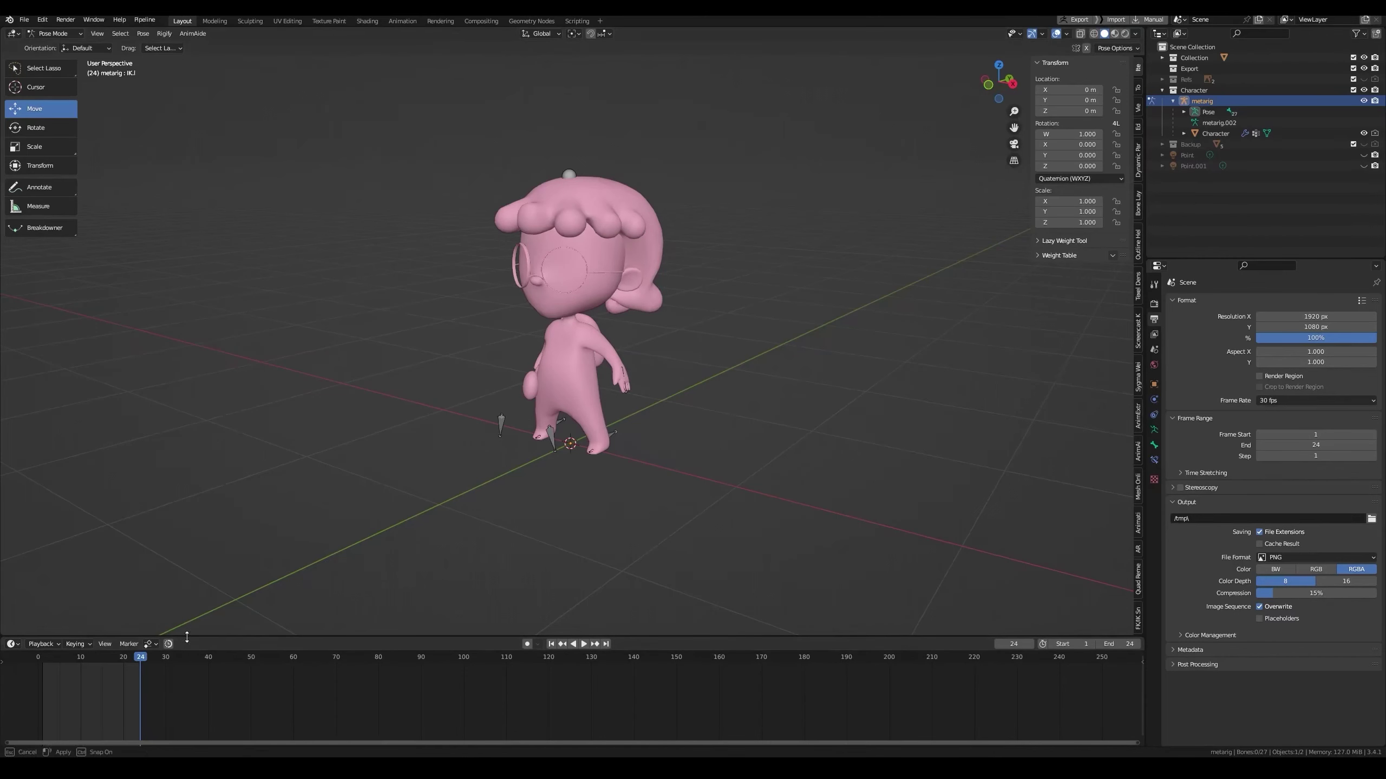
Enlarge the timeline area slightly and hide the 3D viewport's sidebar
drag(187, 637, 187, 608)
click(13, 615)
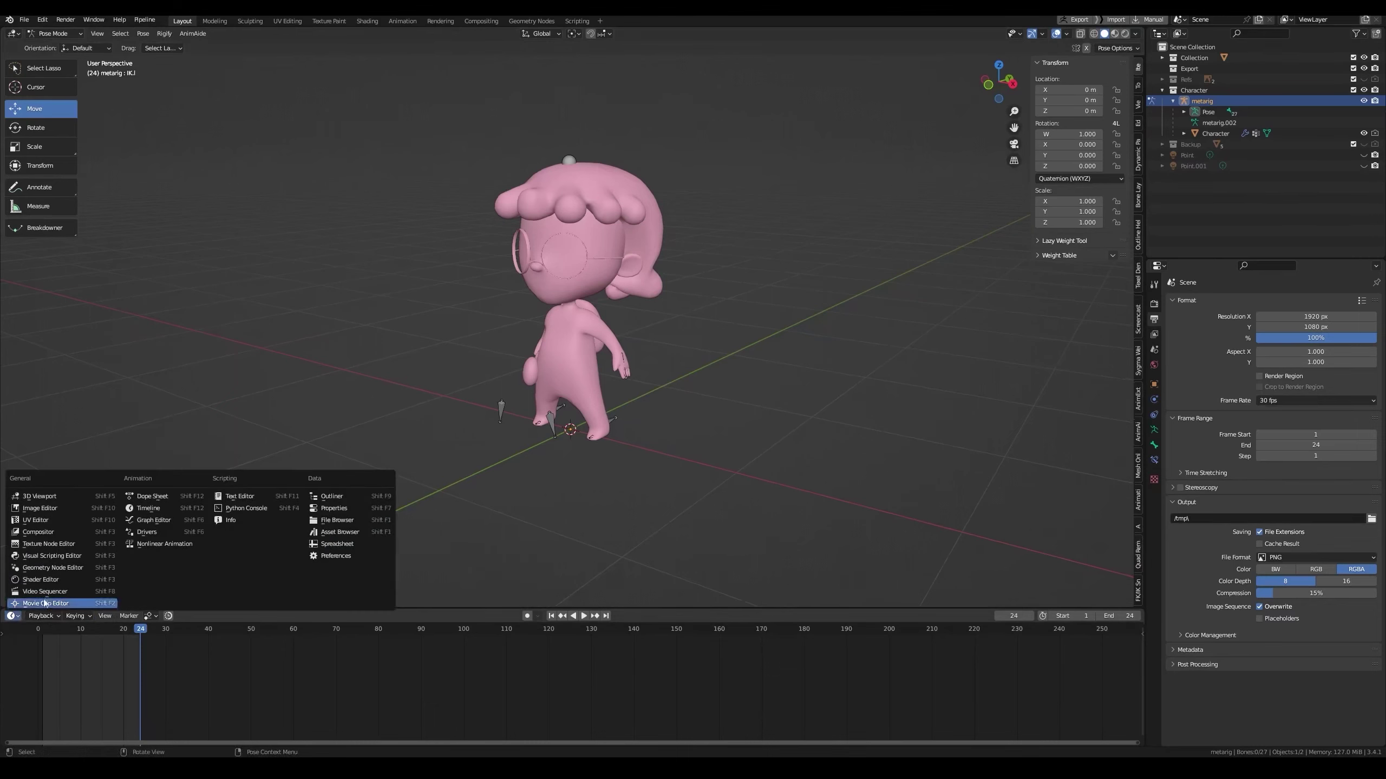
click(9, 617)
key(n)
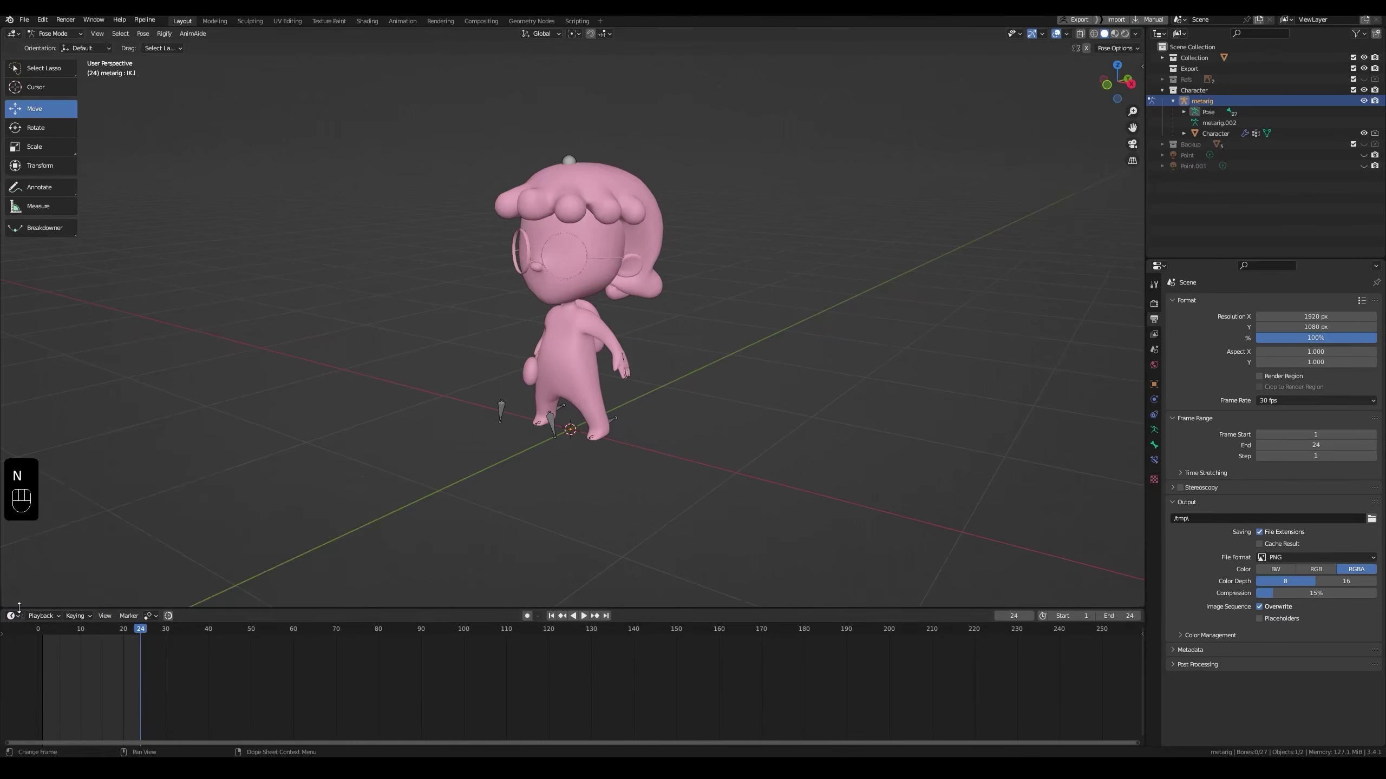
Split off an area above the timeline, make it a Dope Sheet in Action Editor mode, and shrink it to its header
drag(19, 607, 11, 677)
click(13, 682)
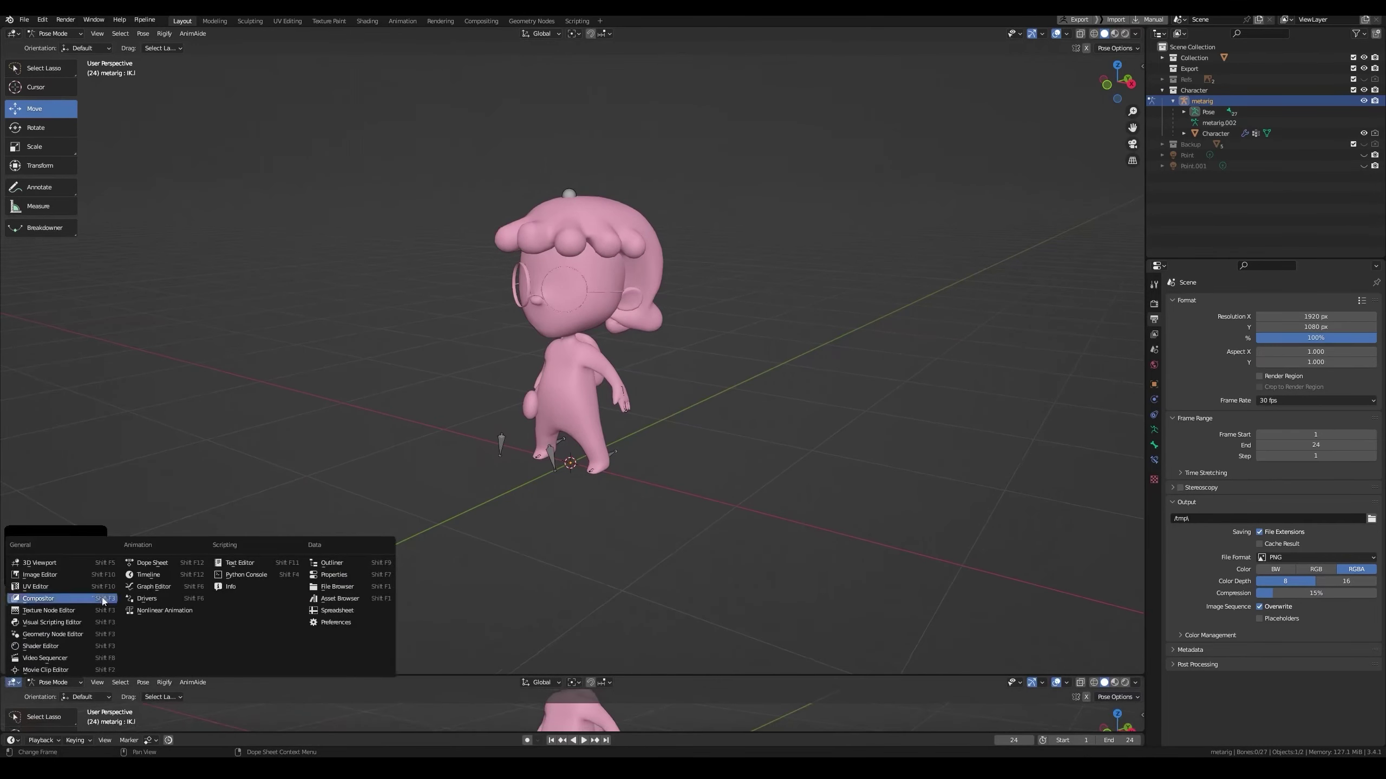
click(152, 563)
click(42, 685)
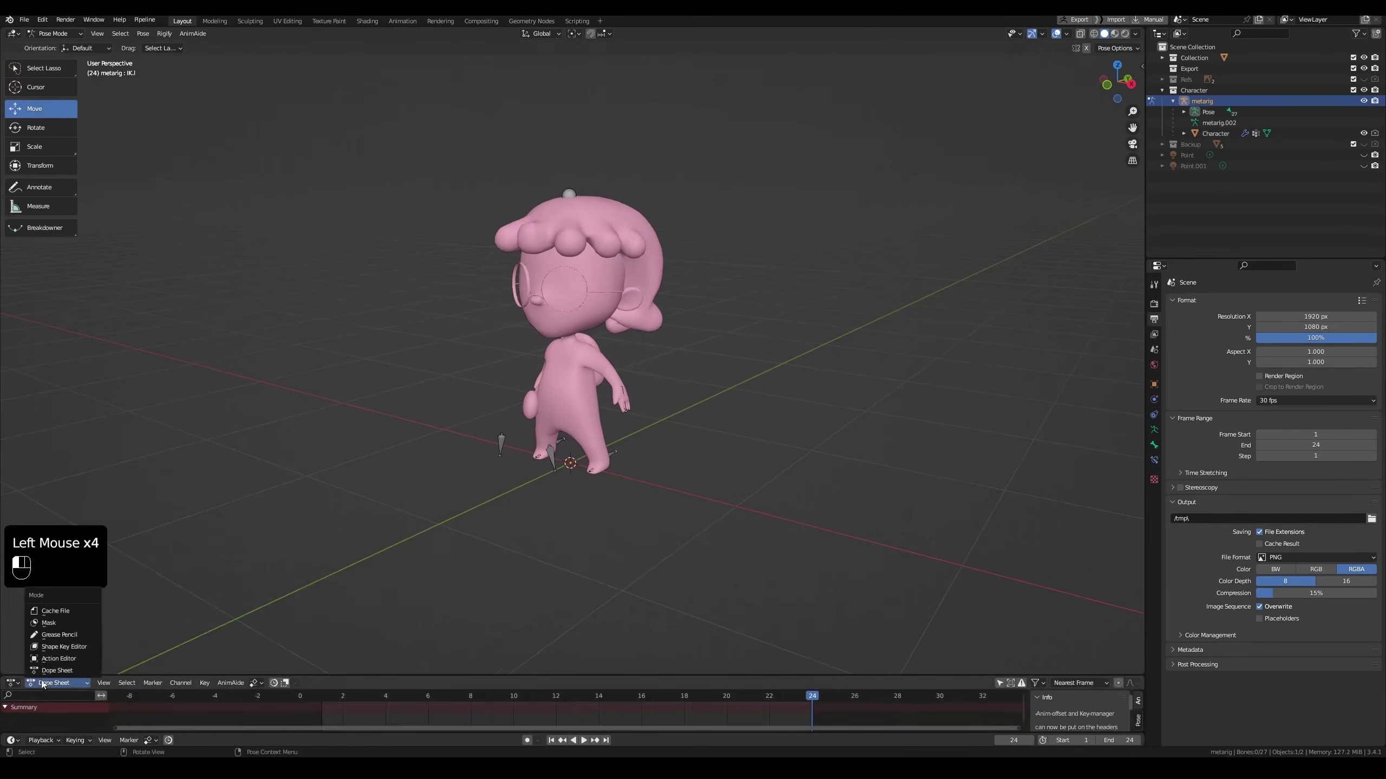
click(48, 659)
drag(55, 676, 41, 737)
Choose the playback sync mode in the timeline's playback settings
click(42, 740)
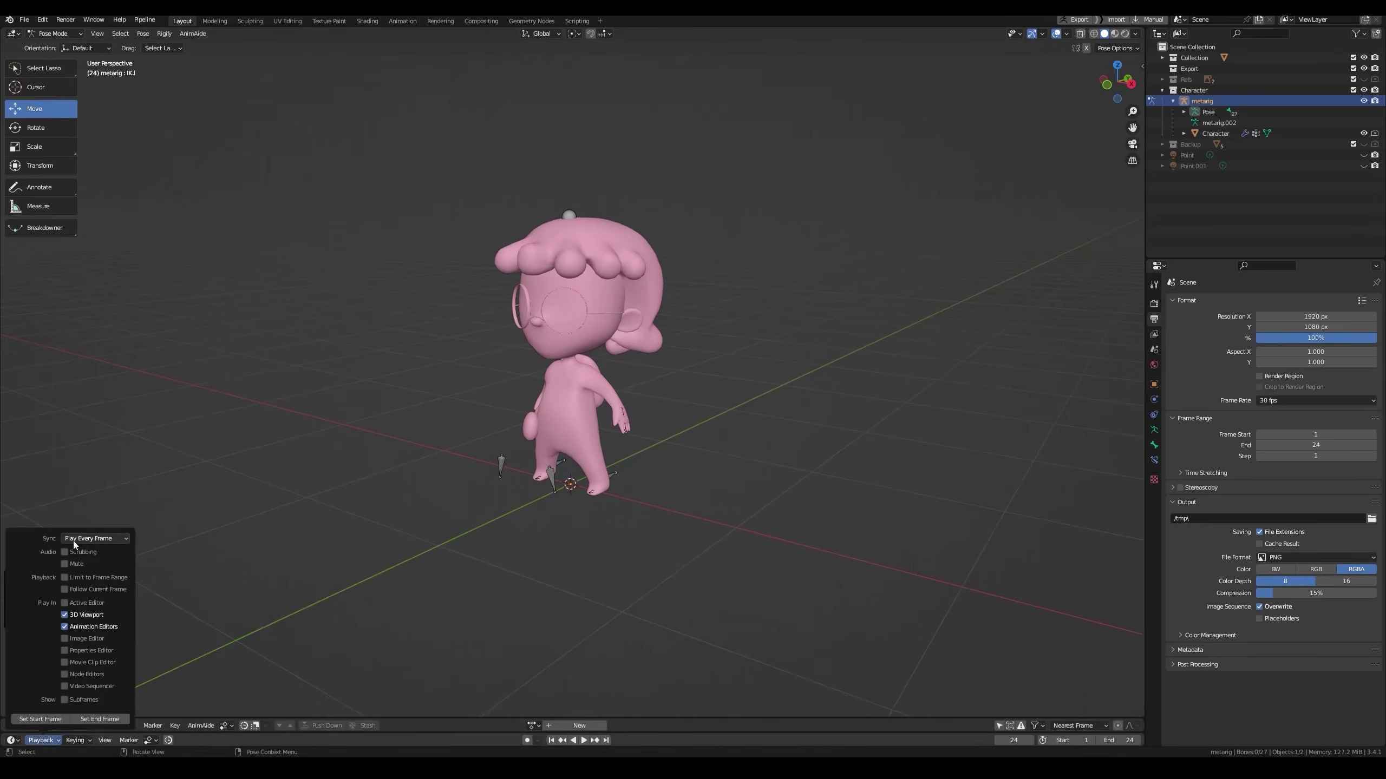
click(95, 538)
click(87, 563)
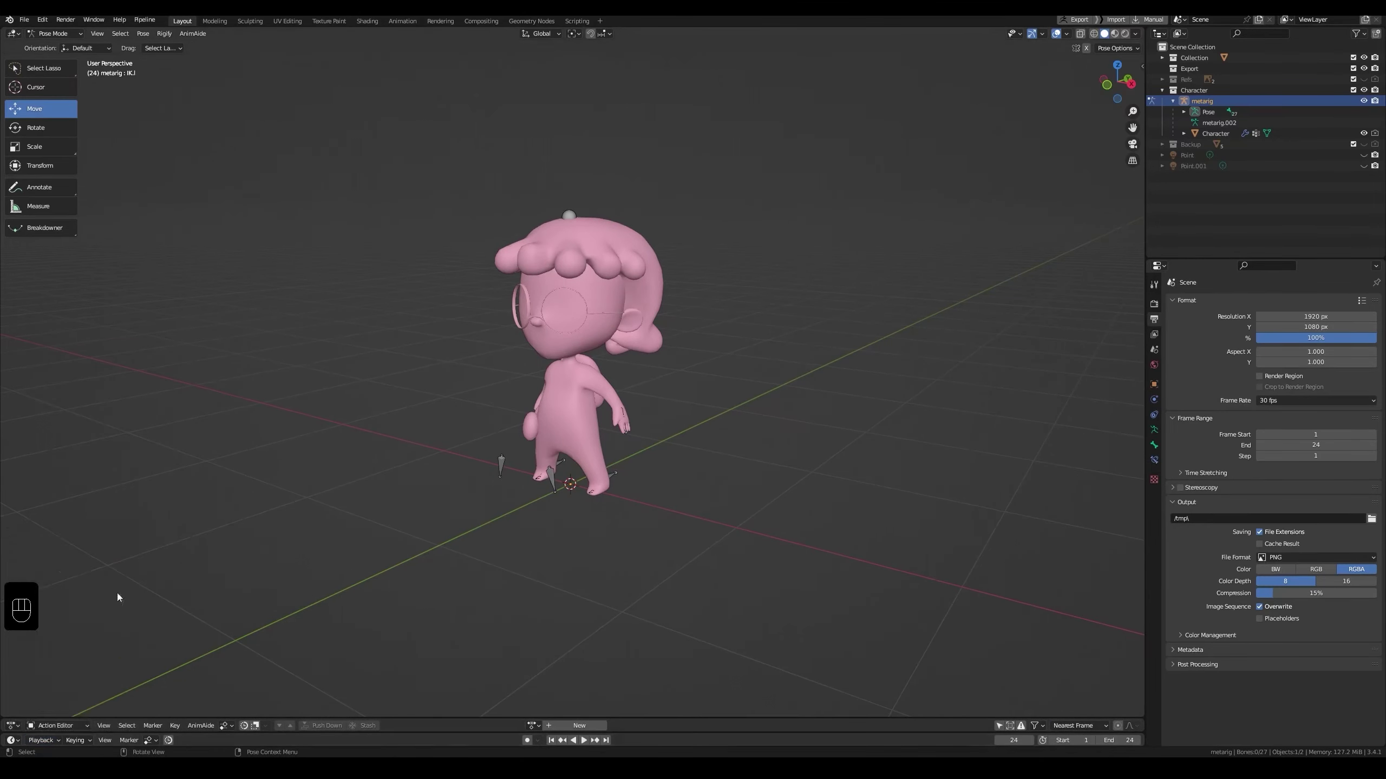
Add an enlarged Dope Sheet area between the viewport and the Action Editor, hide its sidebar, and save the file
drag(2, 715, 8, 607)
click(12, 614)
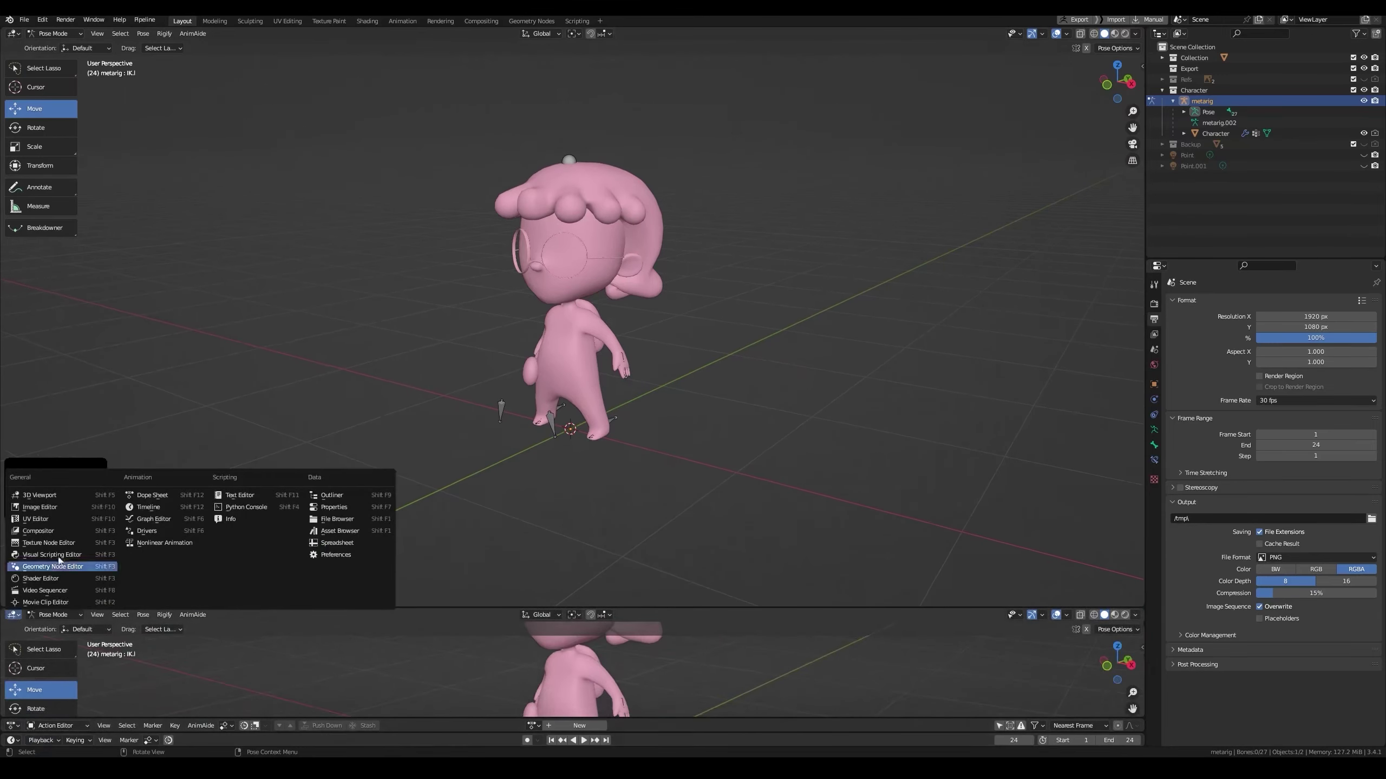
click(148, 495)
drag(69, 608, 308, 508)
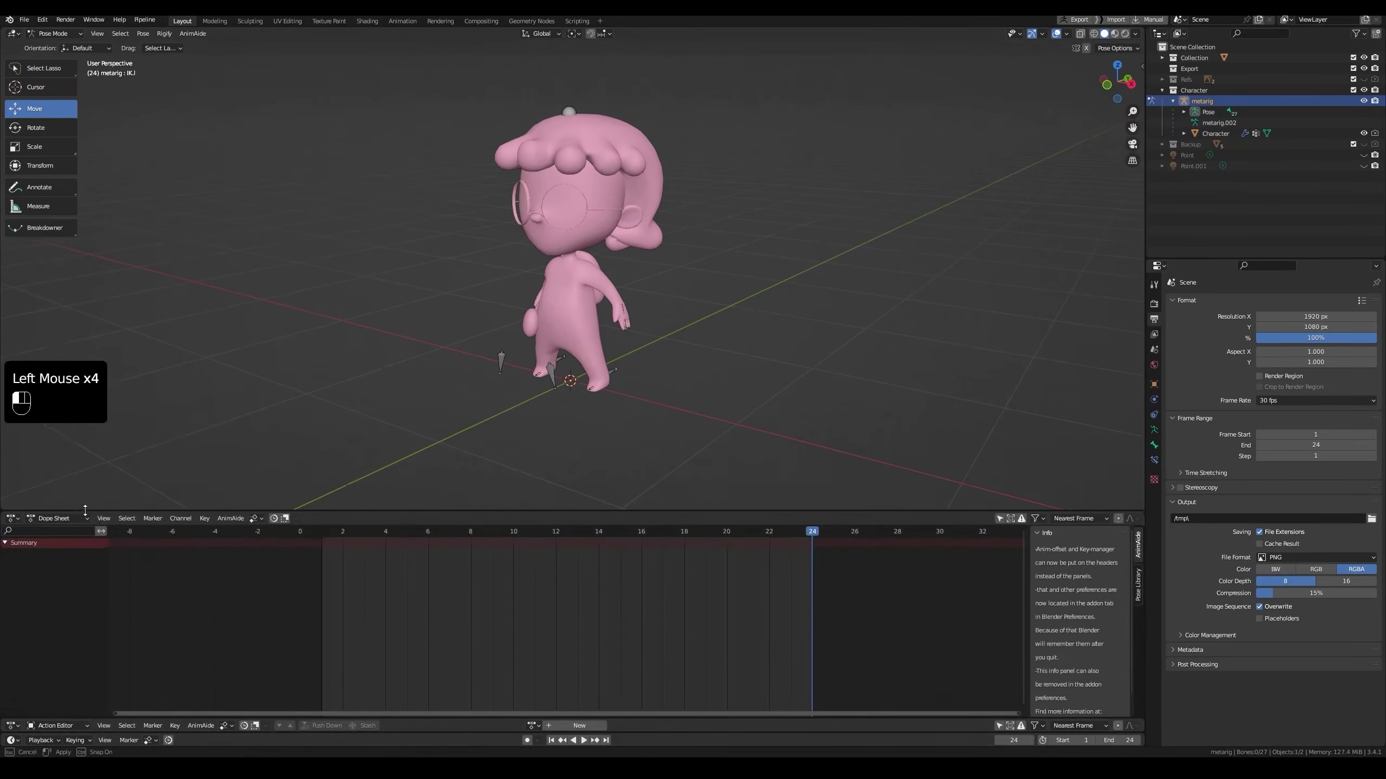
key(ctrl+s)
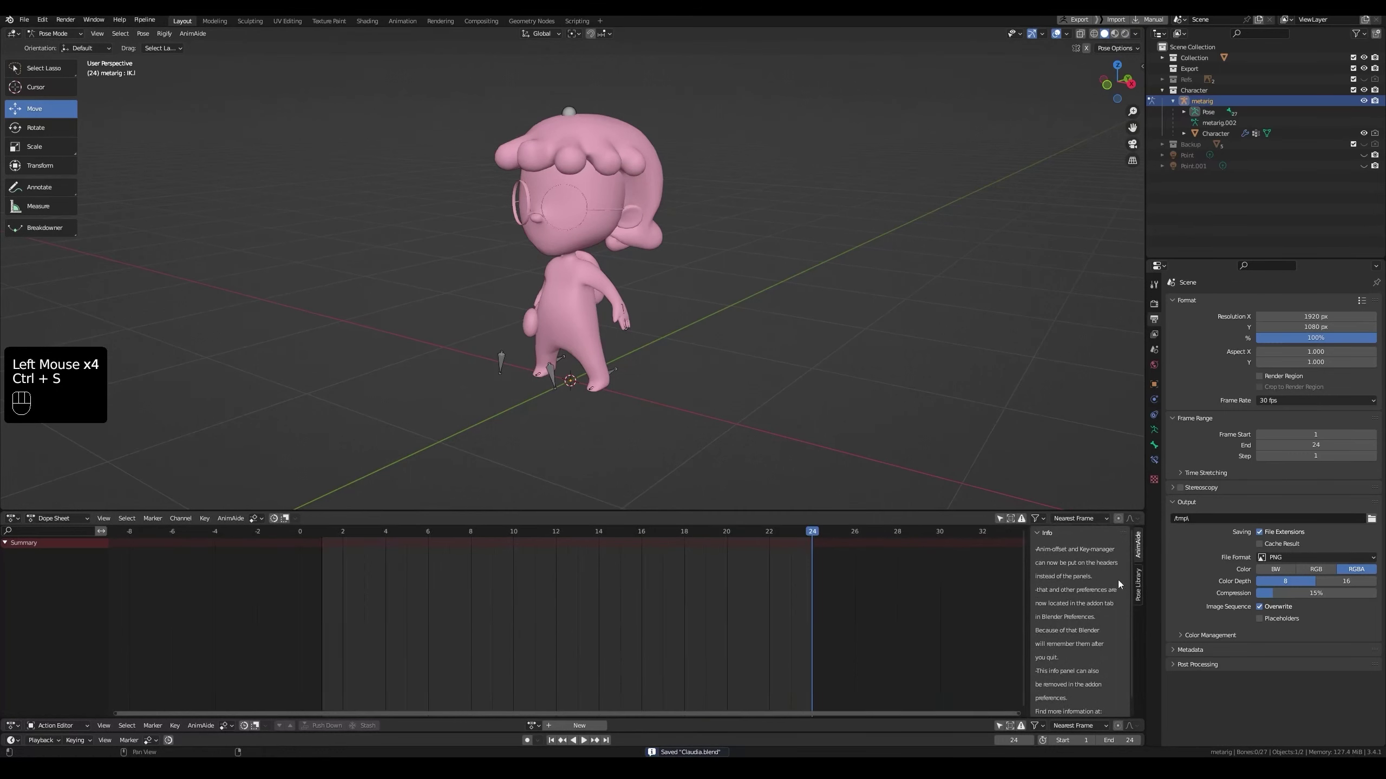
key(n)
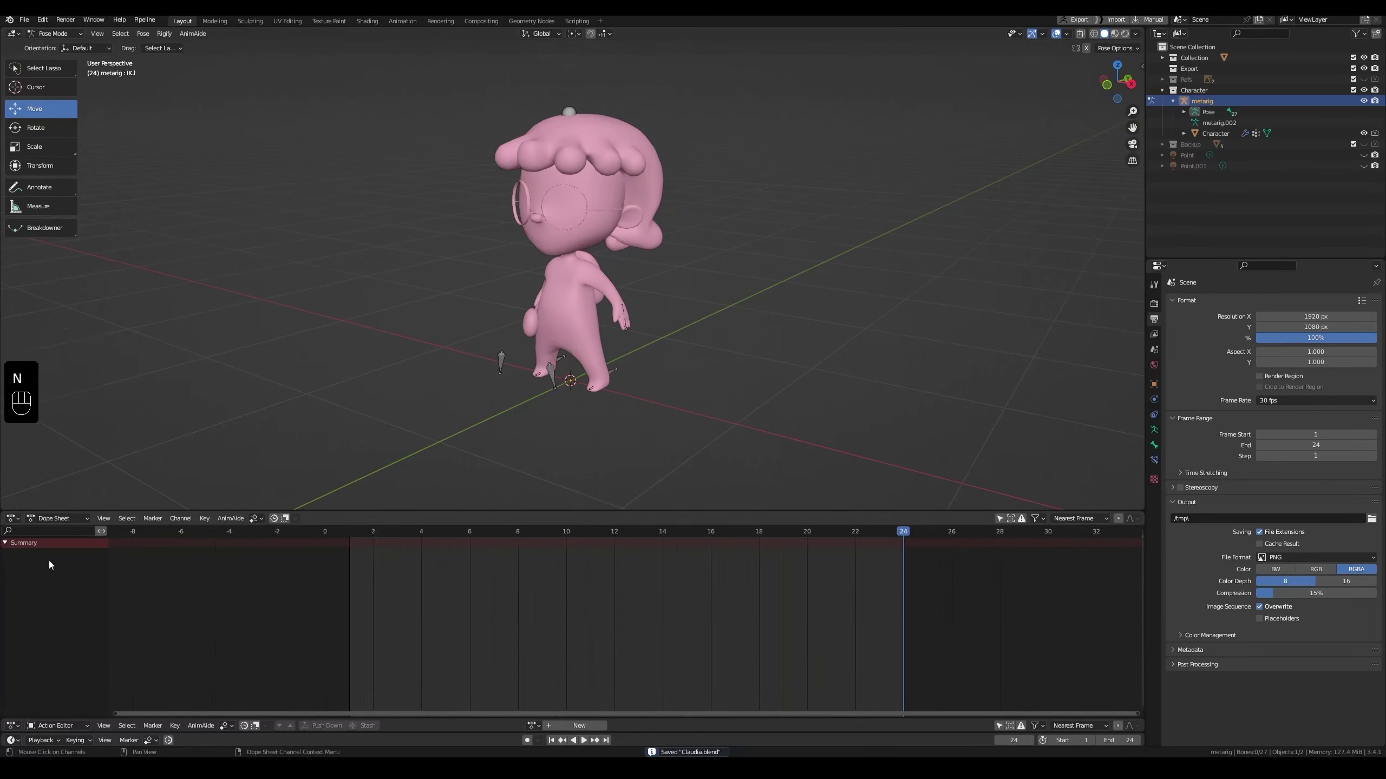
key(ctrl+s)
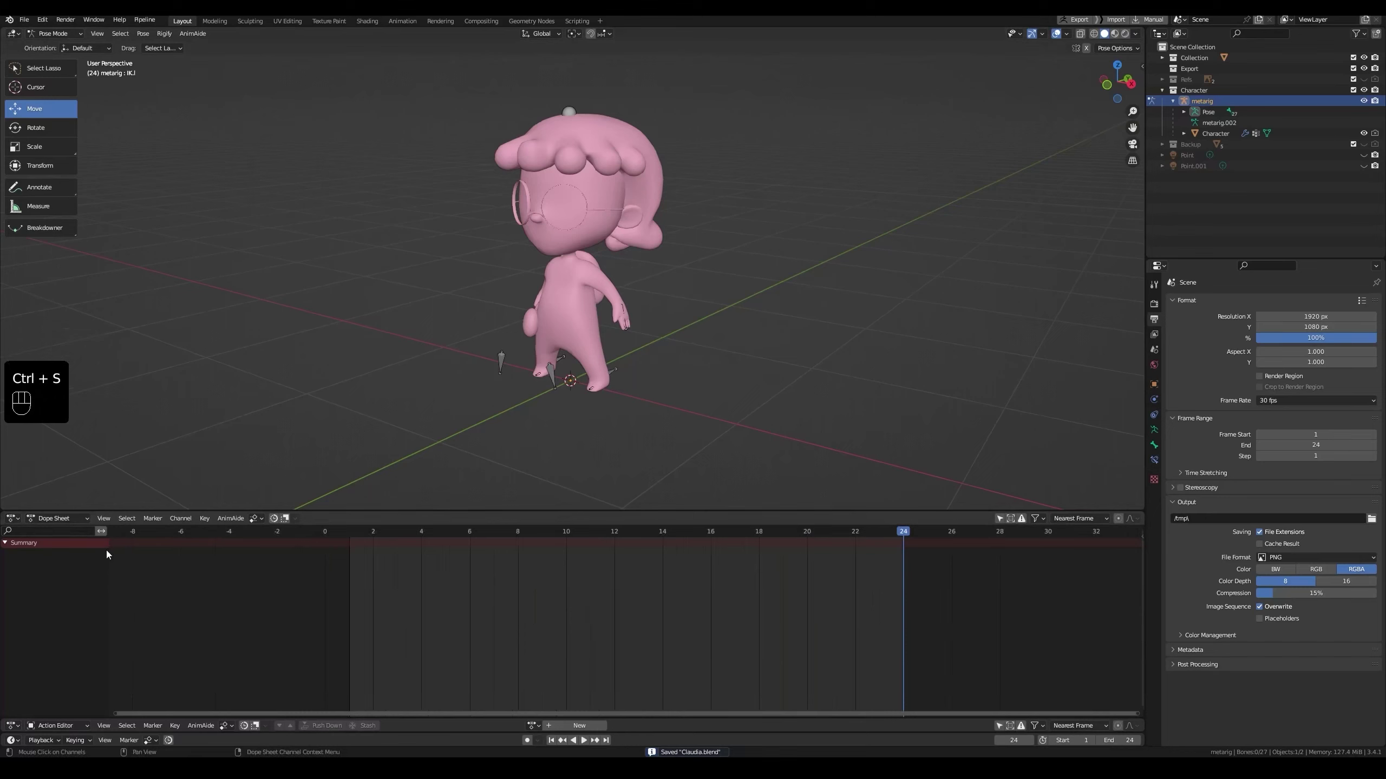
drag(107, 555, 31, 558)
click(7, 544)
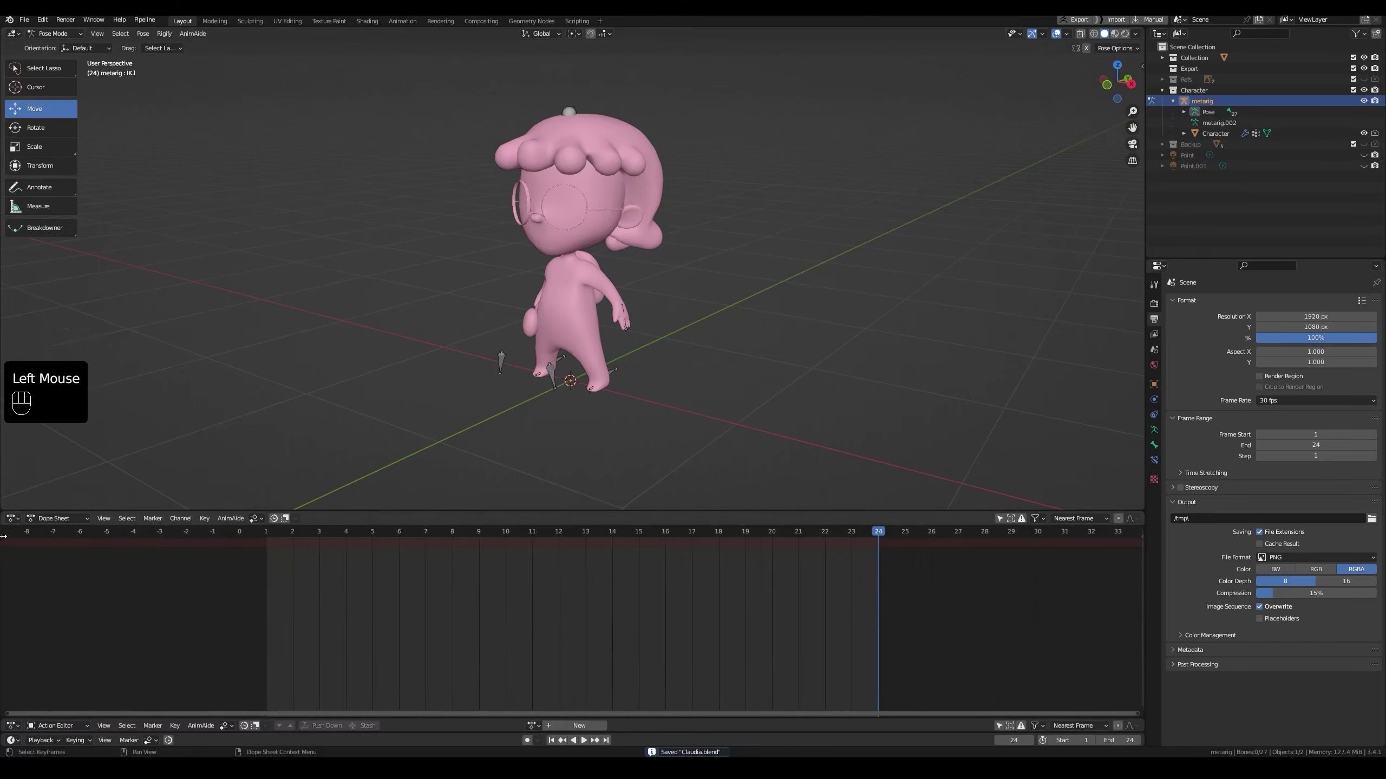
click(7, 551)
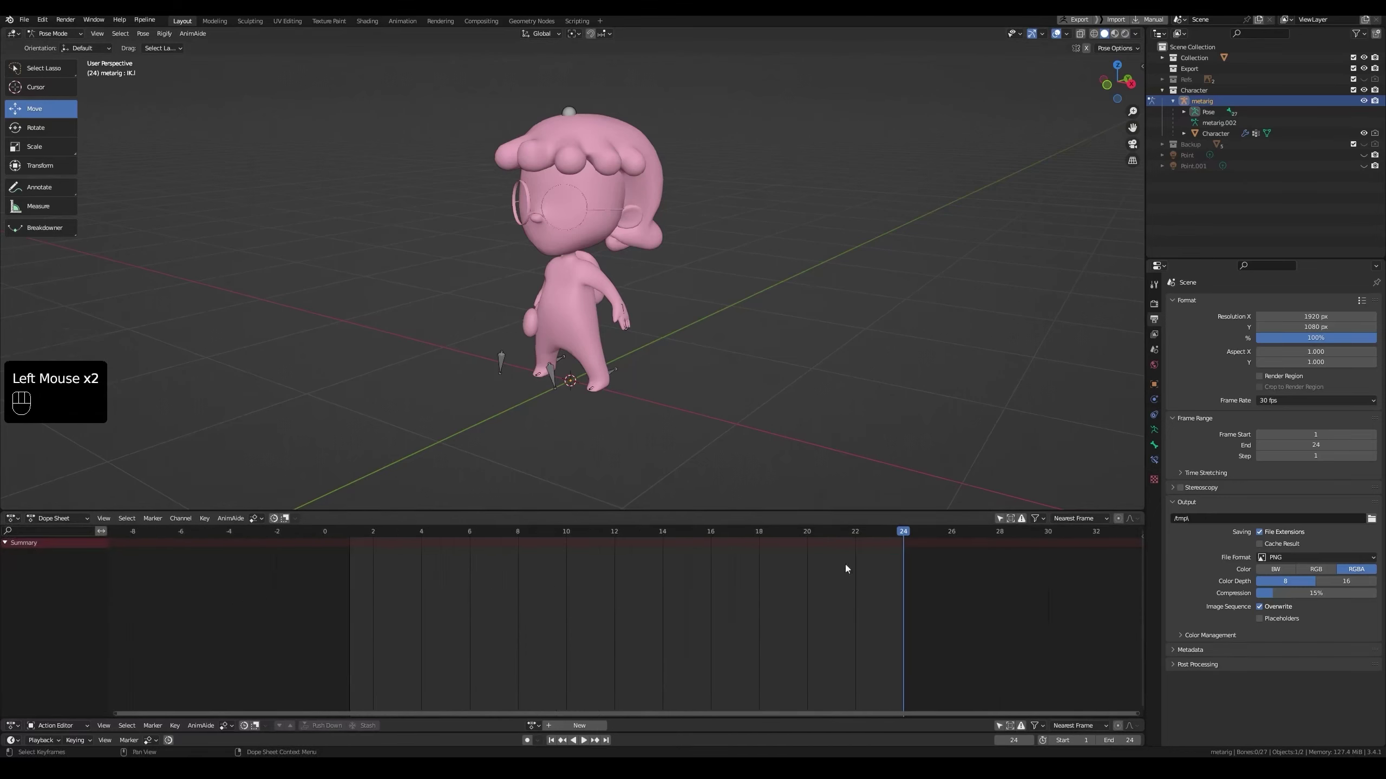
Restrict the Dope Sheet to selected items, save the file, and select all bones of the rig
click(998, 519)
key(ctrl+s)
click(612, 369)
middle_drag(610, 370, 631, 423)
key(a)
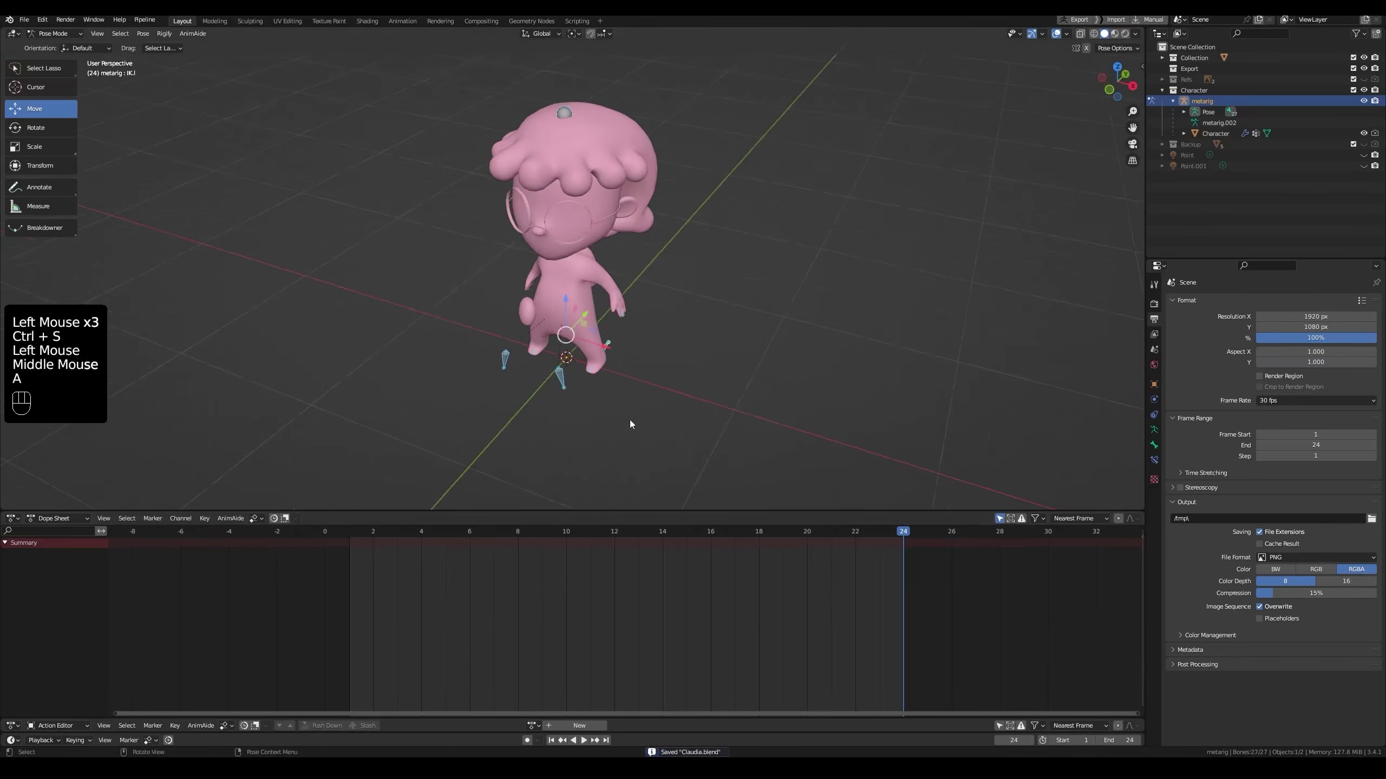
Set the current frame to 1 and save the file
key(alt+z)
key(alt+z)
click(354, 535)
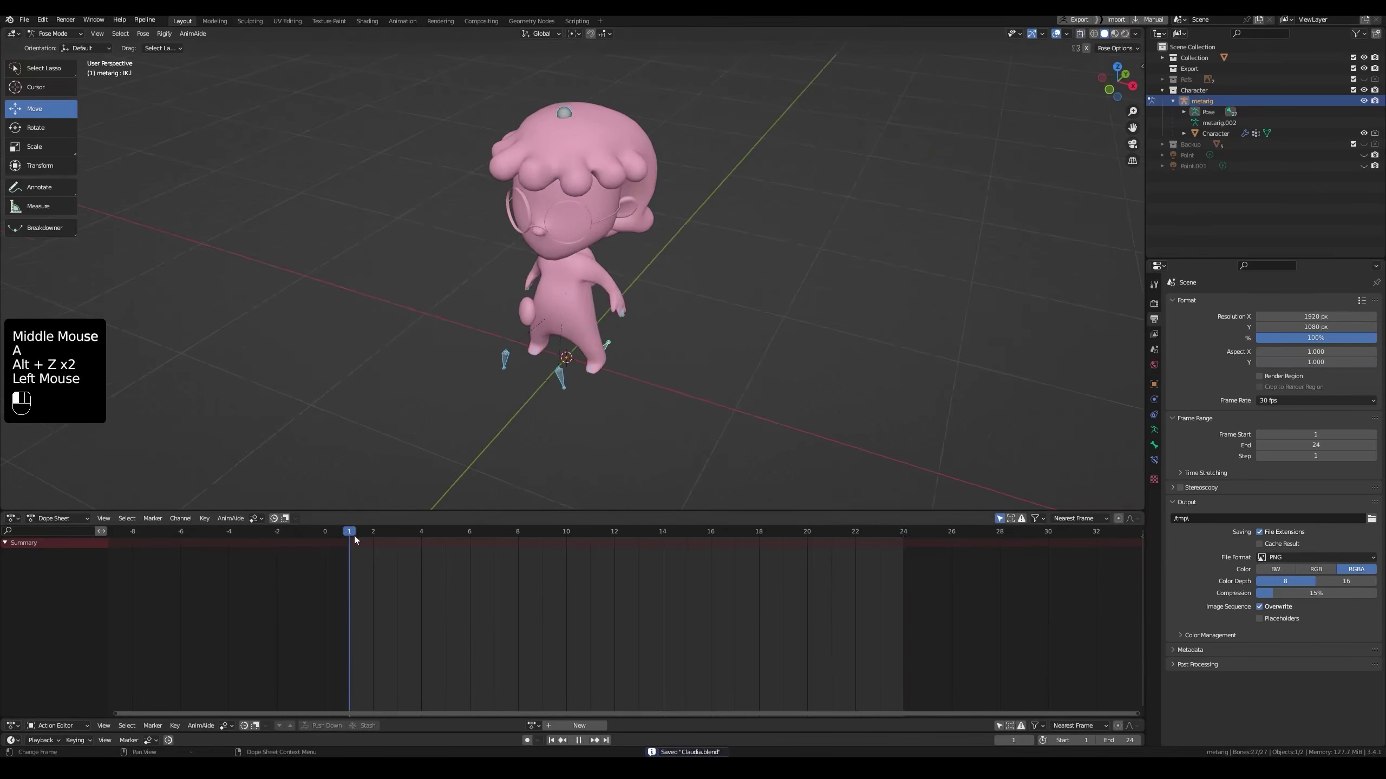
middle_drag(682, 433, 645, 381)
key(ctrl+s)
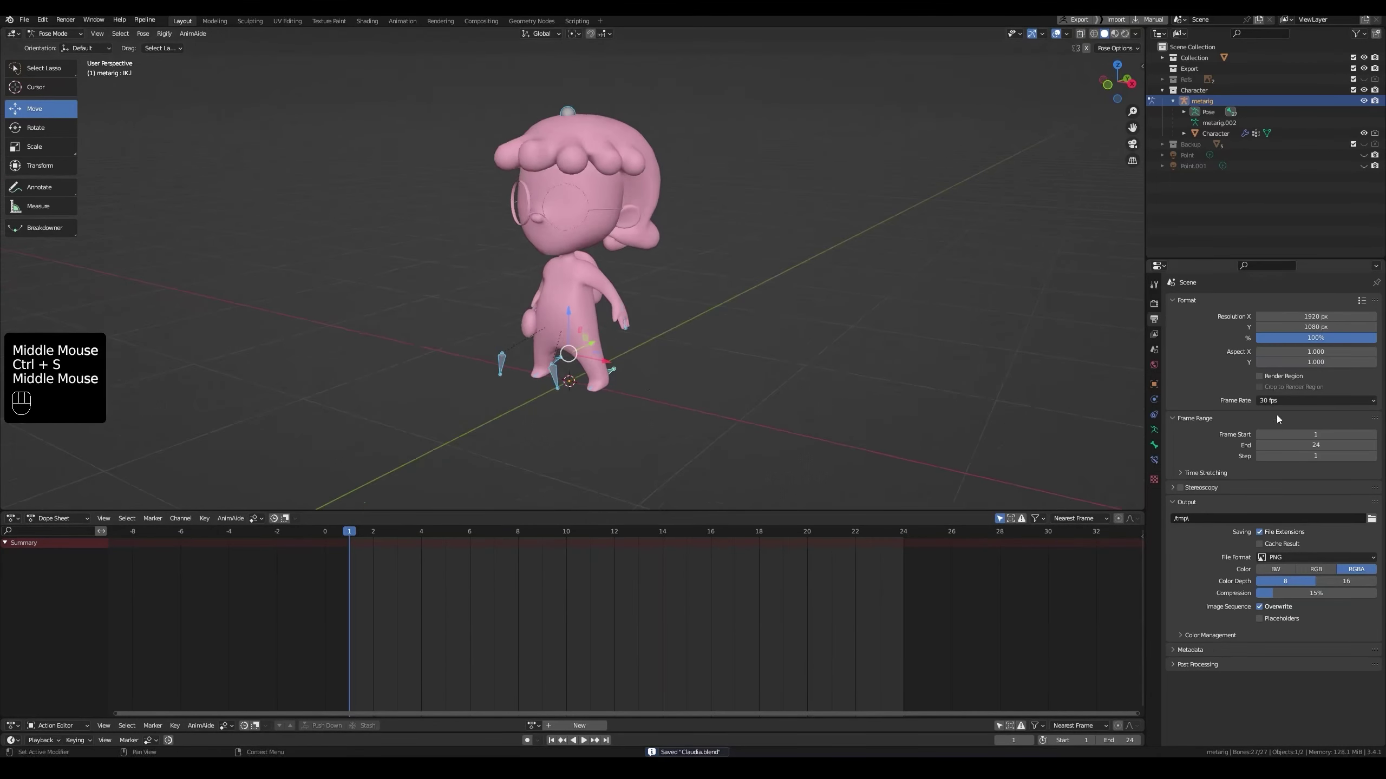
click(1265, 401)
click(1263, 403)
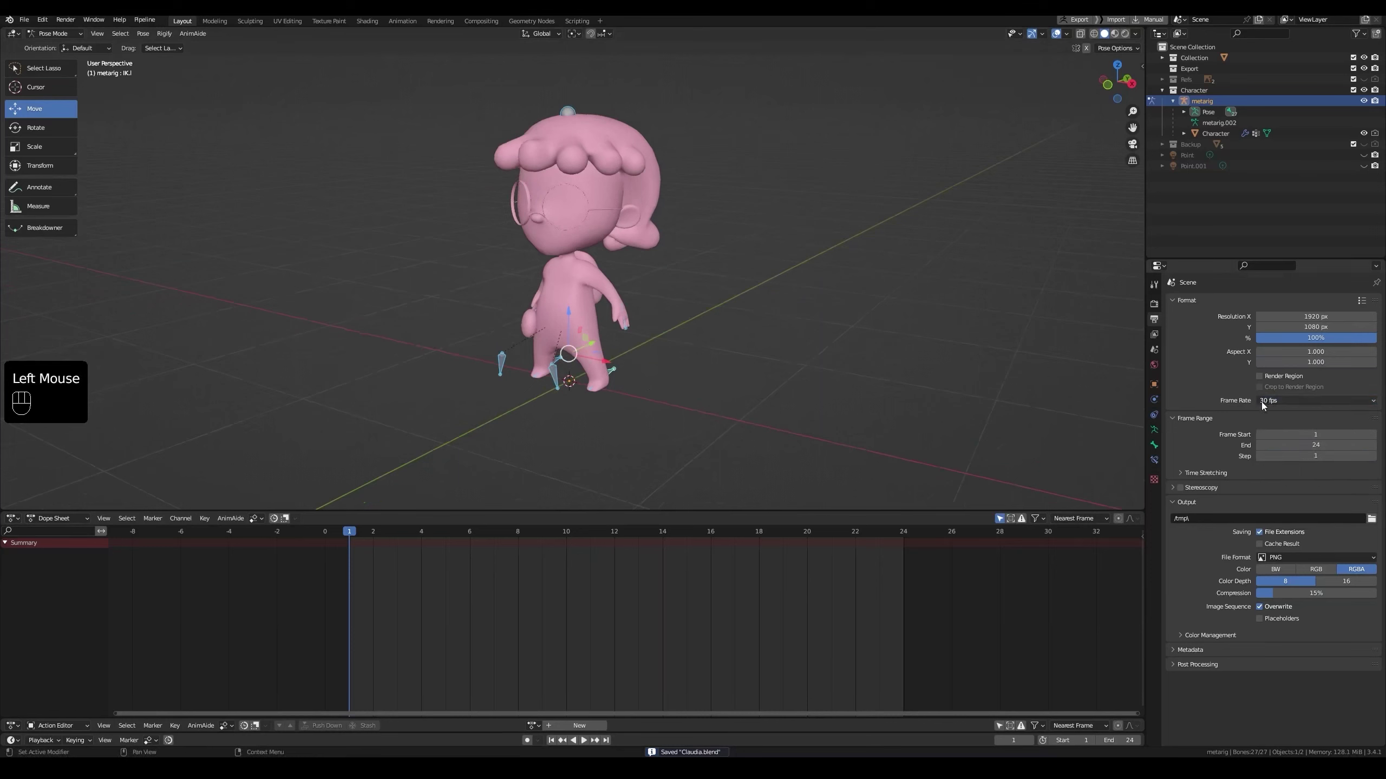
key(ctrl+z)
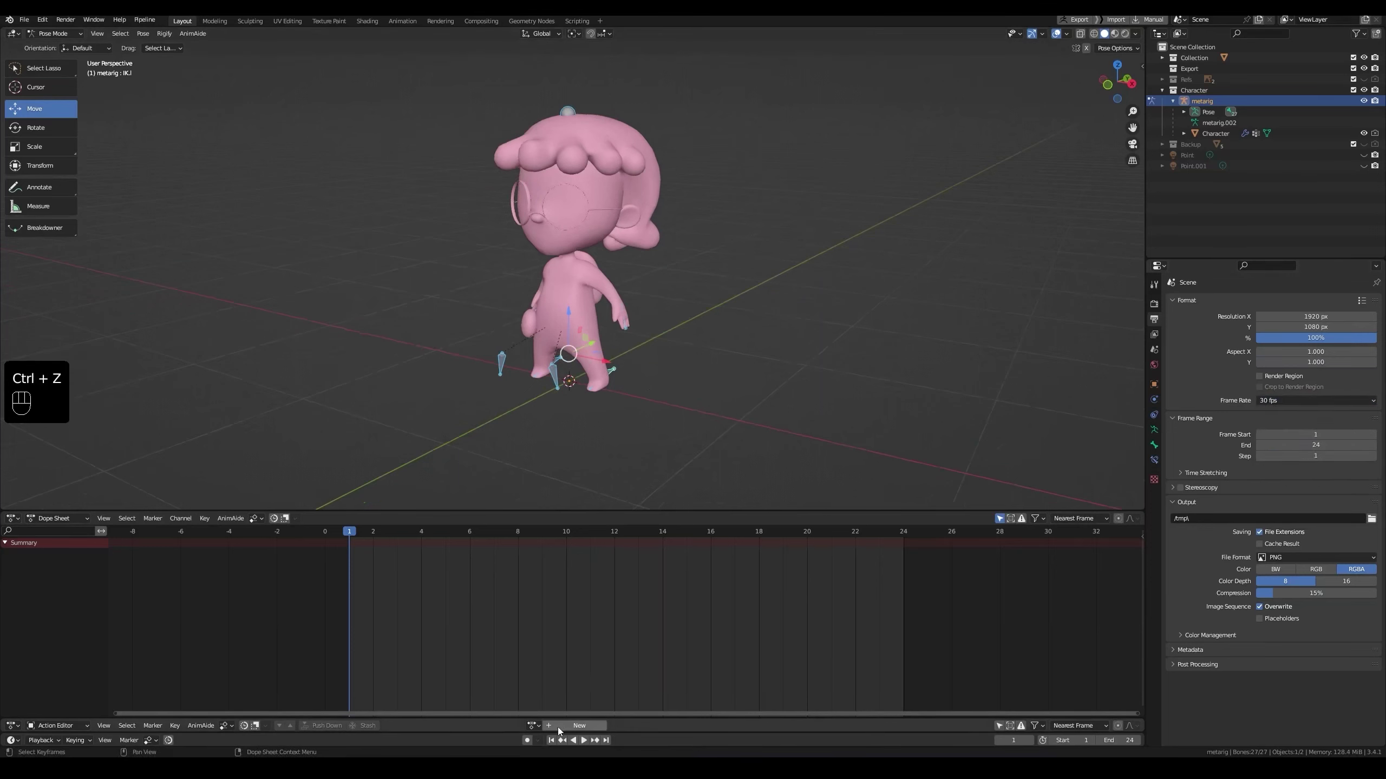
Create a new action named Walk_Cycle for the rig, protect it with a fake user, and save the file
click(546, 728)
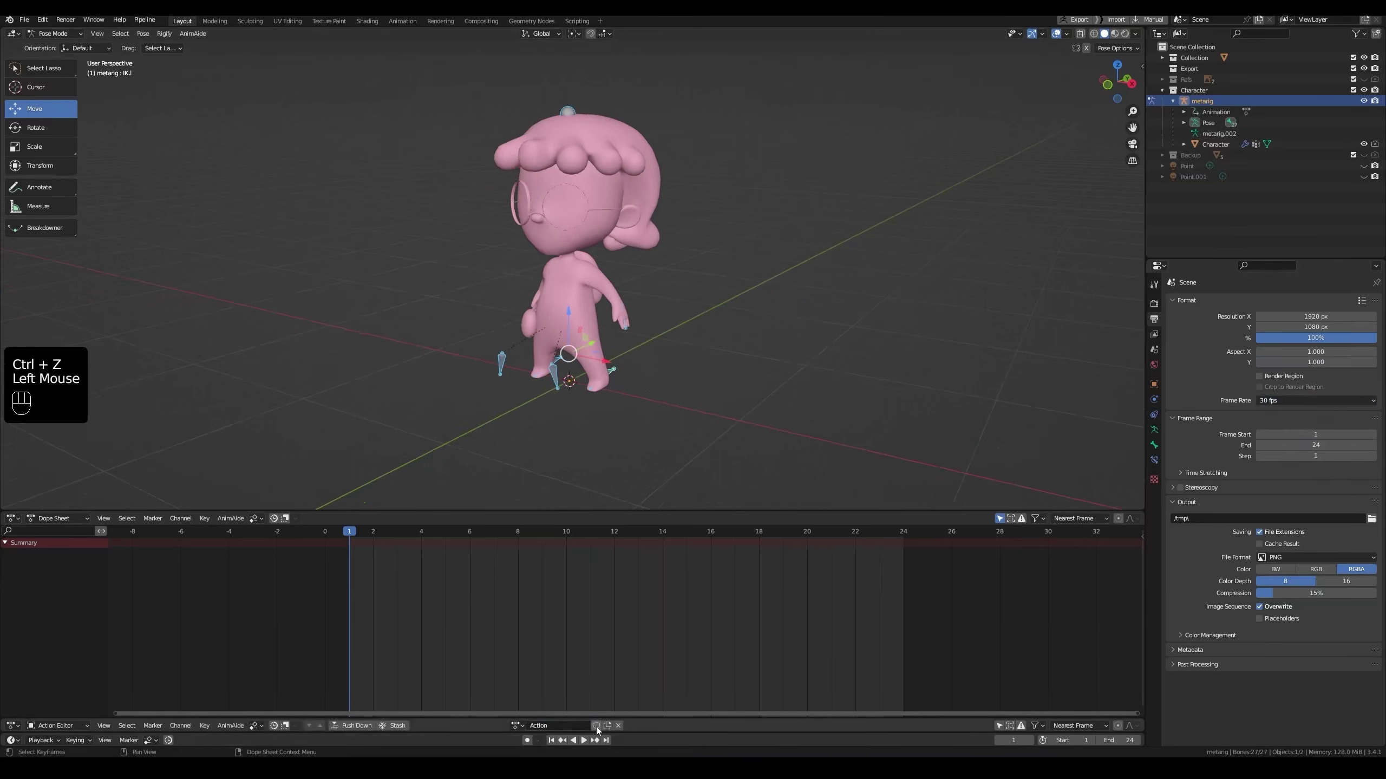
click(596, 726)
click(552, 725)
text(Wa)
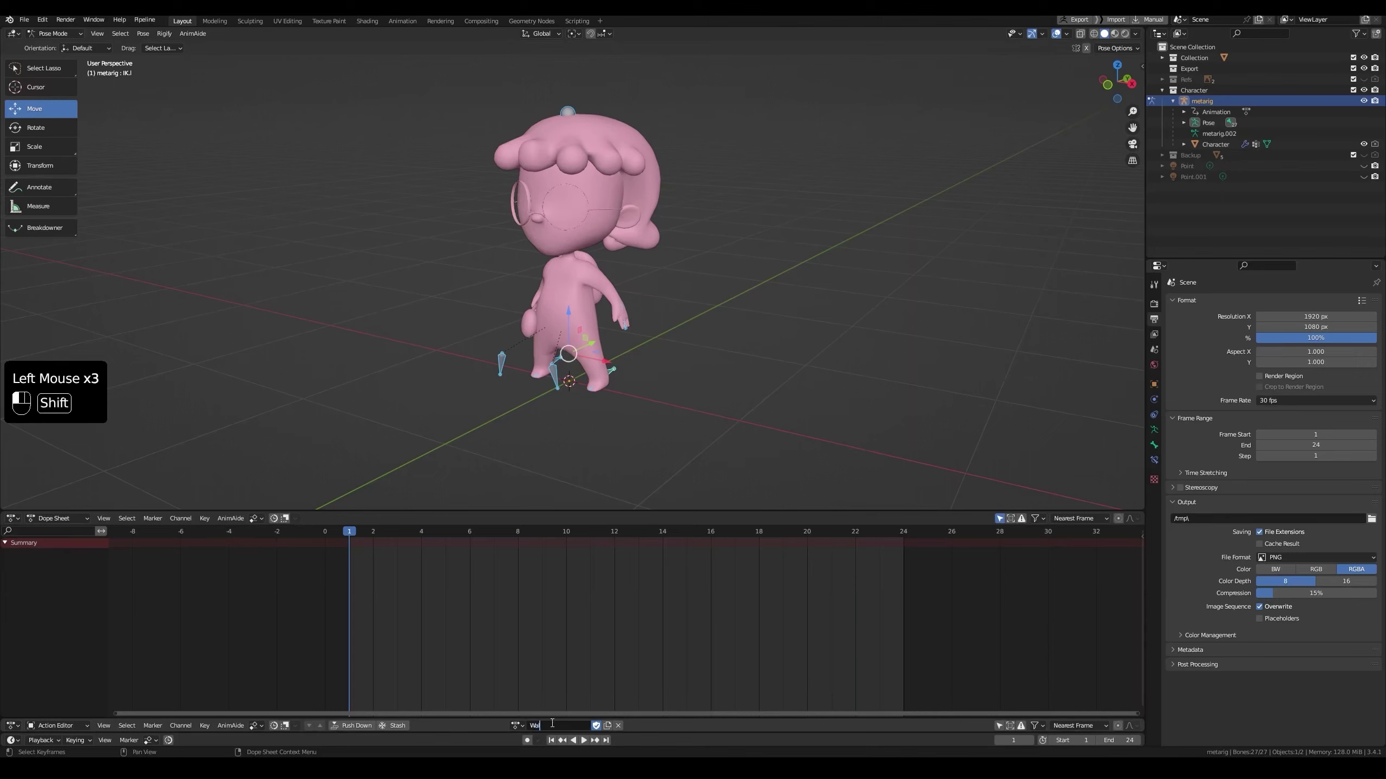
text(lk_cycle)
key(Return)
key(ctrl+s)
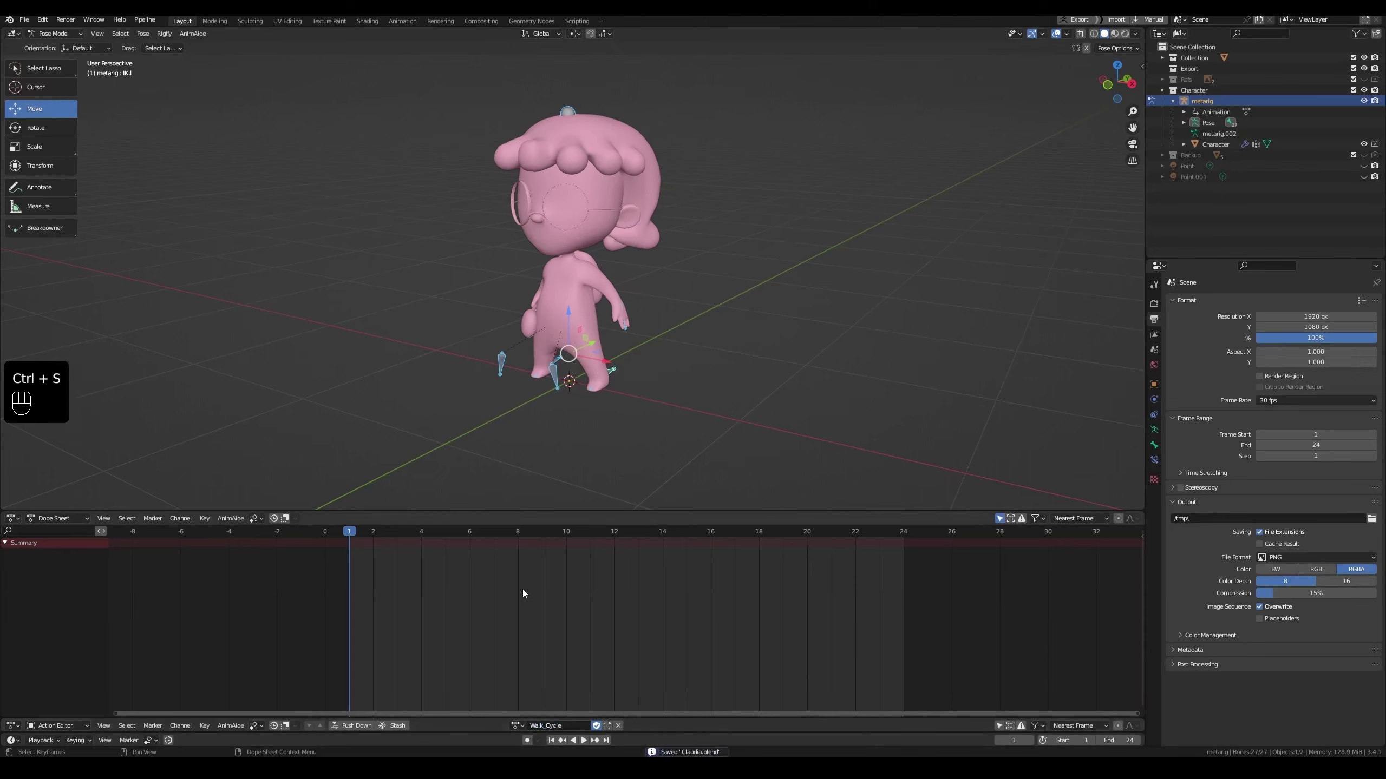
Save the file, play the animation briefly, and return to frame 1
middle_drag(566, 377, 591, 381)
key(ctrl+s)
scroll(610, 381, up, 2)
key(space)
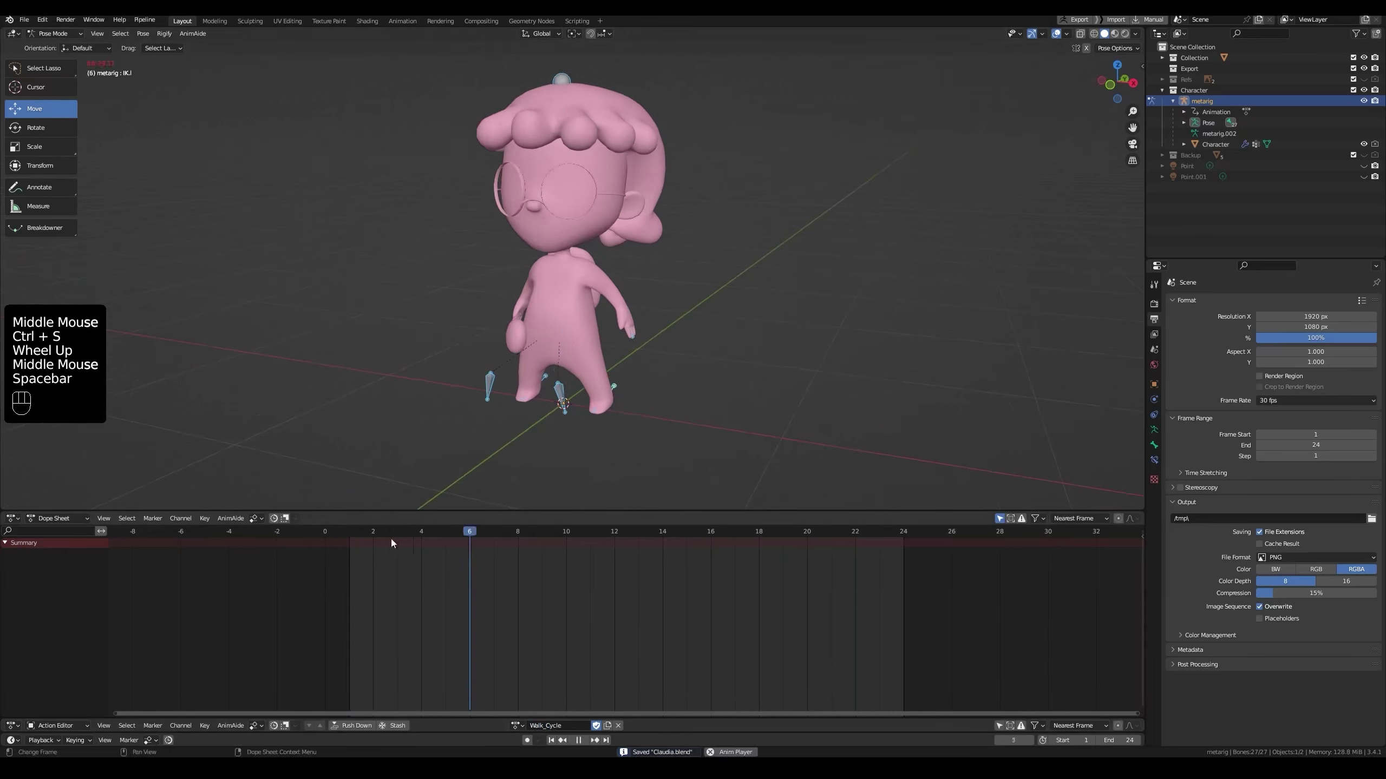
key(space)
click(359, 535)
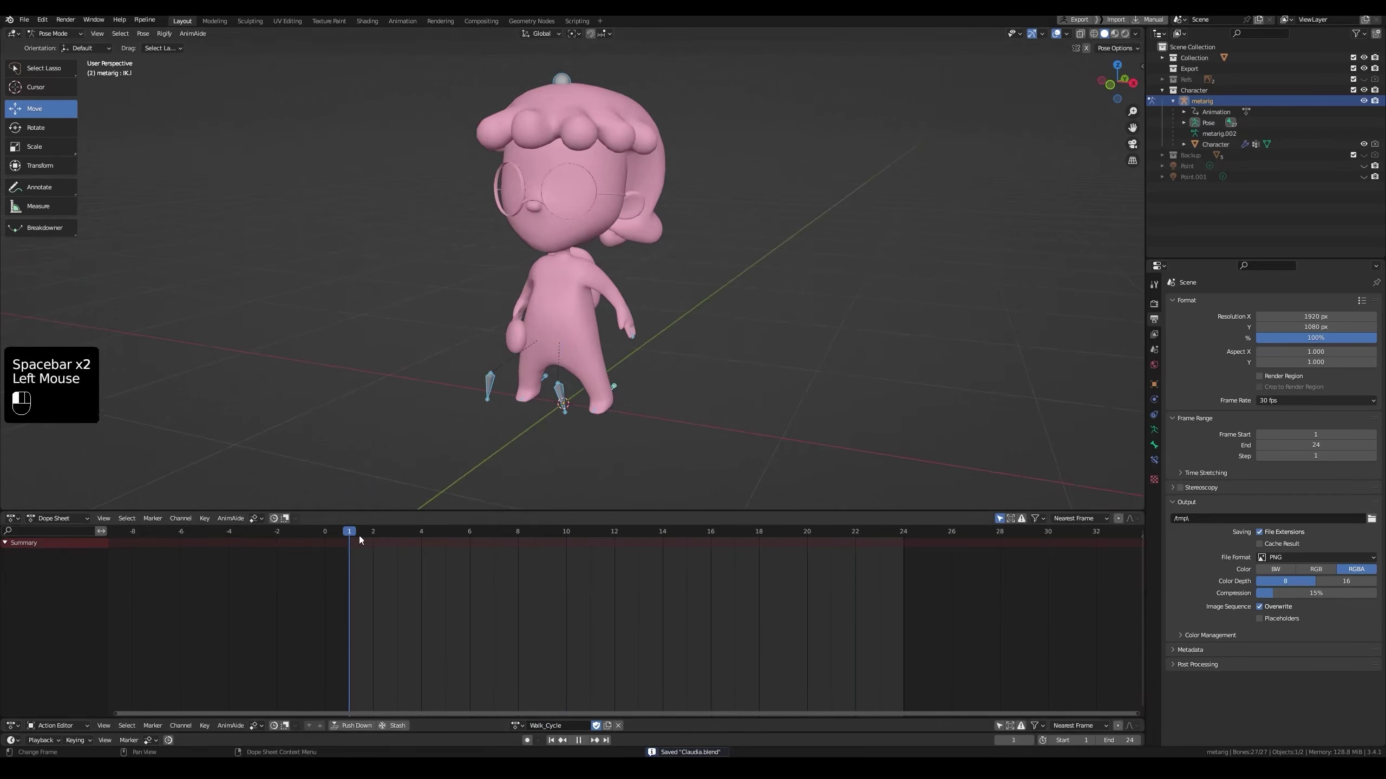
In see-through right view, move the left foot's IK bone about 0.137 m forward along Y and rotate it about 41° to raise the toes
middle_drag(624, 396, 651, 404)
scroll(682, 405, up, 2)
click(642, 380)
key(alt+z)
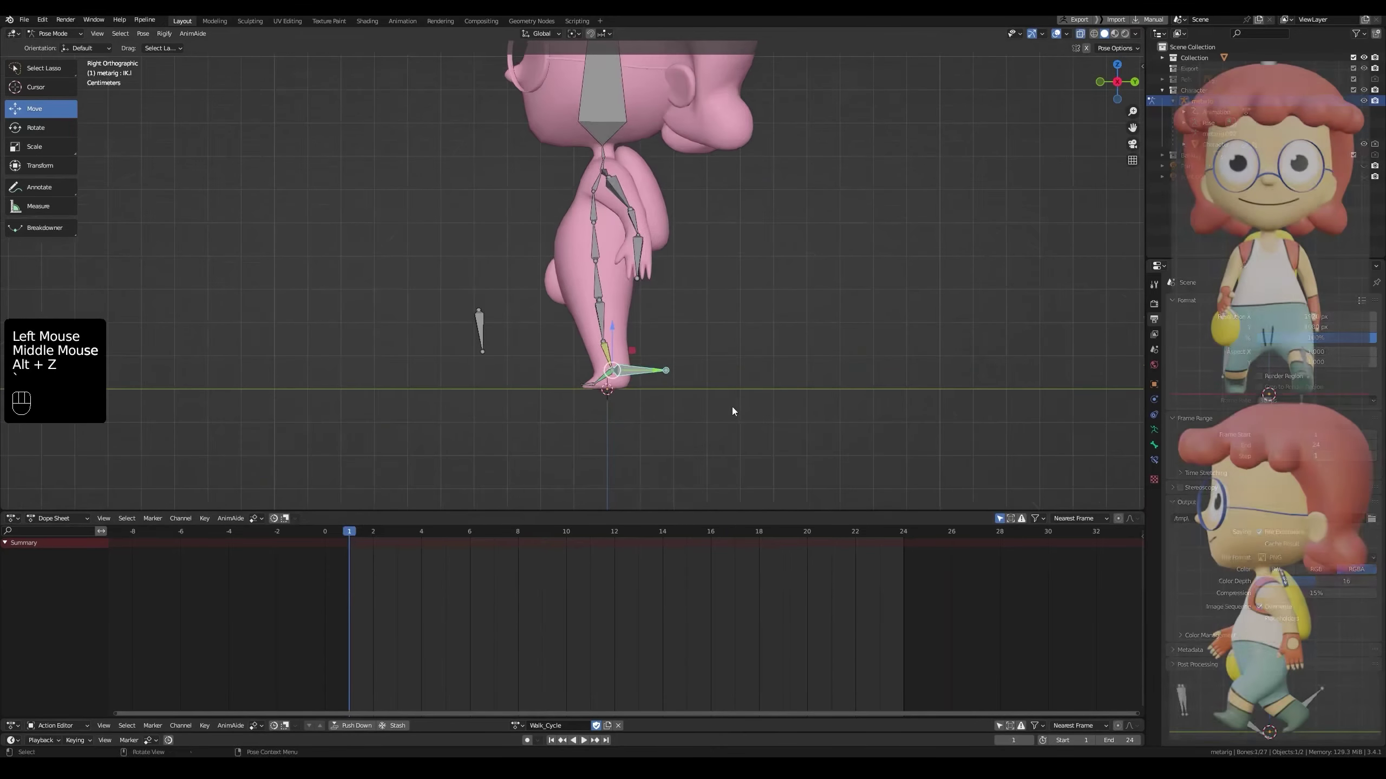
drag(646, 374, 599, 377)
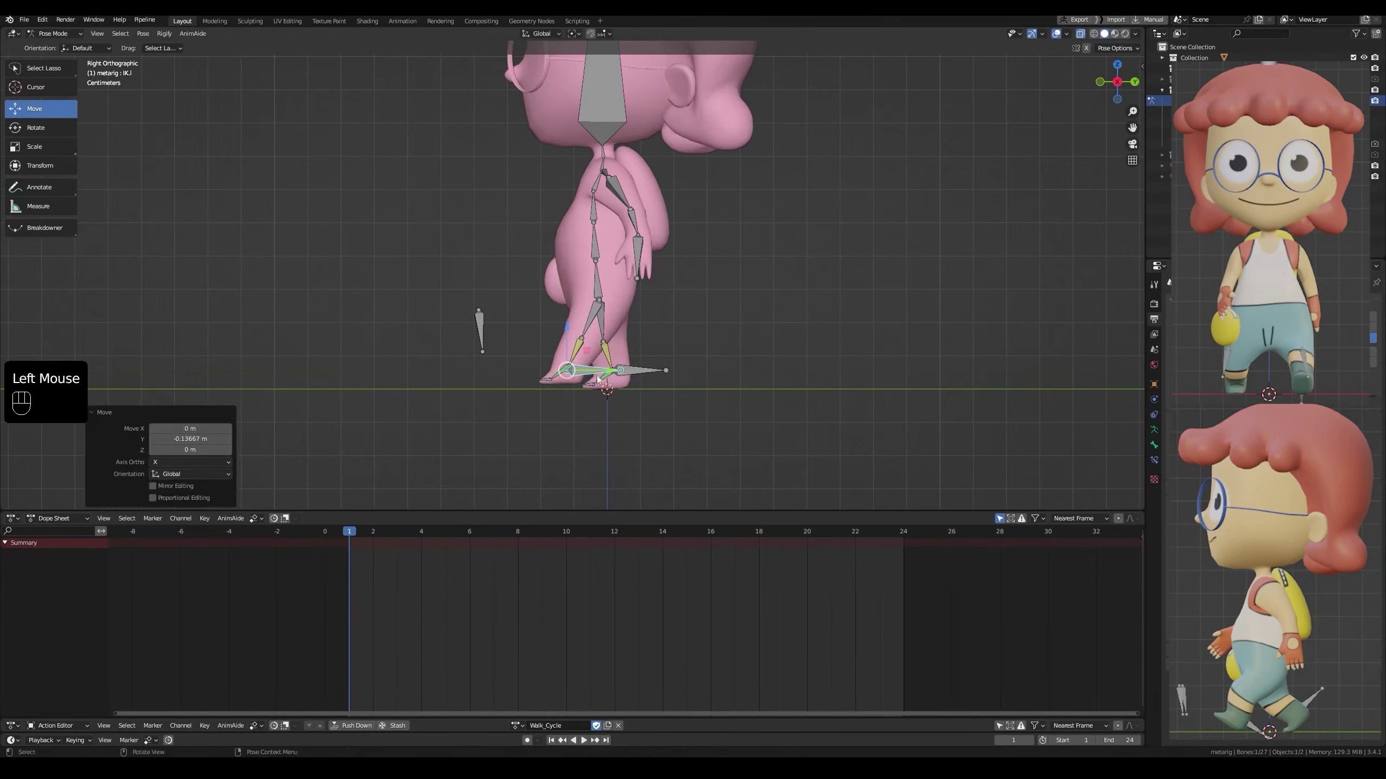
key(r)
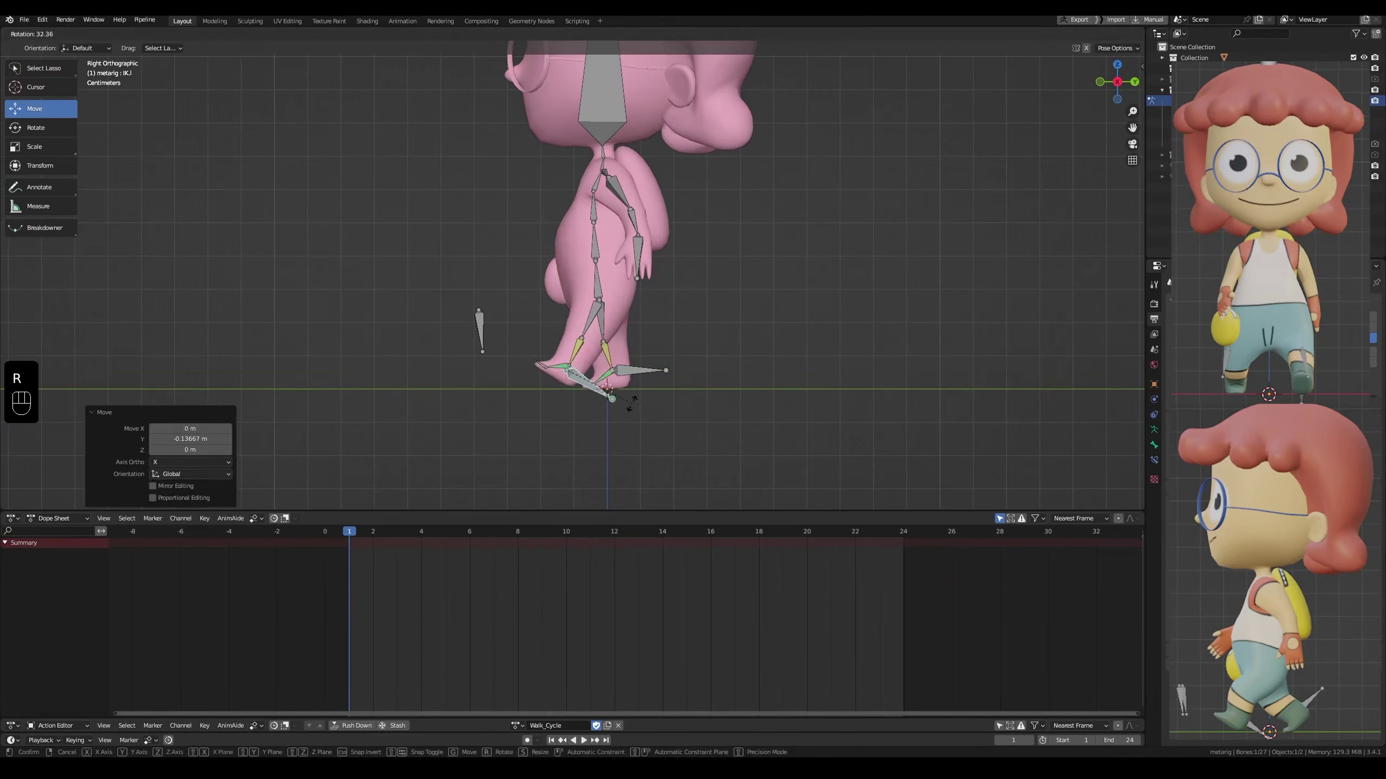
click(622, 414)
Lower the hips slightly by moving the base spine bone down along Z
scroll(661, 411, up, 2)
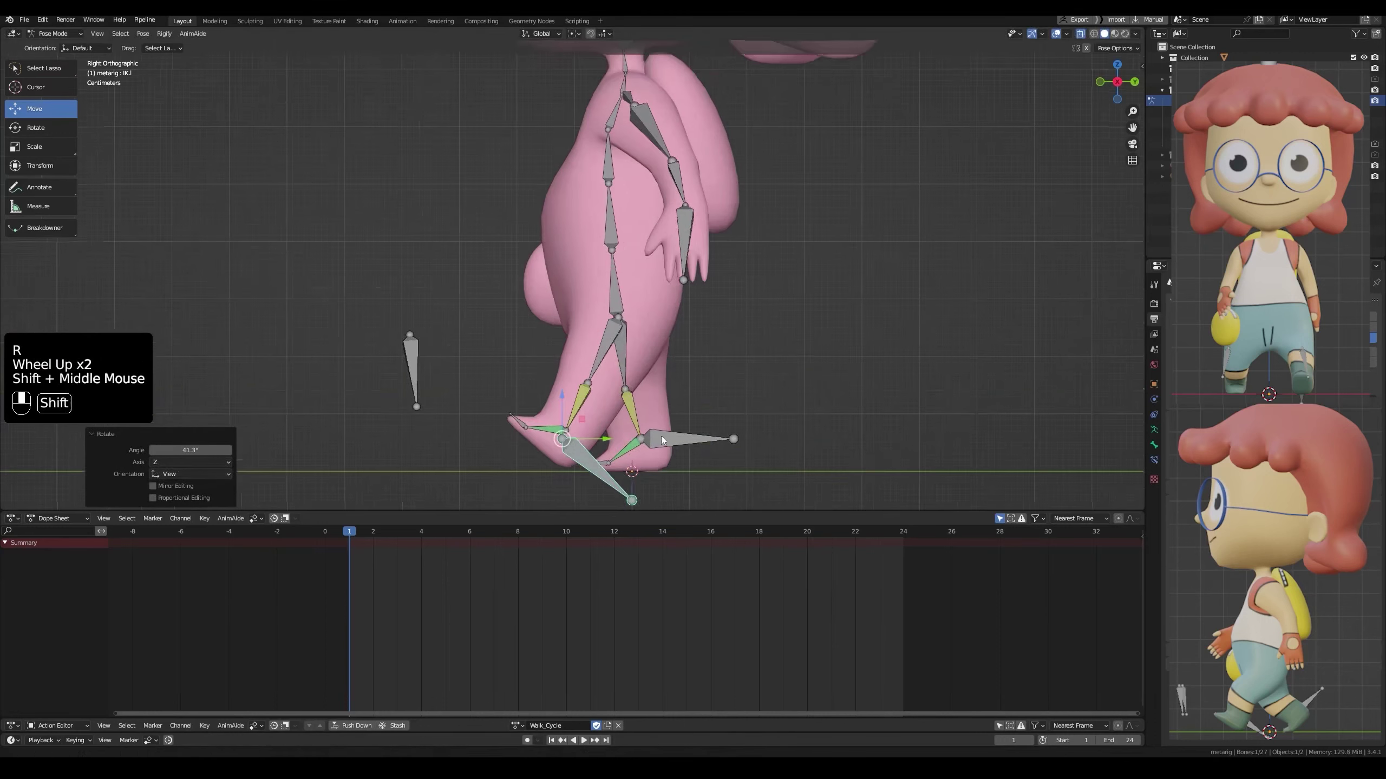
shift+middle_drag(584, 430, 574, 367)
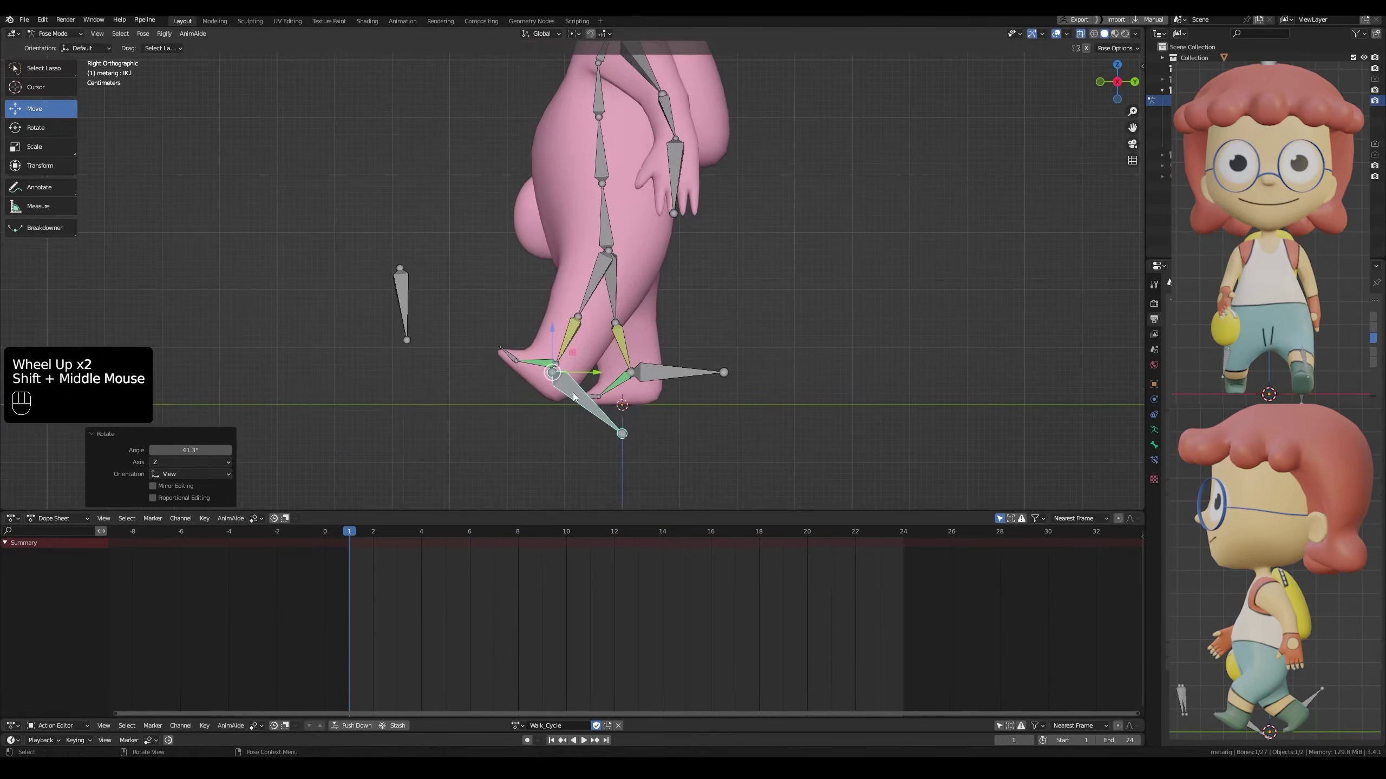
click(604, 235)
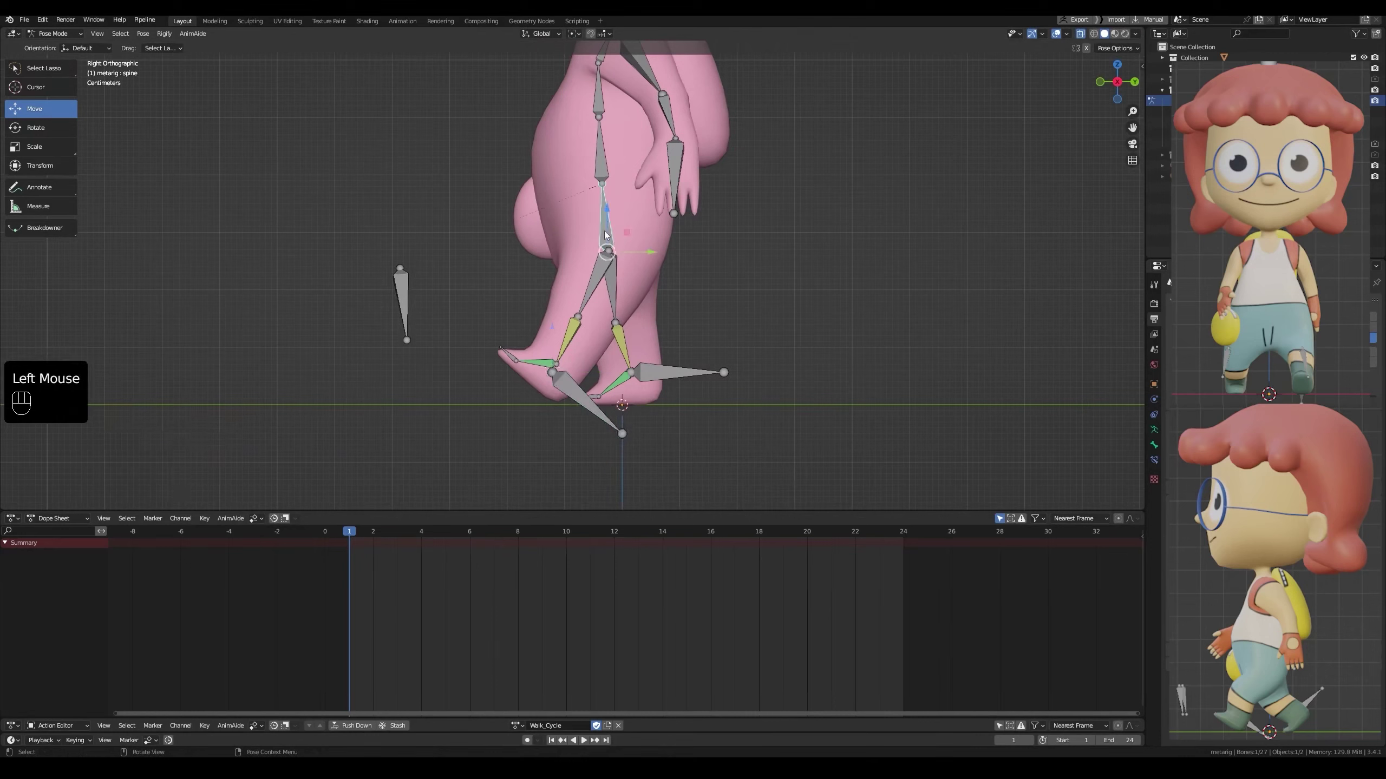
drag(610, 212, 601, 262)
Move the front foot's IK bone slightly further forward and lower the hips a little more
click(574, 394)
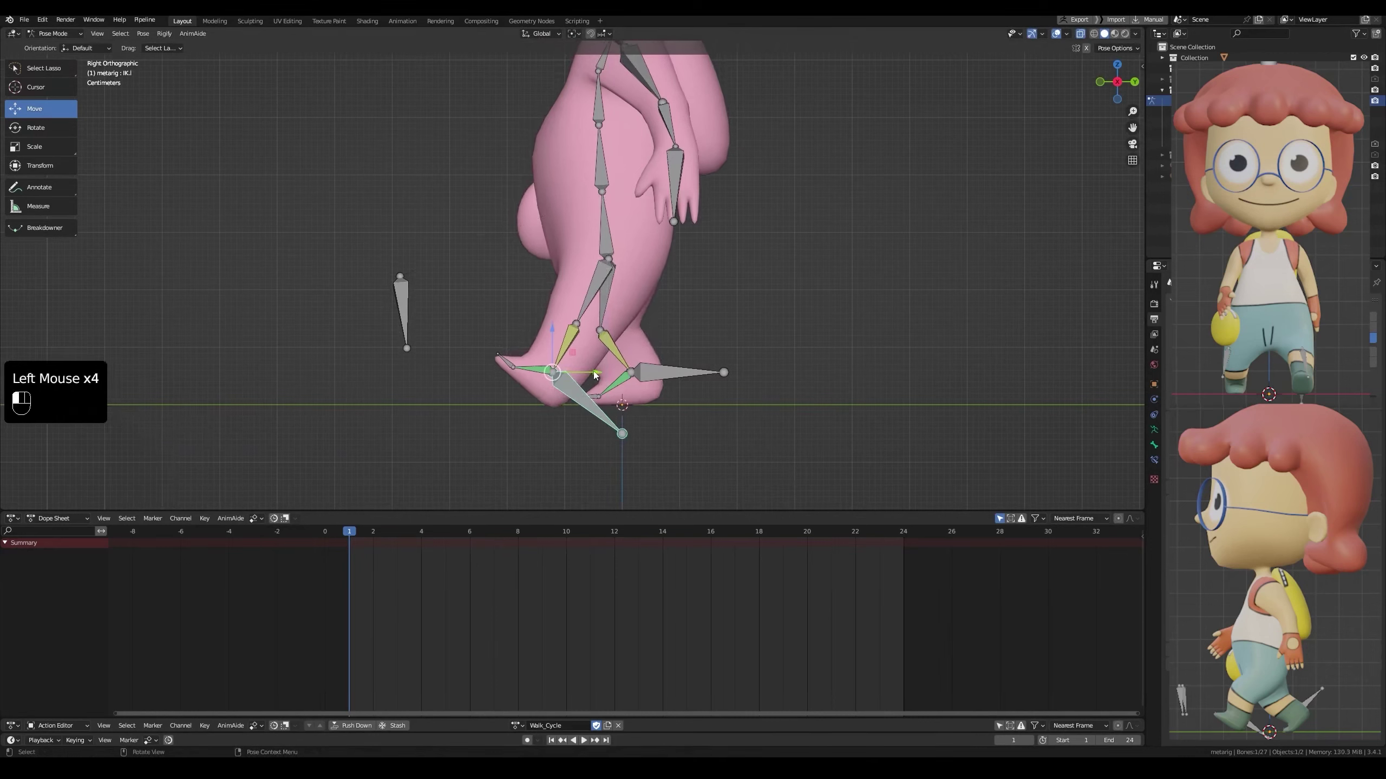
drag(594, 372, 583, 370)
click(607, 240)
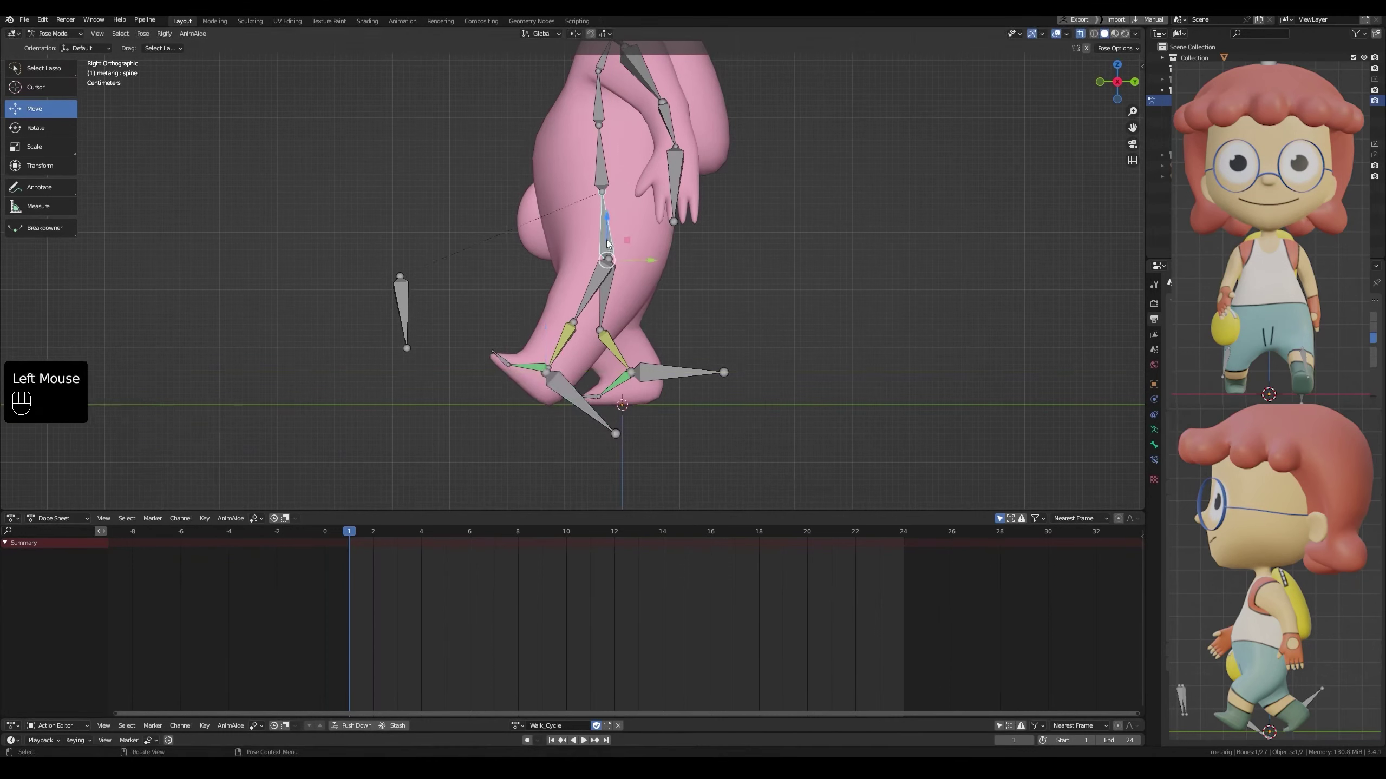
drag(607, 219, 609, 229)
Raise the front foot's IK bone about 0.0075 m along Z so the heel rests at ground level
click(568, 384)
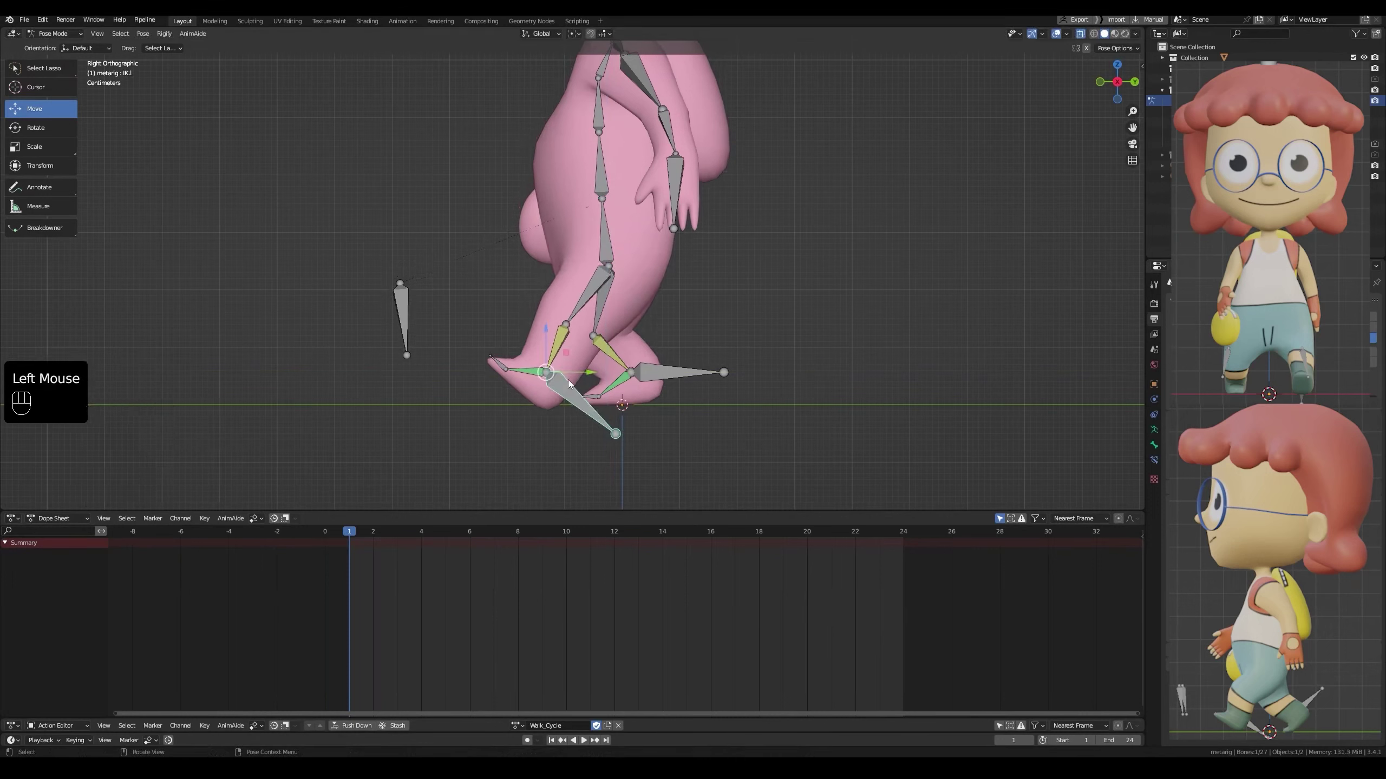
drag(549, 346, 548, 333)
scroll(547, 333, up, 1)
scroll(547, 333, down, 1)
middle_drag(547, 334, 705, 334)
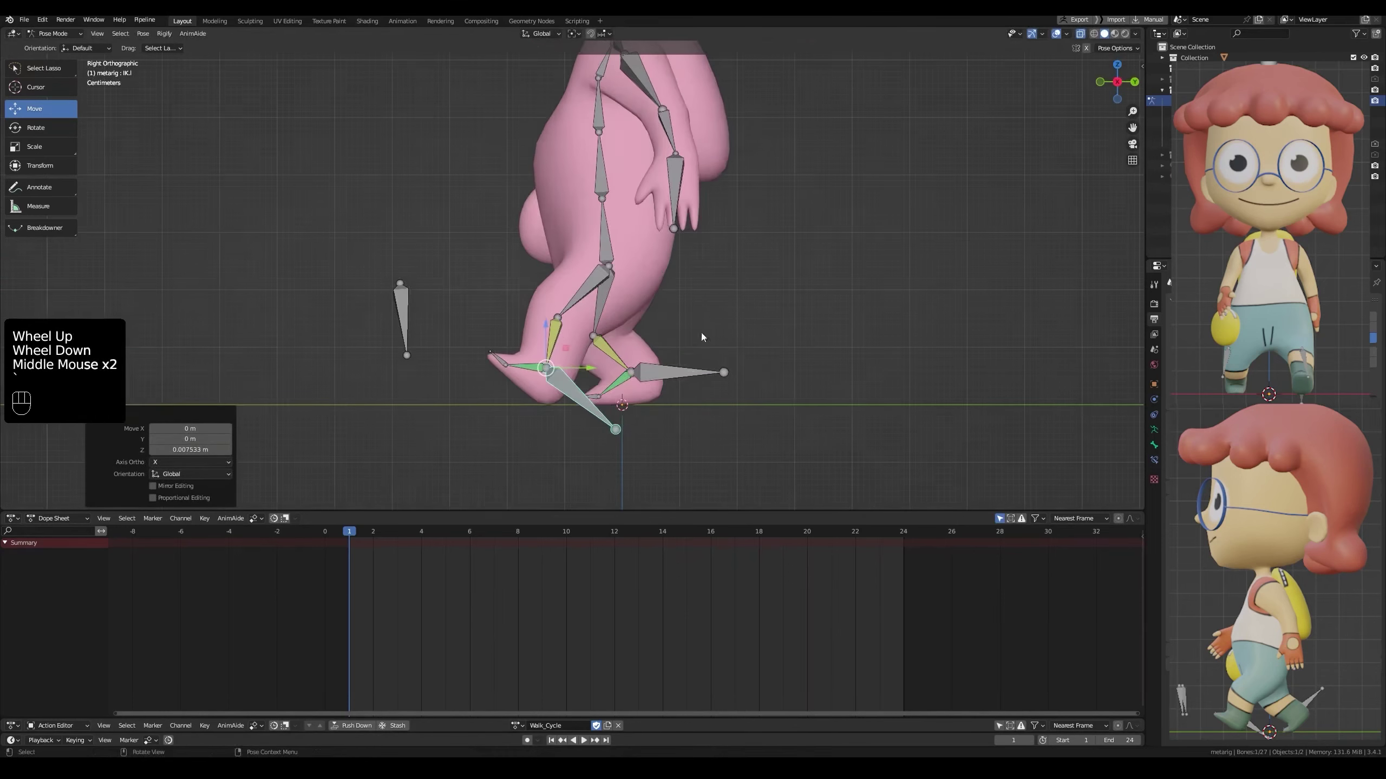
Raise the base spine bone about 0.001 m along Z and save the file
click(607, 250)
drag(607, 235, 606, 230)
key(ctrl+s)
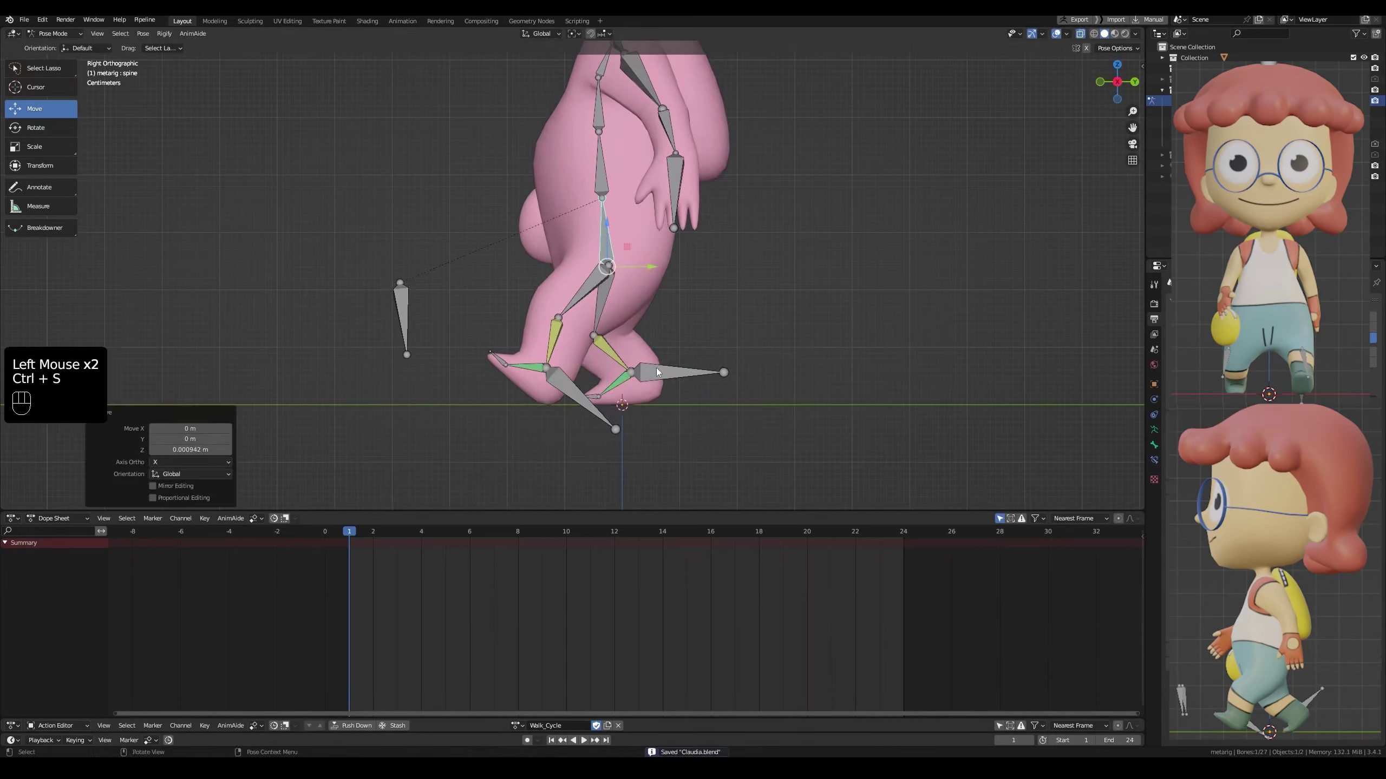
Move the rear foot's IK bone about 0.066 m backward along Y
click(658, 371)
drag(672, 374, 712, 372)
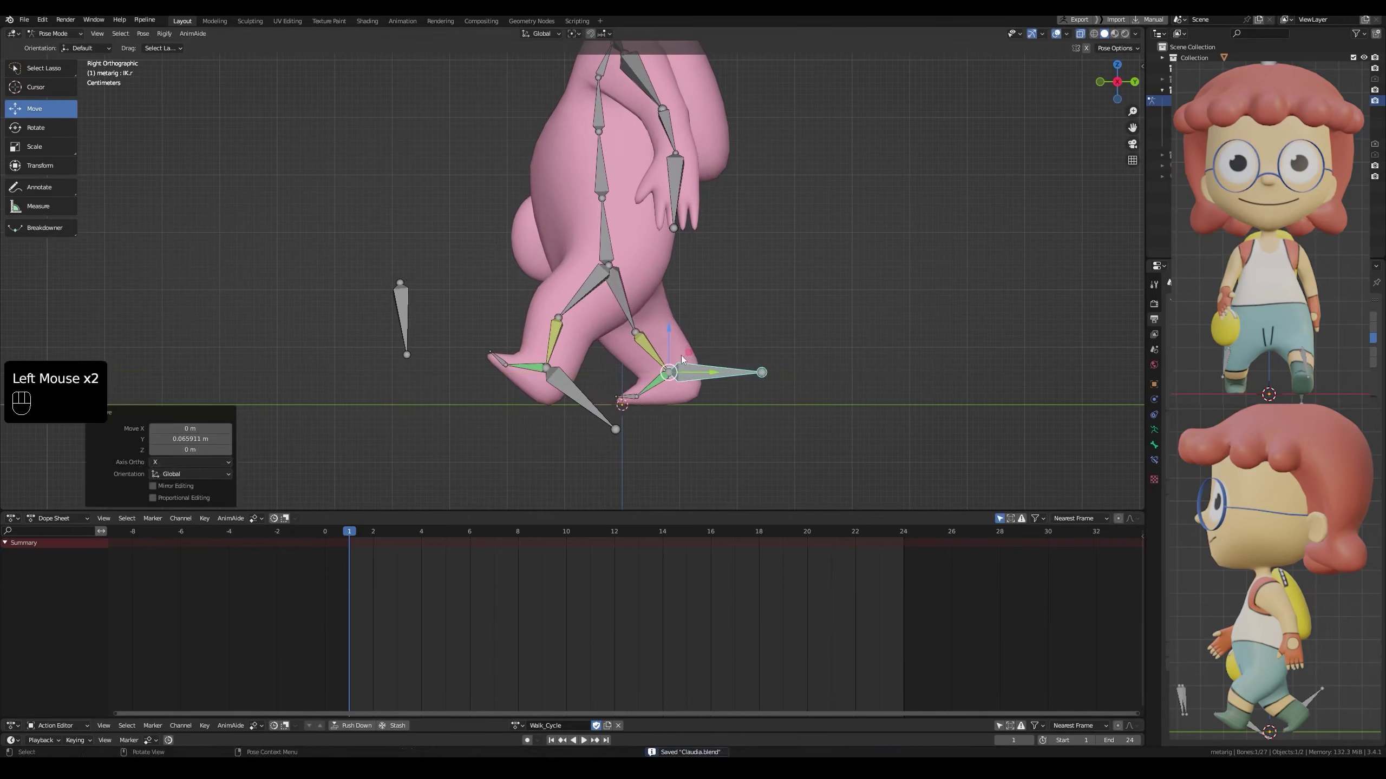
Rotate the rear foot's IK bone about 43.8° to lift the heel and raise the bone along Z
key(r)
click(712, 327)
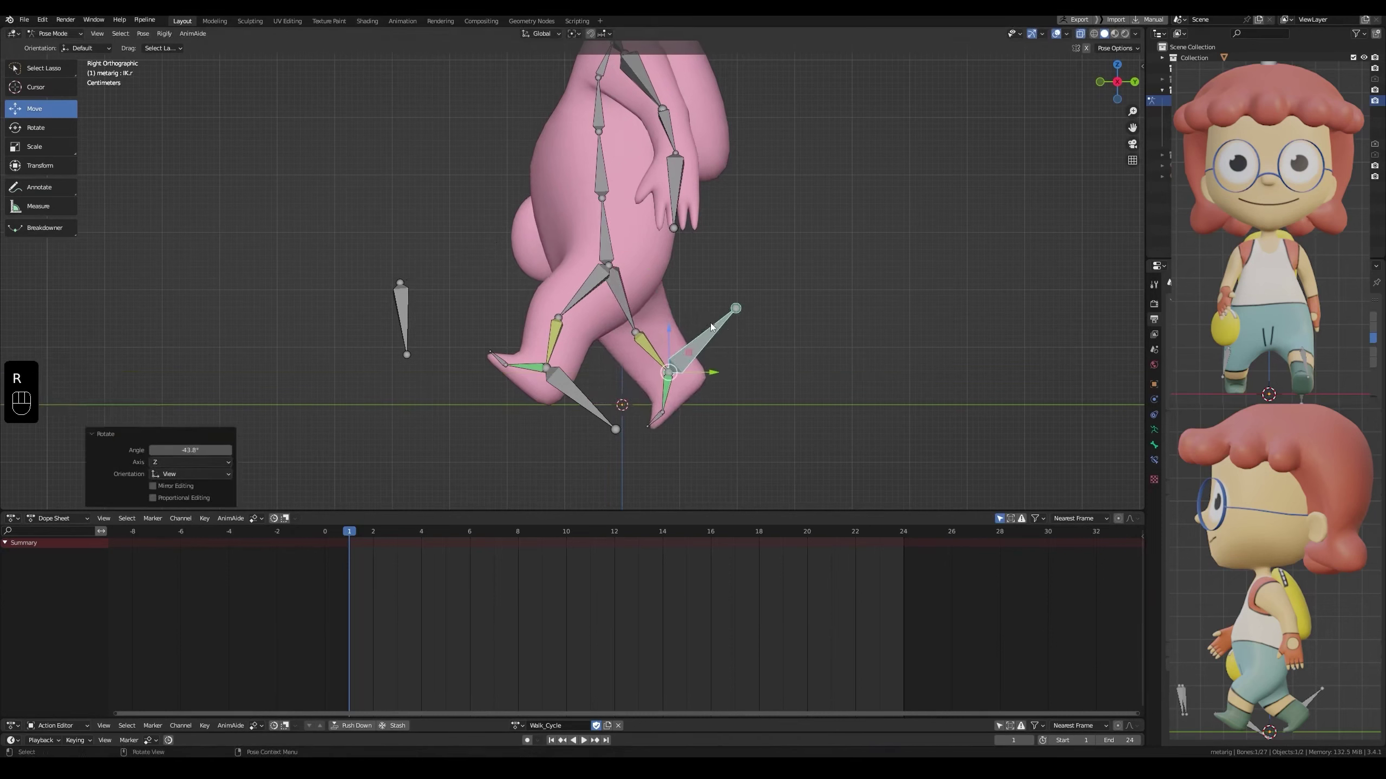
drag(668, 354, 671, 327)
Rotate the rear foot's toe bone about -52.2° around X so the toes lie flat on the ground, and save the file
click(658, 401)
scroll(659, 401, up, 2)
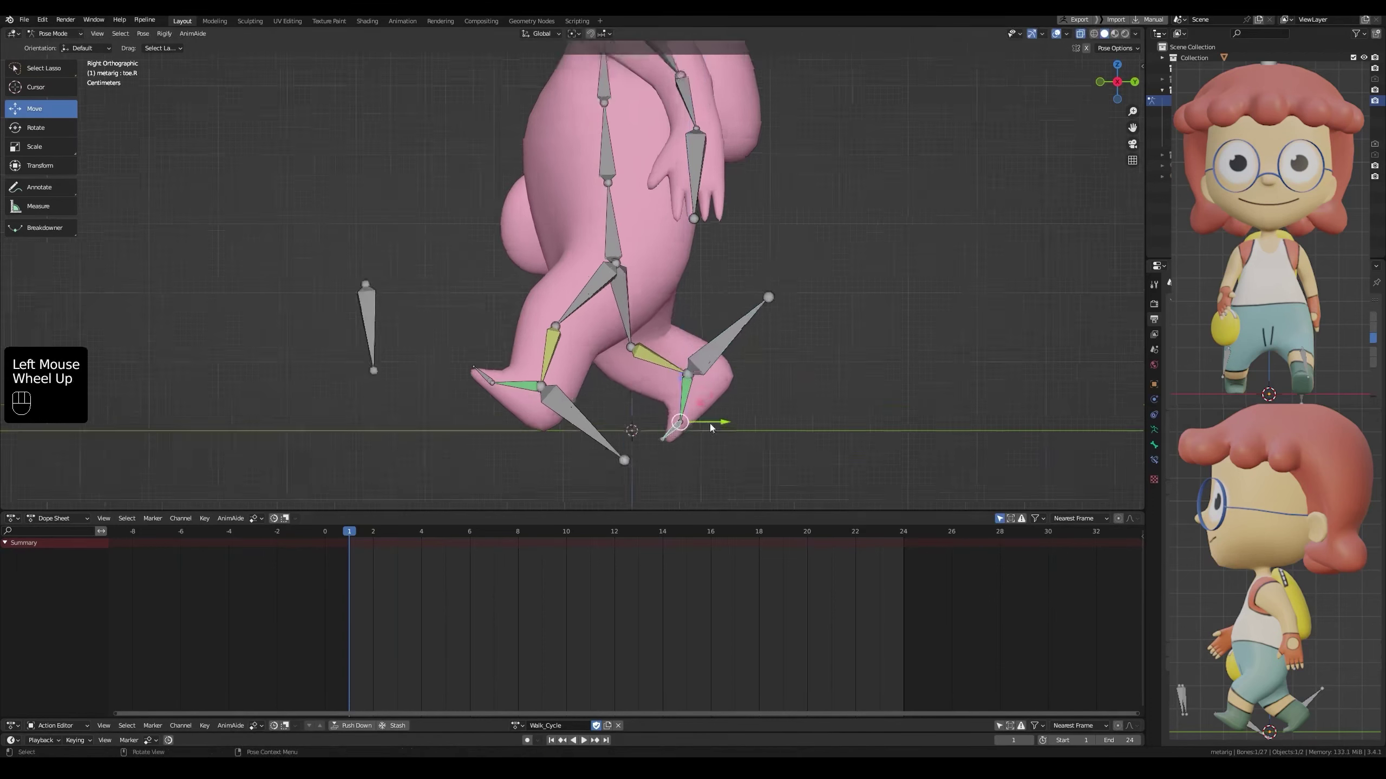
shift+middle_drag(565, 382, 531, 311)
scroll(596, 236, up, 3)
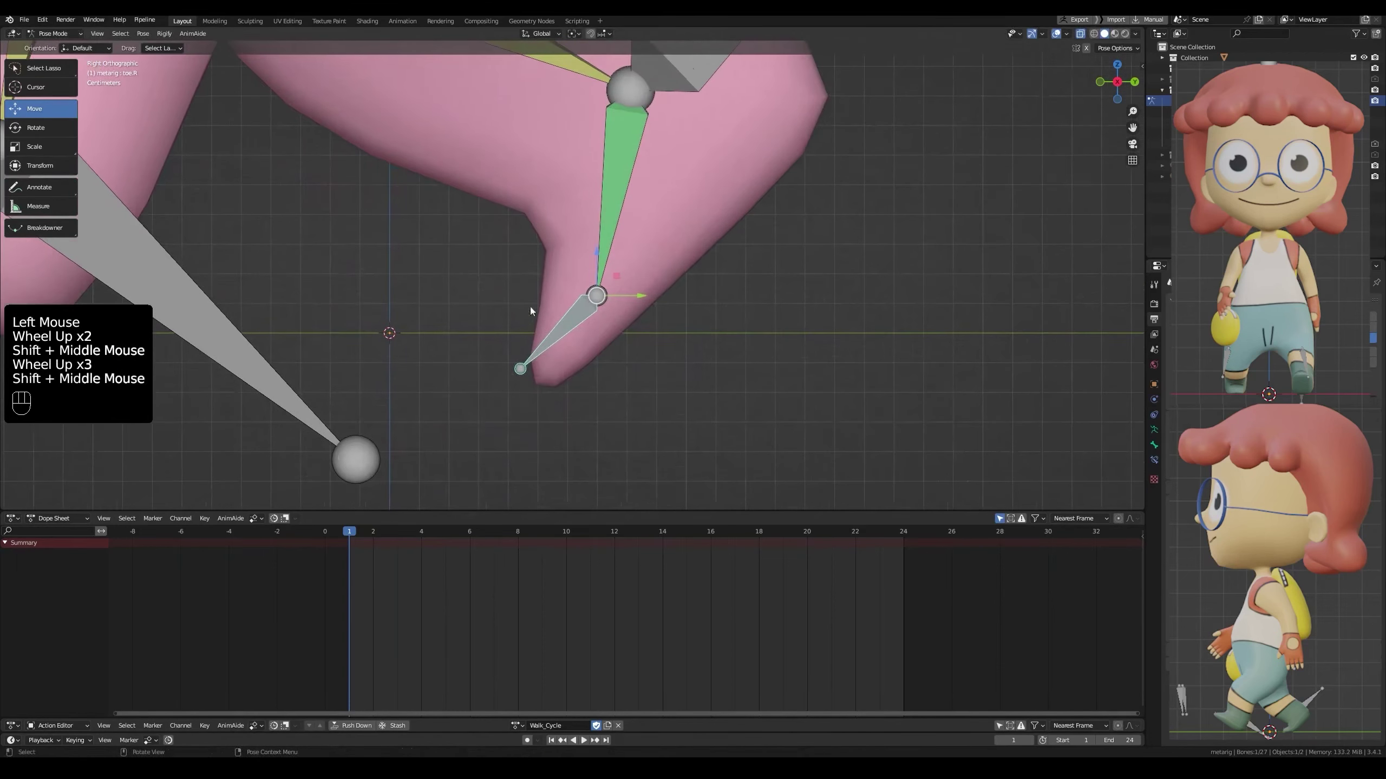
click(53, 132)
drag(599, 254, 575, 339)
scroll(574, 339, down, 2)
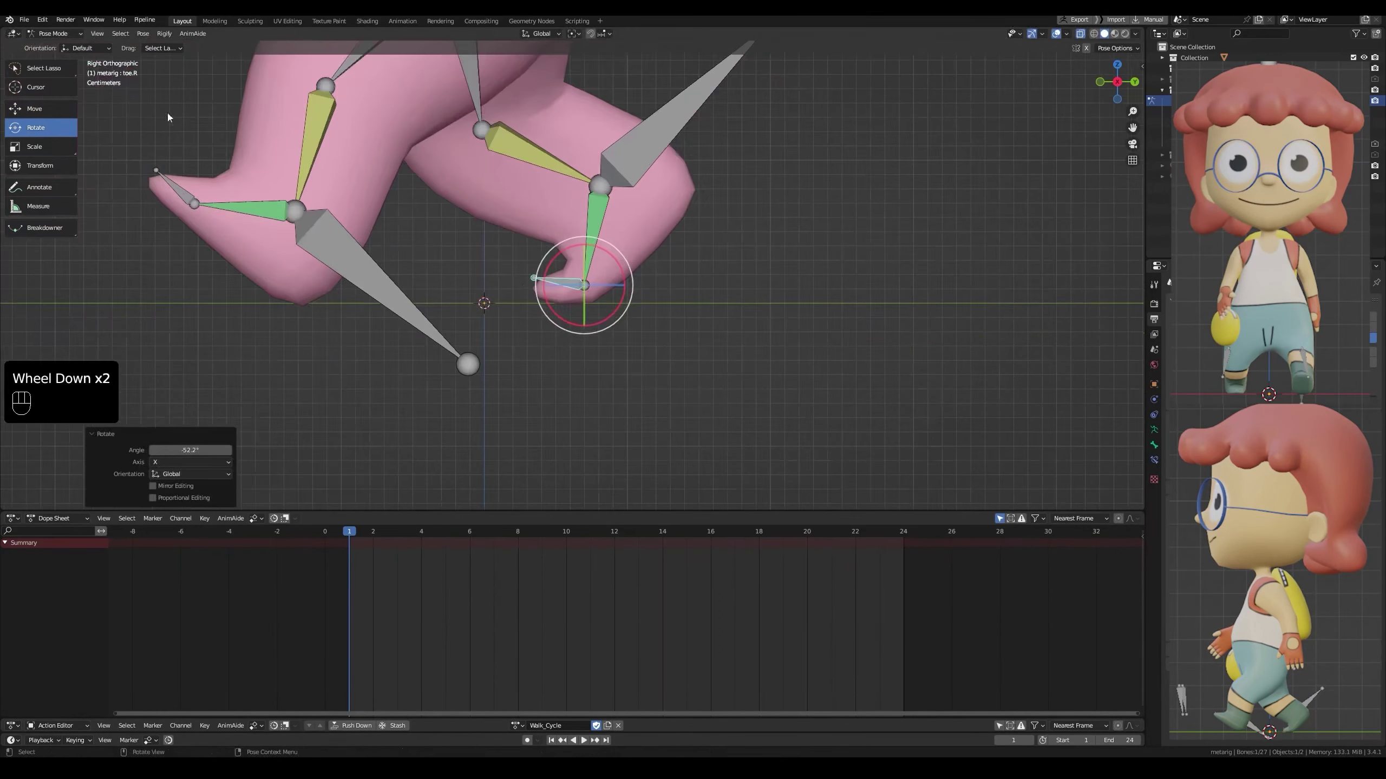
click(42, 107)
scroll(673, 287, down, 1)
shift+middle_drag(673, 287, 640, 306)
key(ctrl+s)
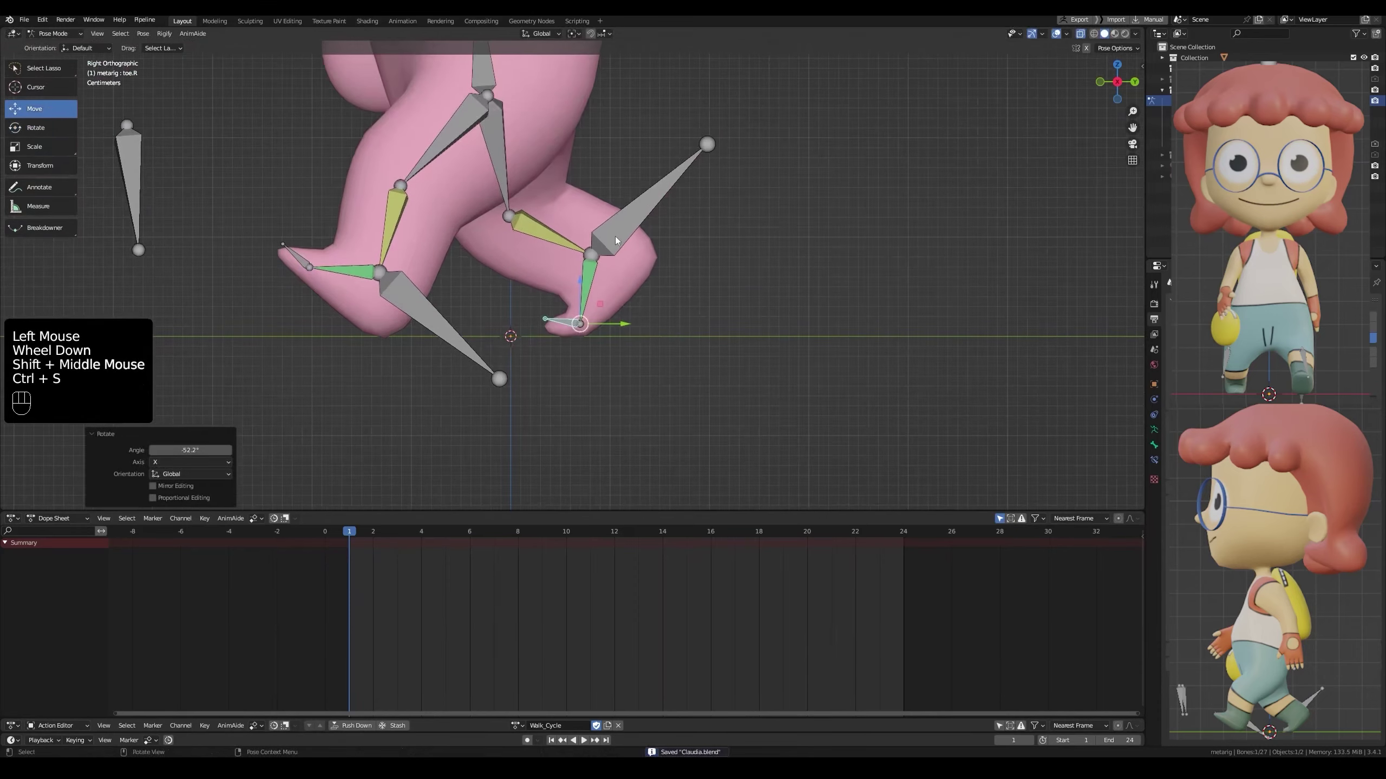
Move the rear foot's IK bone about 0.018 m backward along Y in two nudges and turn on auto keying
click(616, 241)
drag(630, 255, 644, 258)
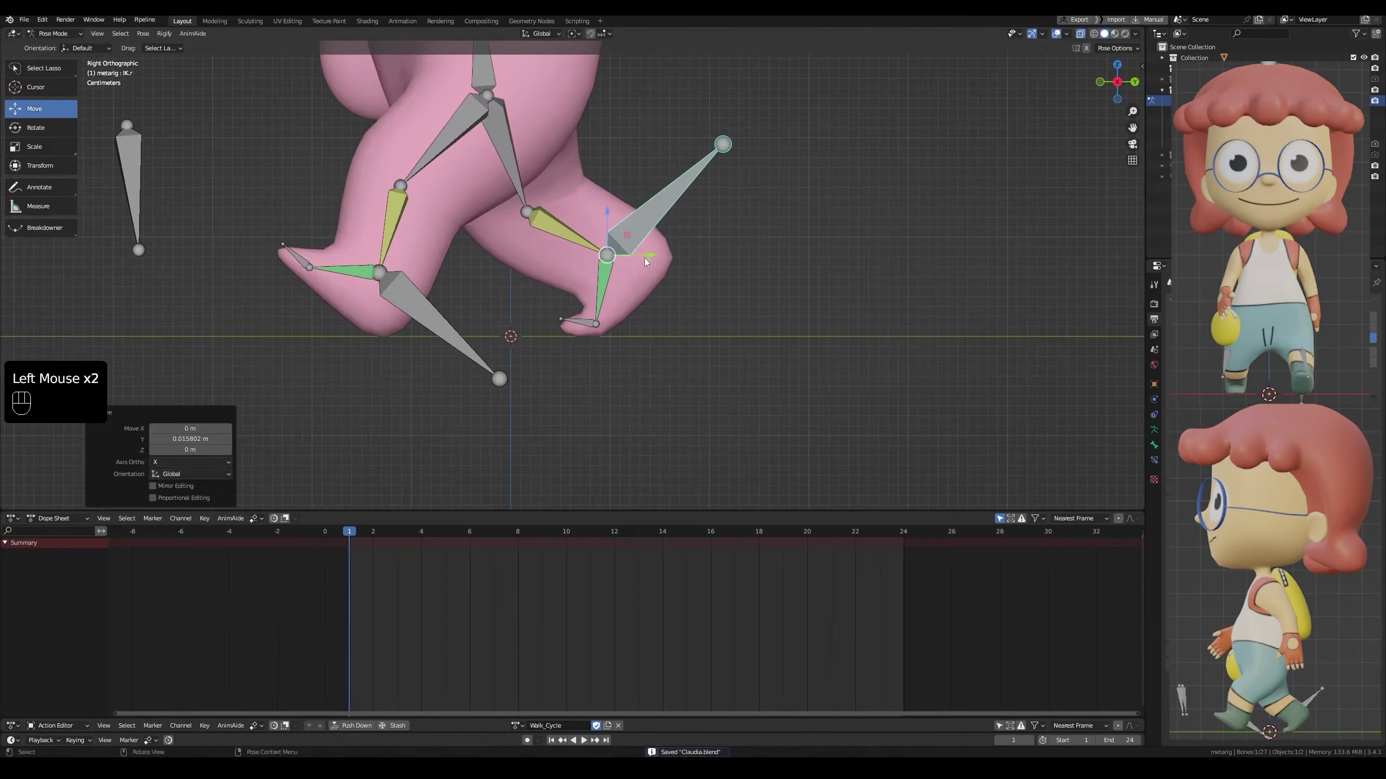
click(527, 740)
scroll(584, 367, down, 2)
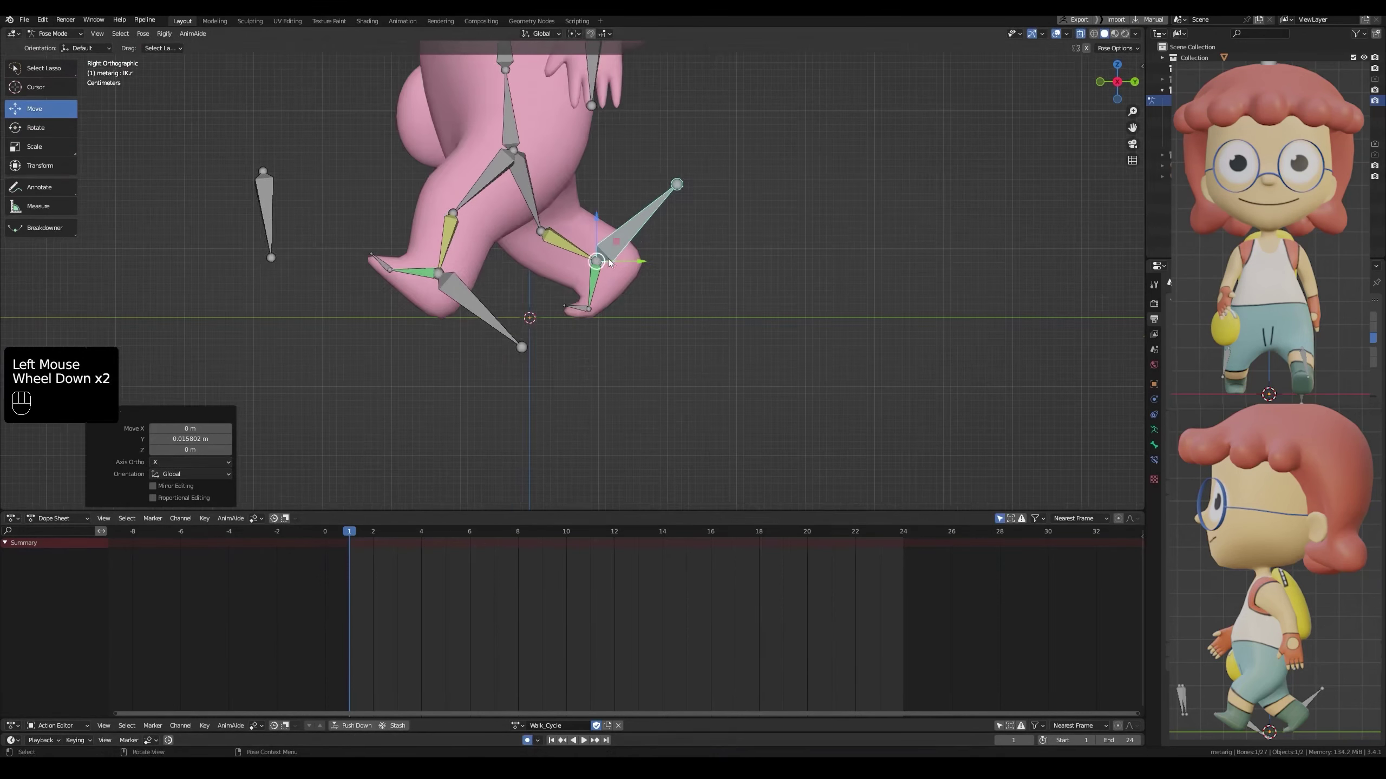
drag(617, 262, 619, 262)
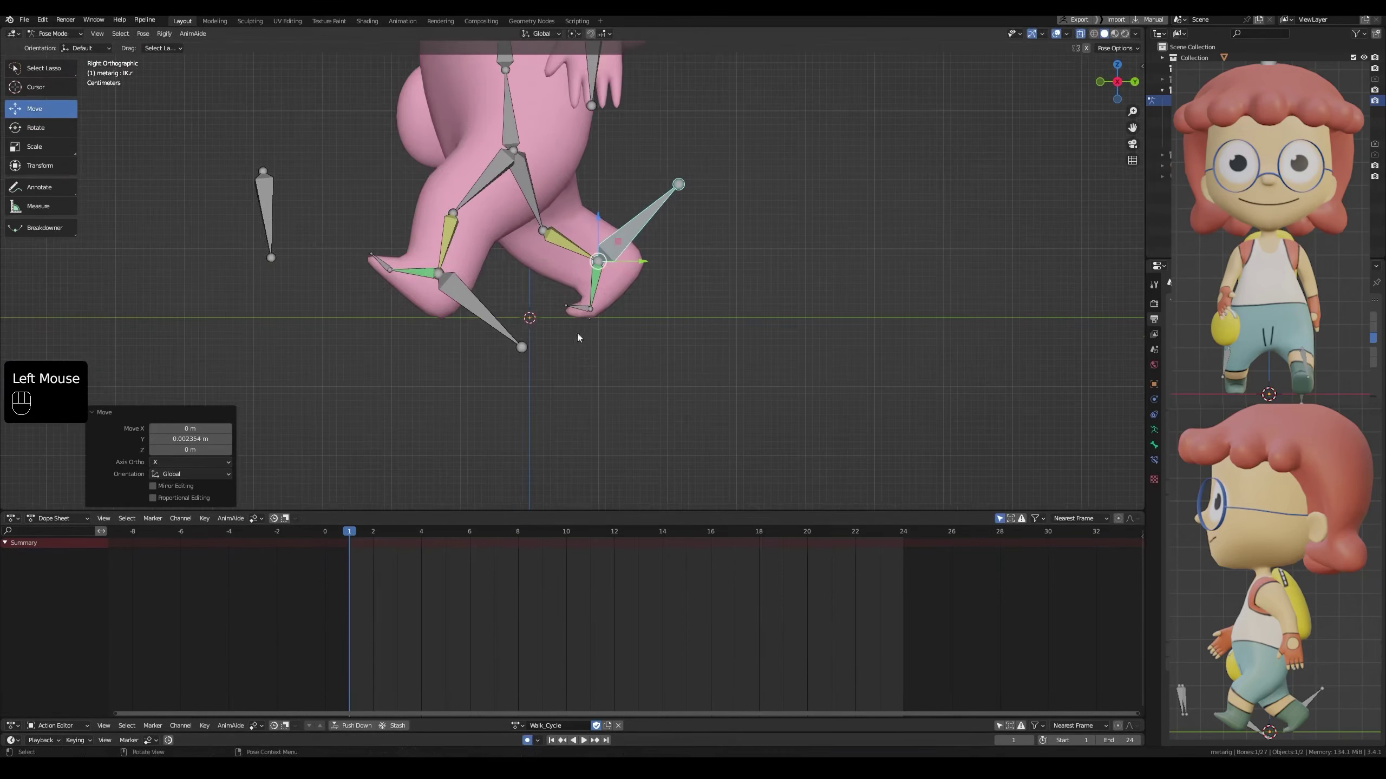
Keyframe all bones of the rig at frame 1 and save the file
key(a)
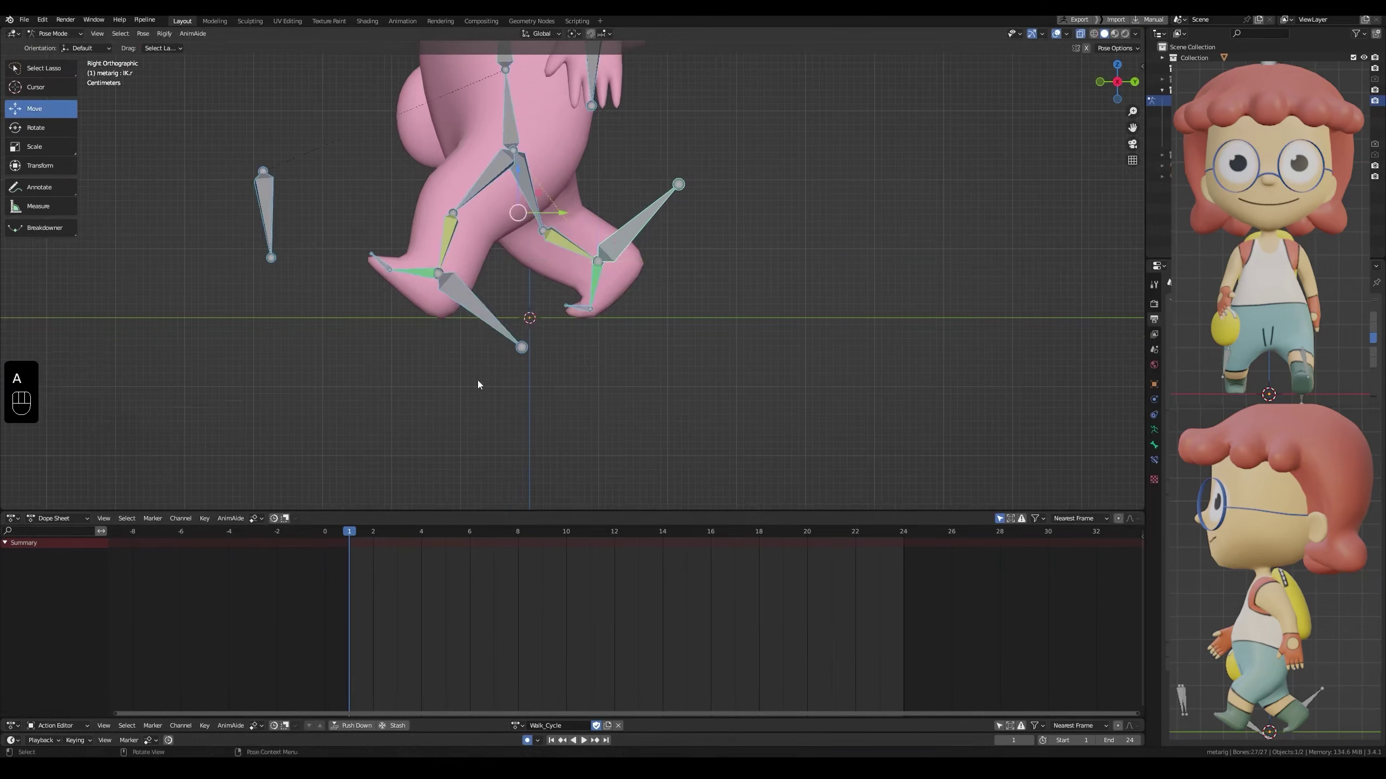
key(i)
click(587, 381)
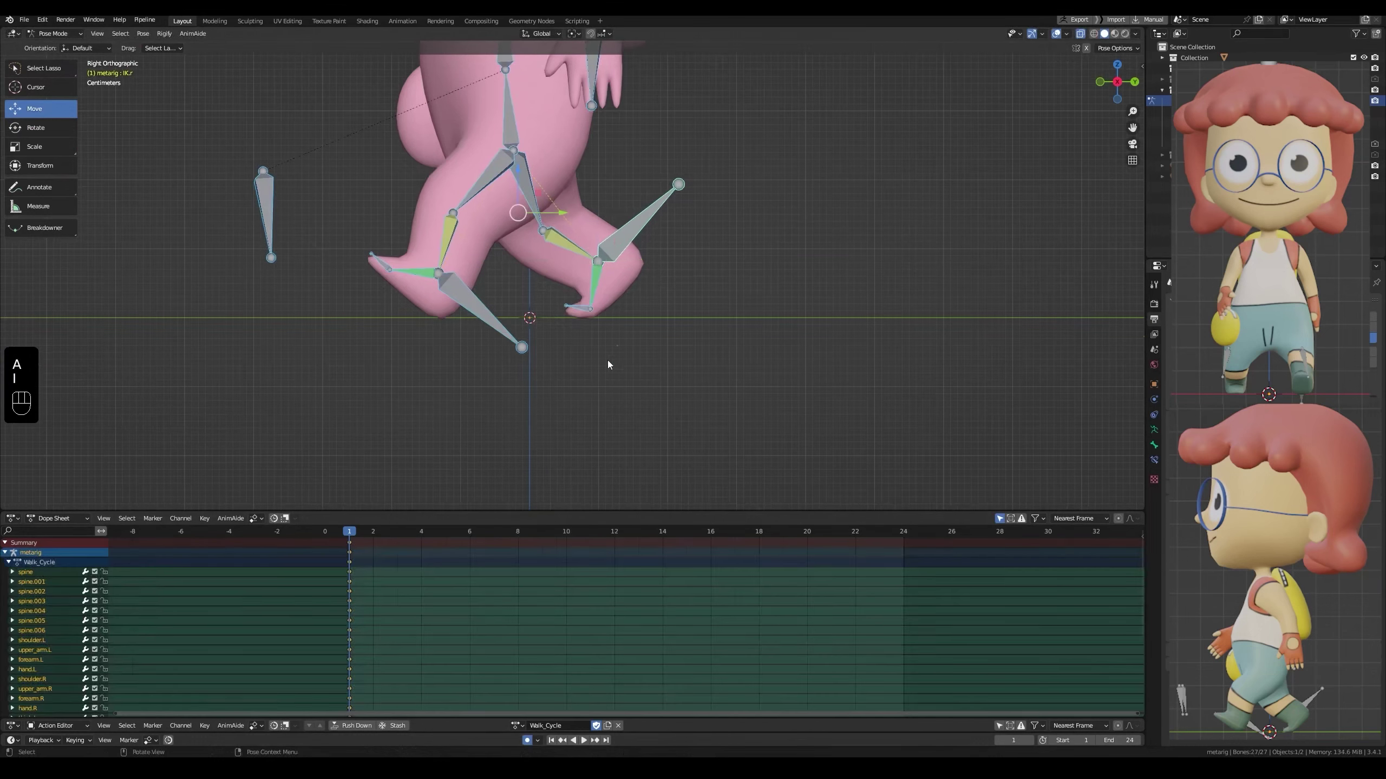
click(686, 287)
double_click(612, 248)
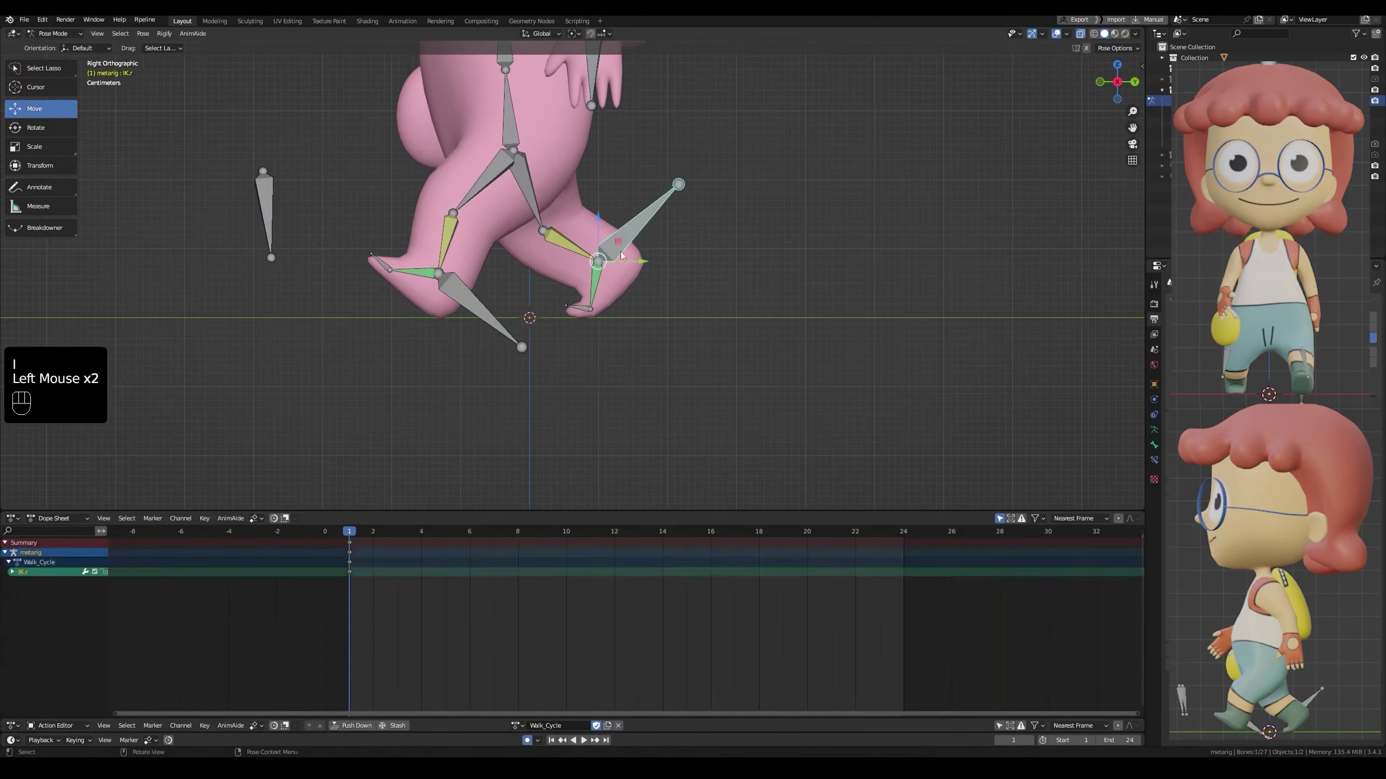
key(g)
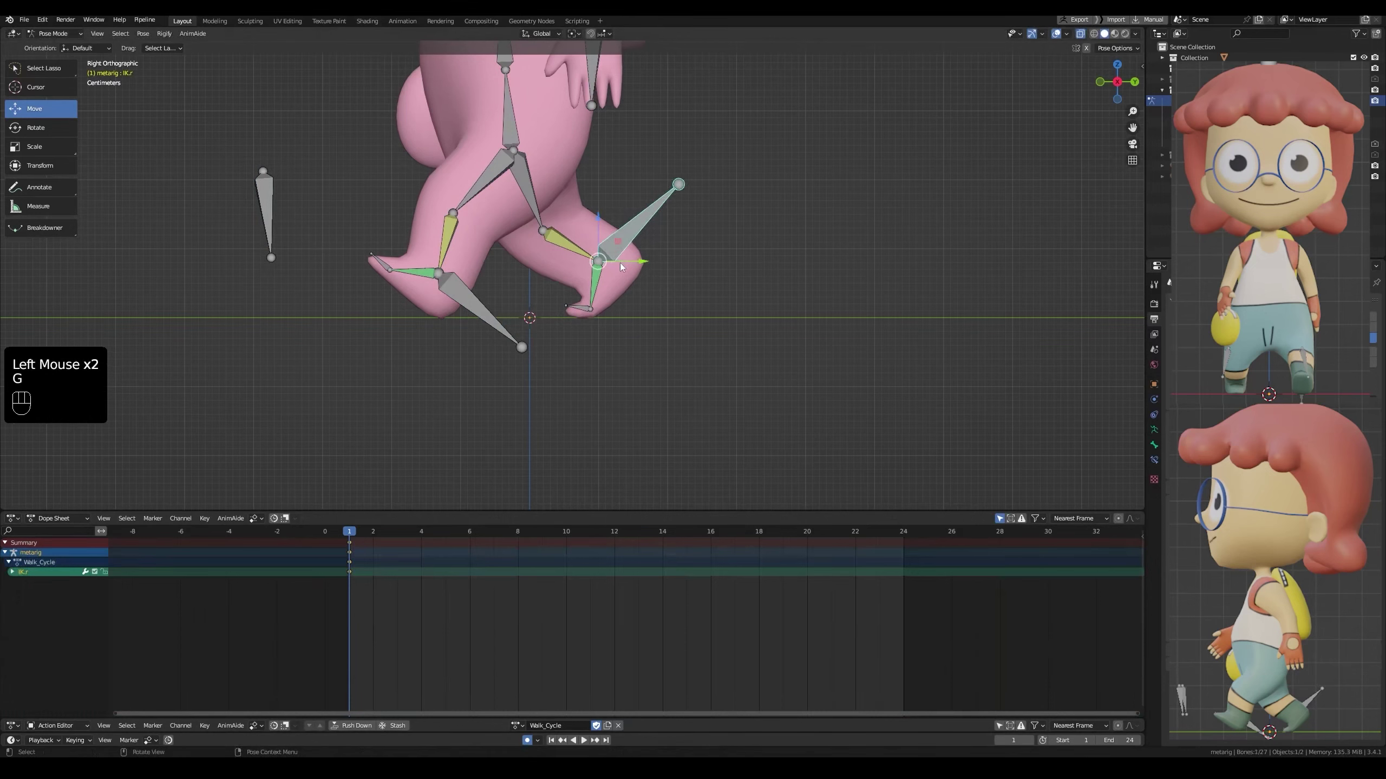
scroll(620, 306, down, 1)
key(ctrl+s)
In the front view, move the left foot's IK bone about 0.042 m inward along X
scroll(577, 371, down, 1)
shift+middle_drag(578, 381, 581, 418)
scroll(680, 405, up, 1)
scroll(610, 389, up, 1)
click(578, 420)
key(grave)
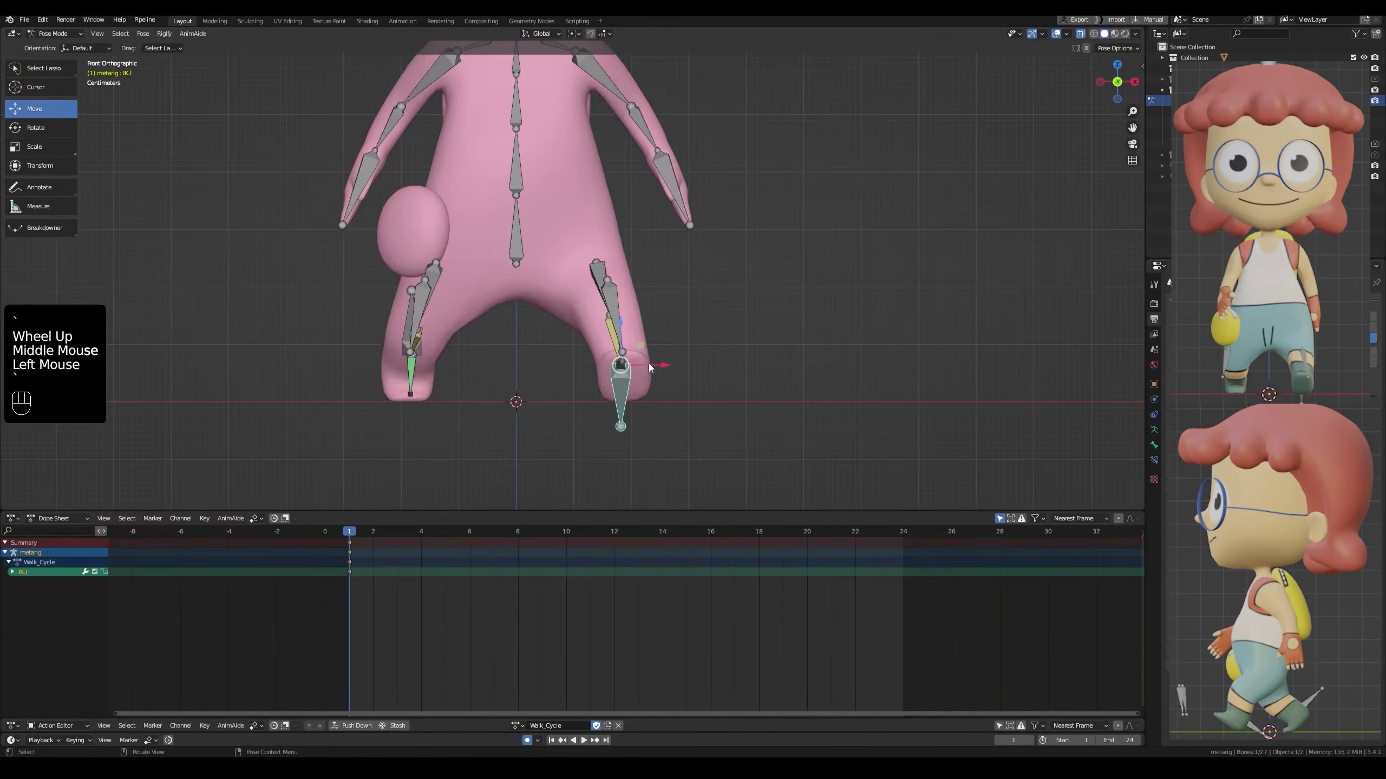
drag(649, 368, 632, 367)
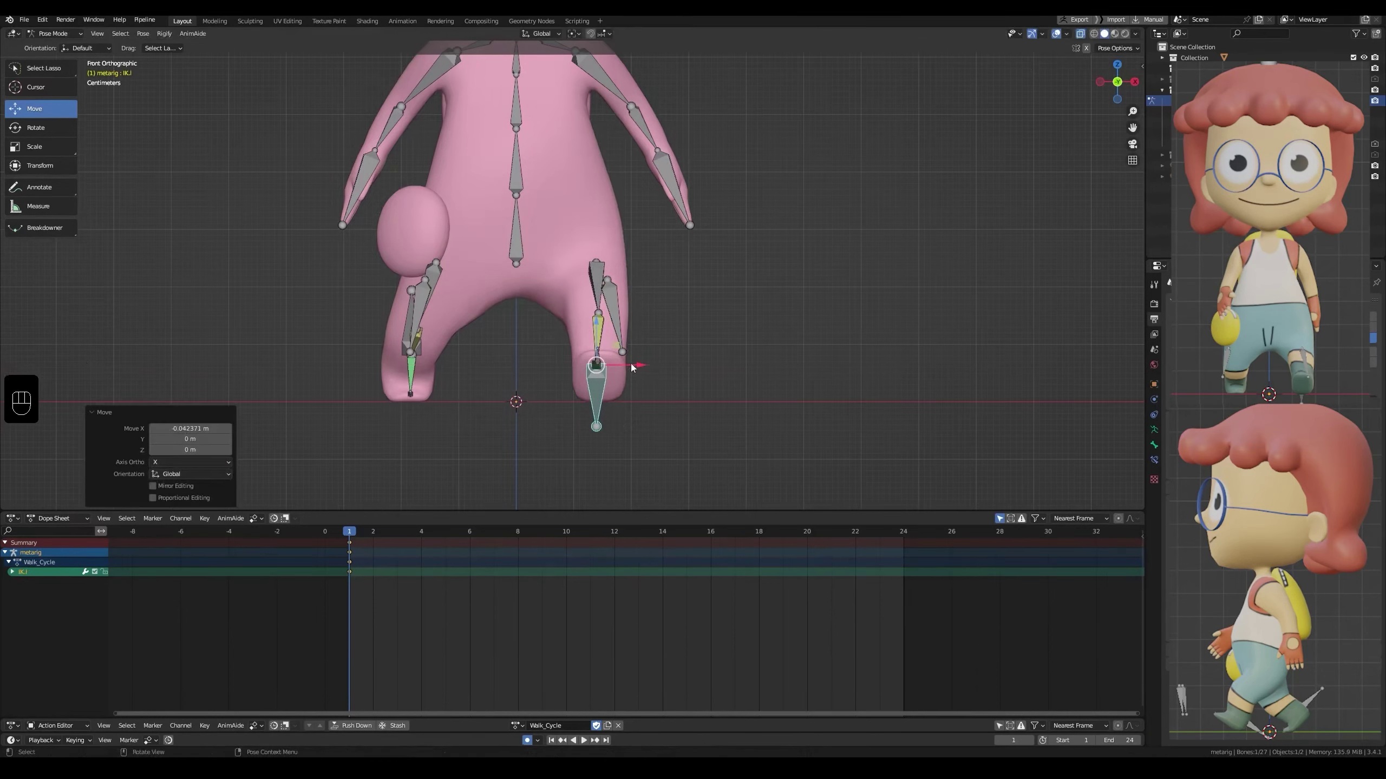
Copy that X offset, move the right foot's IK bone inward by the opposite value, 0.042371 m, and save the file
click(174, 428)
key(ctrl+c)
key(ctrl+c)
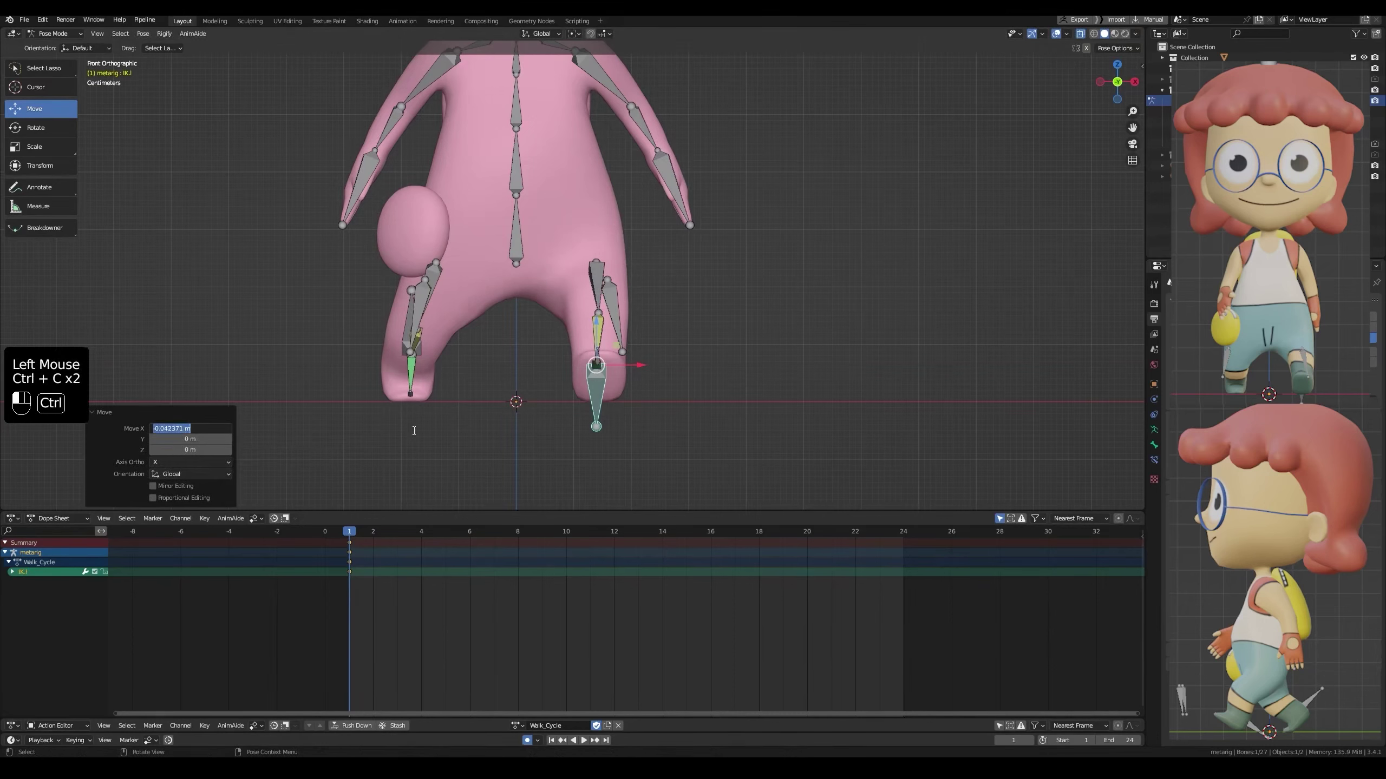
middle_drag(454, 402, 497, 361)
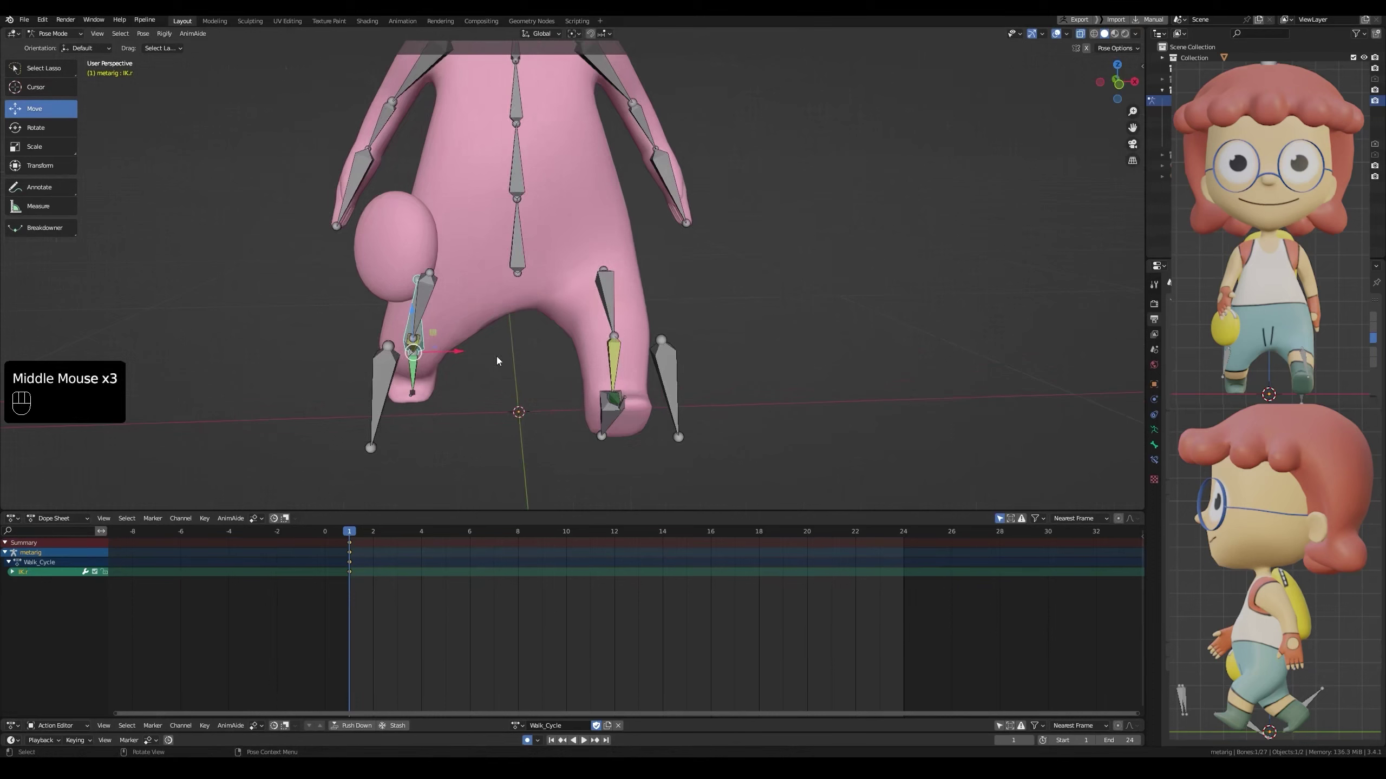
key(g)
key(x)
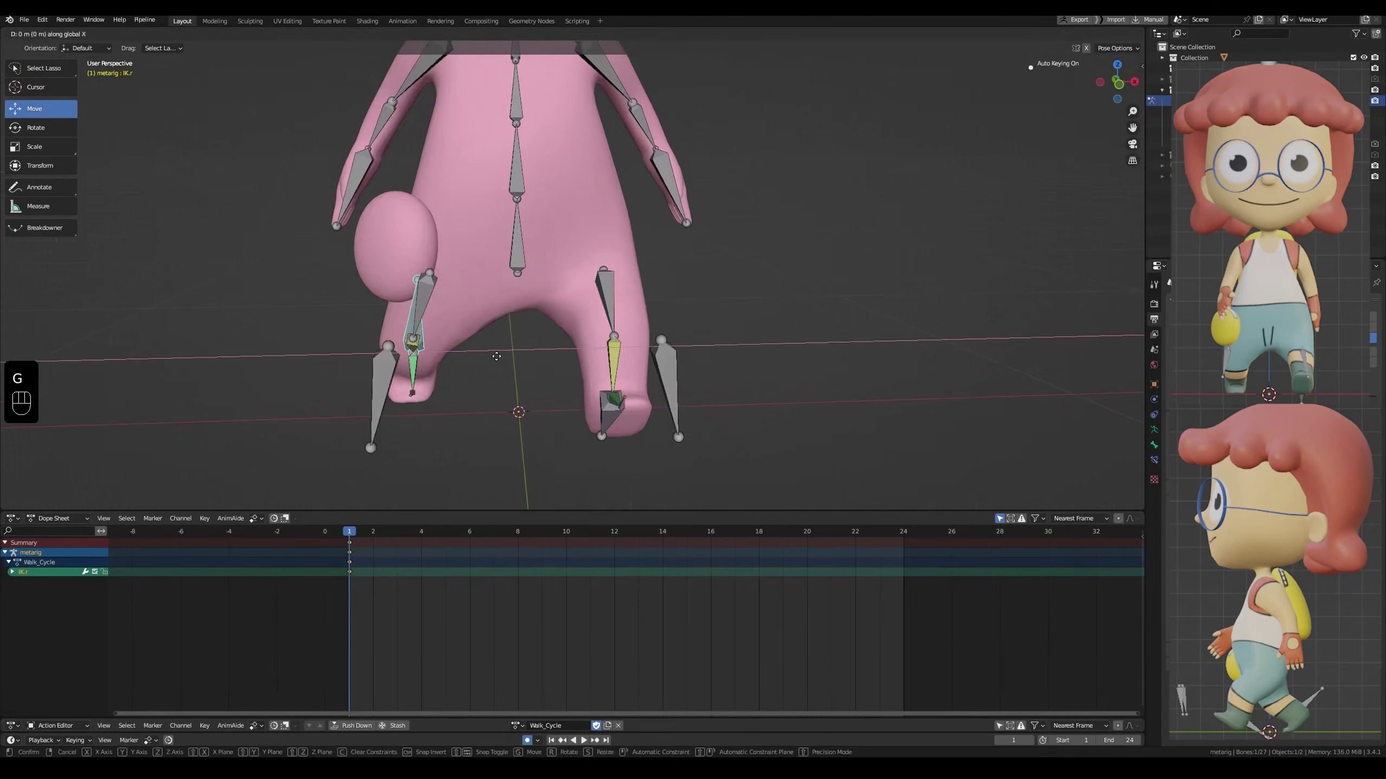
key(ctrl+v)
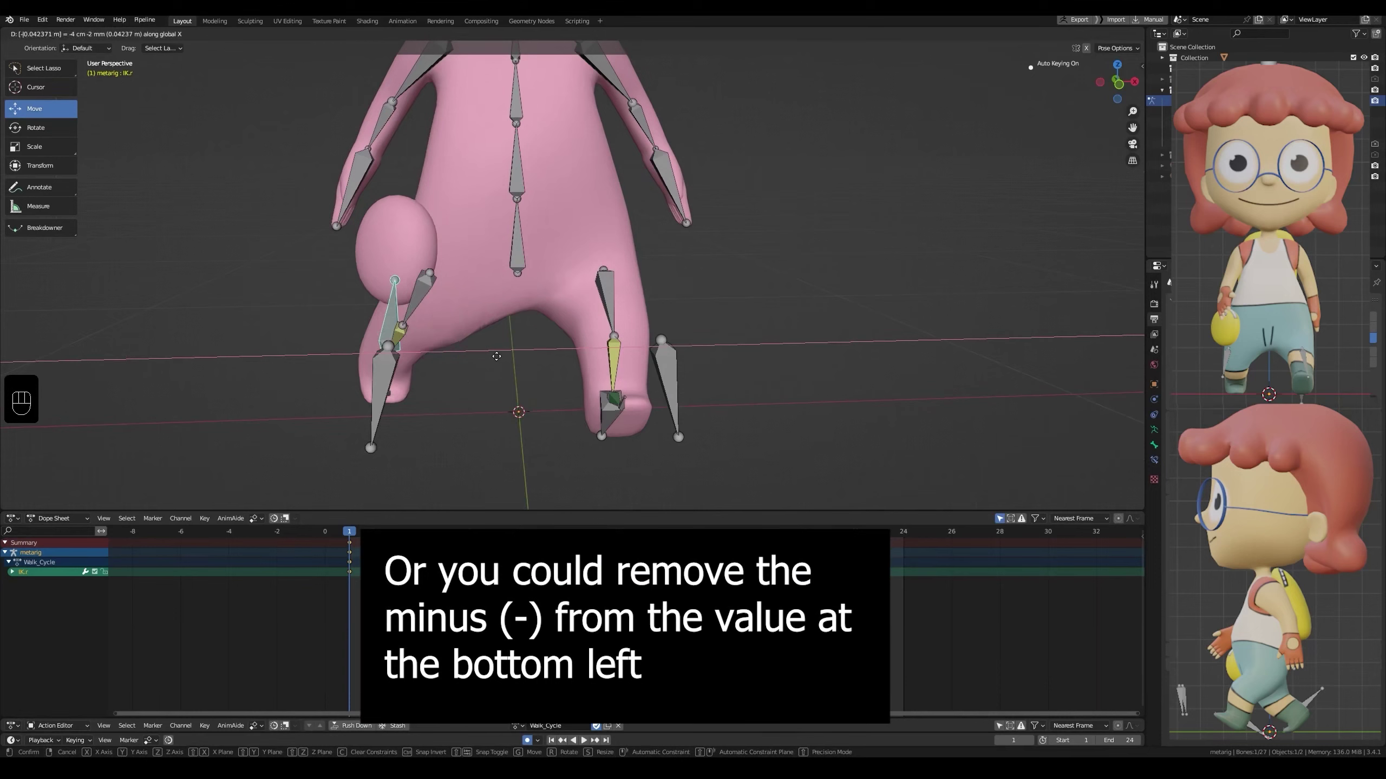
key(BackSpace)
key(Return)
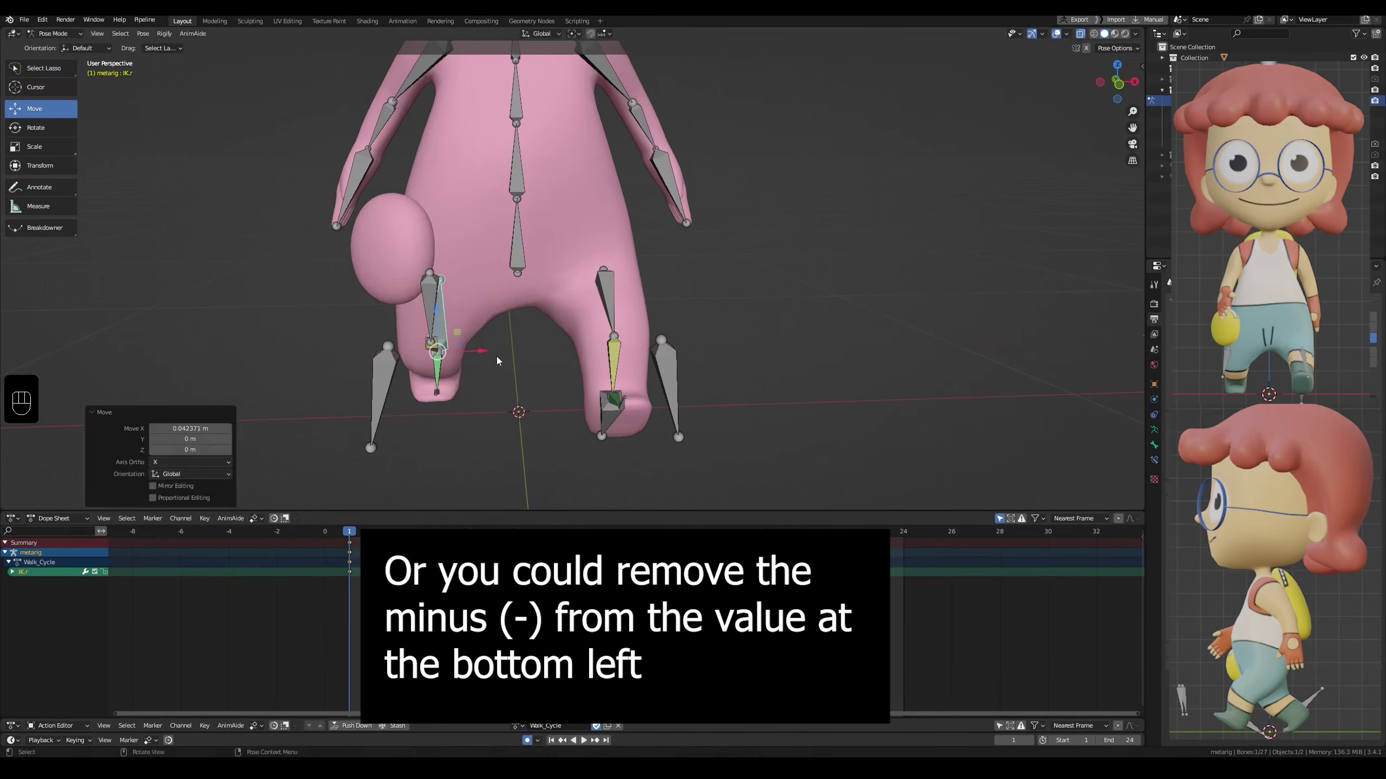
scroll(493, 354, down, 1)
key(ctrl+z)
key(ctrl+shift+z)
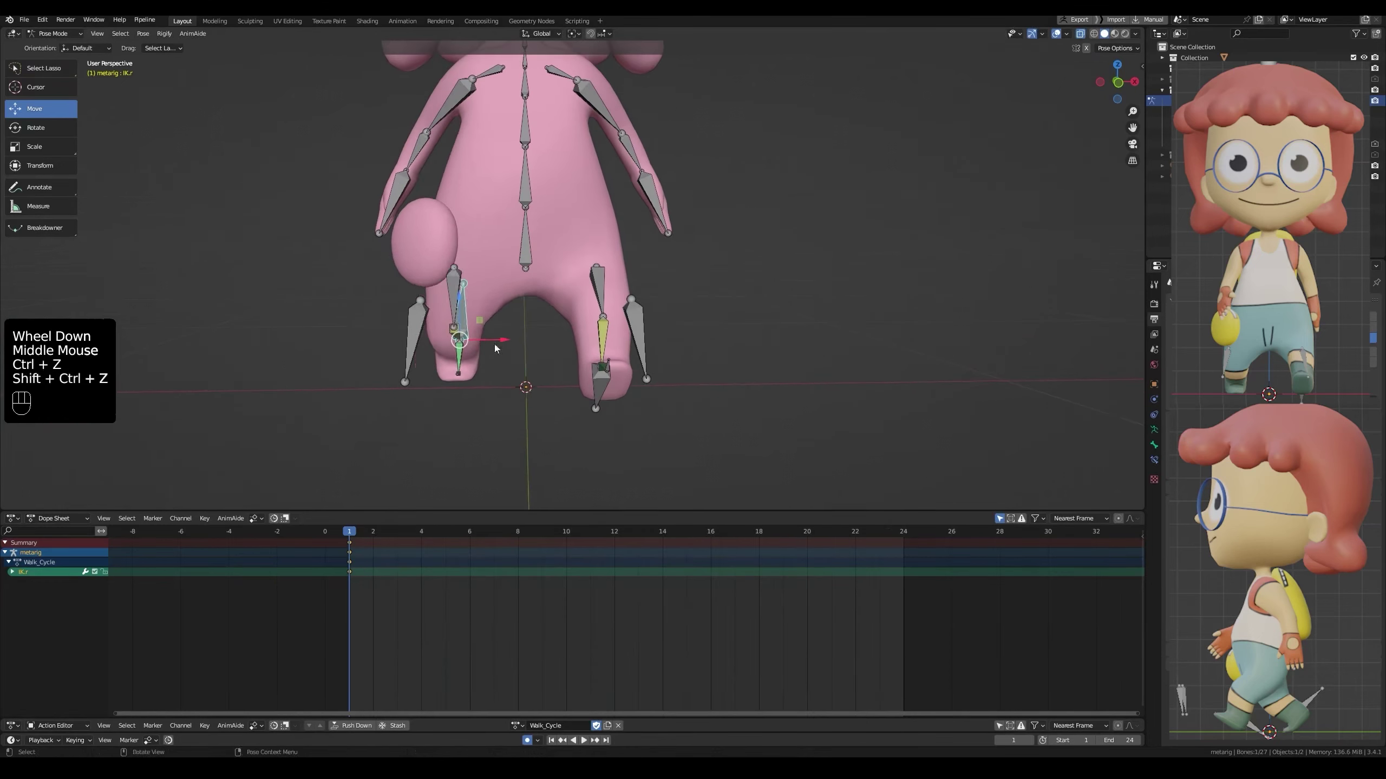
middle_drag(491, 345, 633, 377)
key(grave)
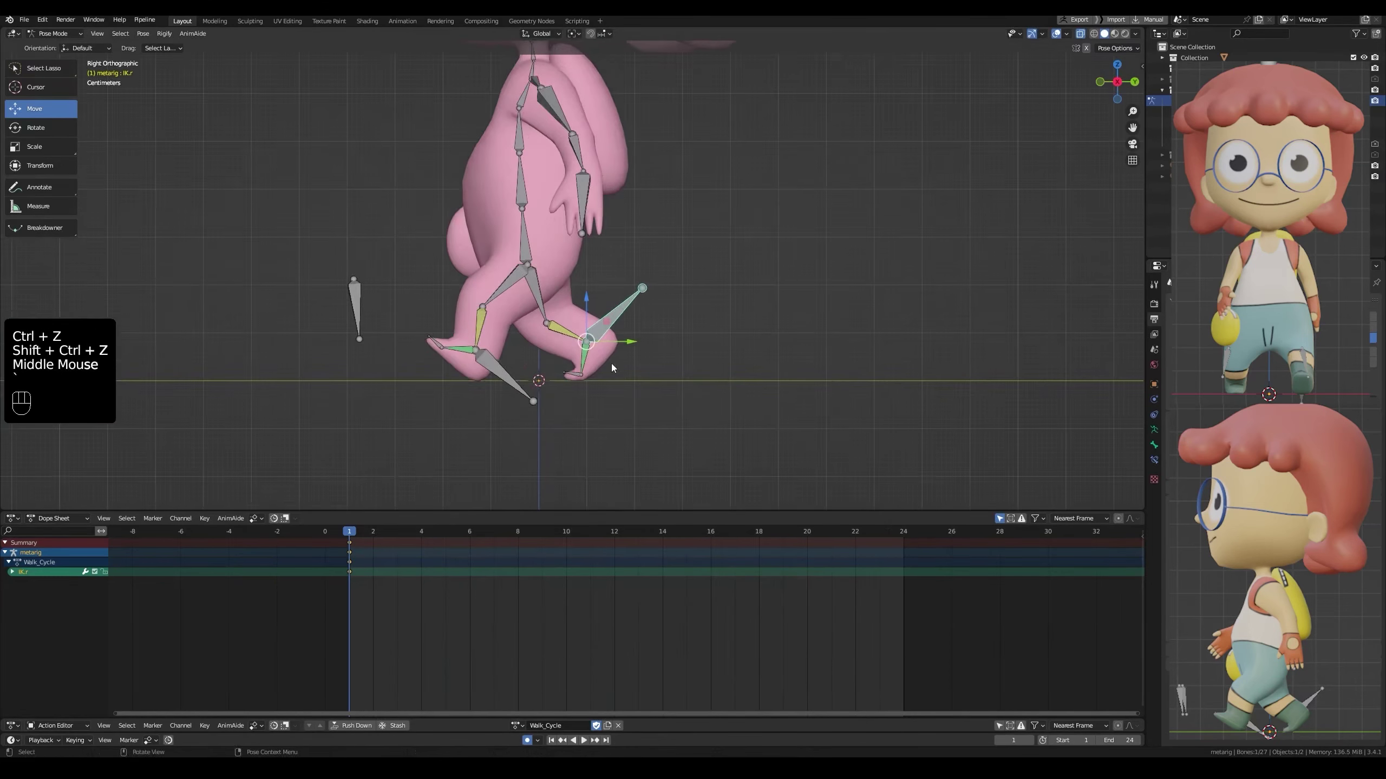
scroll(606, 358, down, 2)
shift+middle_drag(594, 366, 592, 388)
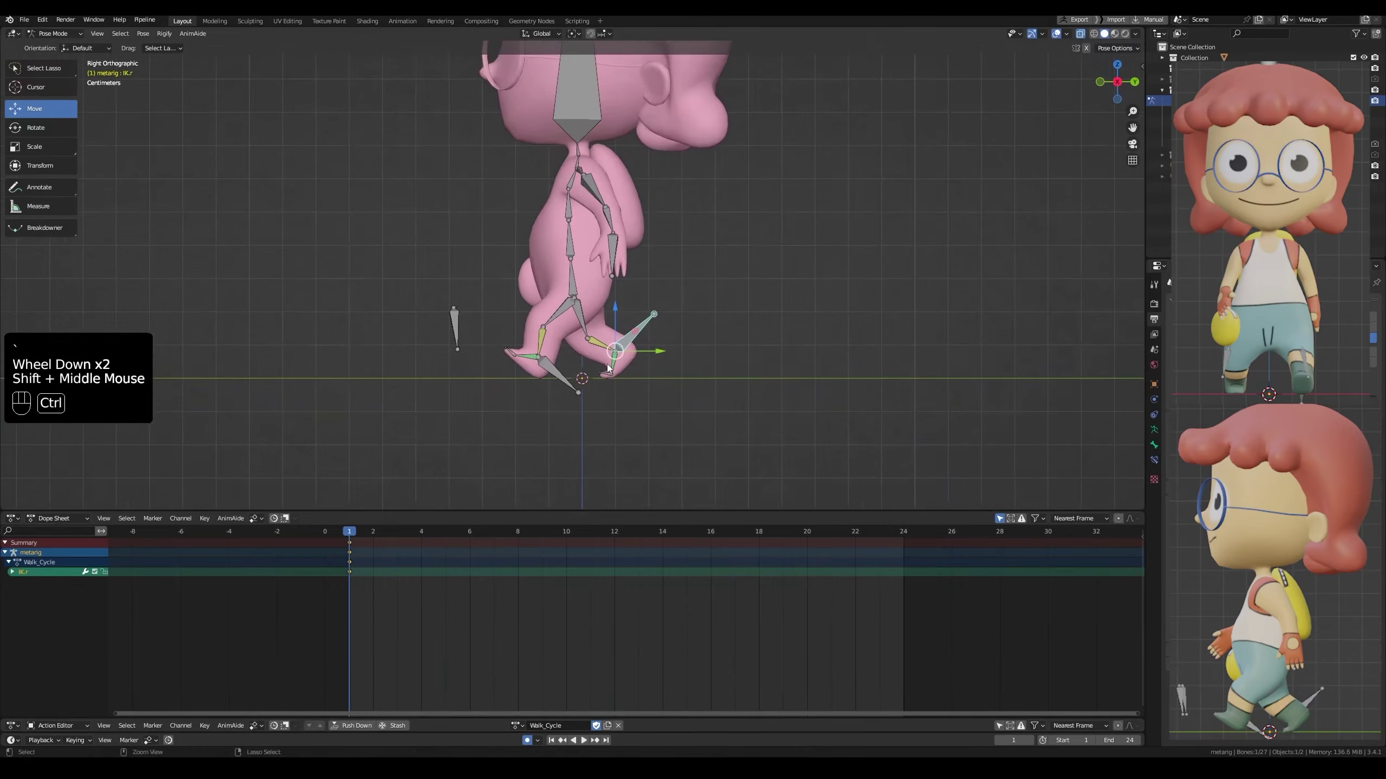
key(ctrl+s)
Rotate the base spine bone about 1.23° around X to lean the body forward
scroll(576, 278, up, 2)
click(576, 277)
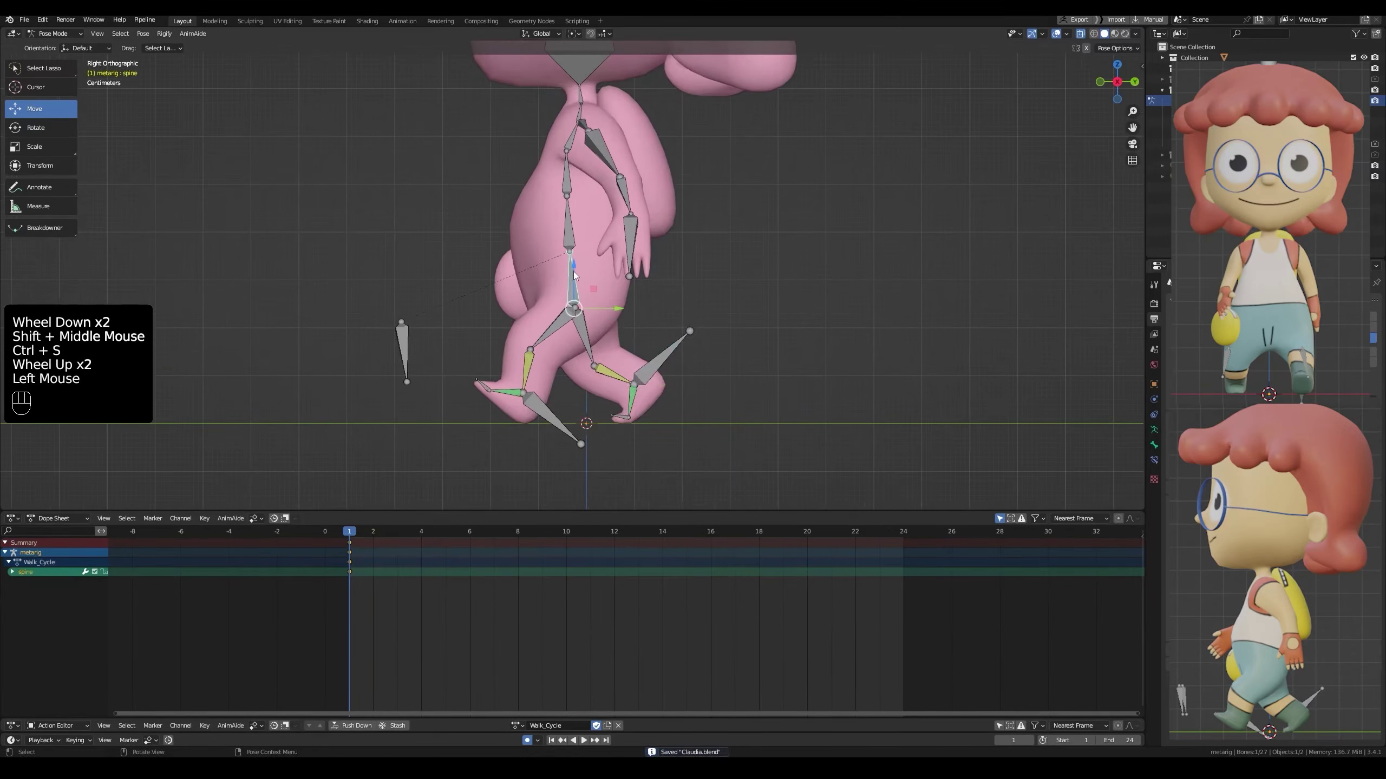
click(45, 131)
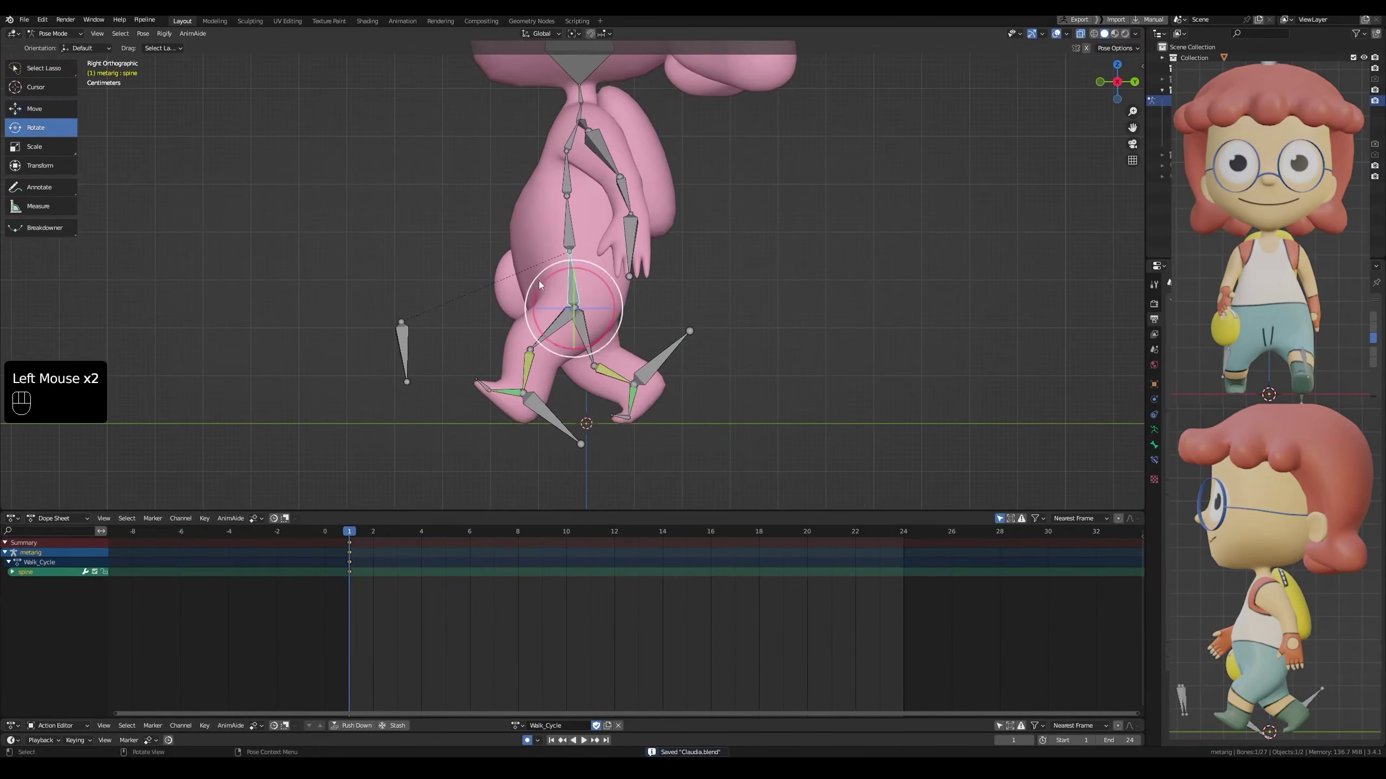
middle_drag(551, 283, 525, 279)
drag(526, 279, 524, 277)
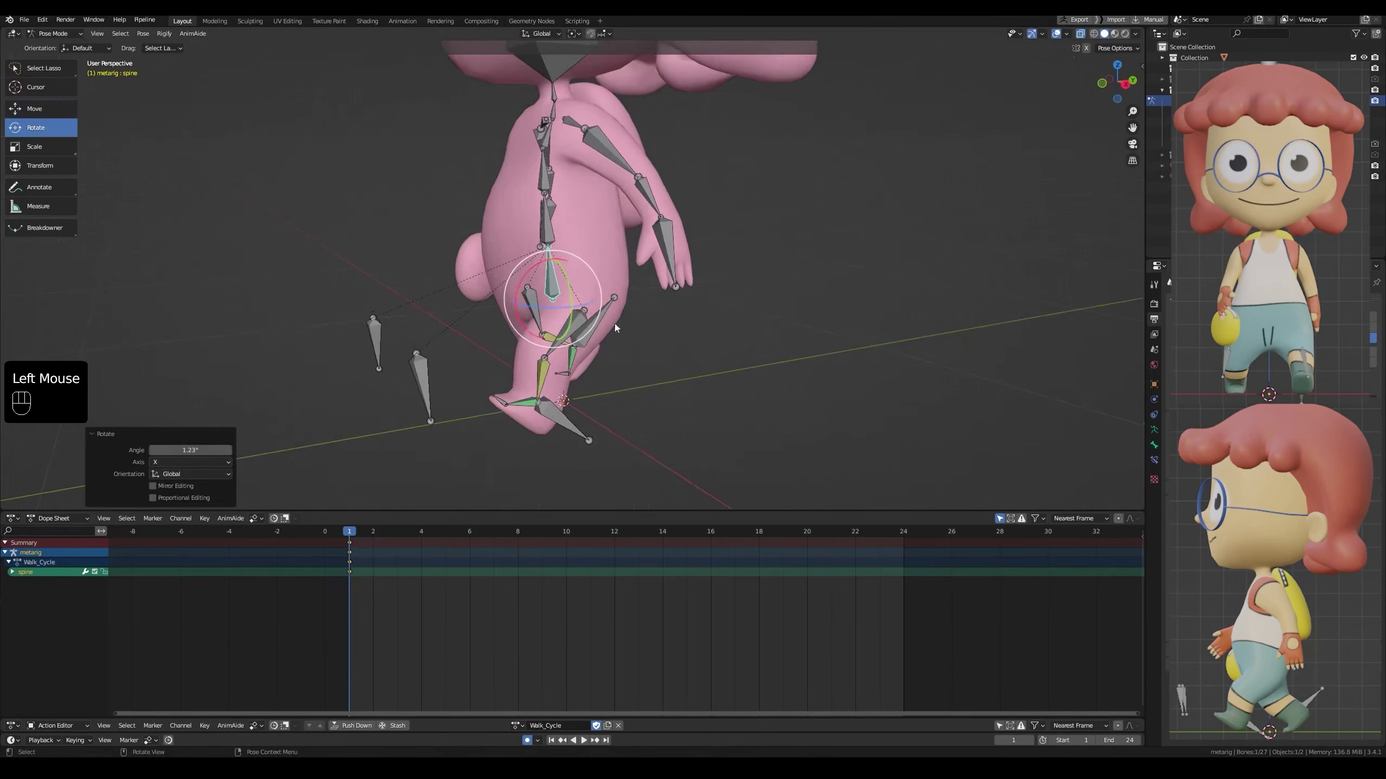
key(grave)
key(ctrl+z)
key(ctrl+shift+z)
Rotate the base spine bone about 0.94° further forward in the side view and save the file
key(r)
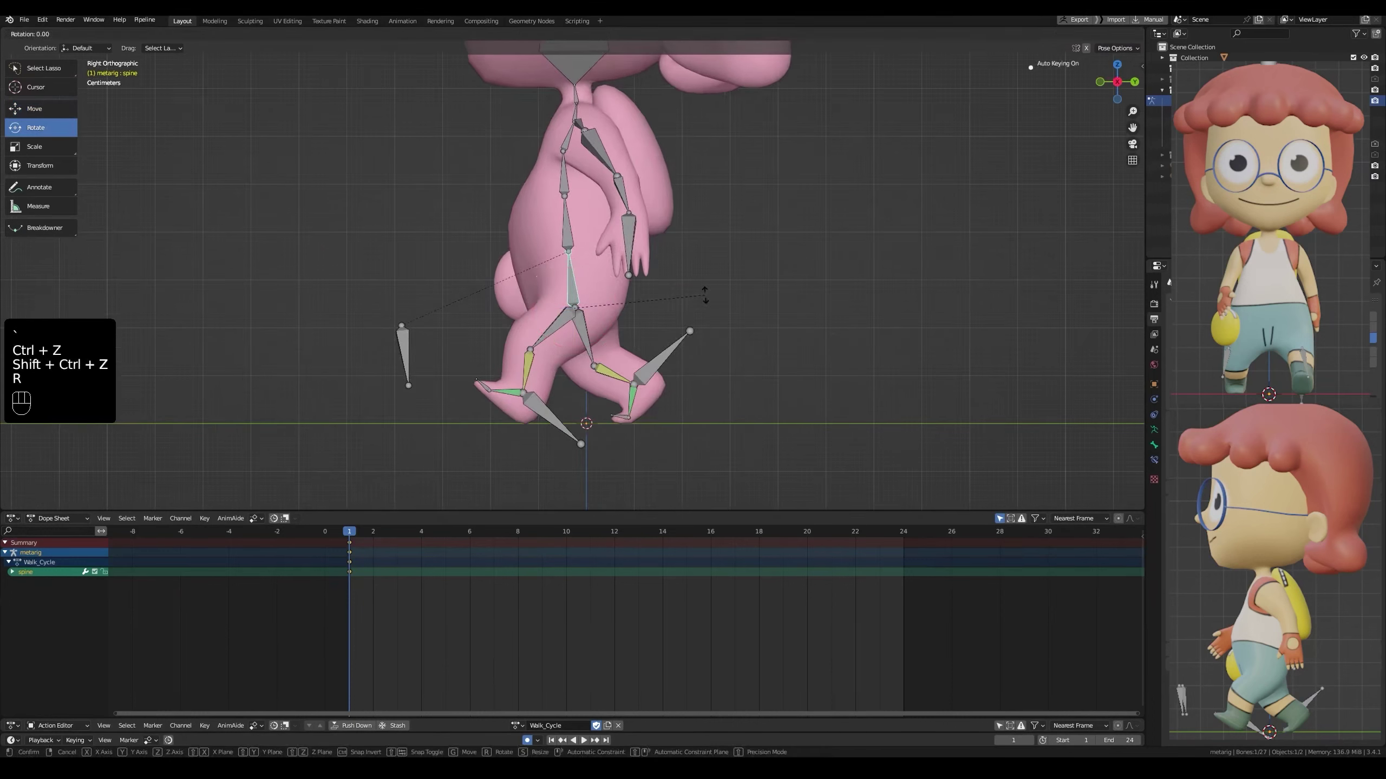
click(704, 293)
key(ctrl+s)
Rotate the head bone about 1.9° backward in the side view and save the file
scroll(621, 294, down, 1)
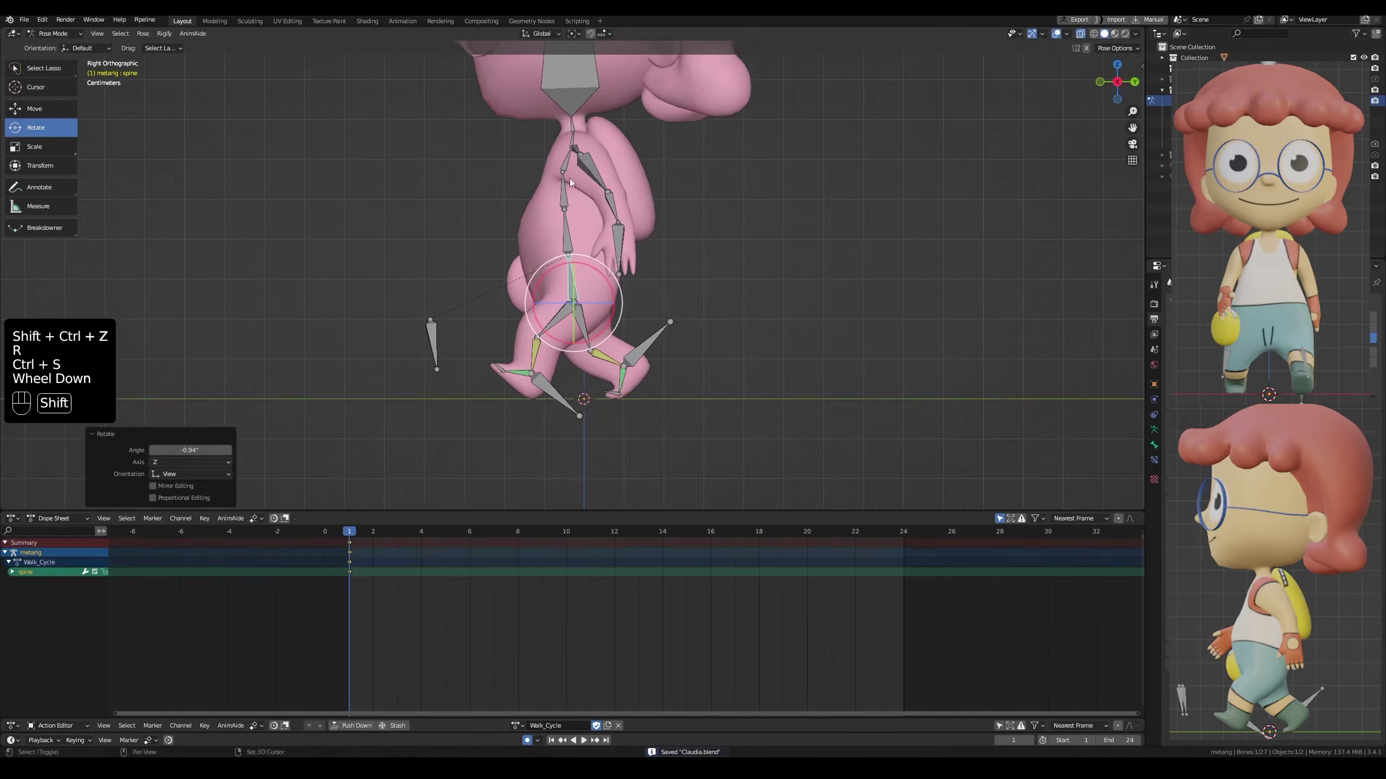
shift+middle_drag(570, 182, 565, 292)
click(565, 293)
scroll(716, 295, down, 2)
key(r)
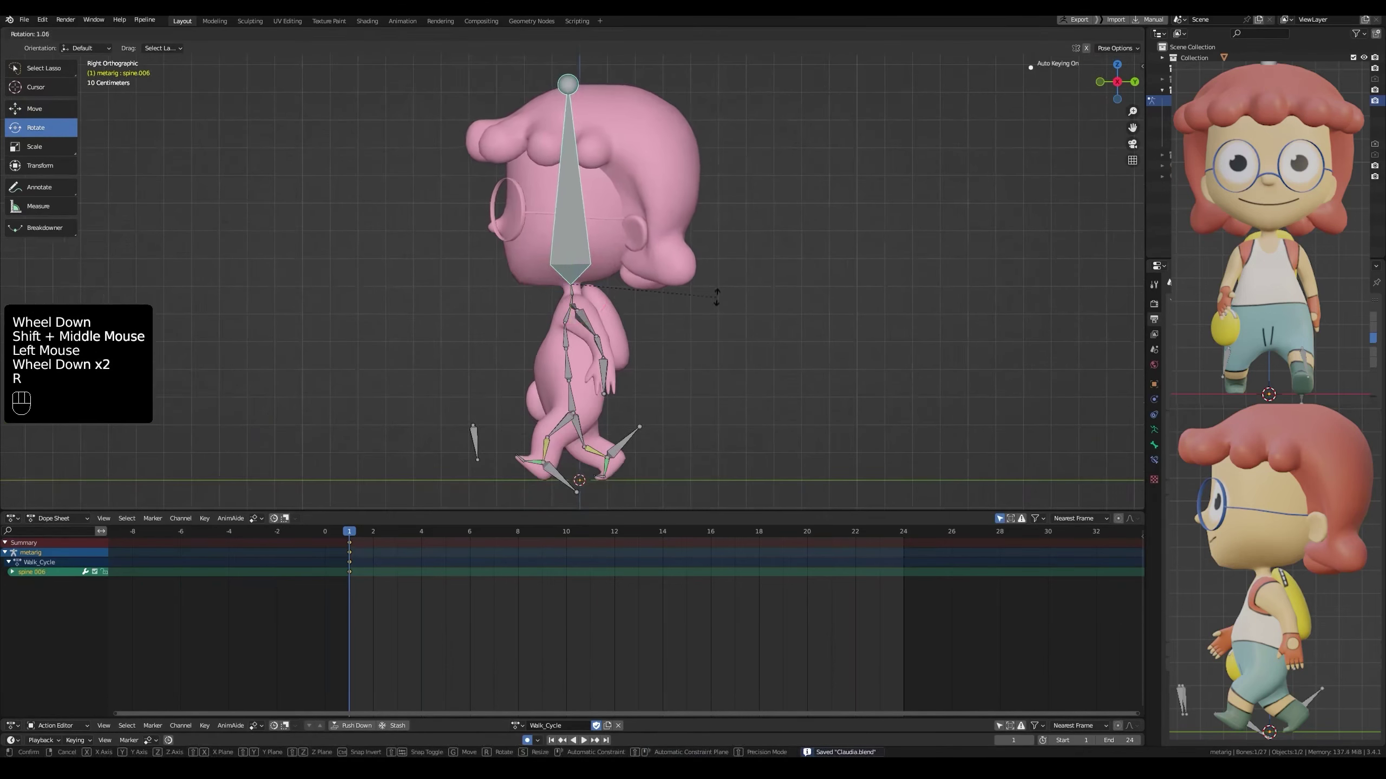
click(633, 322)
key(ctrl+s)
Rotate the head bone about 1.1° further backward, deselect all bones and save the file
scroll(590, 338, down, 2)
shift+middle_drag(589, 338, 601, 363)
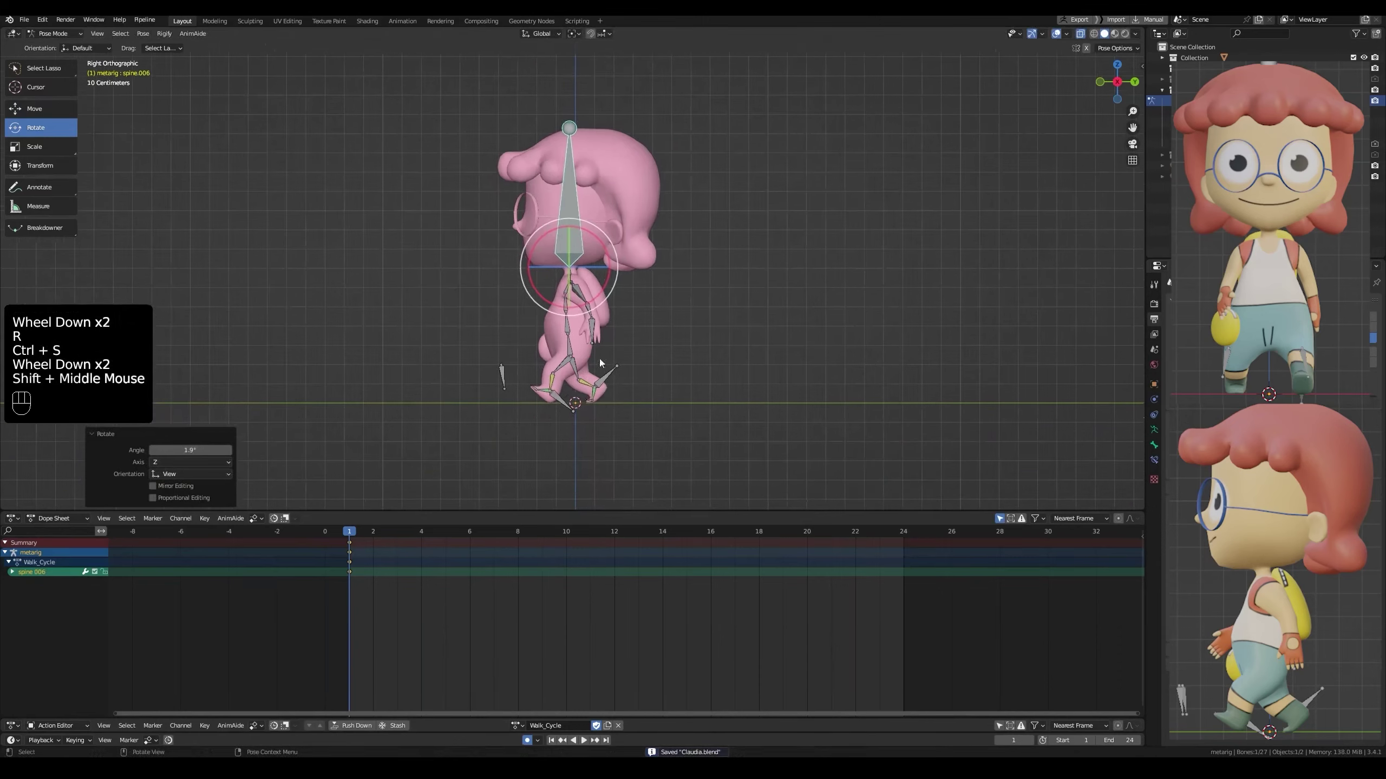
key(r)
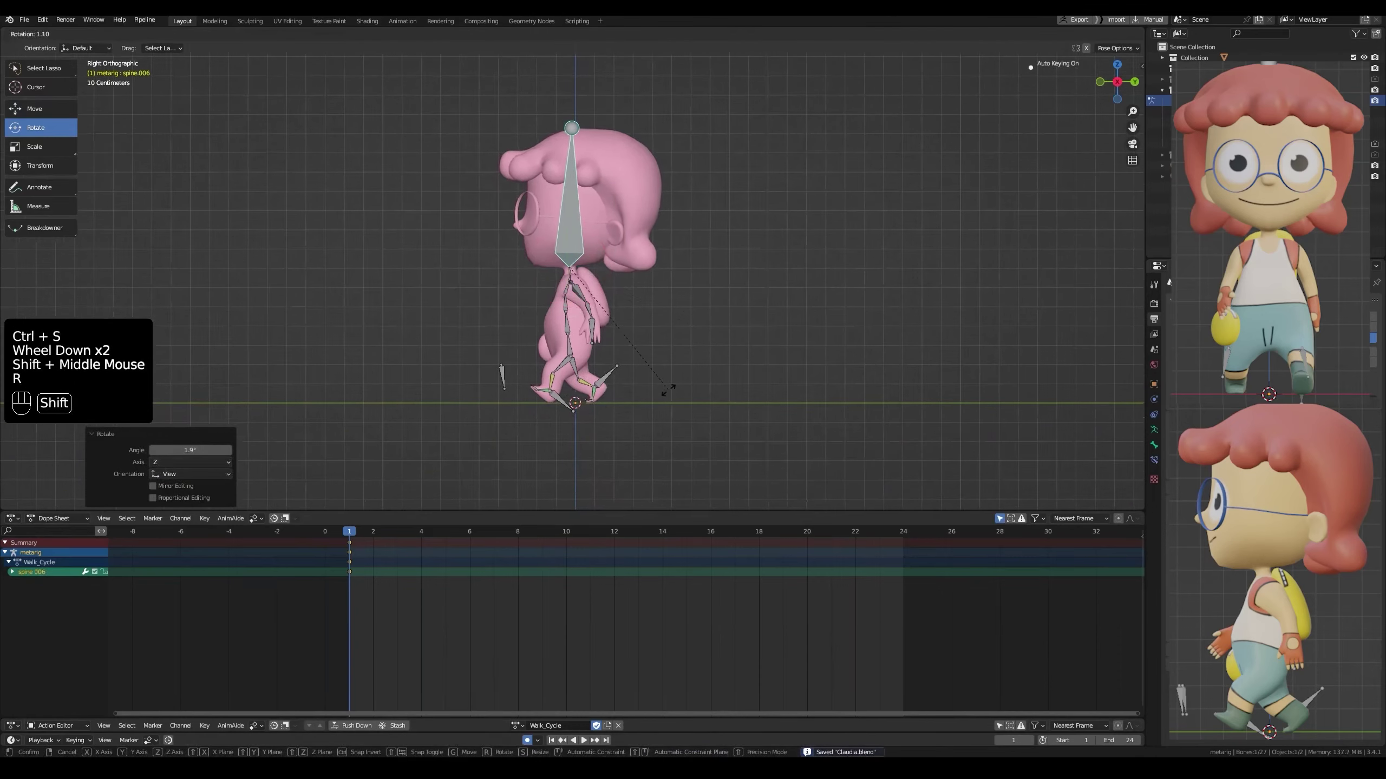
click(669, 390)
key(n)
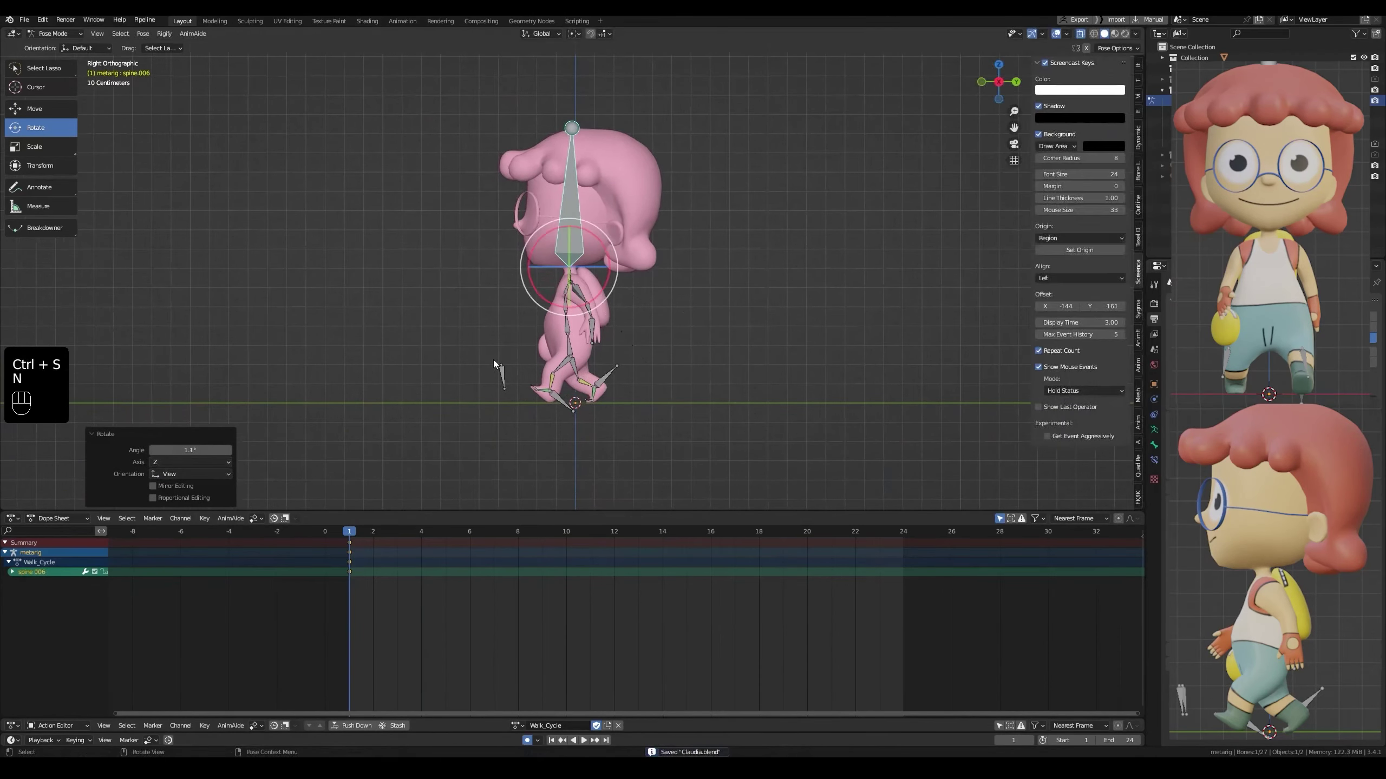
key(n)
click(509, 455)
key(ctrl+s)
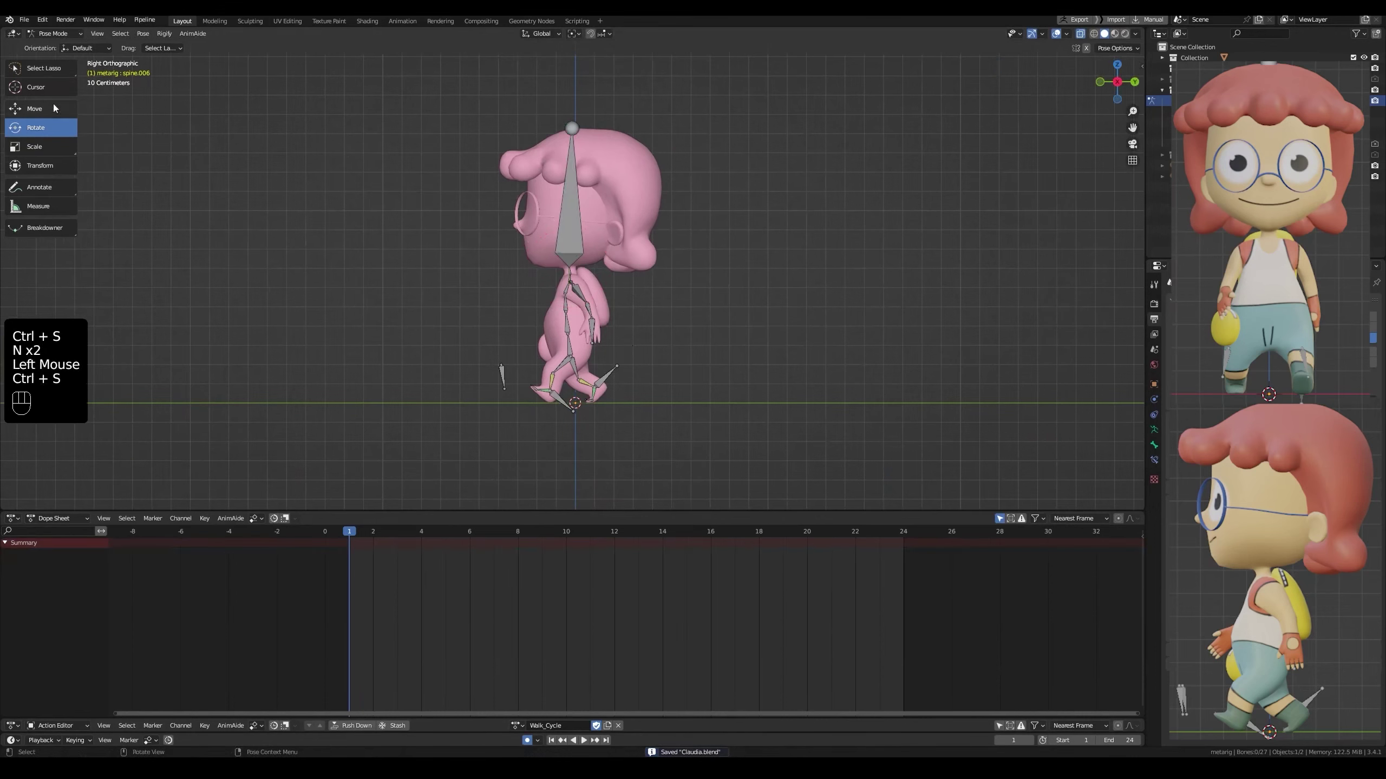
Rotate the left upper arm bone inward toward the body in the front view
click(50, 75)
middle_drag(323, 173, 541, 232)
scroll(583, 338, up, 3)
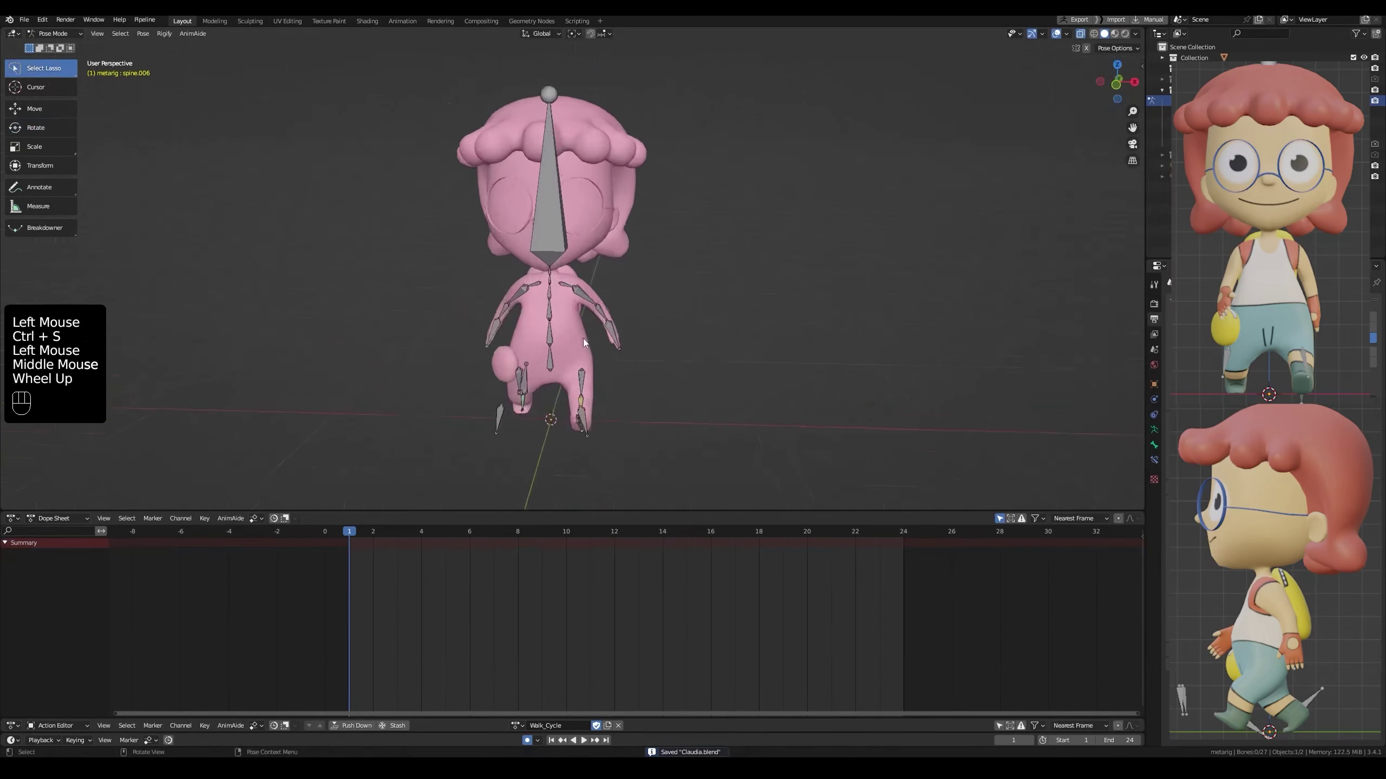
shift+middle_drag(582, 338, 573, 254)
middle_drag(506, 203, 590, 232)
key(grave)
click(589, 224)
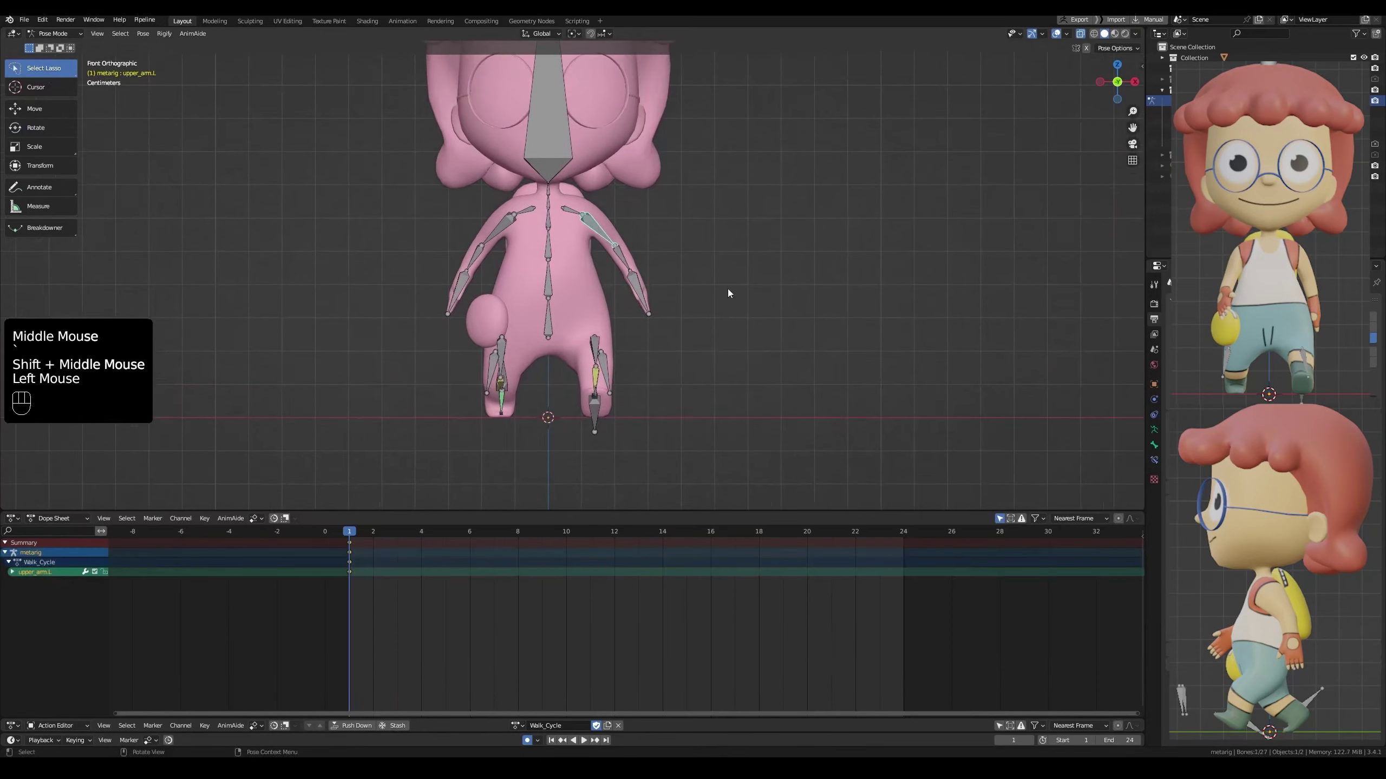
scroll(731, 286, up, 1)
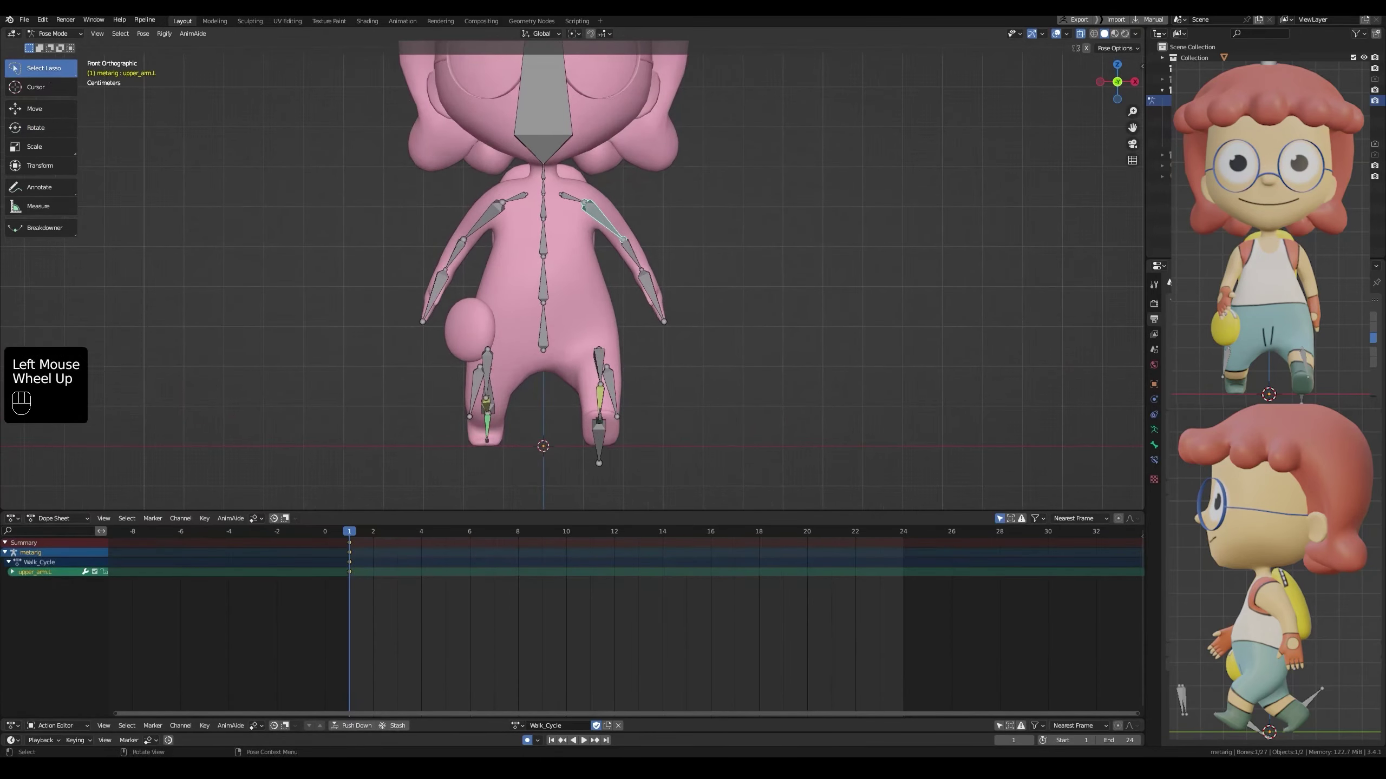
key(r)
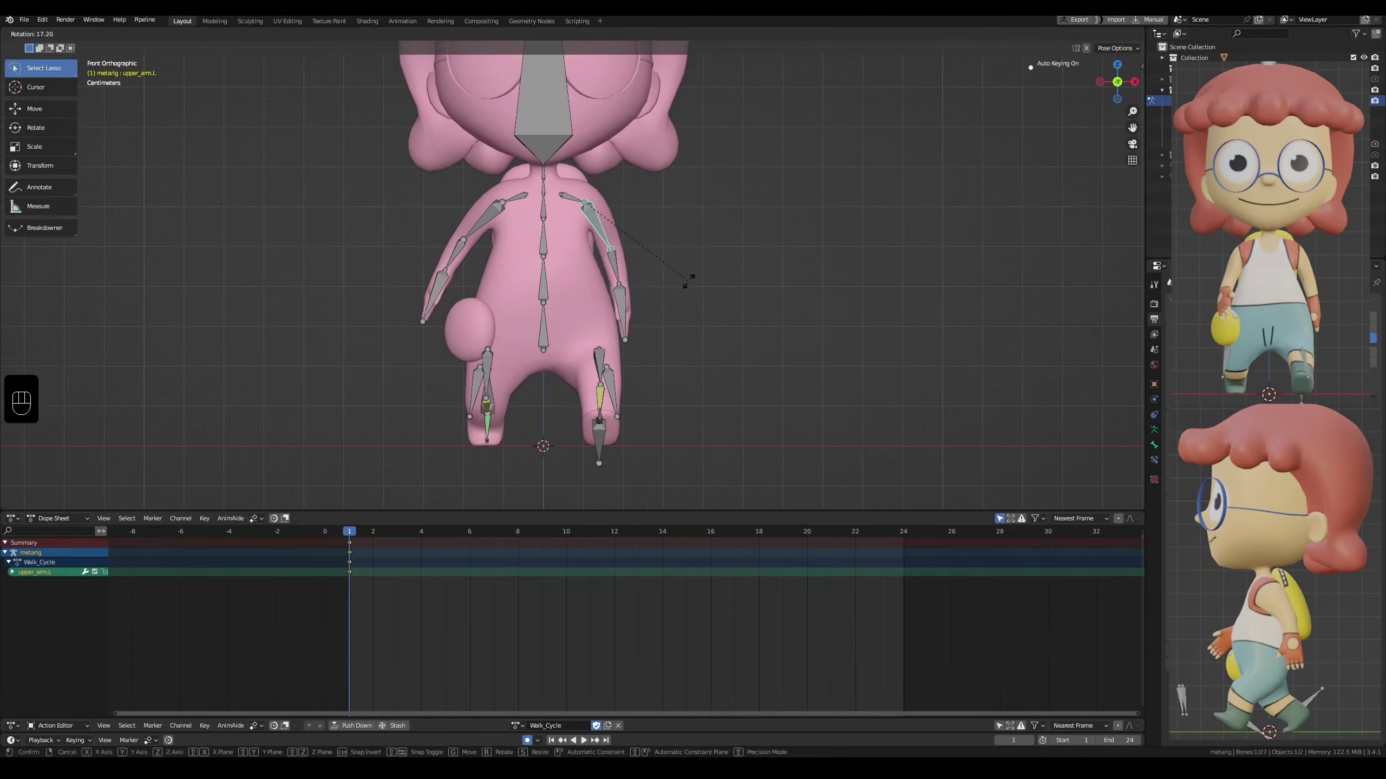
click(689, 279)
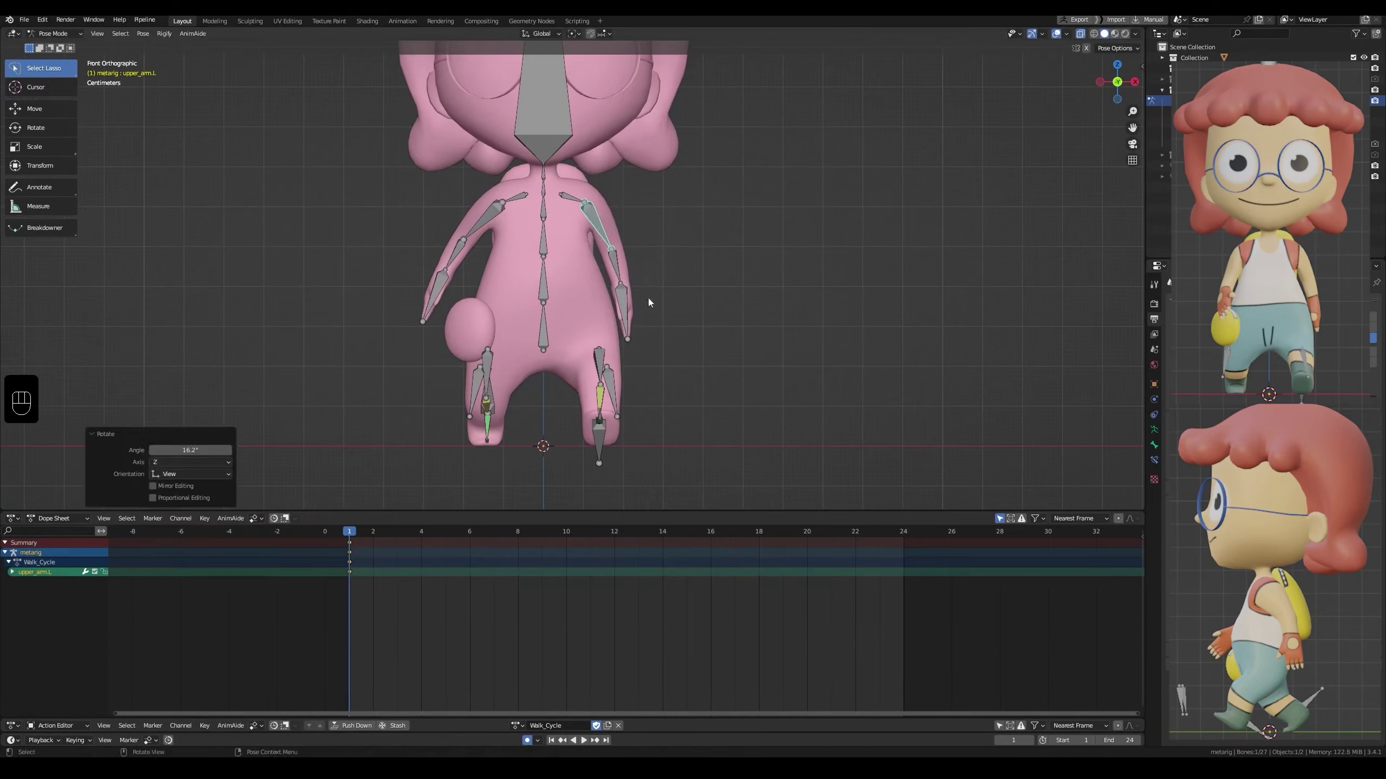
Rotate the left upper arm bone about 0.95° back outward in the front view and save the file
middle_drag(632, 290, 895, 350)
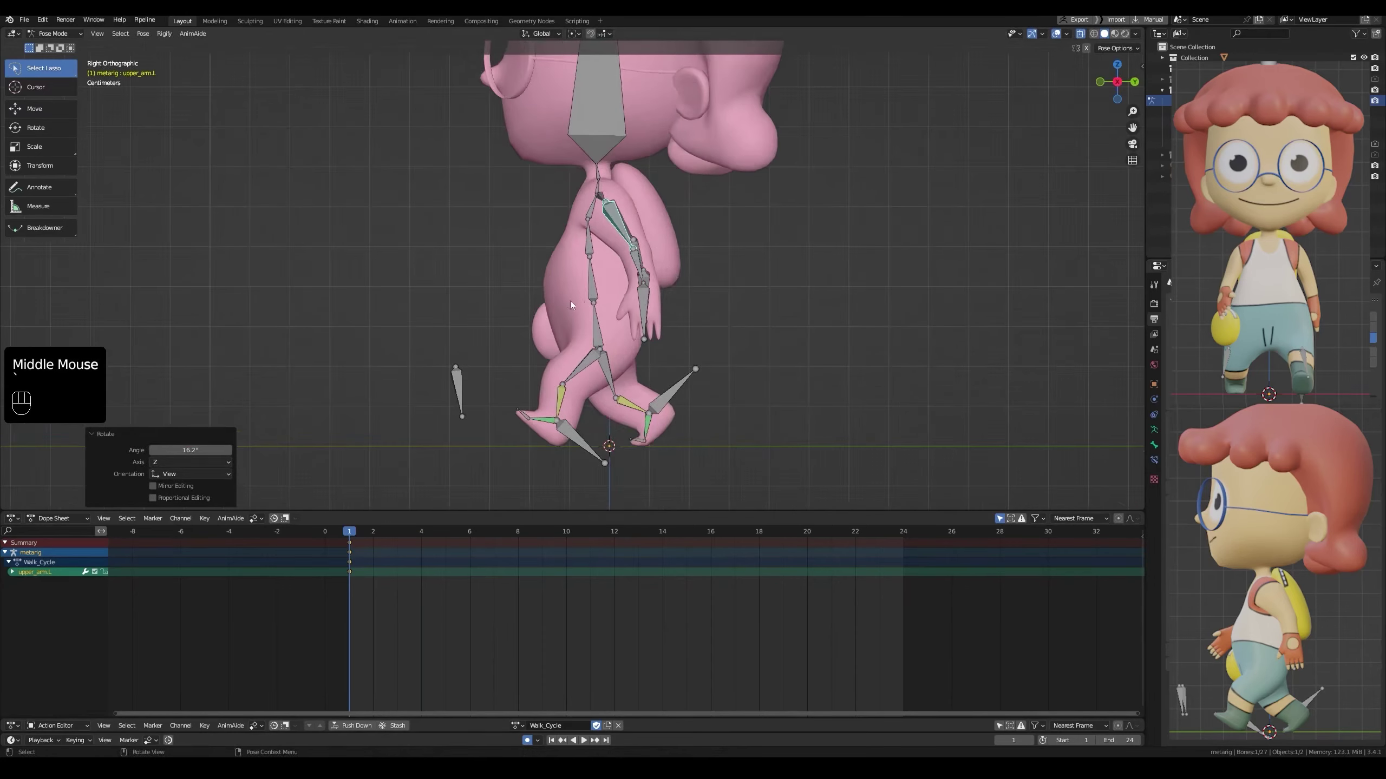
middle_drag(831, 308, 753, 309)
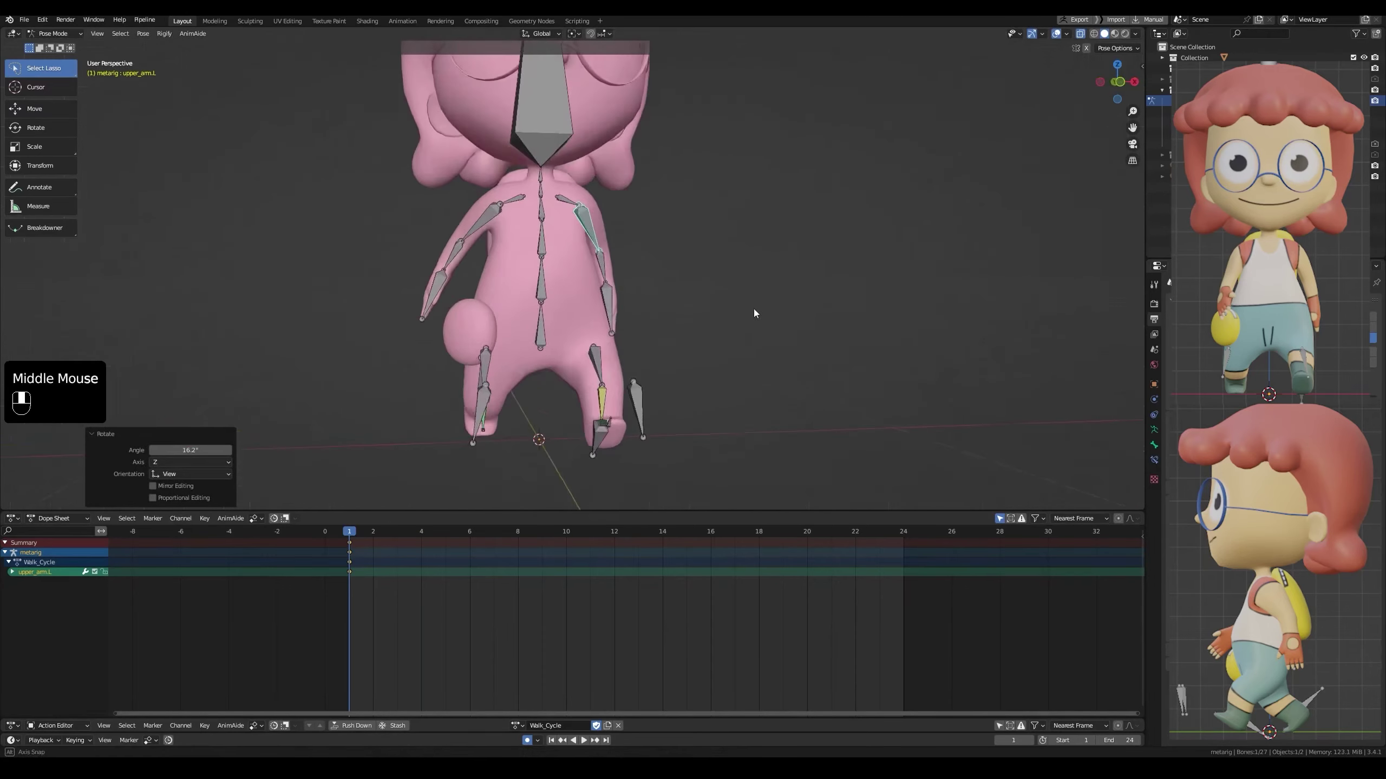
key(grave)
key(r)
click(766, 237)
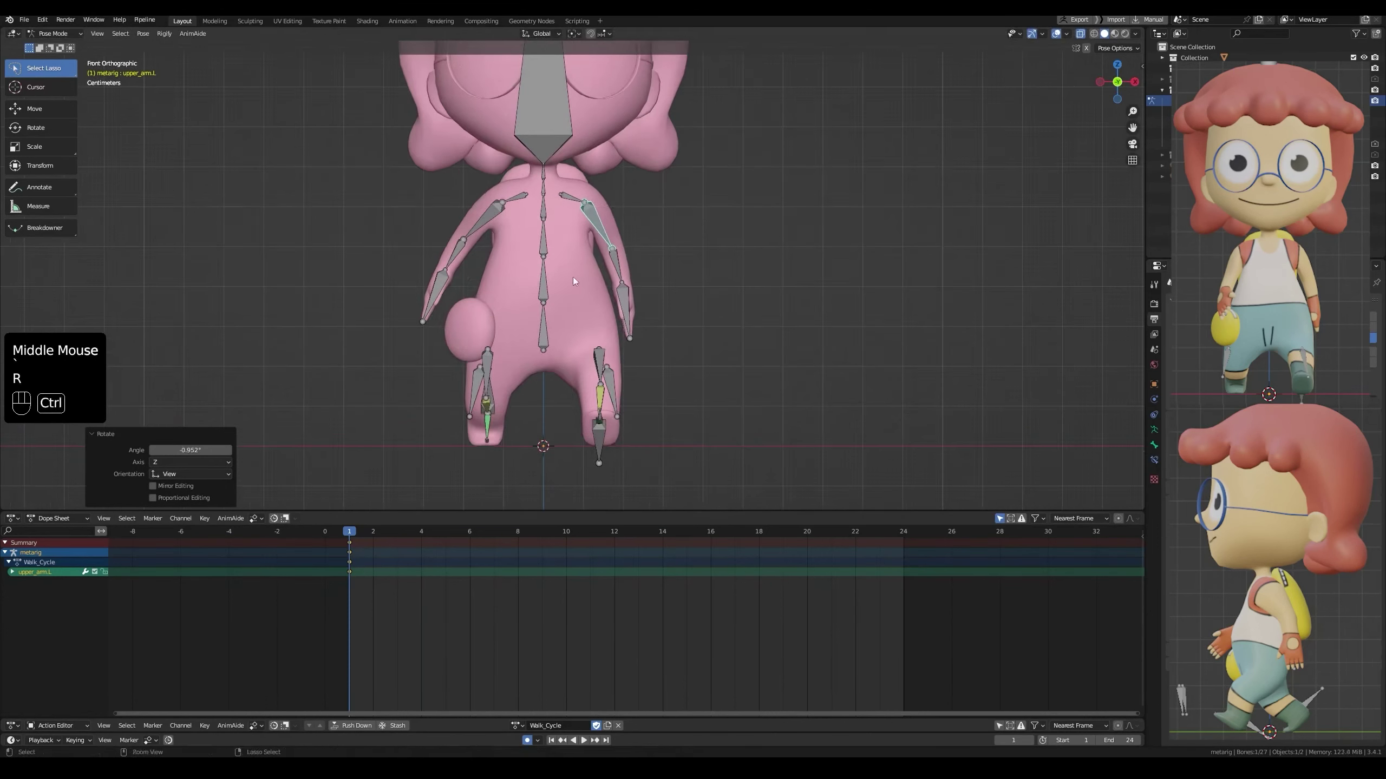
key(ctrl+s)
Copy the left upper arm's pose, paste it flipped onto the right upper arm, and save the file
key(ctrl+c)
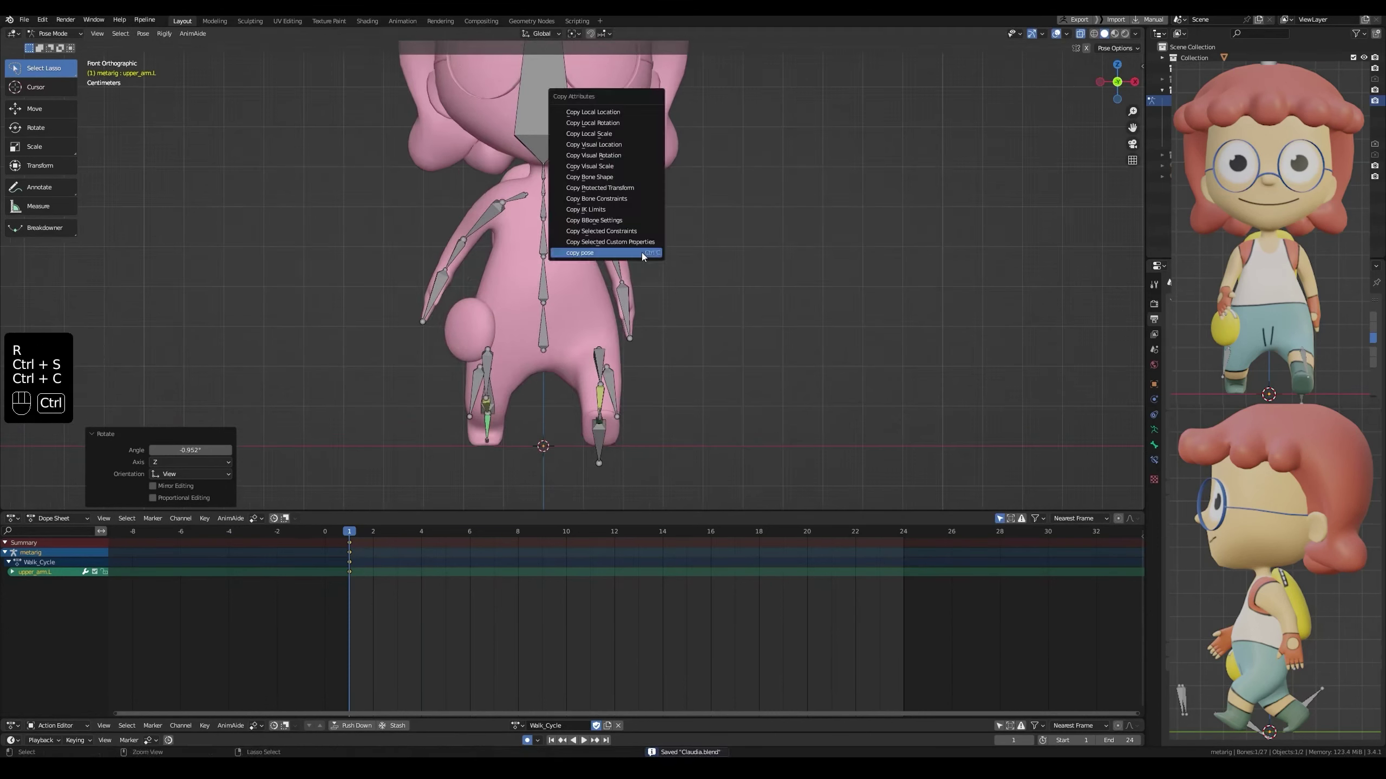
click(641, 252)
click(478, 219)
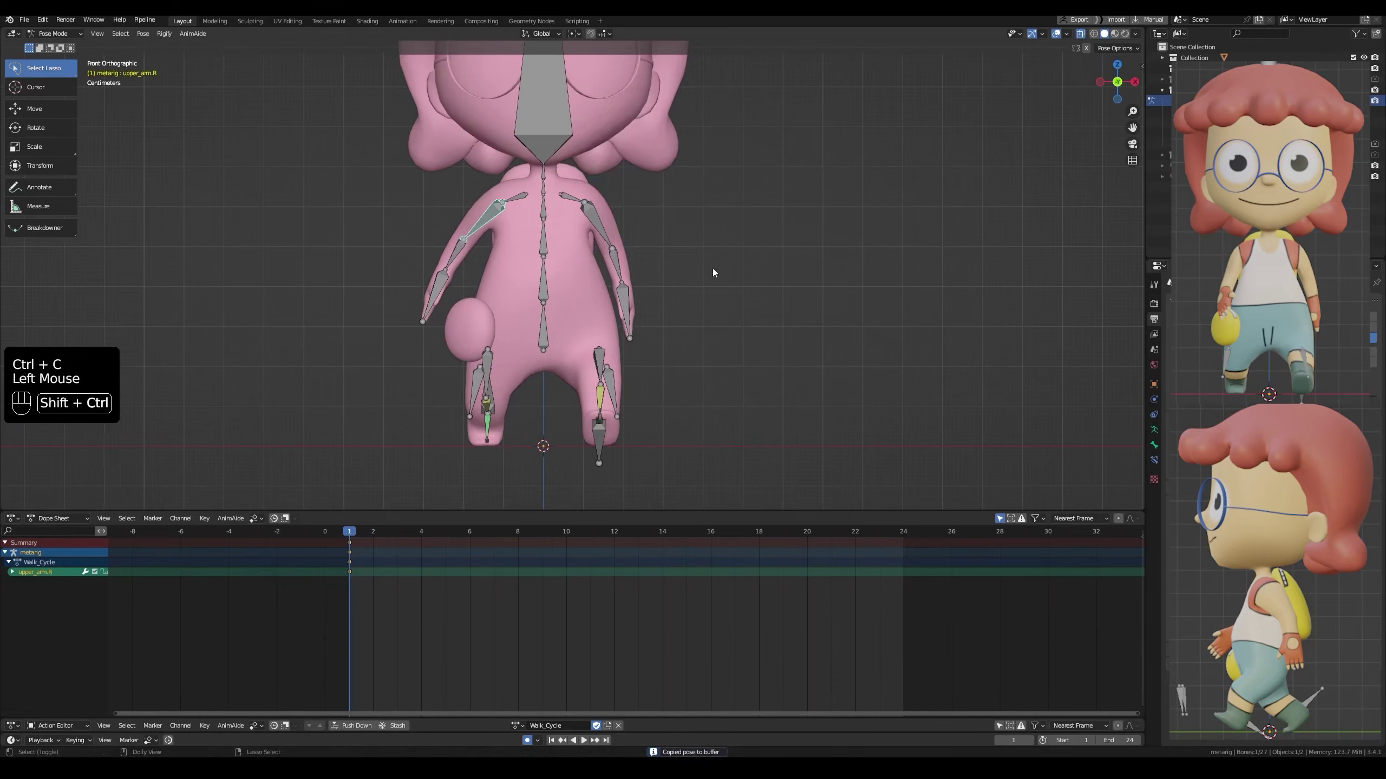
key(shift+ctrl+v)
middle_drag(712, 268, 756, 312)
key(alt+z)
key(ctrl+s)
key(alt+z)
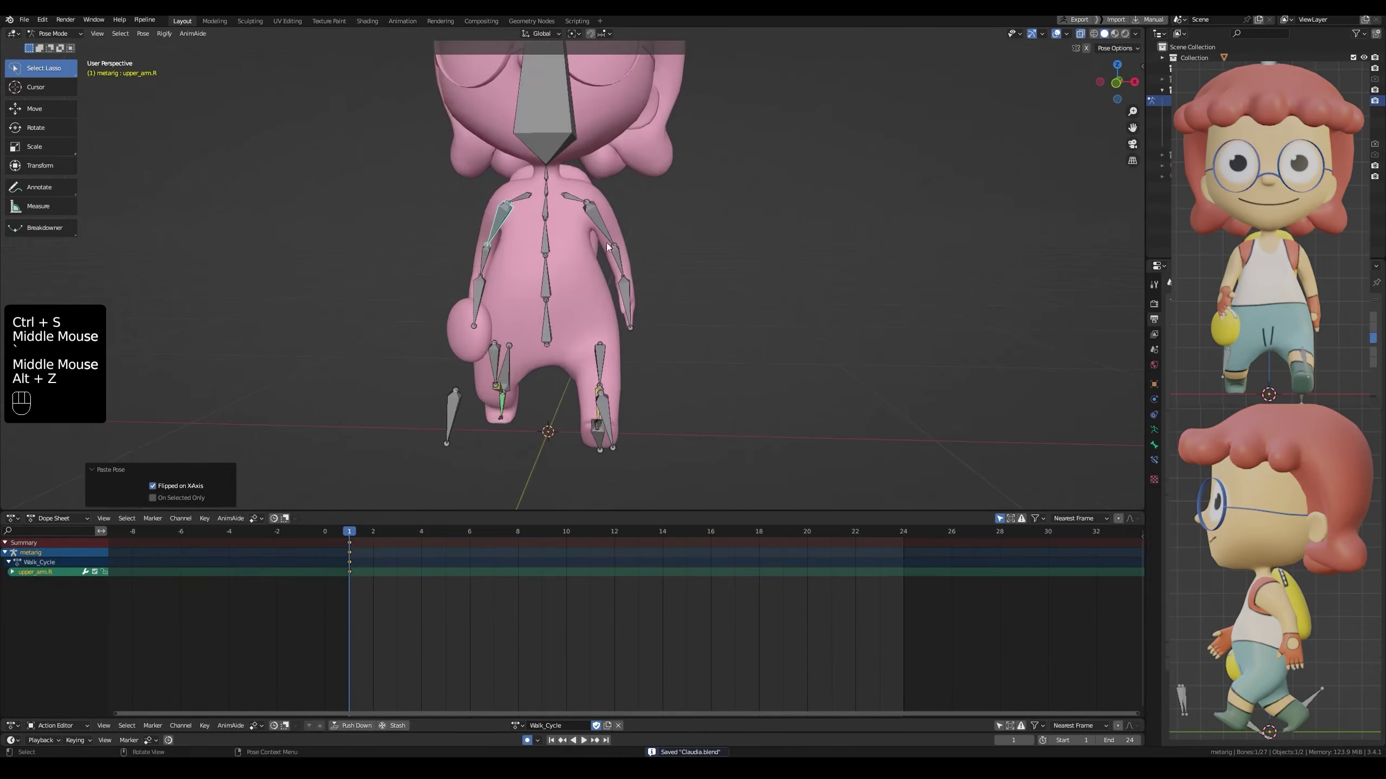
Rotate the right upper arm bone about 42° forward in the left side view
click(606, 243)
key(alt+z)
key(grave)
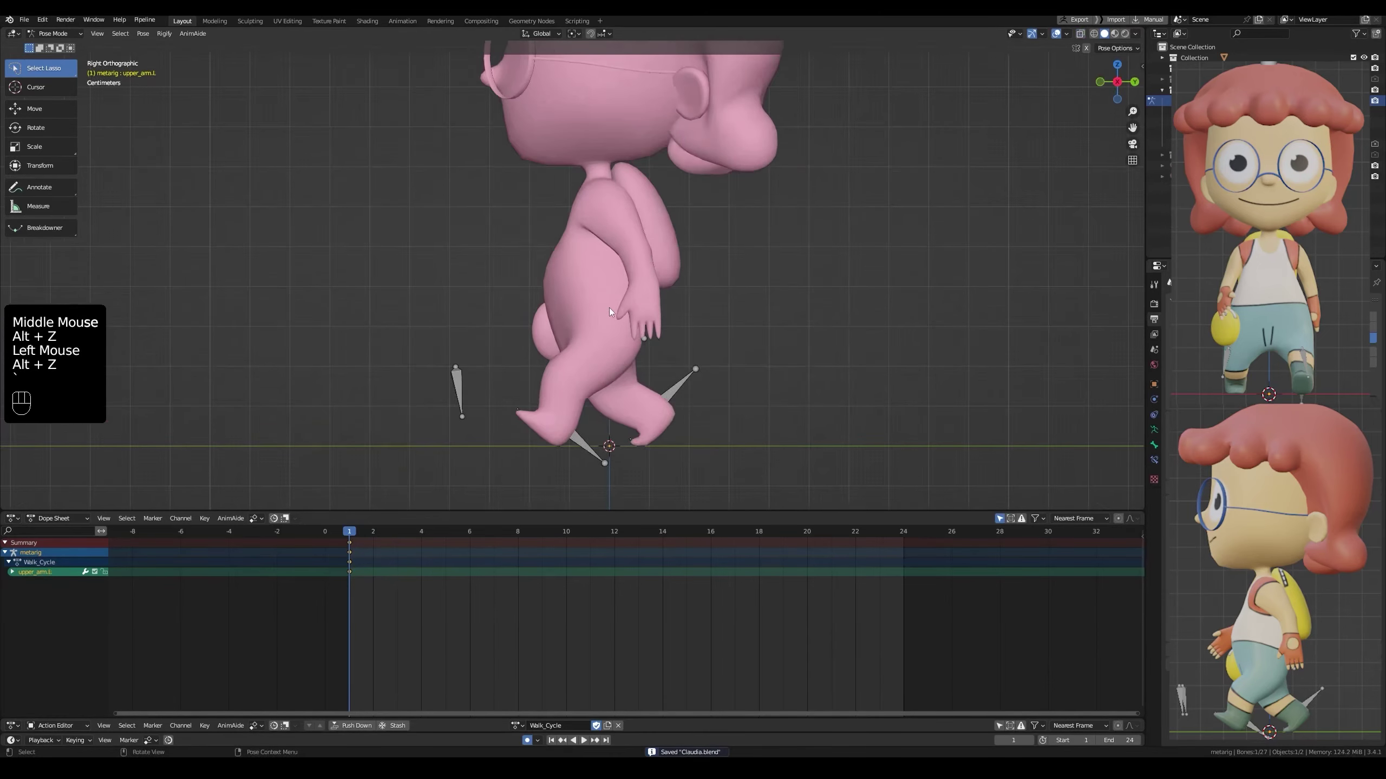
middle_drag(609, 308, 457, 266)
key(alt+z)
click(470, 232)
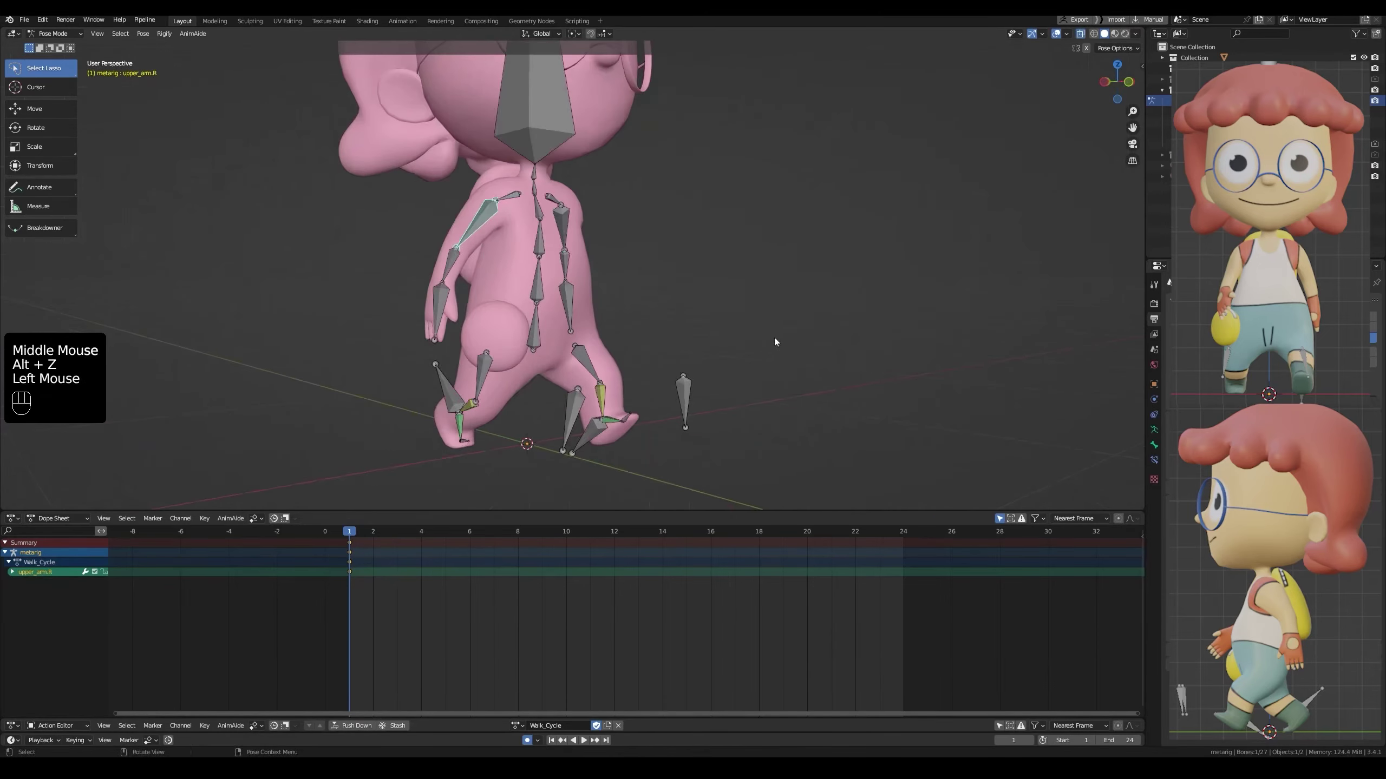
key(grave)
key(r)
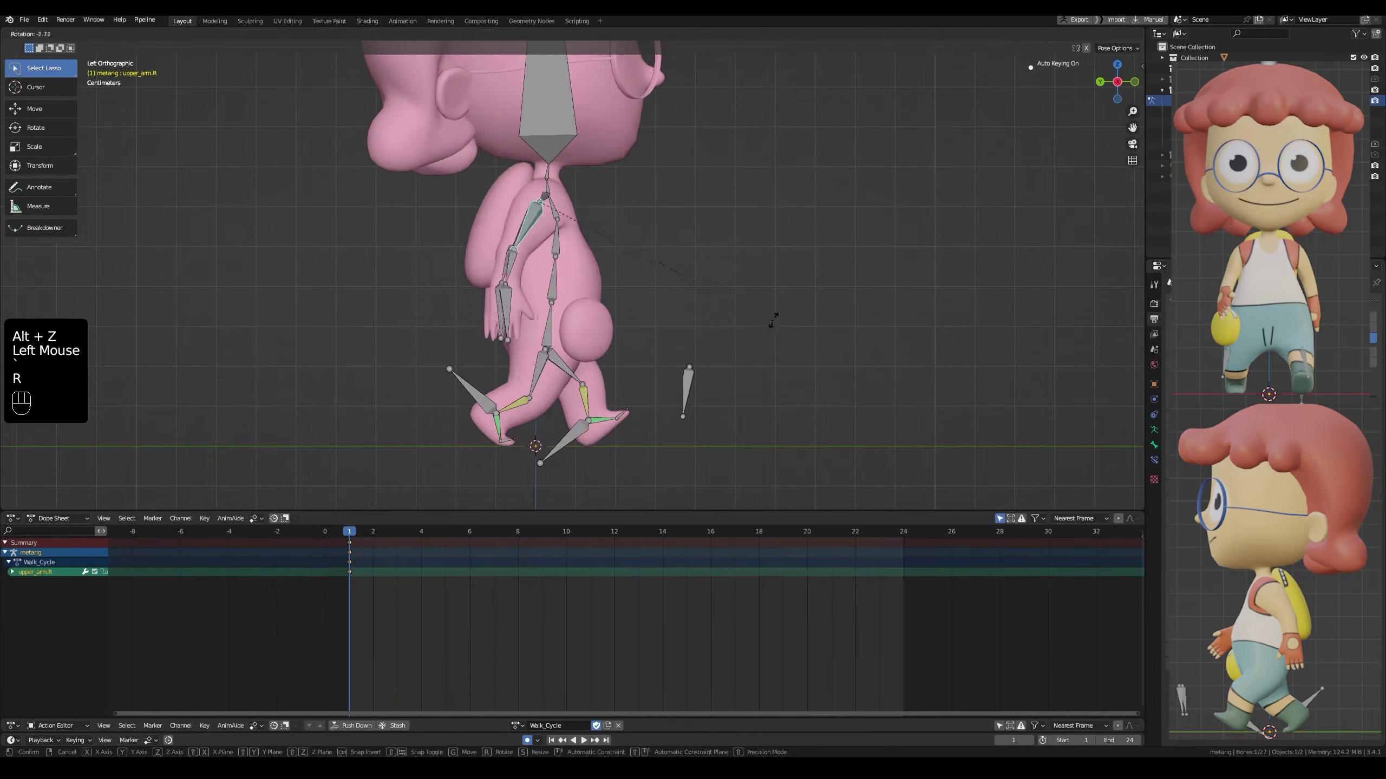
click(808, 145)
Try to rotate the right upper arm bone outward in the front view, and undo the rotation
middle_drag(807, 145, 656, 278)
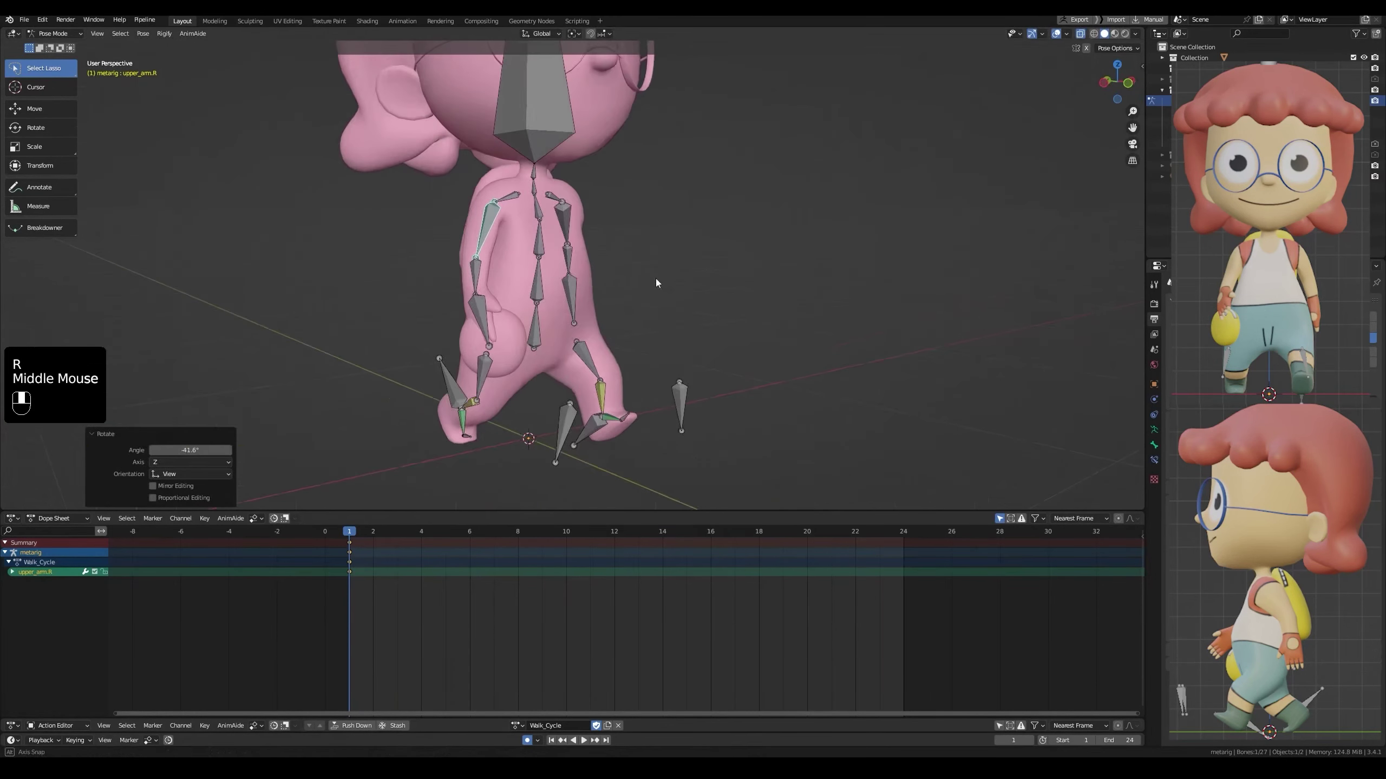
key(grave)
key(r)
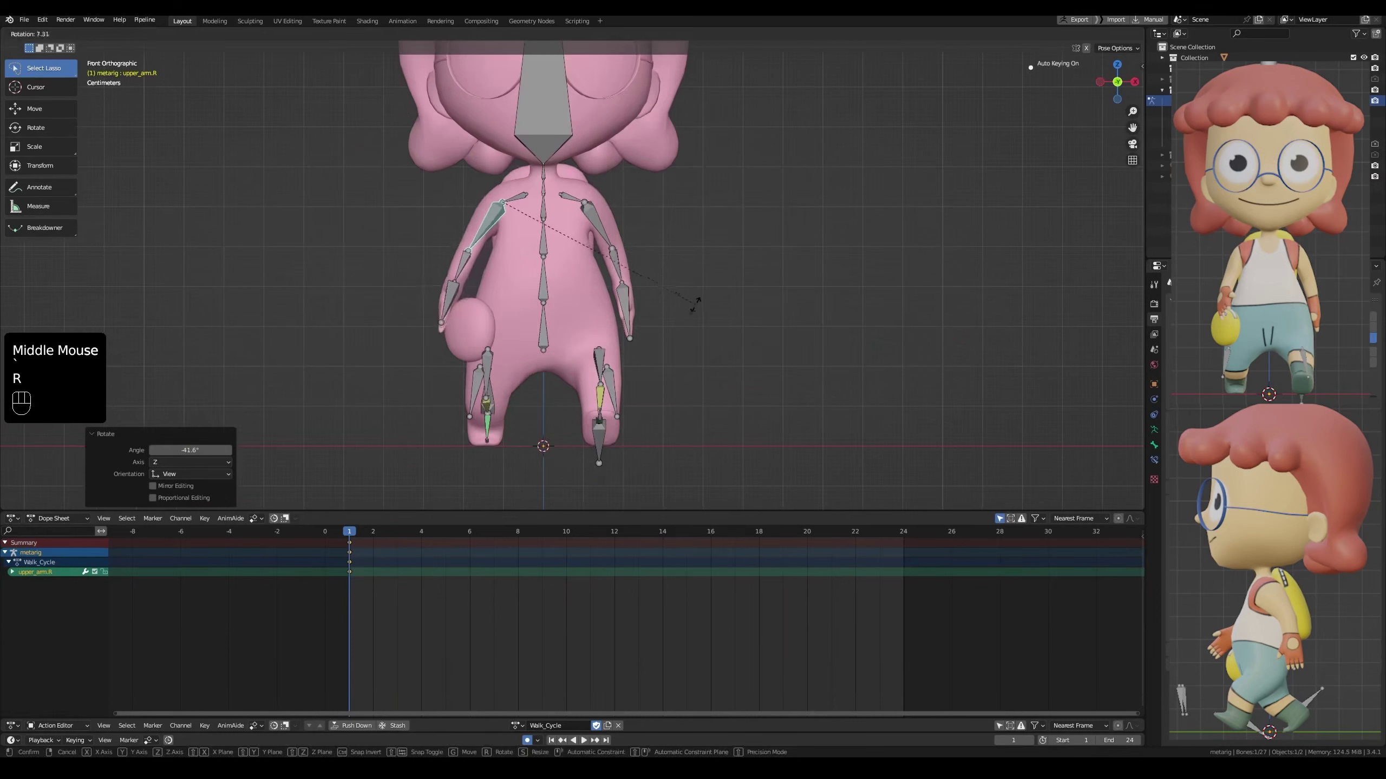
click(690, 314)
mouse_move(690, 314)
middle_down()
mouse_move(632, 347)
mouse_move(496, 351)
mouse_move(687, 303)
middle_up()
key(ctrl+z)
Bend the right forearm bone about 18° forward in the left side view
click(617, 218)
key(grave)
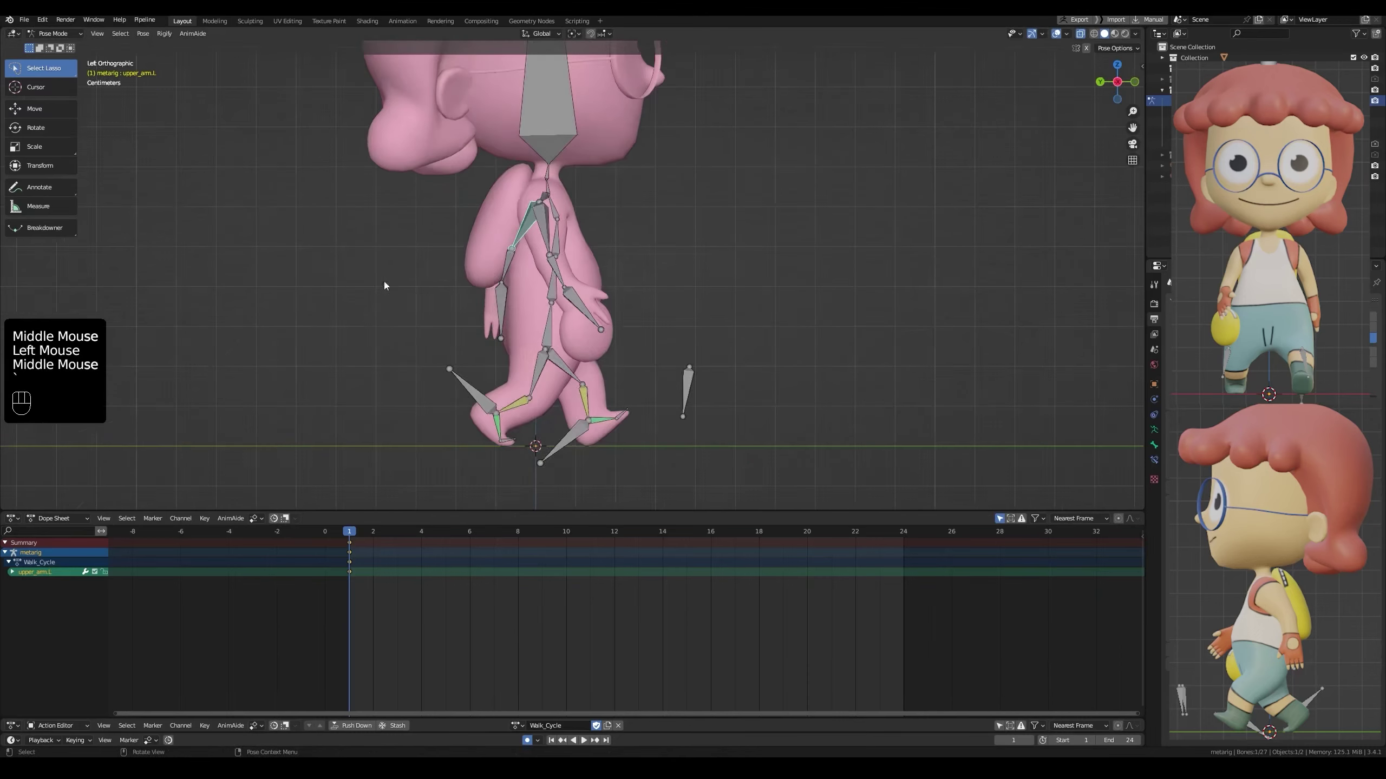
key(alt+z)
click(615, 253)
key(alt+z)
key(r)
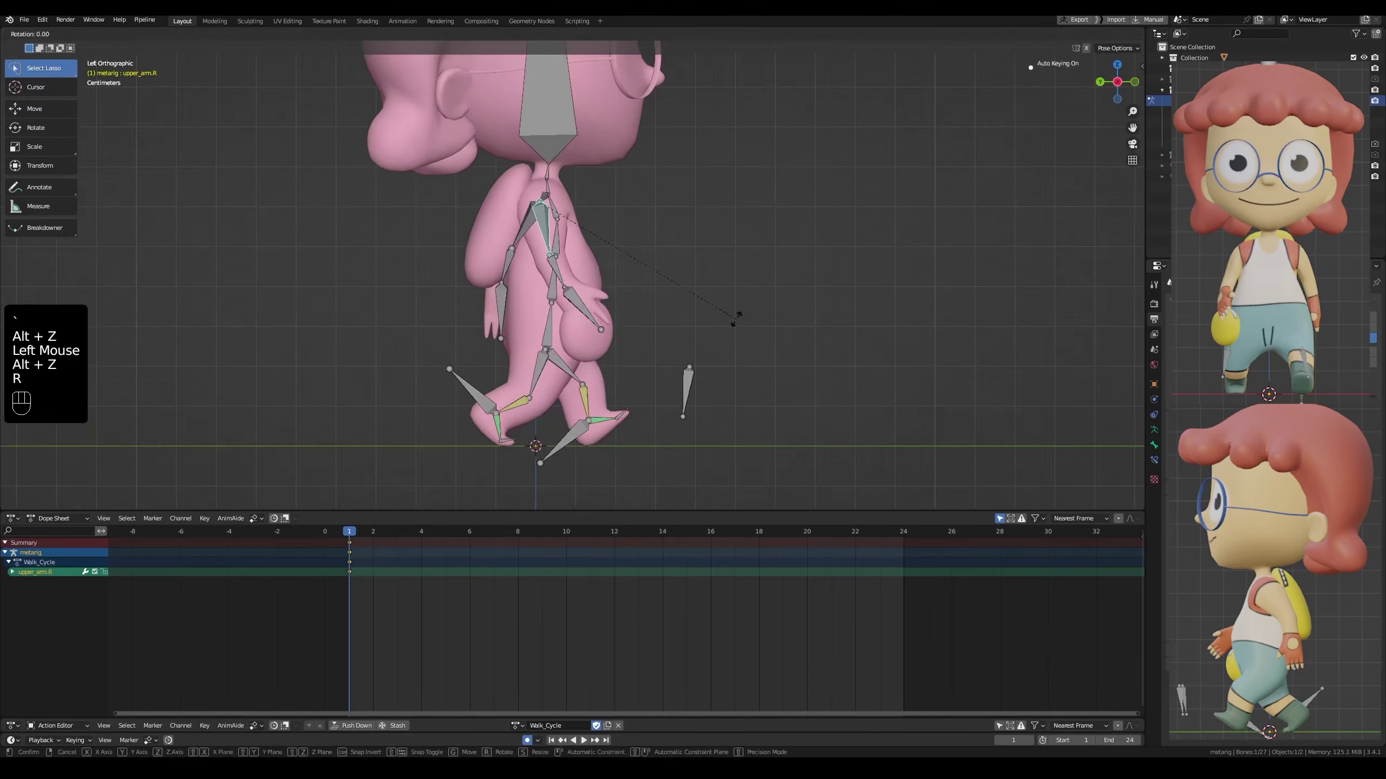
click(579, 289)
click(579, 289)
key(r)
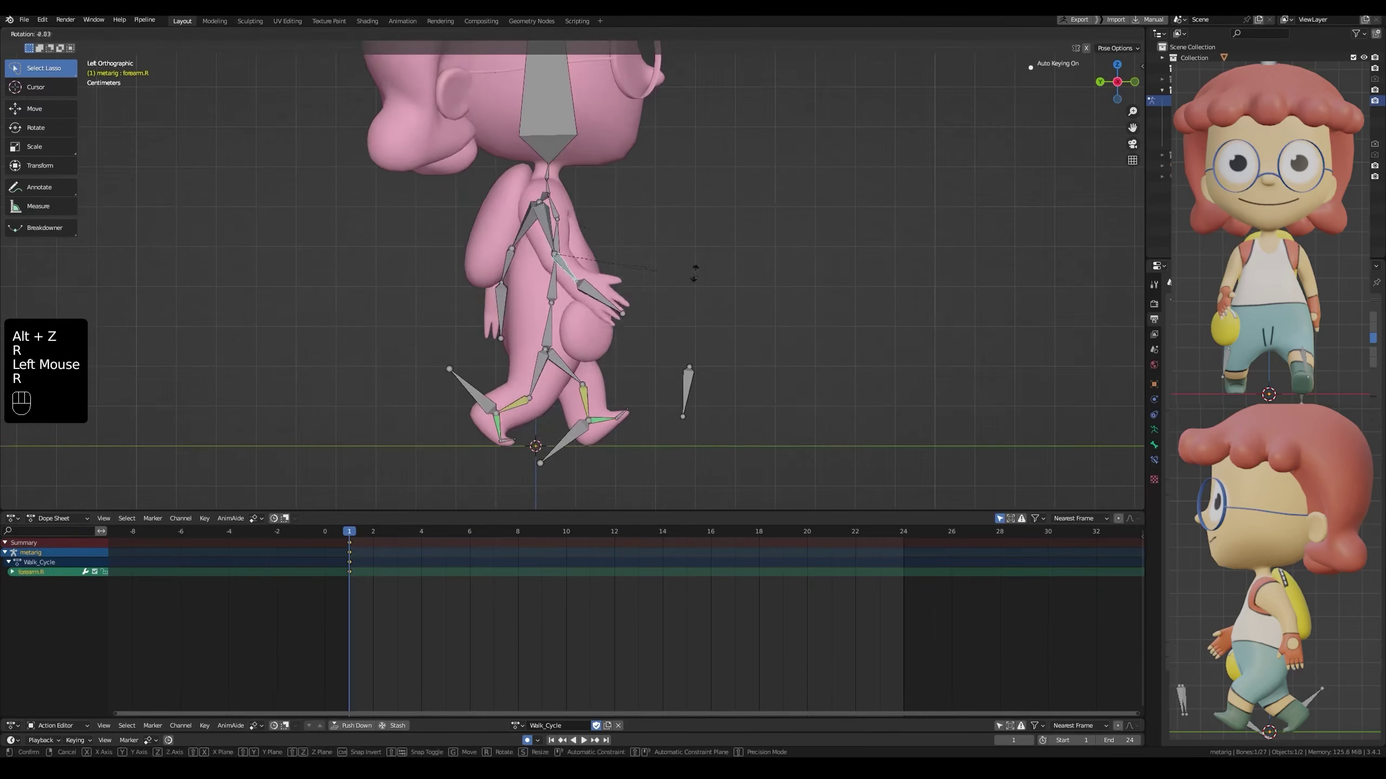
click(690, 259)
key(alt+z)
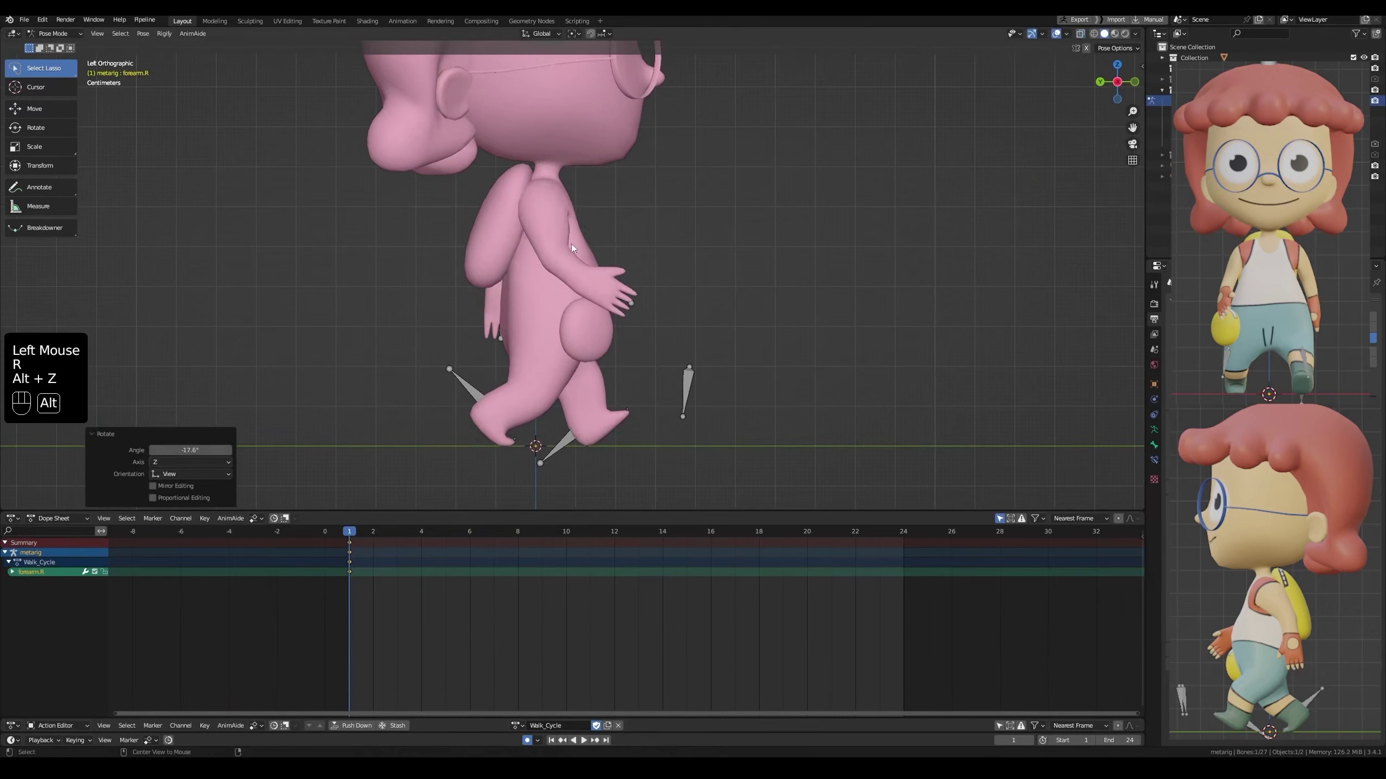
Rotate the right upper arm bone about 2.3° further forward in the left side view
click(552, 238)
key(r)
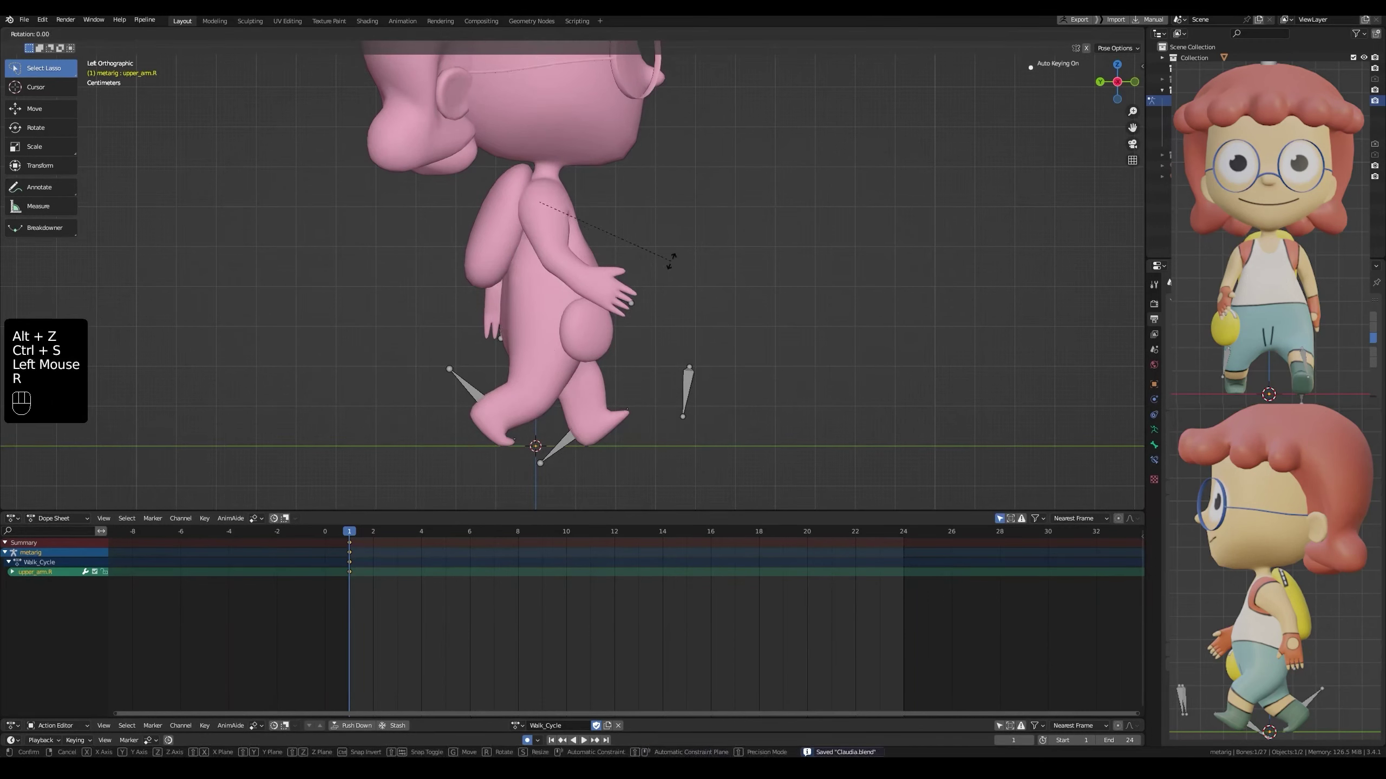
click(668, 255)
Rotate the left upper arm bone about 3.8° backward in the right side view
middle_drag(580, 273, 722, 295)
key(alt+z)
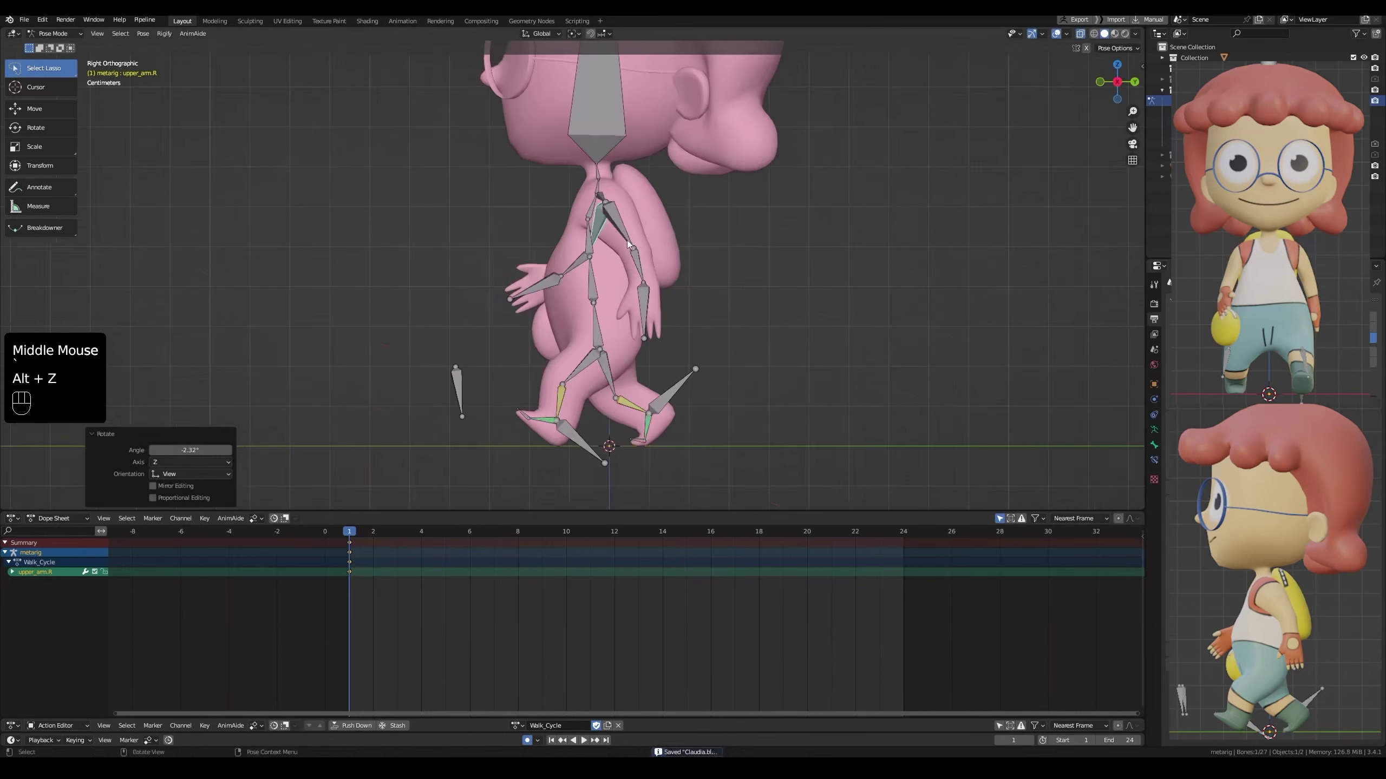
click(639, 234)
key(alt+z)
key(r)
click(649, 273)
key(alt+z)
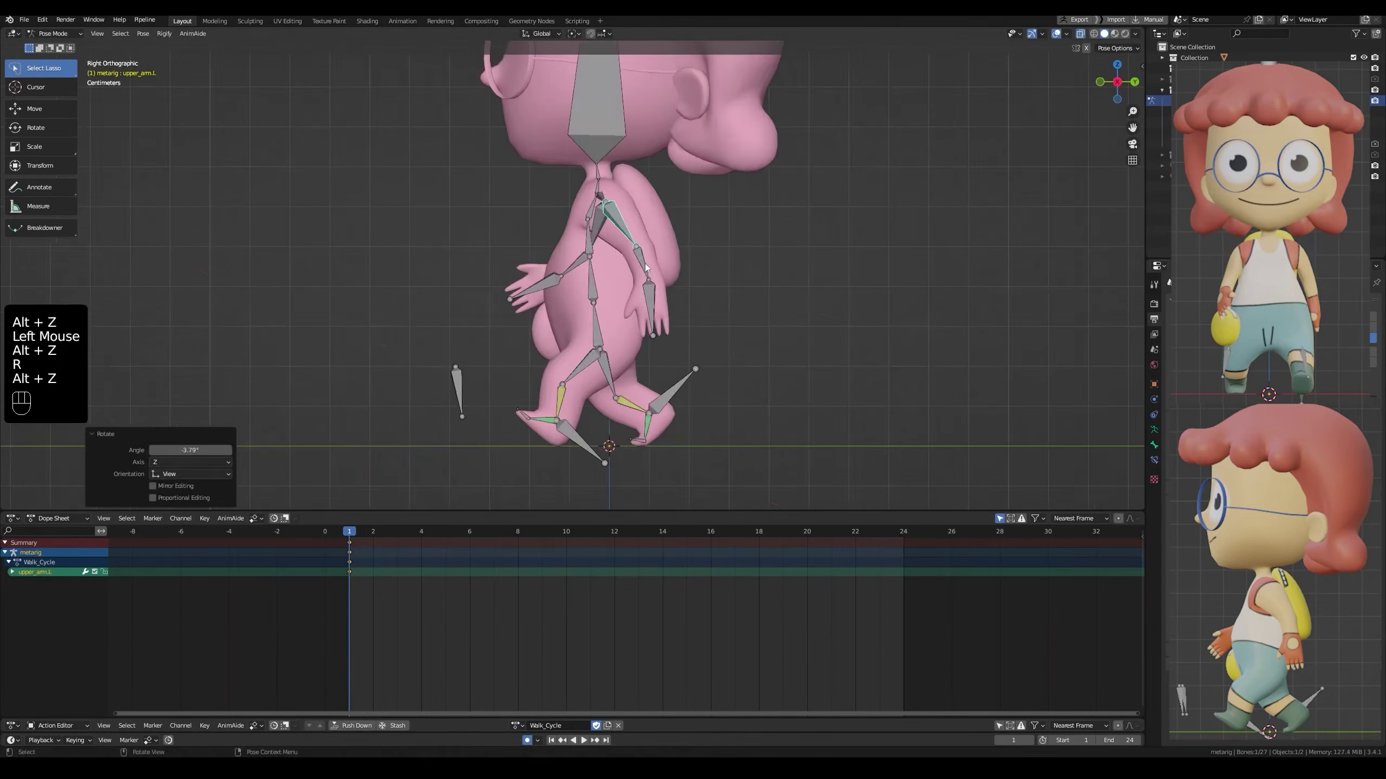
Rotate the left forearm bone about 11° backward in the right side view
click(646, 267)
key(alt+z)
key(r)
click(757, 274)
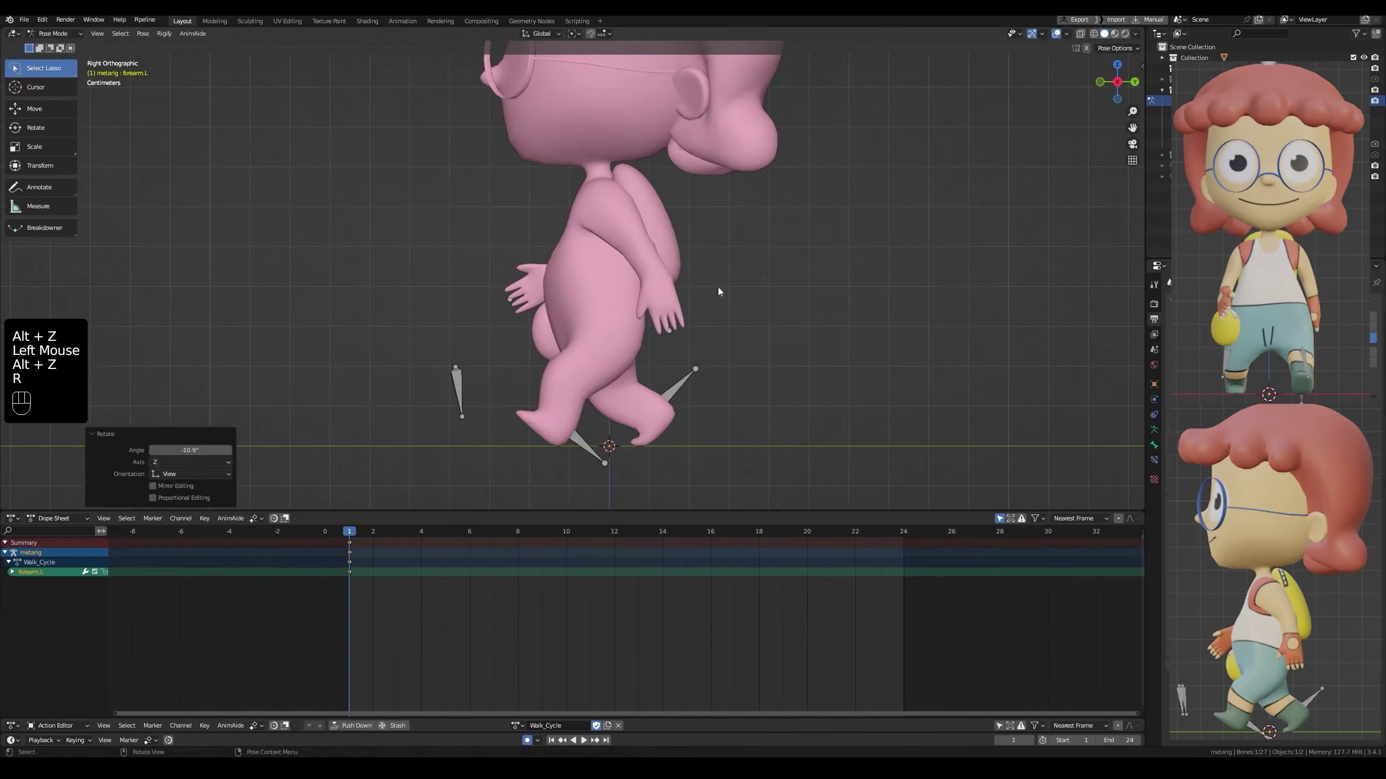
Rotate the left hand bone slightly backward in the right side view and save the file
key(alt+z)
click(656, 290)
key(alt+z)
key(r)
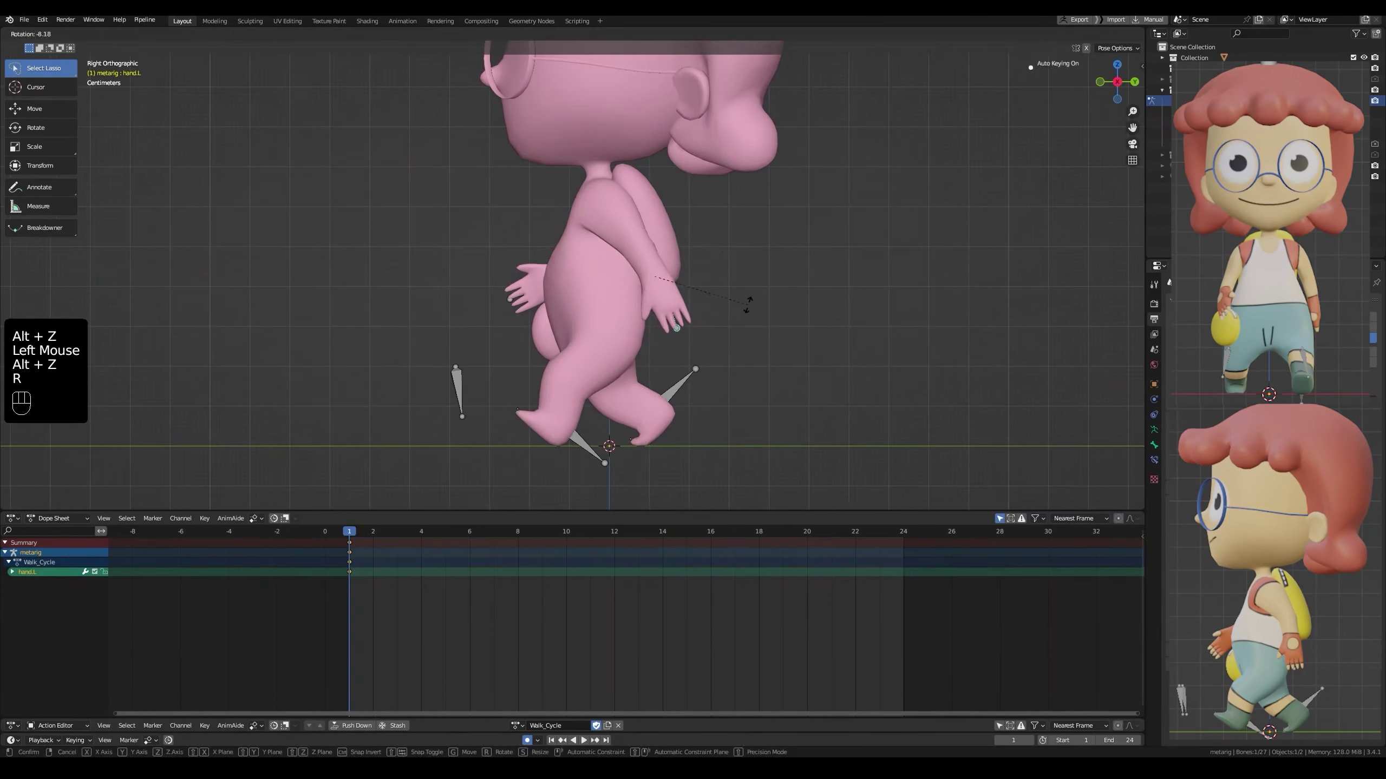
click(730, 309)
middle_drag(730, 310, 629, 363)
key(ctrl+s)
scroll(774, 355, down, 1)
key(ctrl+s)
Examine the arm pose from the front and at an angle, with and without the bones showing through the mesh
key(grave)
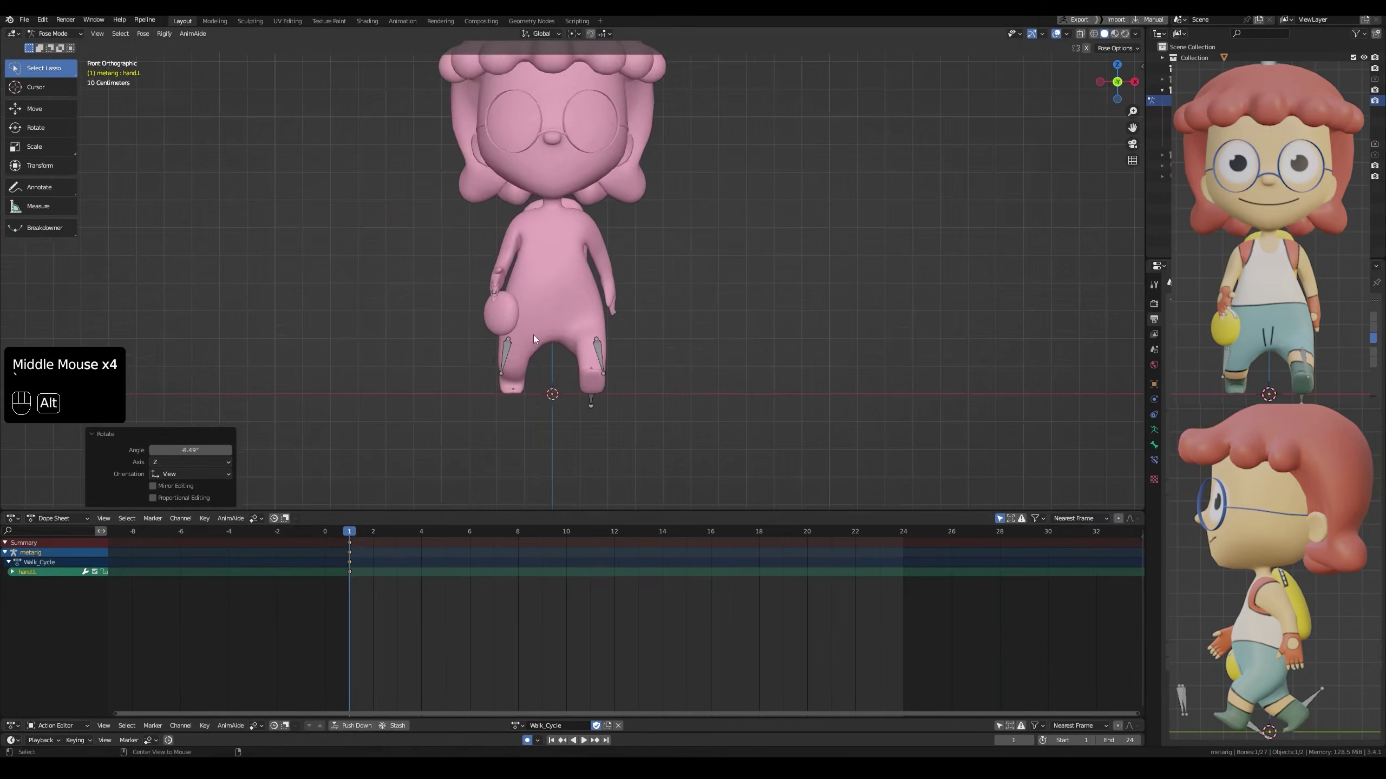
key(alt+z)
key(alt+z)
middle_drag(534, 339, 608, 256)
key(alt+z)
scroll(550, 344, up, 2)
key(alt+z)
key(alt+z)
Rotate the base spine bone about -2.6° around the global Z axis to twist the hips
click(541, 234)
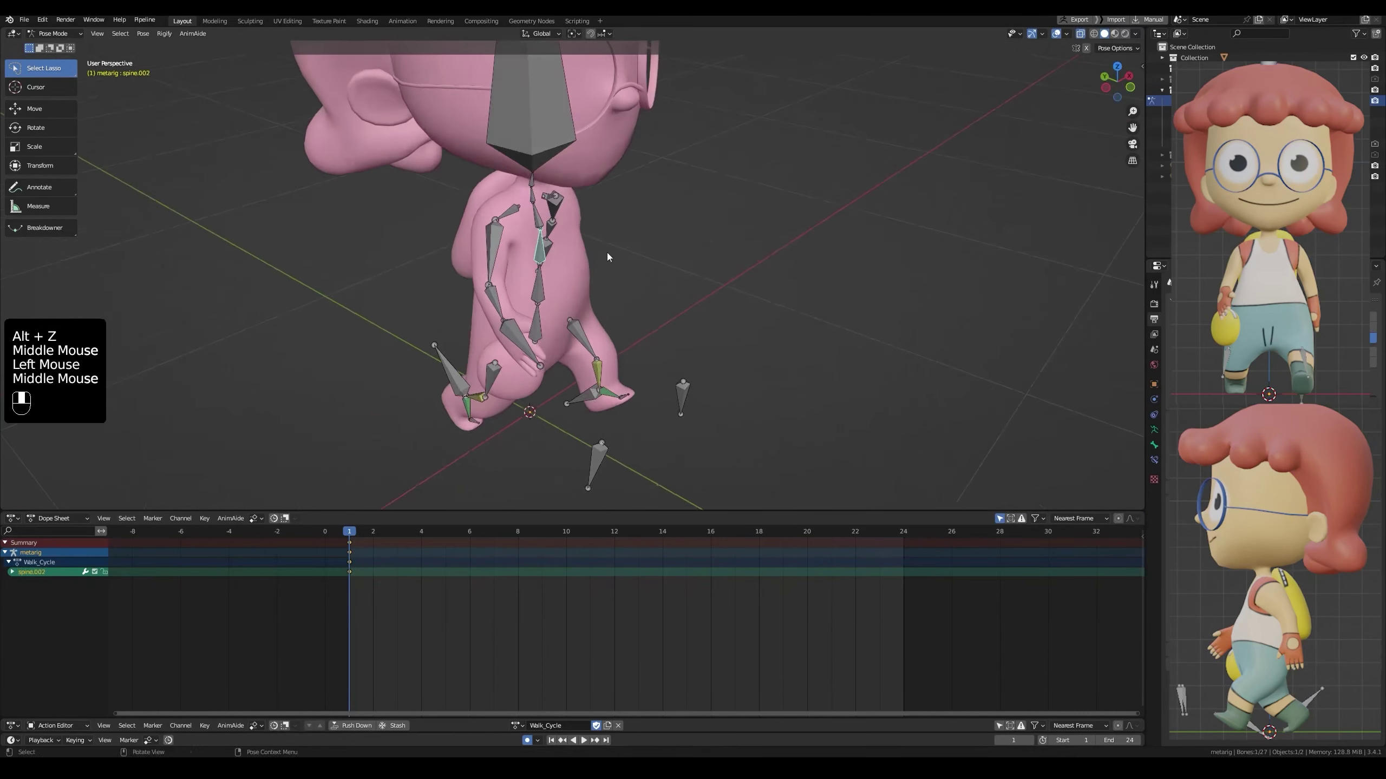
click(30, 131)
mouse_move(615, 303)
middle_down()
mouse_move(572, 295)
mouse_move(600, 288)
middle_up()
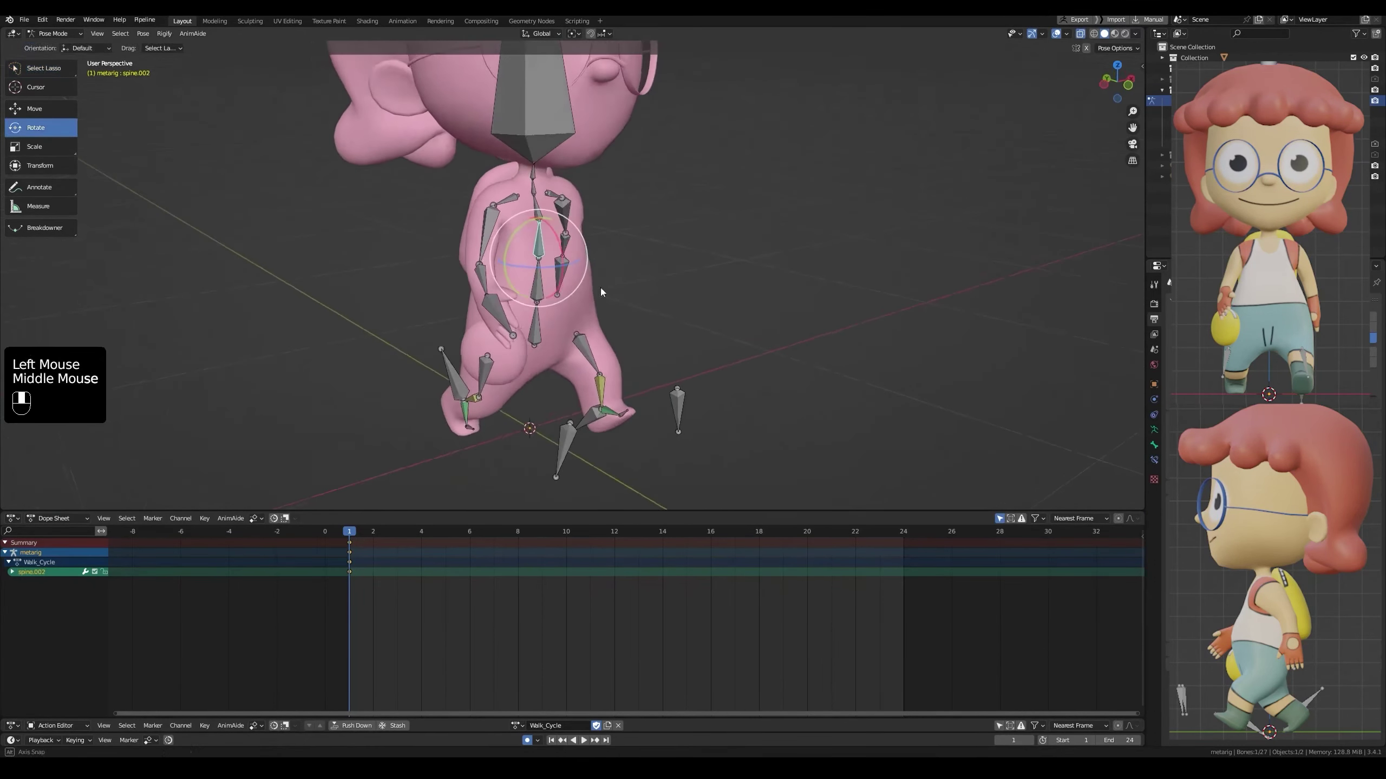
click(532, 328)
middle_drag(532, 327, 585, 373)
click(562, 350)
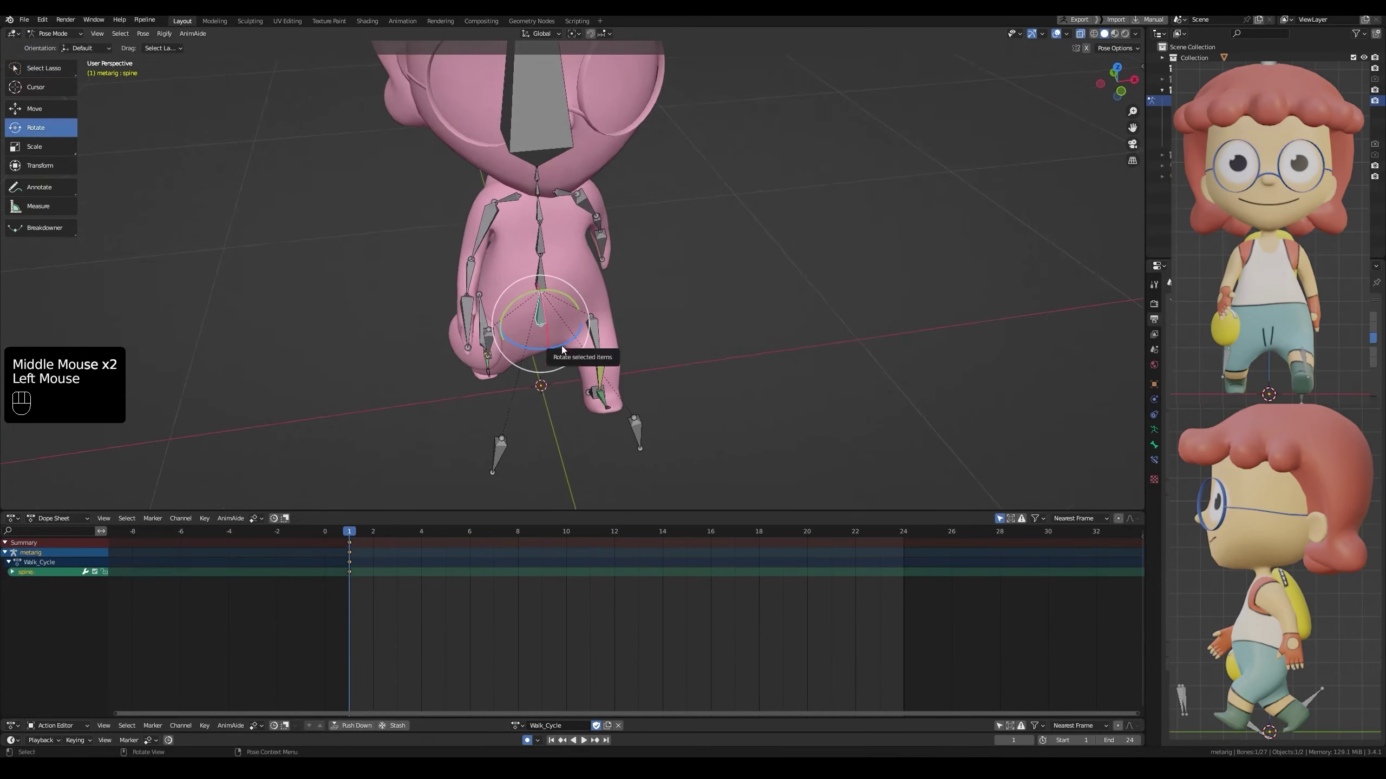
drag(561, 350, 558, 349)
Select the spine.001 bone, directly above the base spine bone, in a close front view
middle_drag(649, 377, 627, 349)
scroll(546, 295, up, 2)
key(grave)
scroll(547, 324, up, 3)
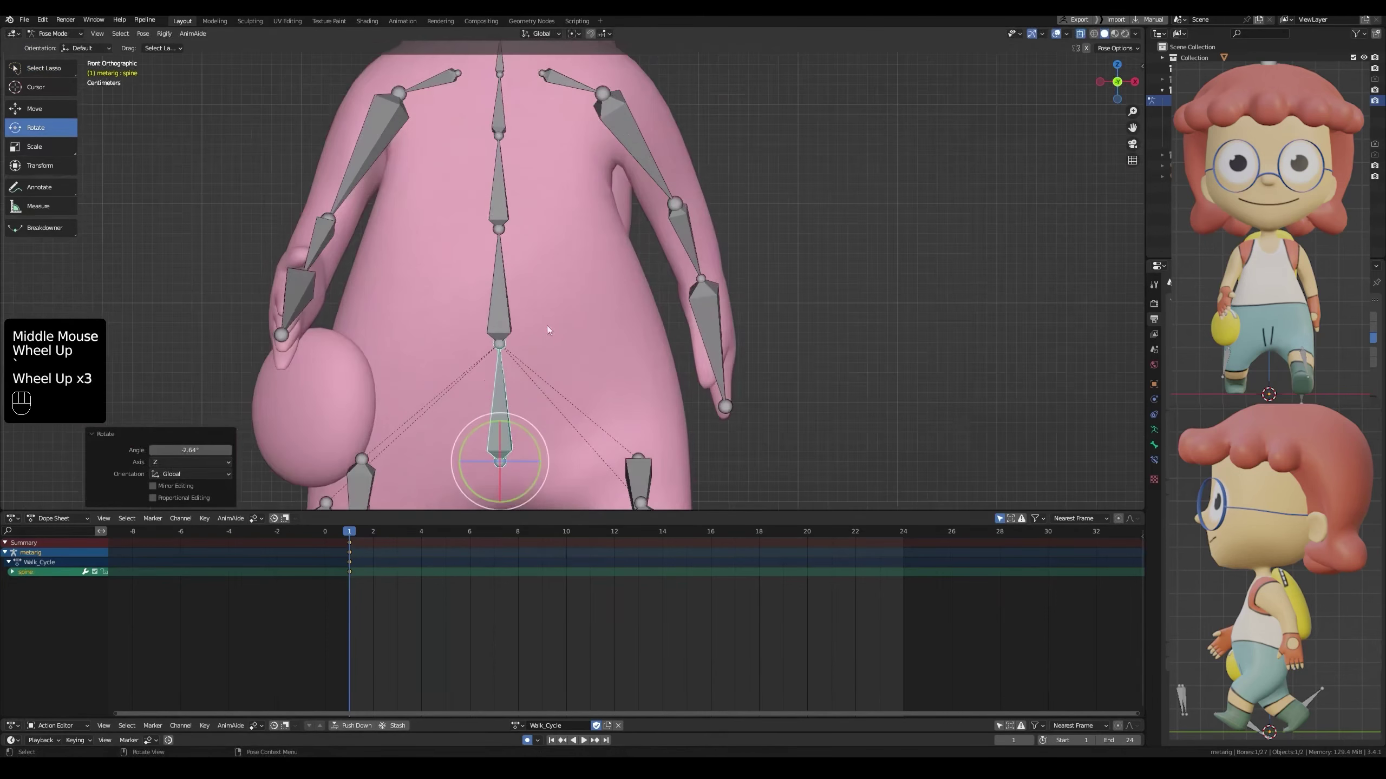
key(grave)
click(488, 281)
click(512, 313)
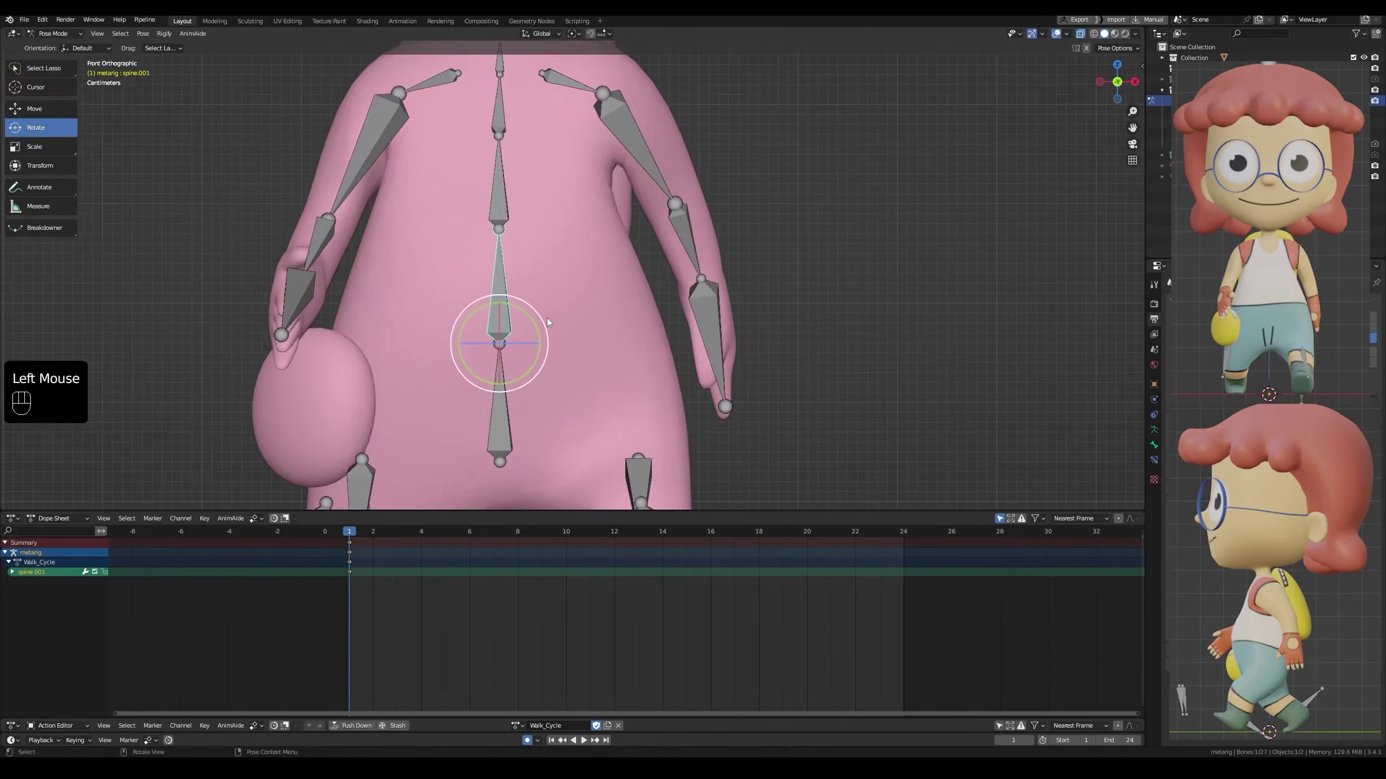
key(r)
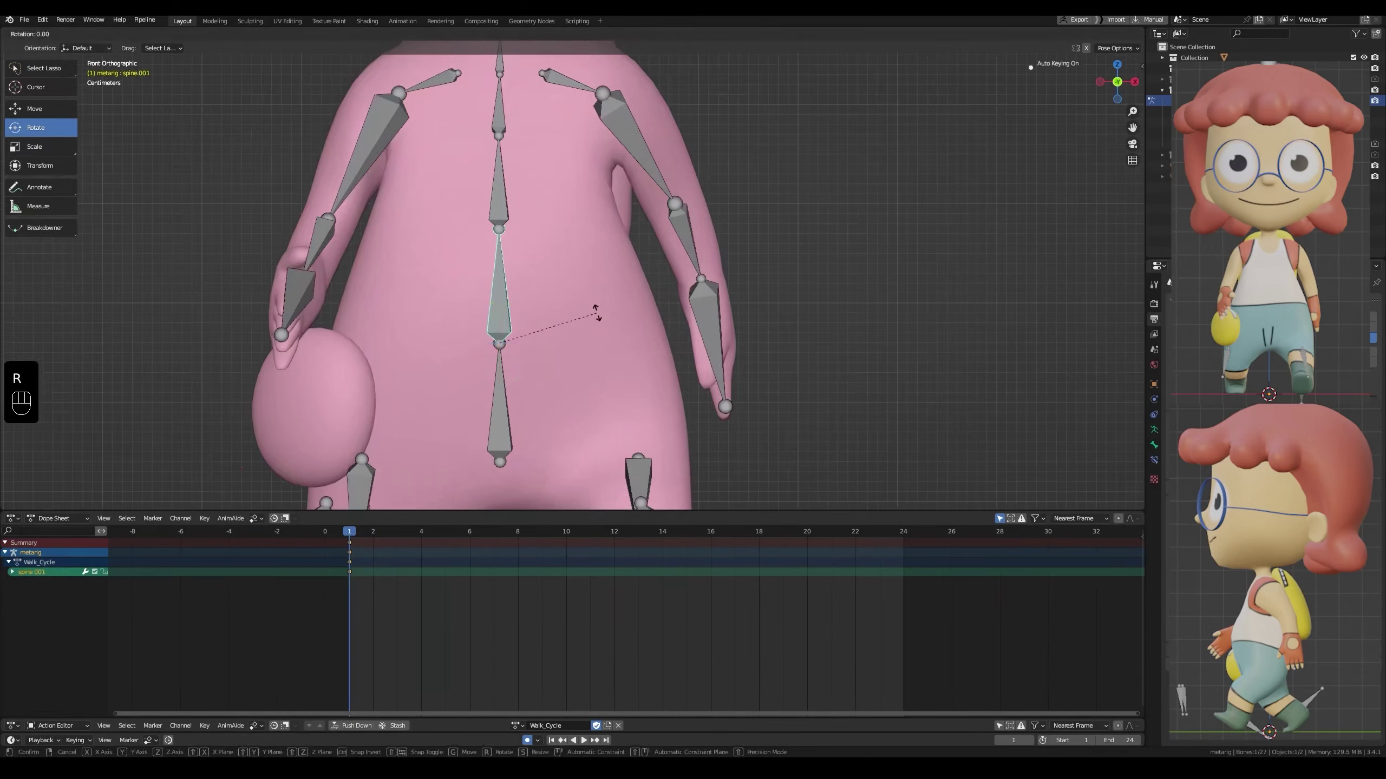
right_click(597, 314)
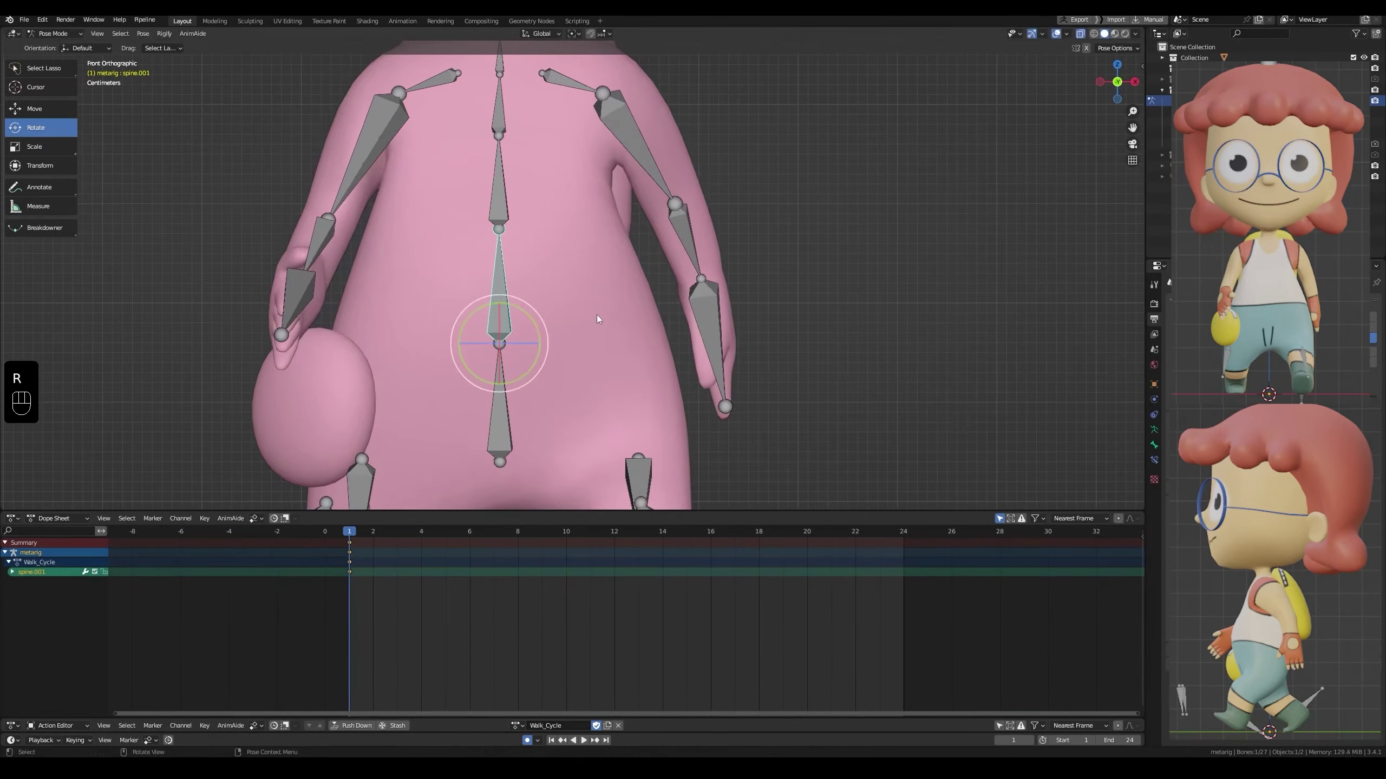
key(r)
shift+right_click(615, 319)
Display the transform values of the spine.001 bone
middle_drag(615, 319, 526, 338)
shift+drag(522, 333, 526, 333)
key(n)
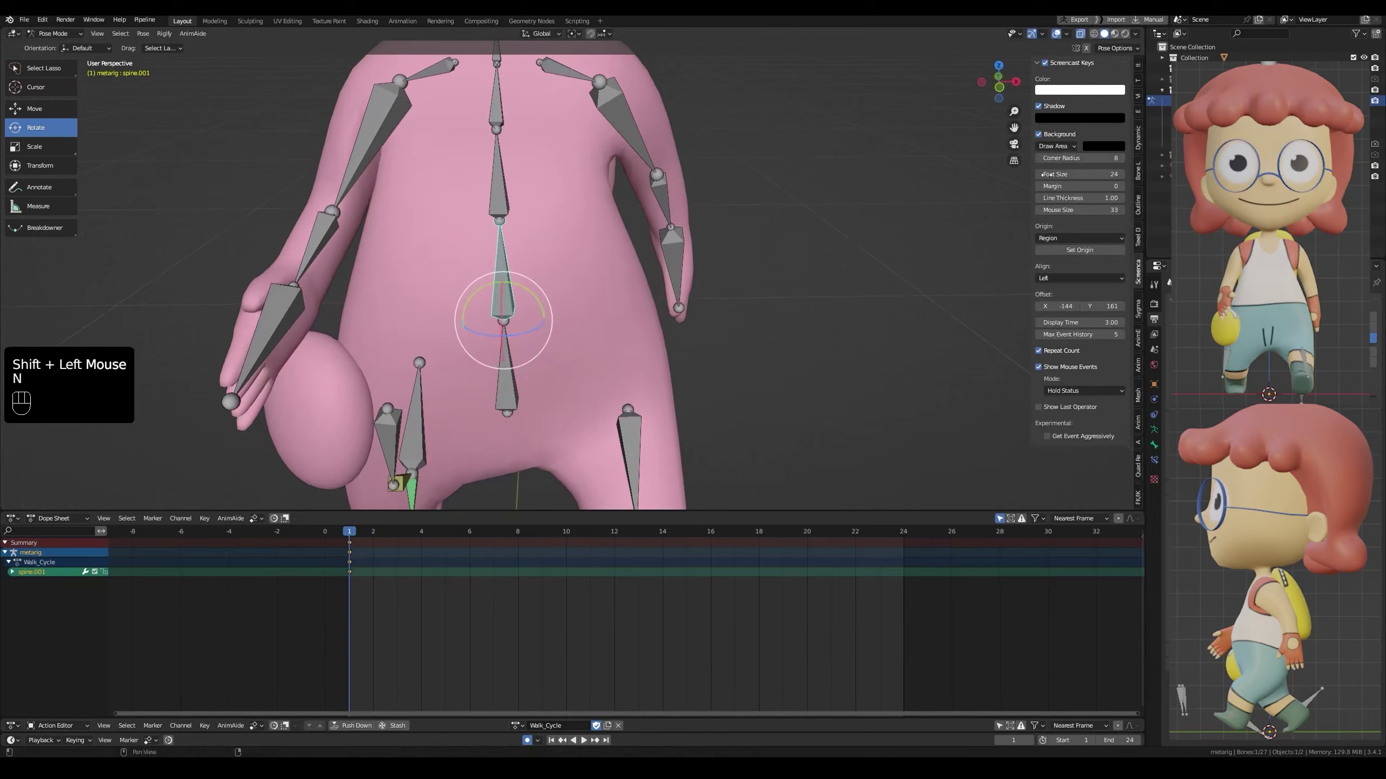
click(1137, 63)
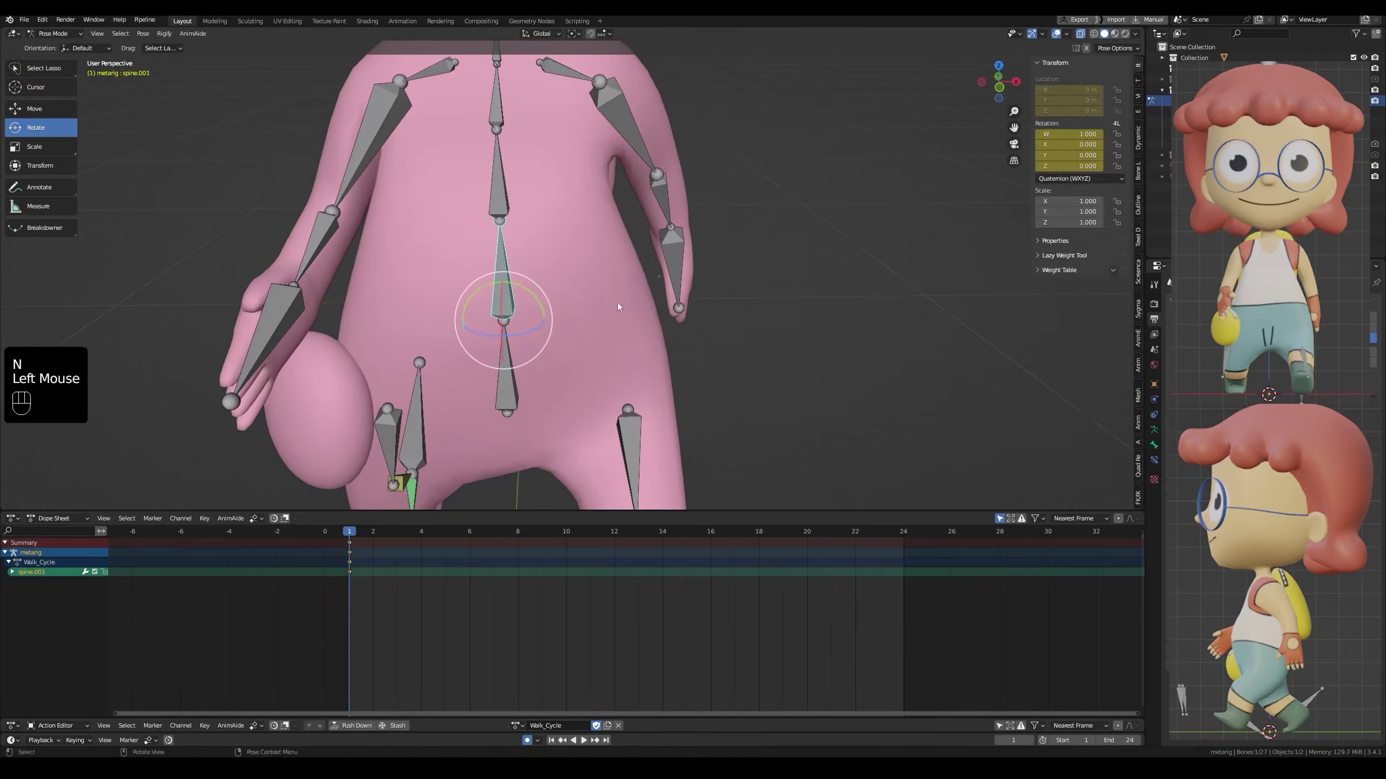
Rotate the spine.001 bone about 1.9° around the global Z axis, fine-tune it from the front, and save the file
shift+drag(521, 333, 519, 334)
middle_drag(520, 335, 516, 361)
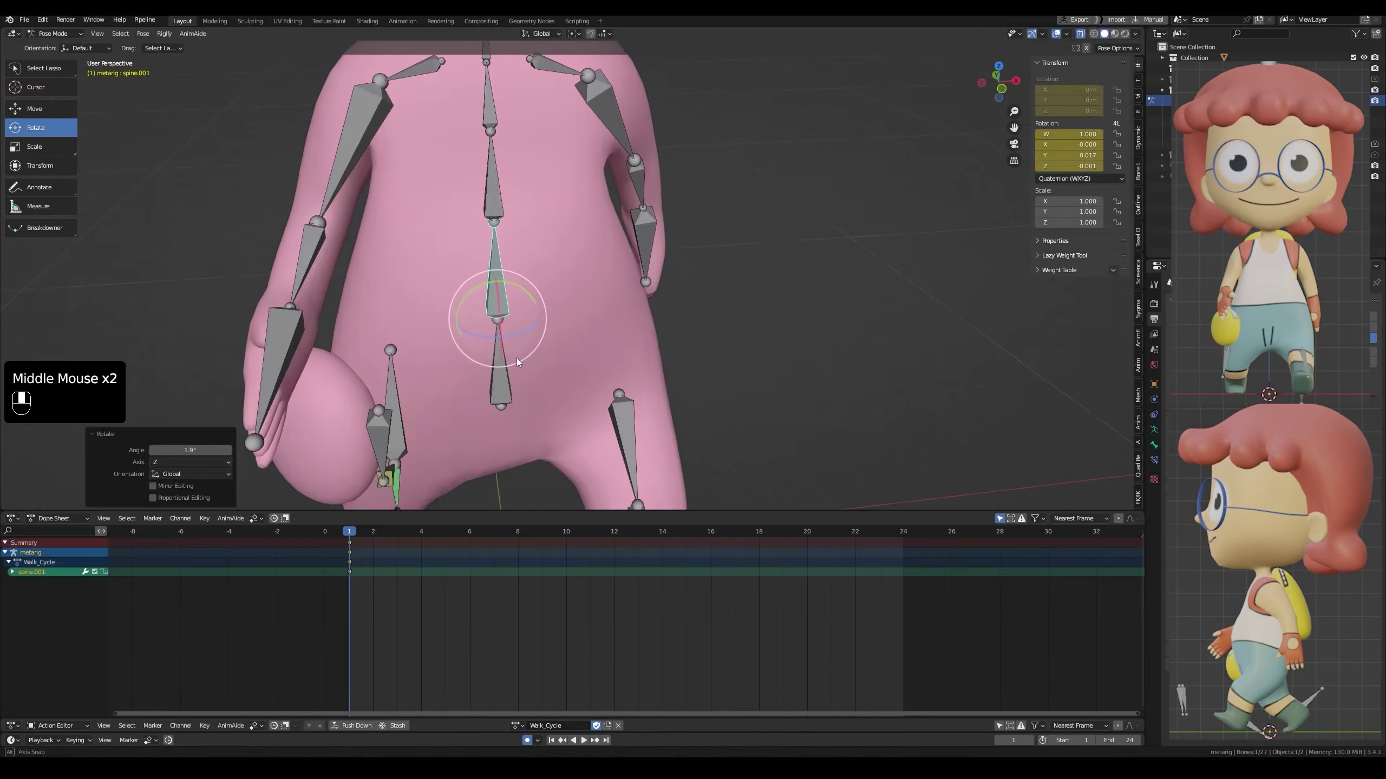
key(grave)
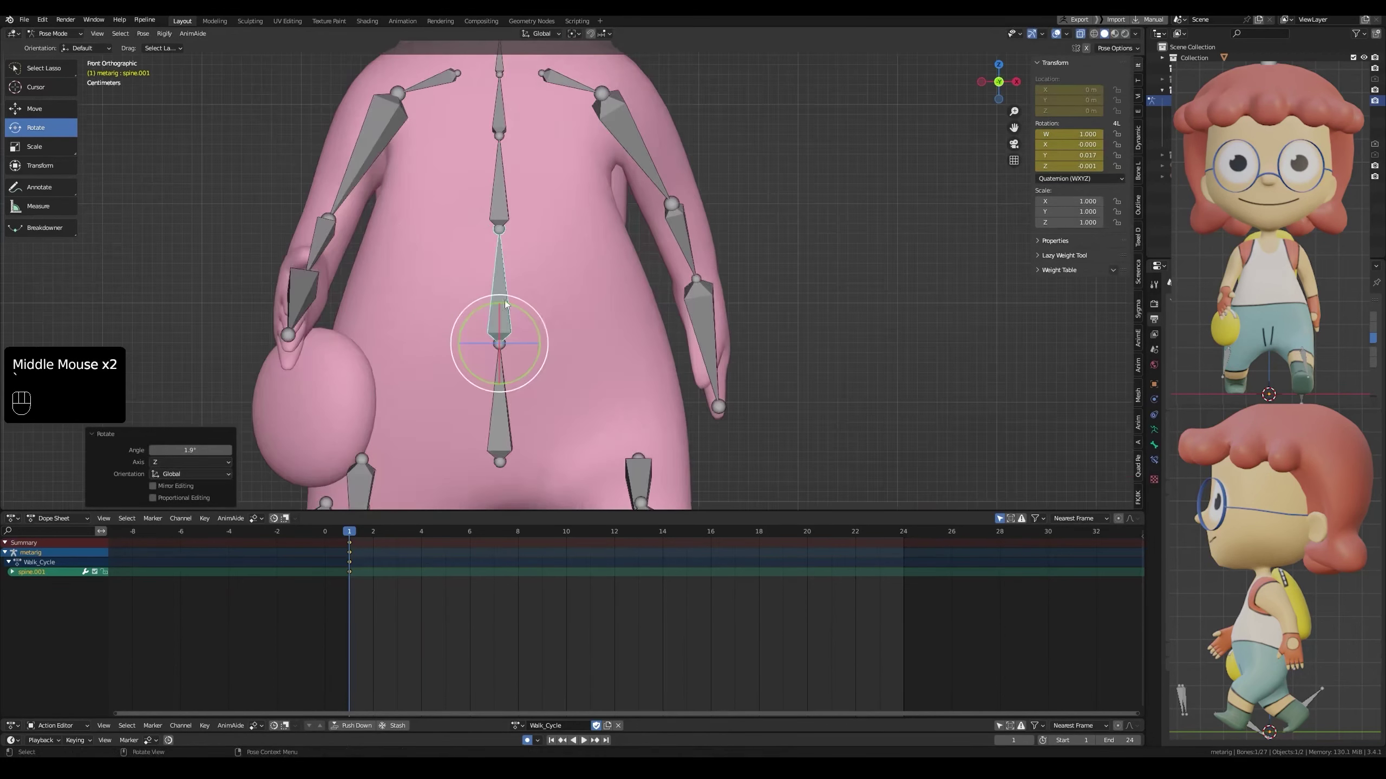
scroll(531, 331, up, 2)
shift+drag(508, 359, 510, 358)
scroll(496, 164, down, 3)
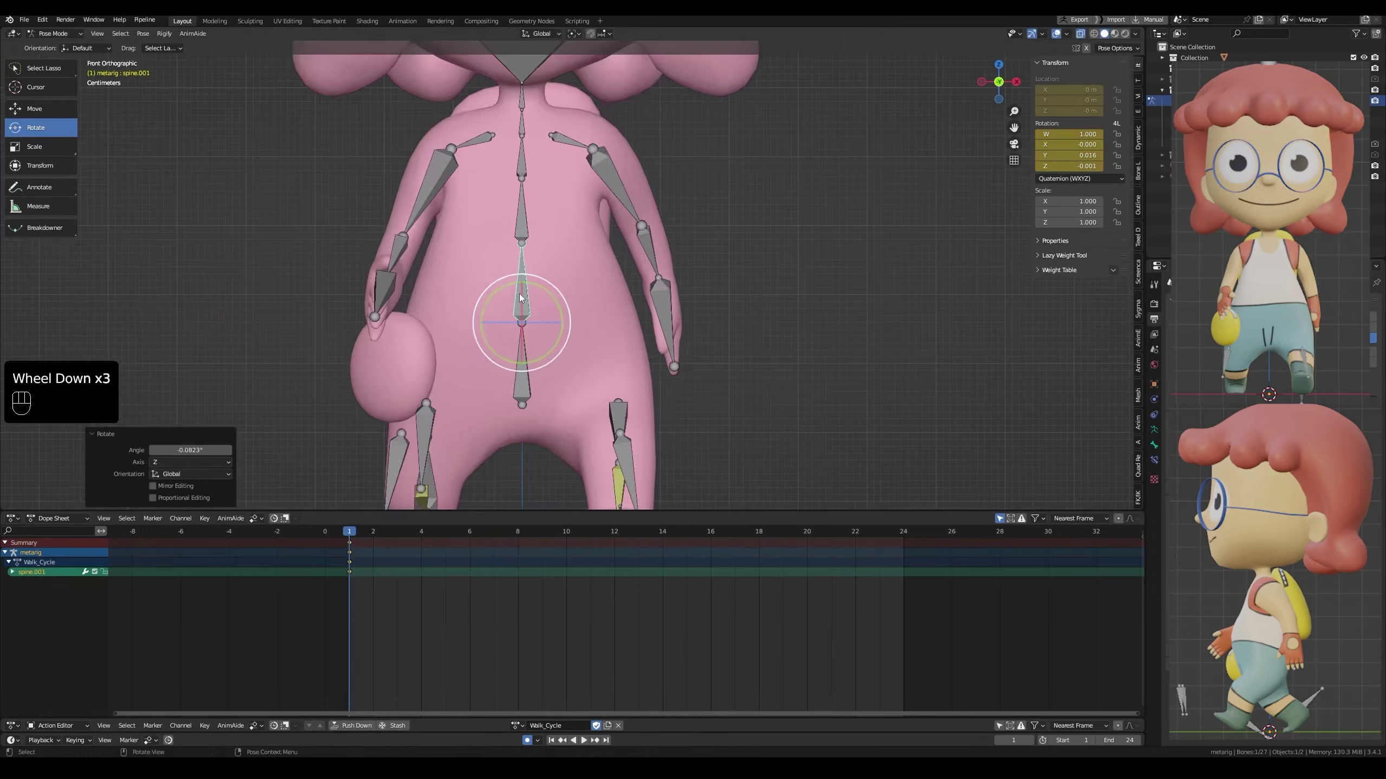
shift+middle_drag(495, 164, 495, 257)
scroll(513, 192, down, 4)
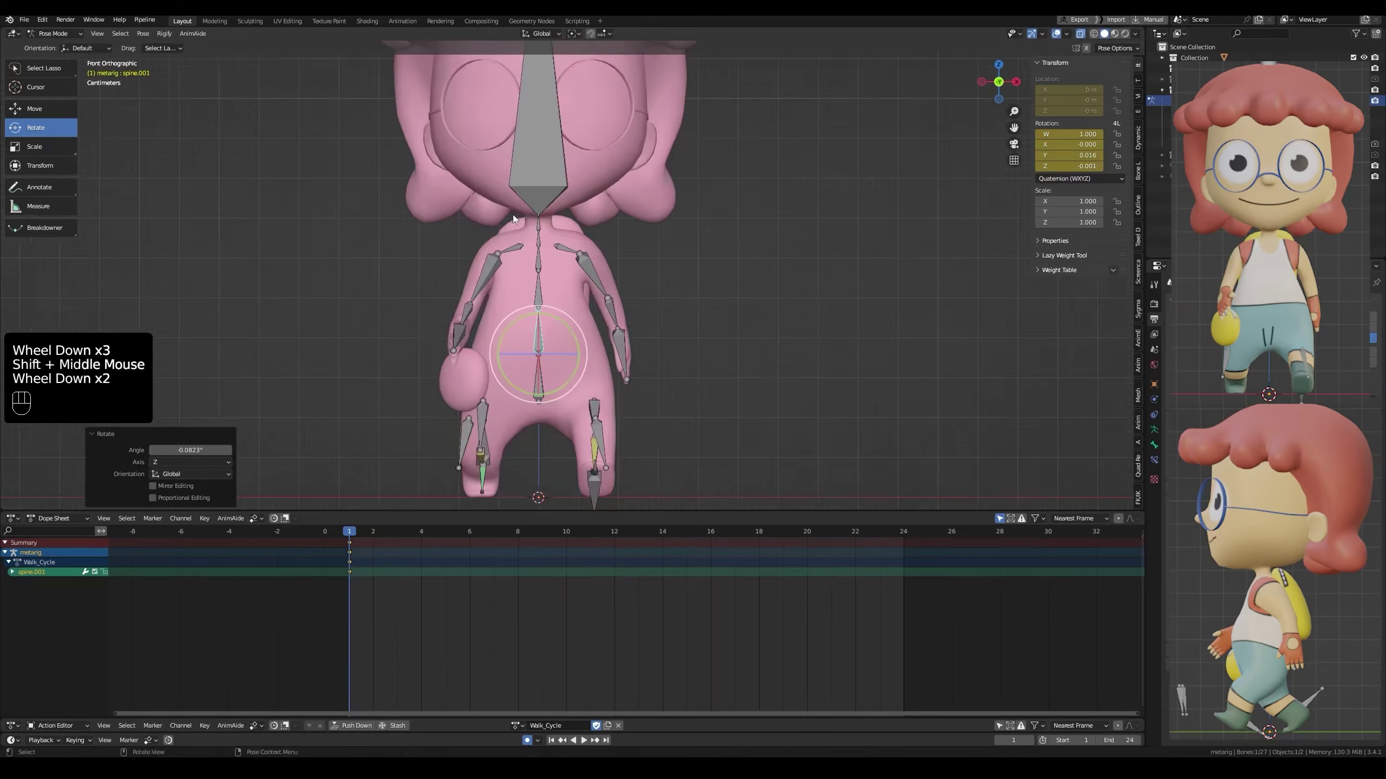
middle_drag(547, 350, 657, 315)
key(ctrl+s)
Try rotating the spine.002 bone and the spine.003 bone around the global Z axis, undoing each rotation
scroll(465, 337, up, 2)
click(522, 248)
middle_drag(523, 249, 585, 262)
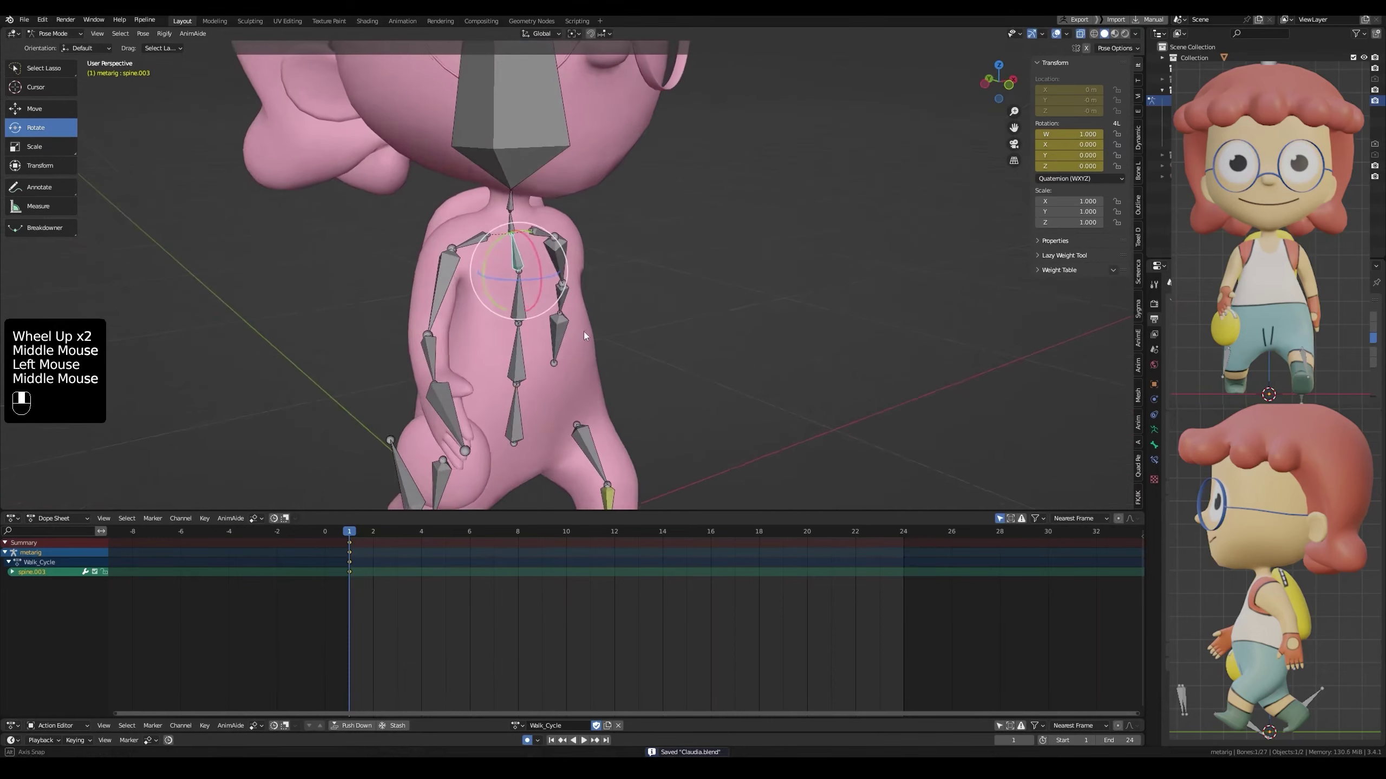
click(523, 300)
middle_drag(527, 300, 559, 319)
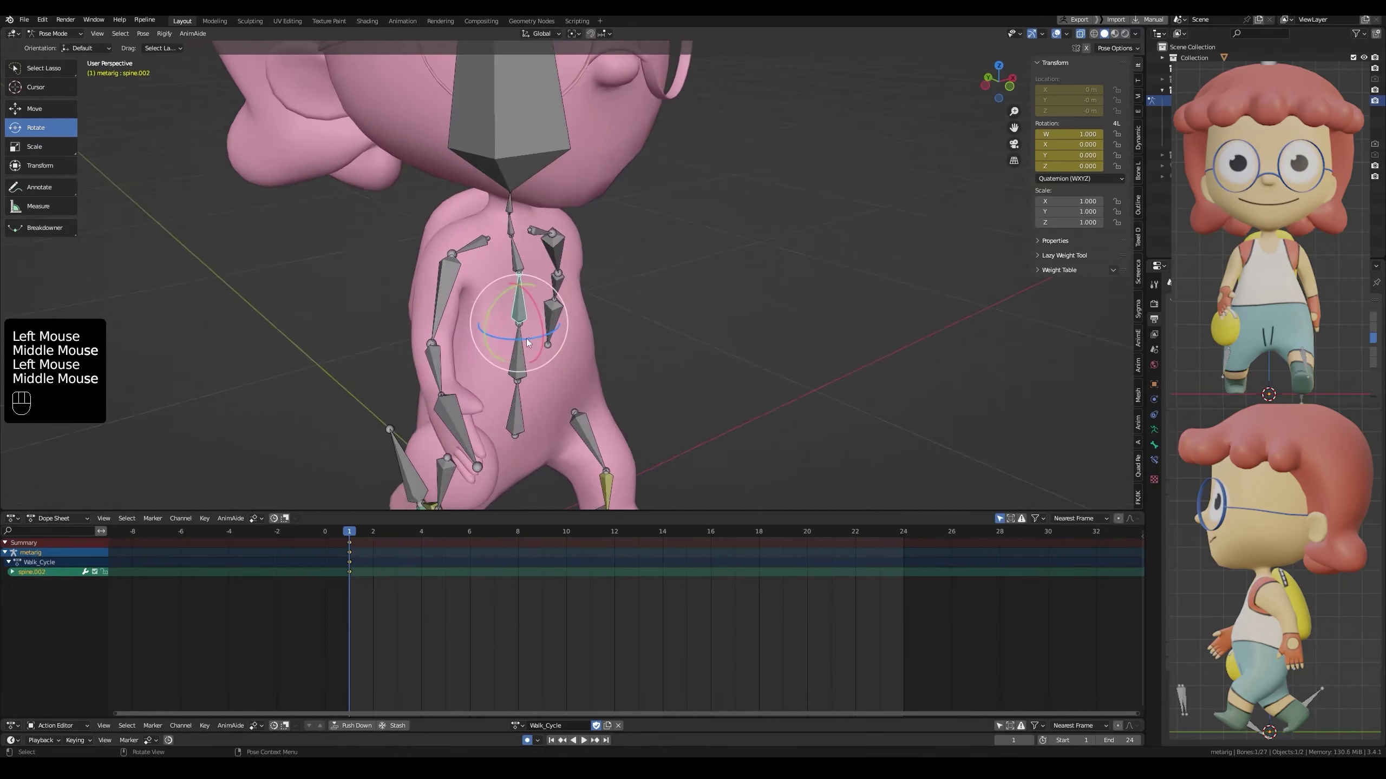
drag(527, 341, 504, 345)
key(ctrl+z)
click(517, 259)
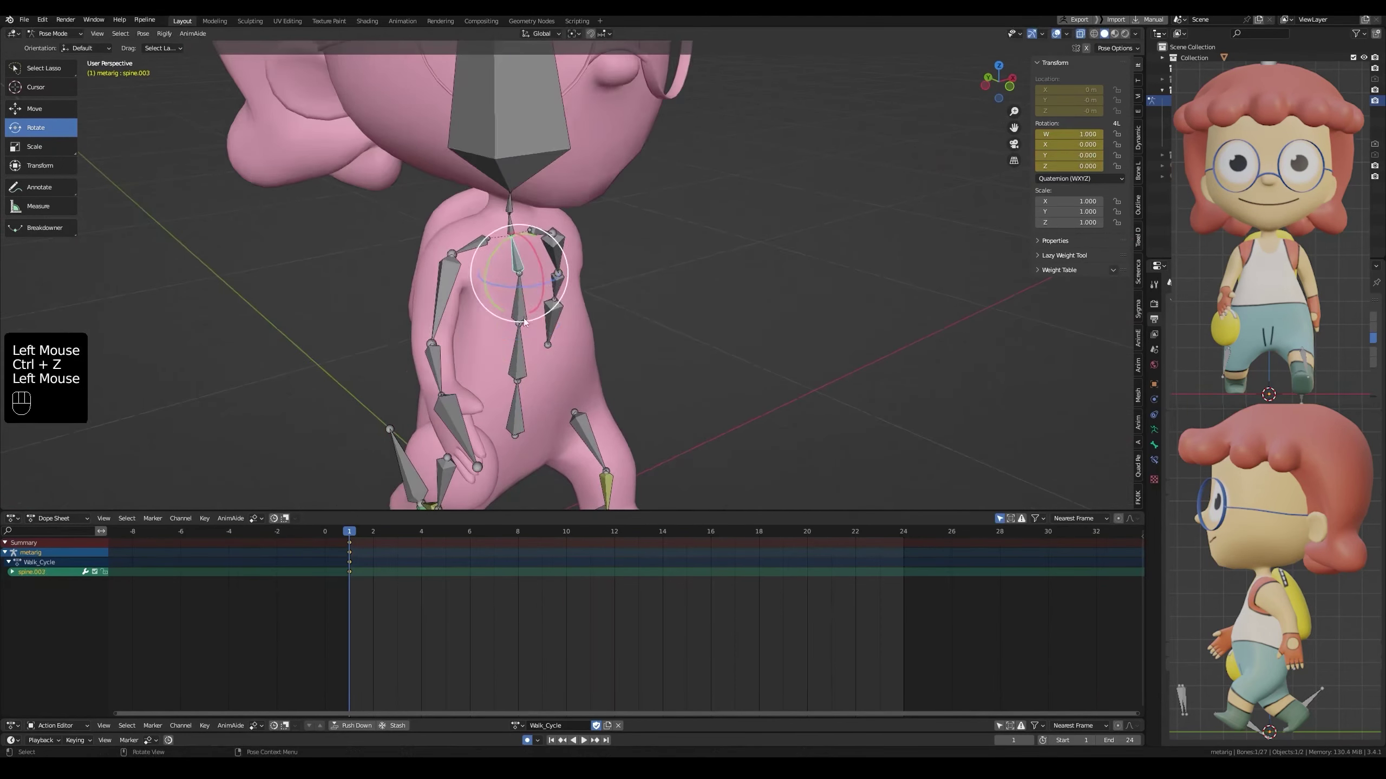
drag(523, 292, 519, 300)
key(ctrl+z)
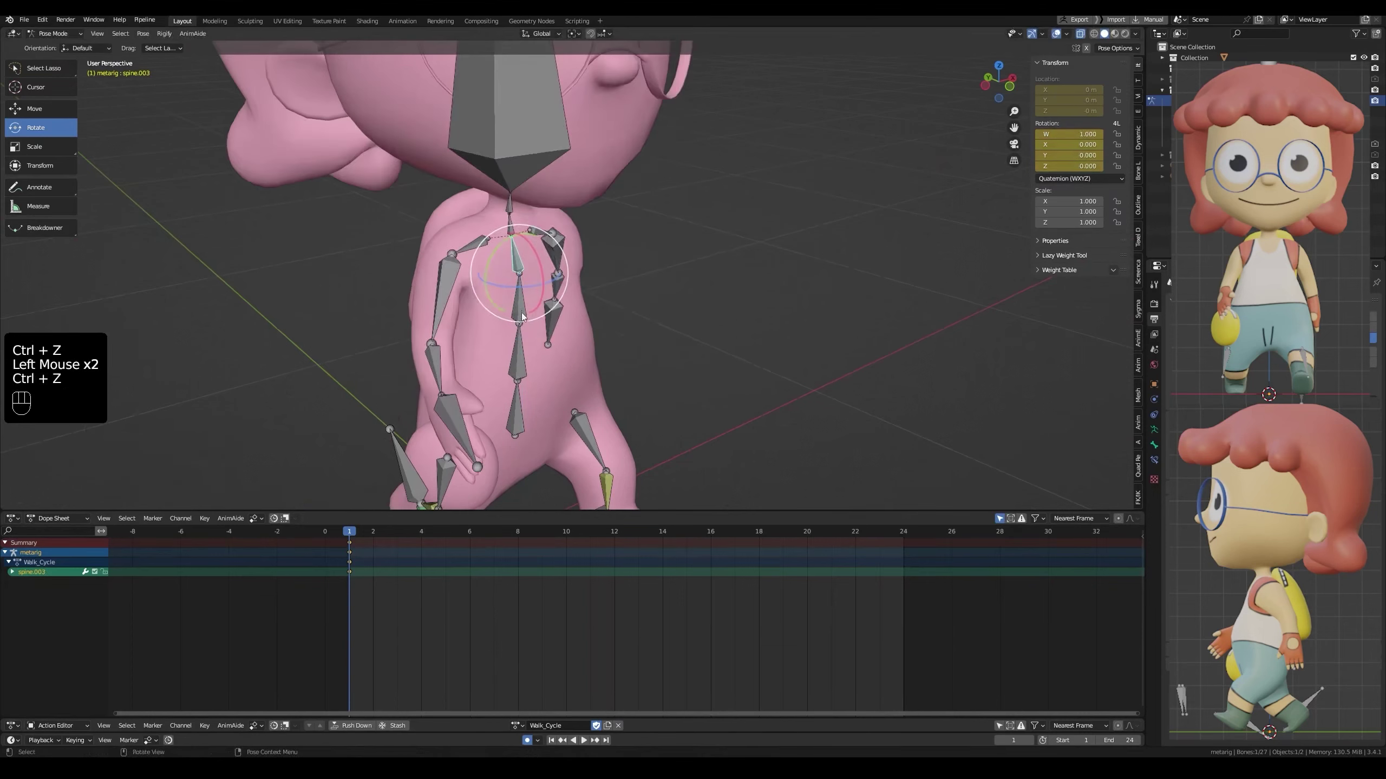
Rotate the upper_arm.R bone about -8.7° in the left side view
click(522, 317)
middle_drag(522, 316, 539, 281)
scroll(548, 319, down, 1)
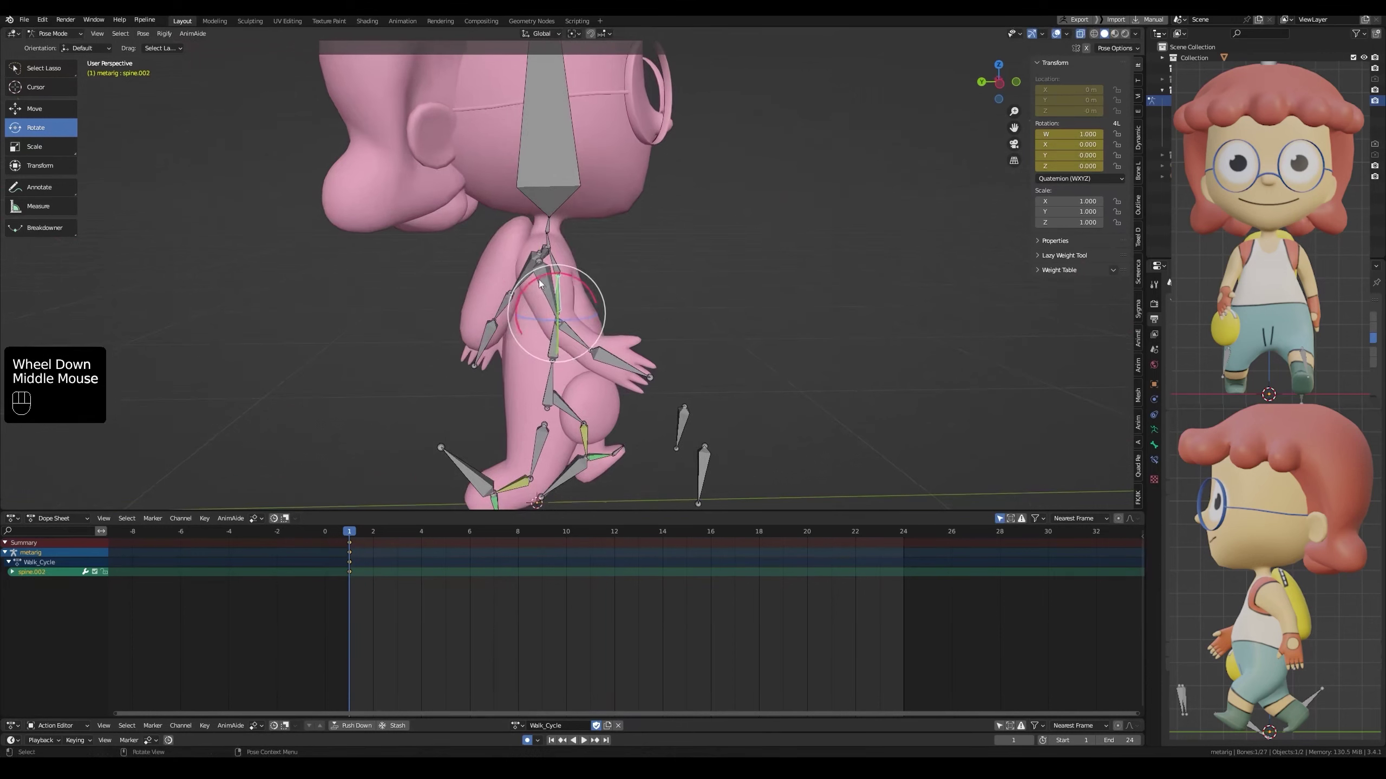
click(539, 281)
key(grave)
key(r)
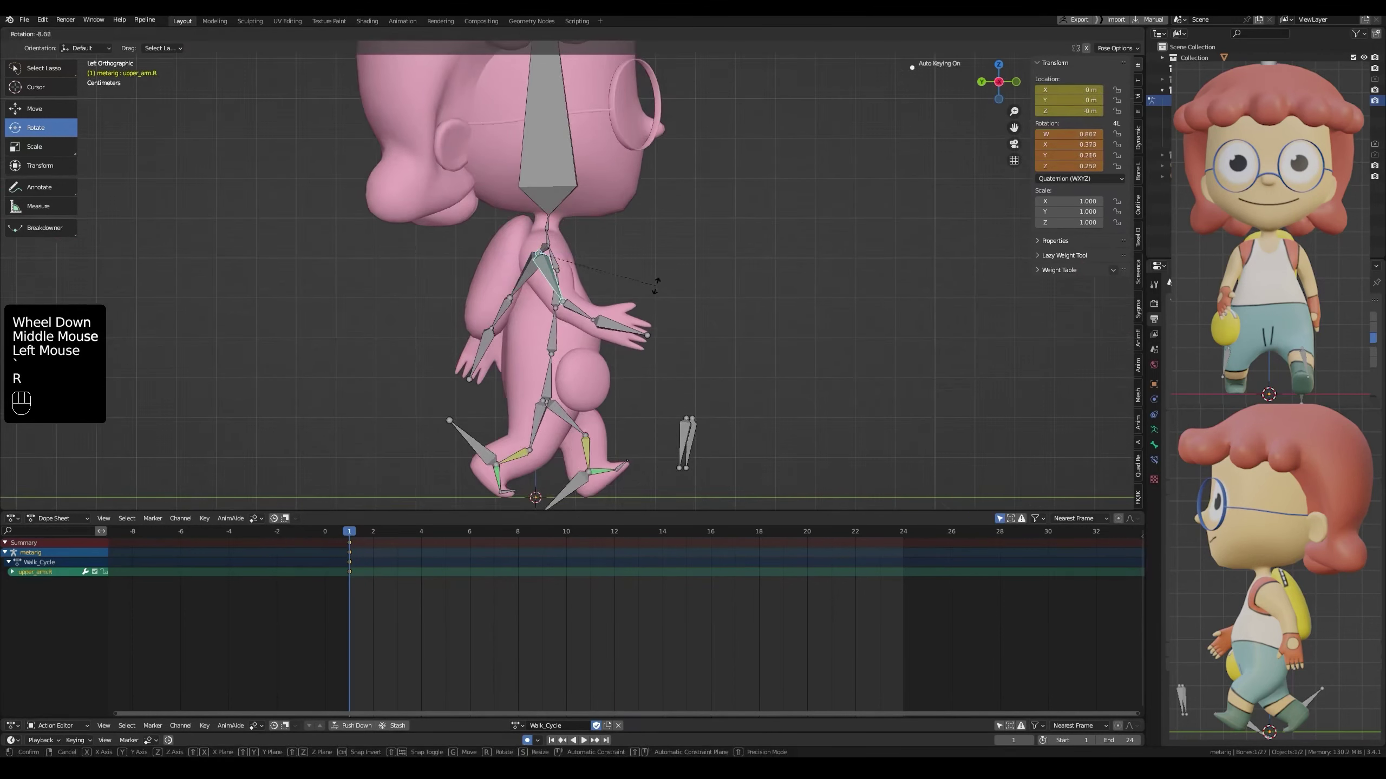
click(656, 283)
Rotate the forearm.R bone about 14° in the left side view and inspect the arm at an angle
click(580, 316)
key(r)
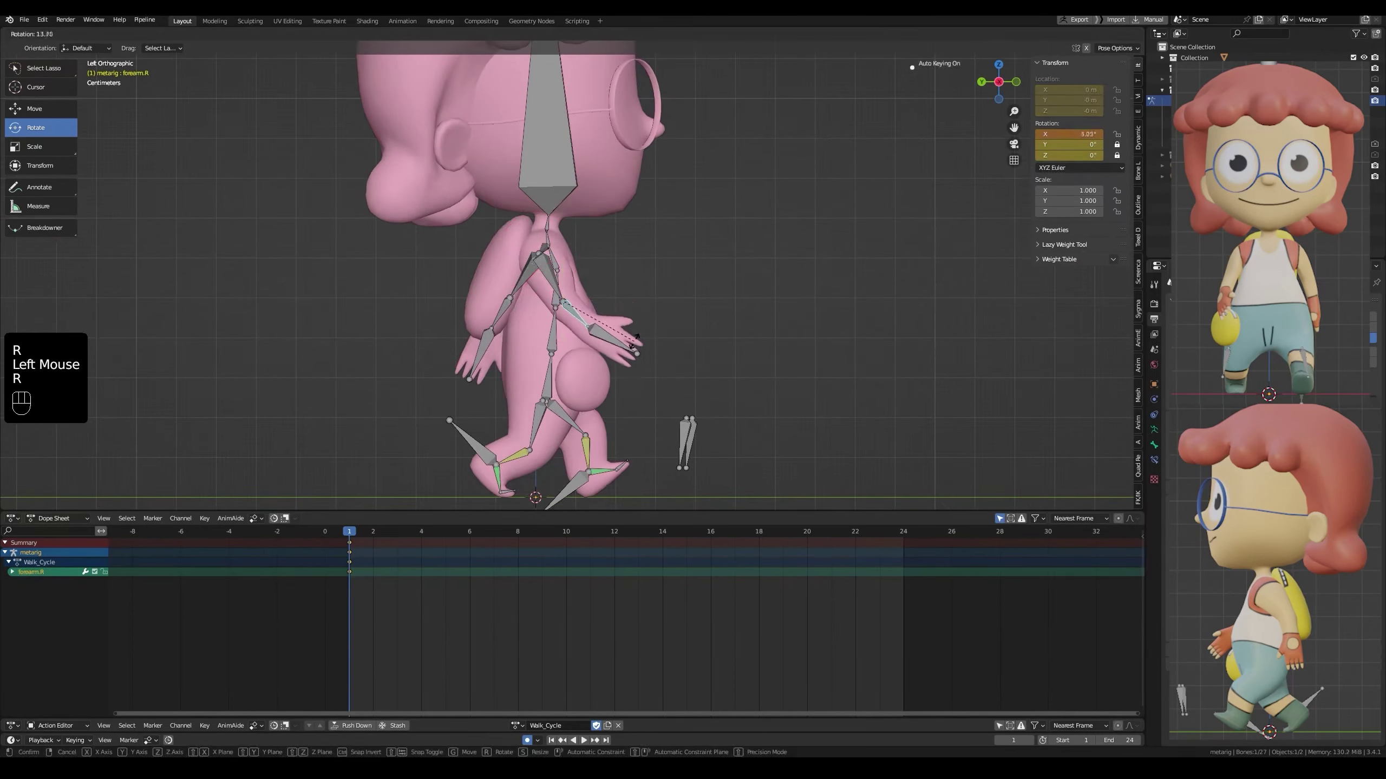
click(634, 341)
mouse_move(634, 341)
middle_down()
mouse_move(393, 349)
mouse_move(639, 347)
middle_up()
scroll(450, 298, up, 2)
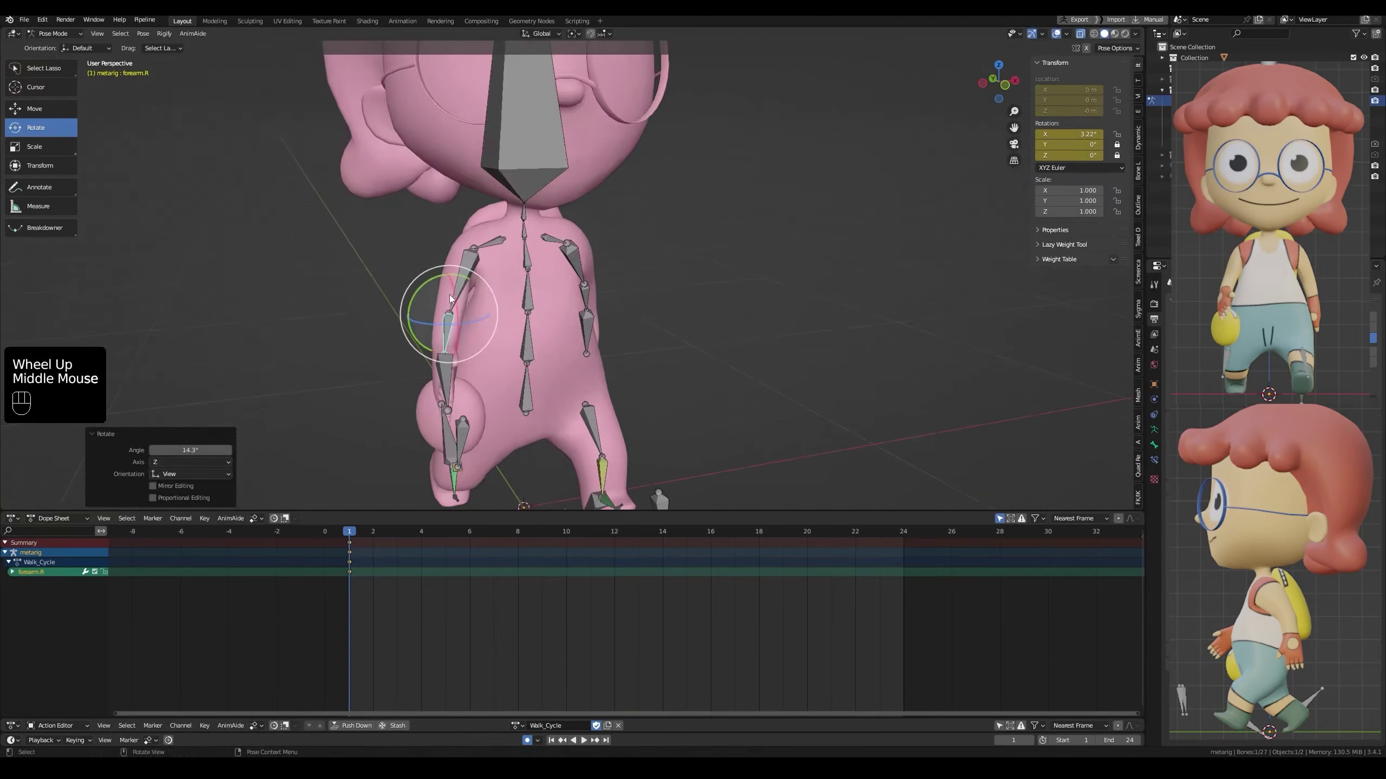
Rotate the spine.002 bone about 3.54° around the global Z axis to turn the chest opposite the hips
click(527, 299)
middle_drag(527, 300, 558, 319)
shift+drag(559, 314, 561, 311)
scroll(559, 305, down, 1)
middle_drag(559, 306, 566, 254)
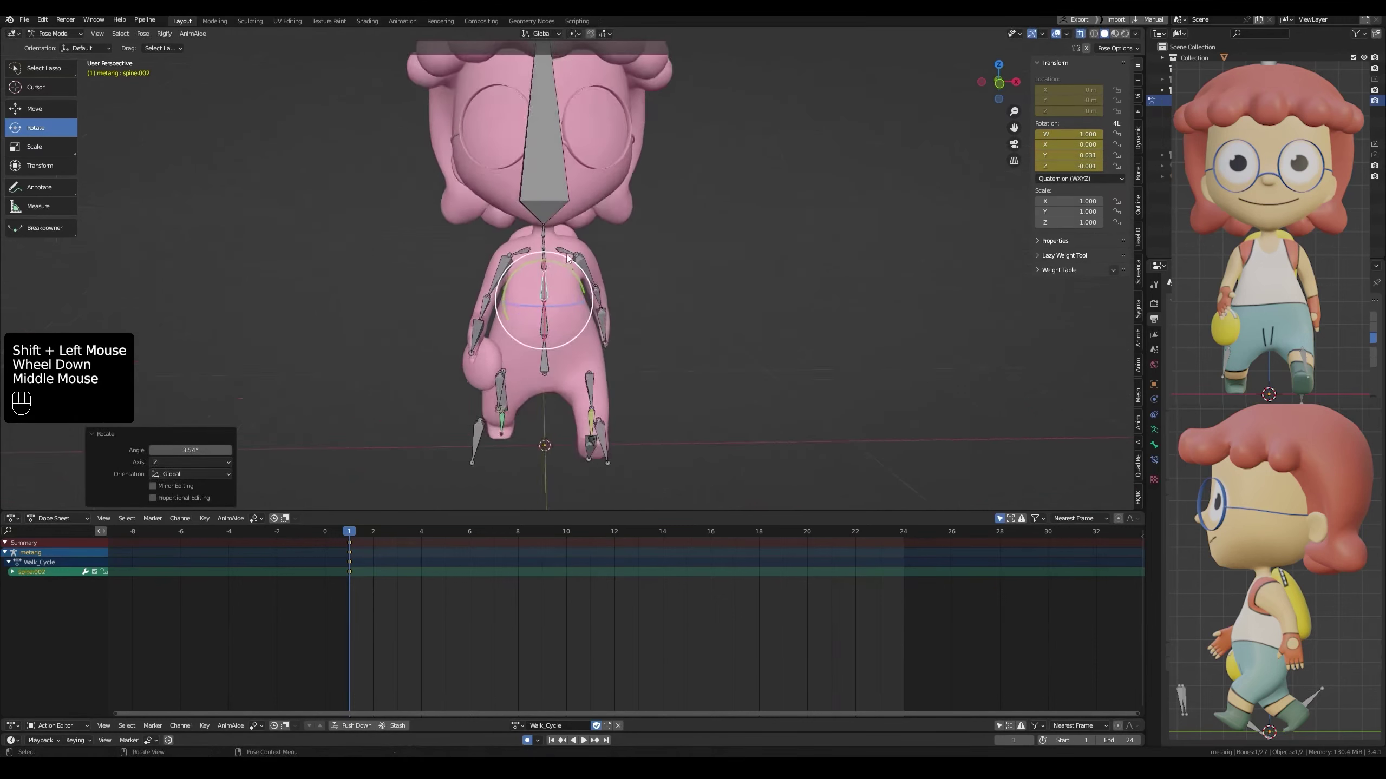
Save the file and rotate the spine.005 neck bone about -0.99° around the global Z axis, checking from the front
scroll(520, 209, up, 2)
click(521, 209)
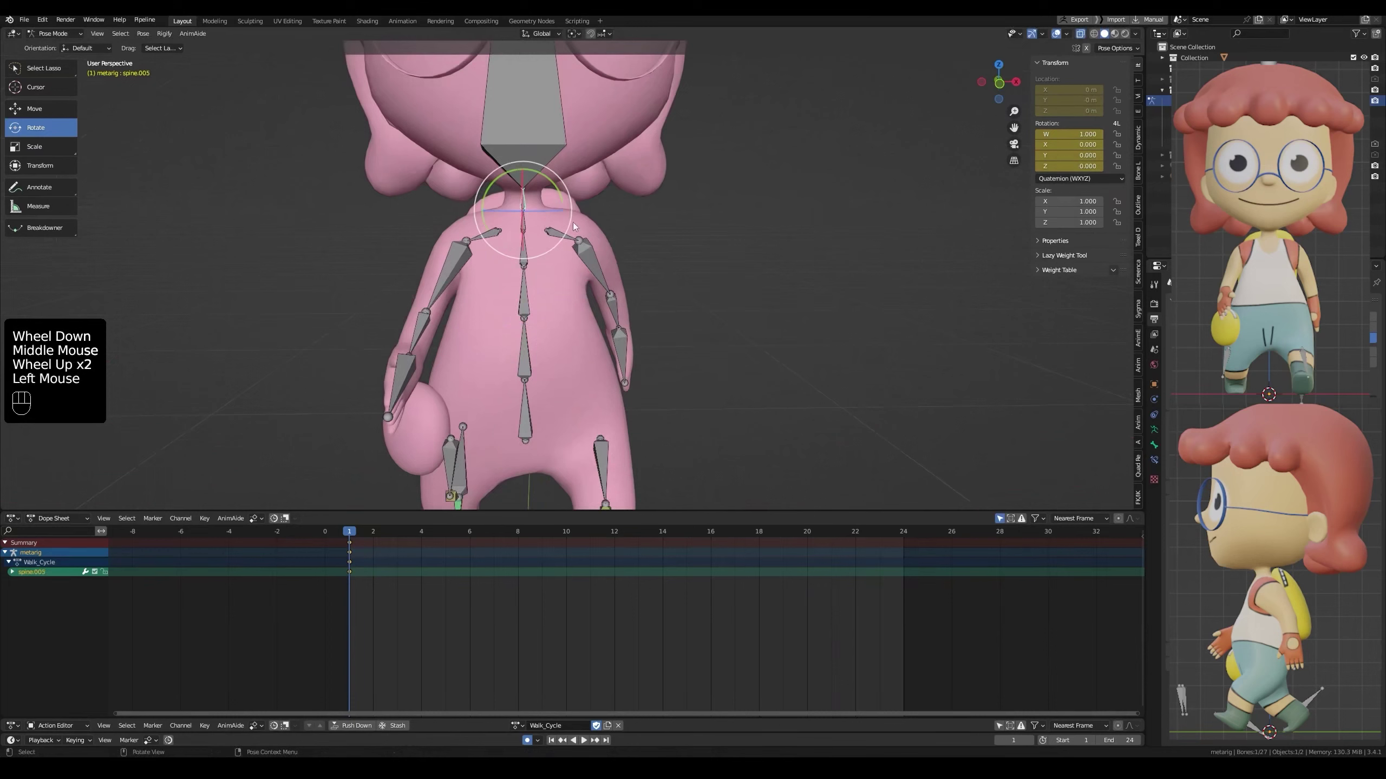
key(ctrl+s)
mouse_move(567, 230)
middle_down()
mouse_move(559, 242)
mouse_move(552, 226)
middle_up()
shift+scroll(552, 226, down, 1)
mouse_move(552, 226)
shift+mouse_down()
mouse_move(546, 215)
mouse_move(562, 251)
shift+mouse_up()
key(grave)
click(537, 260)
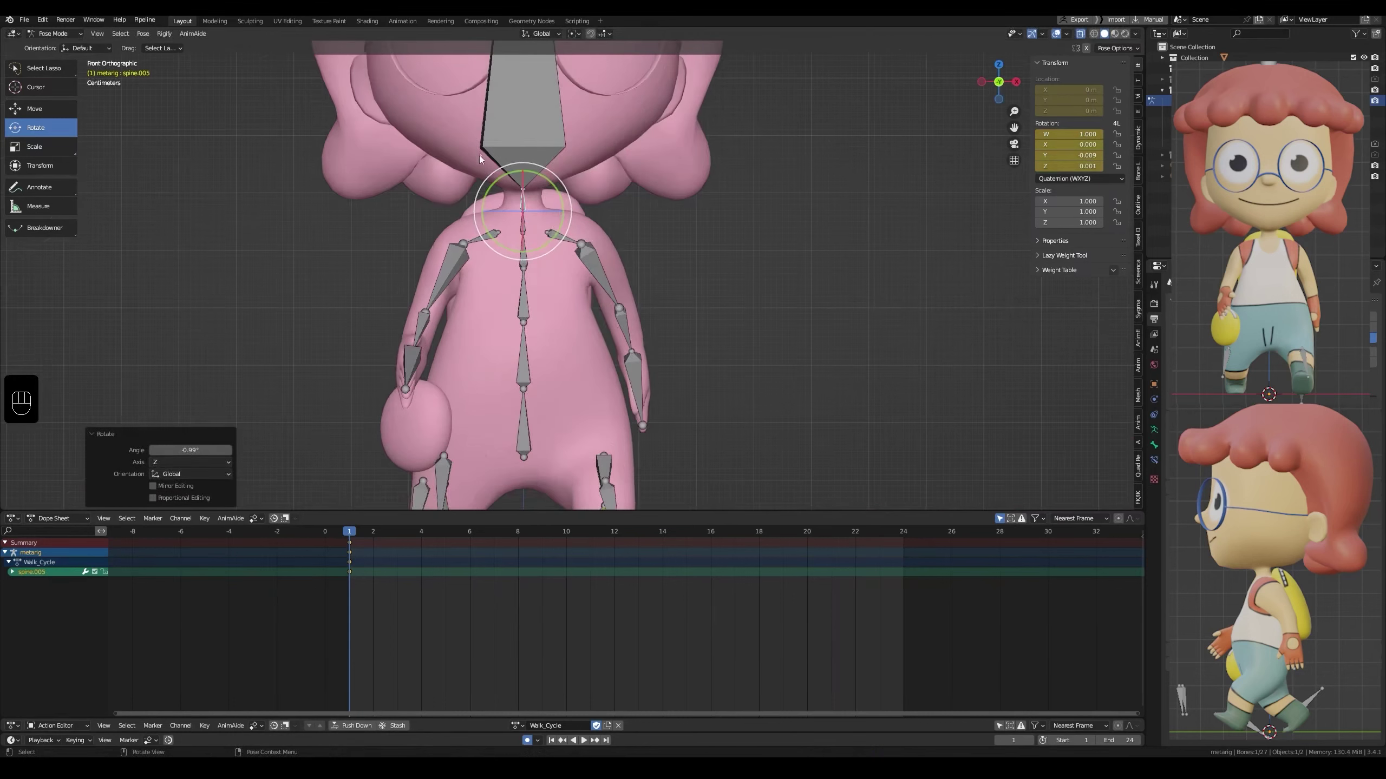
Rotate the spine.005 neck bone a further -2.71° around the global Z axis and check the head from the front
middle_drag(539, 238, 535, 265)
shift+drag(547, 215, 557, 281)
key(grave)
click(484, 222)
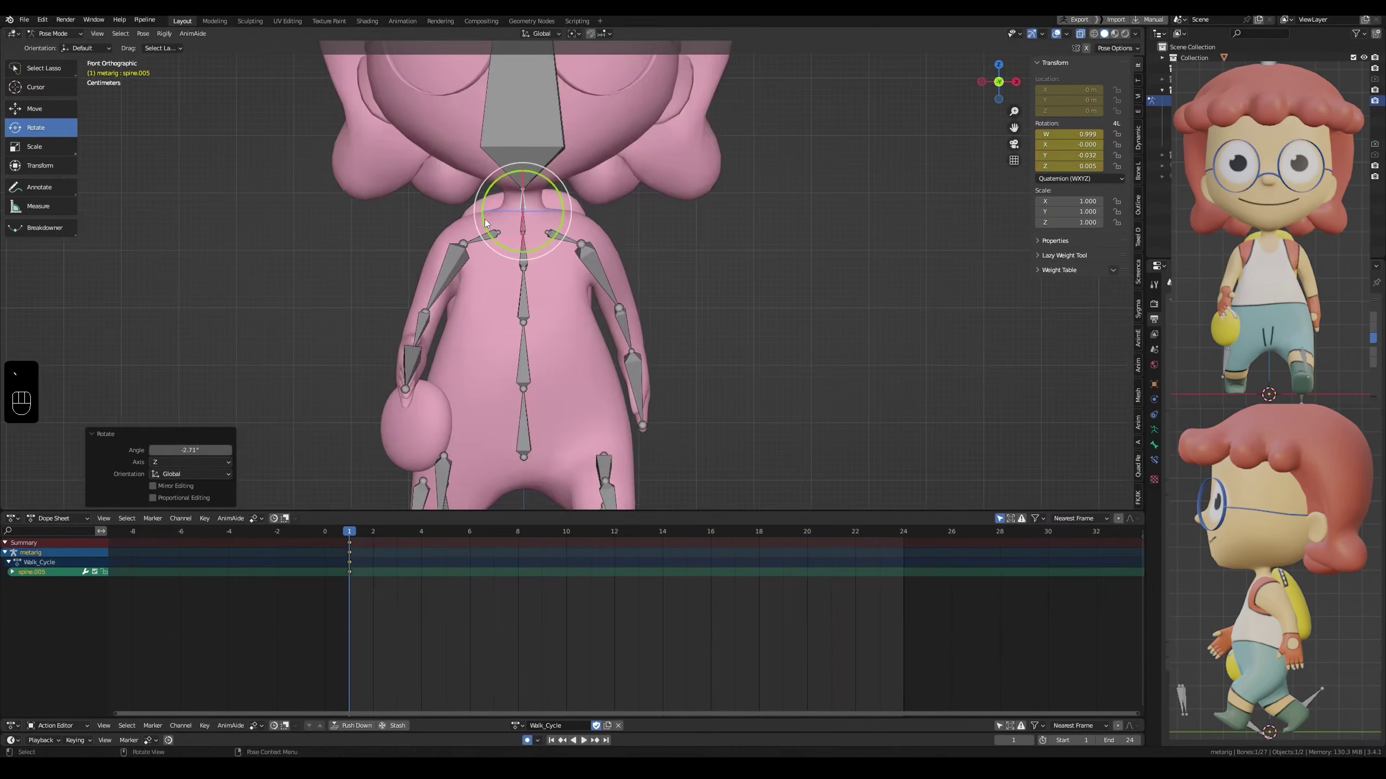
Rotate the spine.005 neck bone back by about 1.05° around the global Z axis, review the figure, and save the file
middle_drag(544, 184, 539, 257)
shift+drag(542, 216, 550, 268)
key(grave)
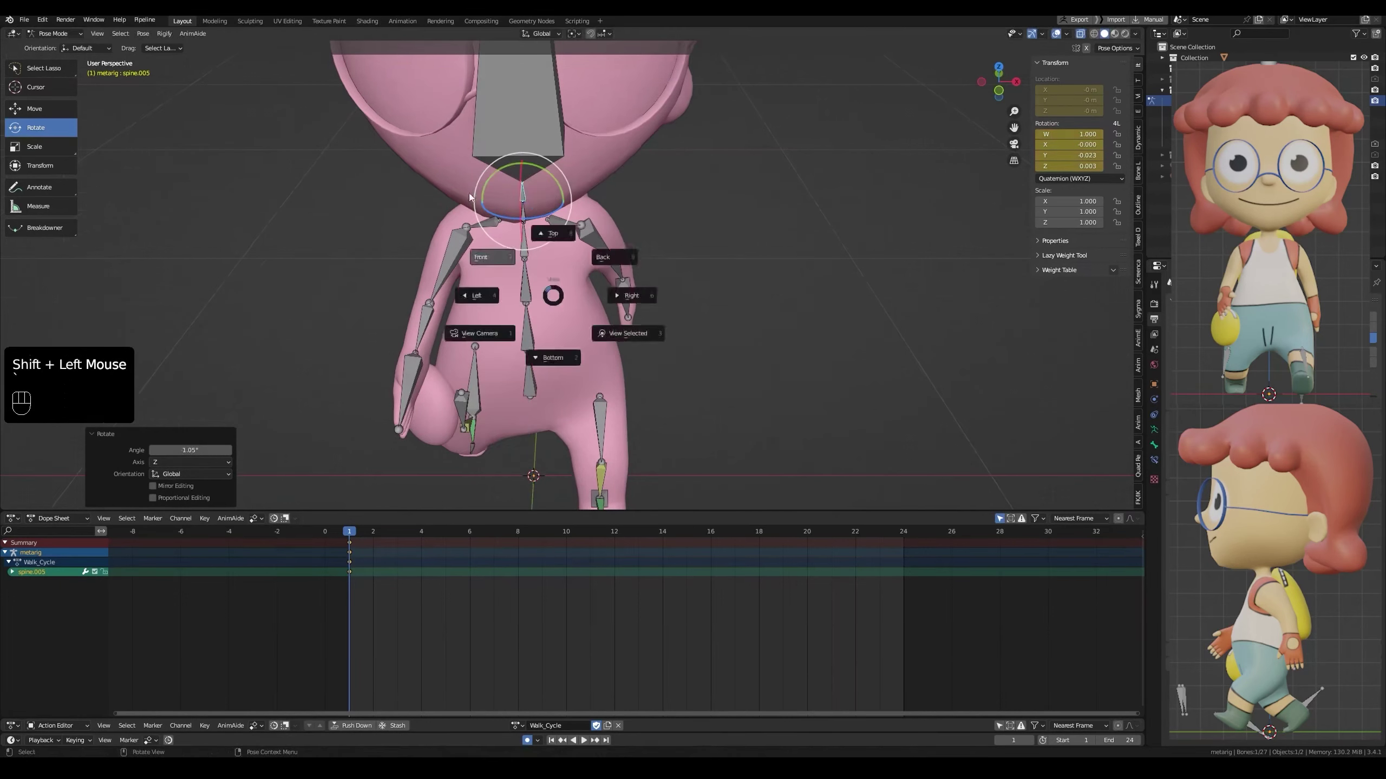
click(506, 243)
key(ctrl+s)
scroll(512, 221, down, 2)
middle_drag(512, 221, 450, 483)
scroll(604, 300, down, 1)
scroll(596, 315, down, 1)
key(ctrl+s)
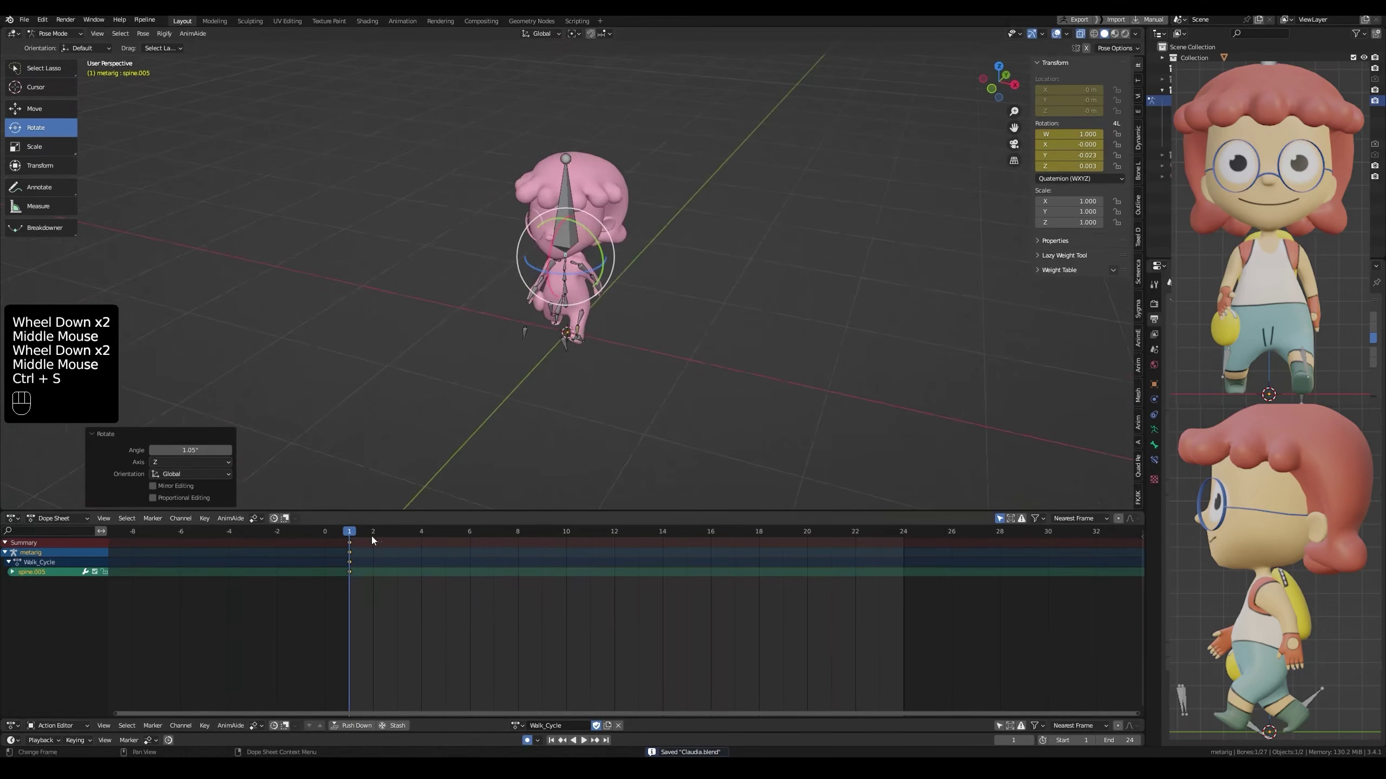
Scrub the timeline past frame 1 and back again to review the pose from the side
drag(351, 536, 357, 537)
drag(445, 536, 504, 539)
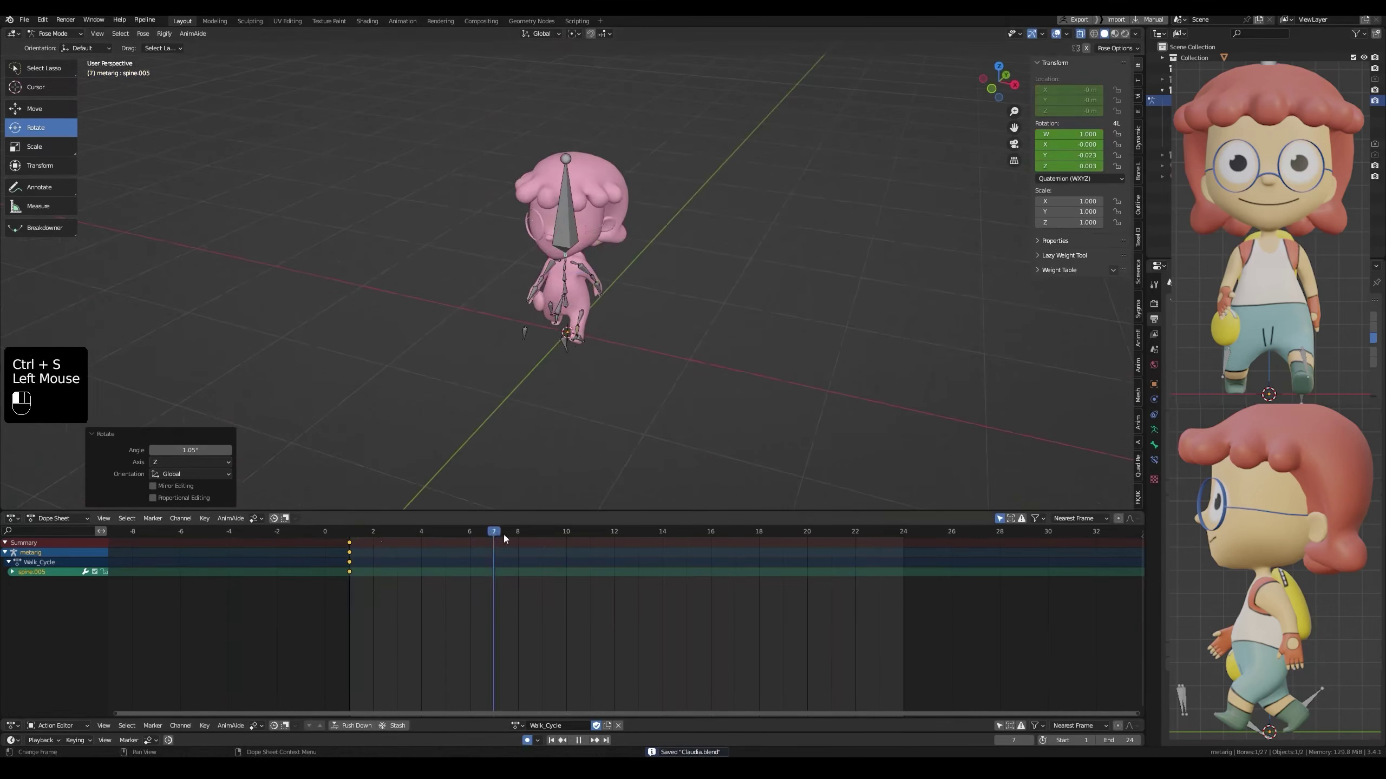
middle_drag(600, 322, 591, 369)
scroll(593, 377, up, 2)
drag(400, 529, 347, 540)
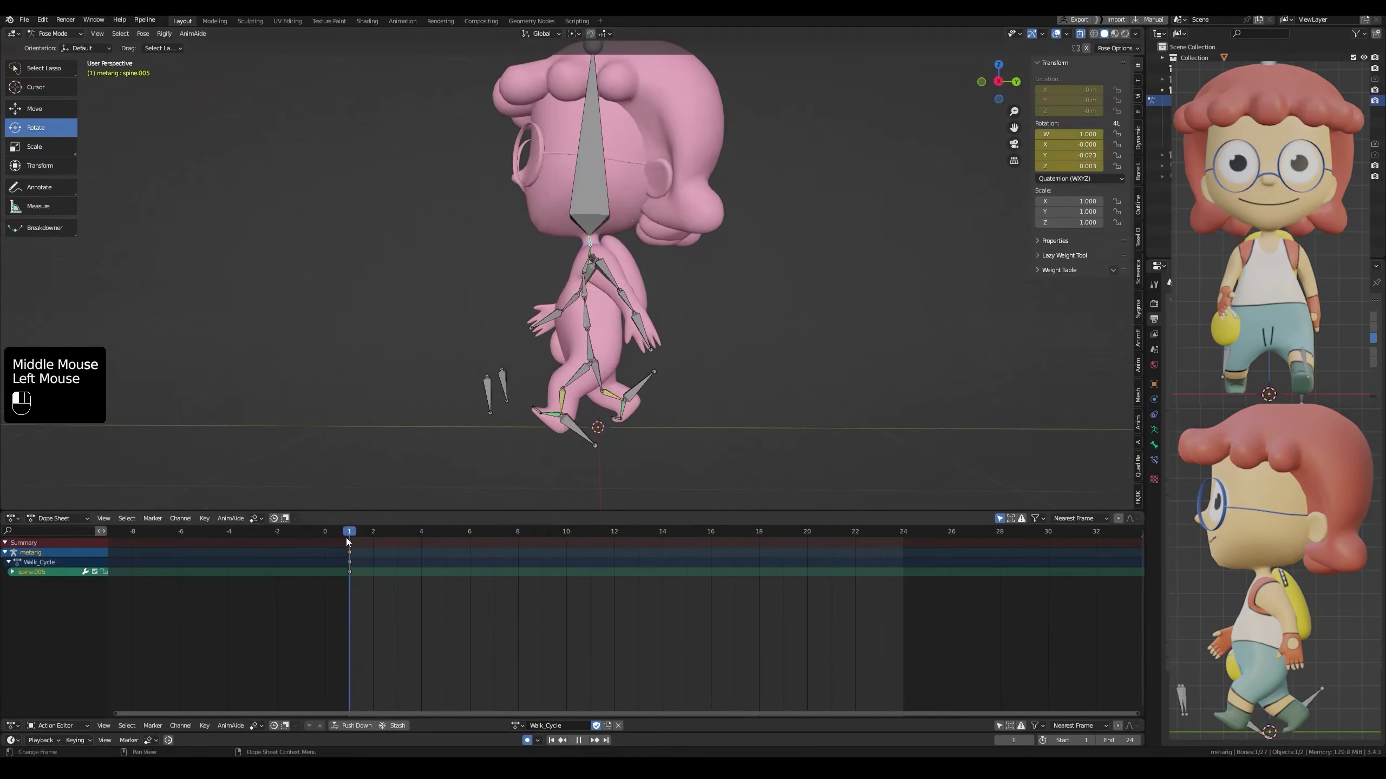
Try clearing the base spine bone's location, undo that, and save the file
middle_drag(603, 372, 435, 504)
key(alt+g)
key(ctrl+z)
key(ctrl+s)
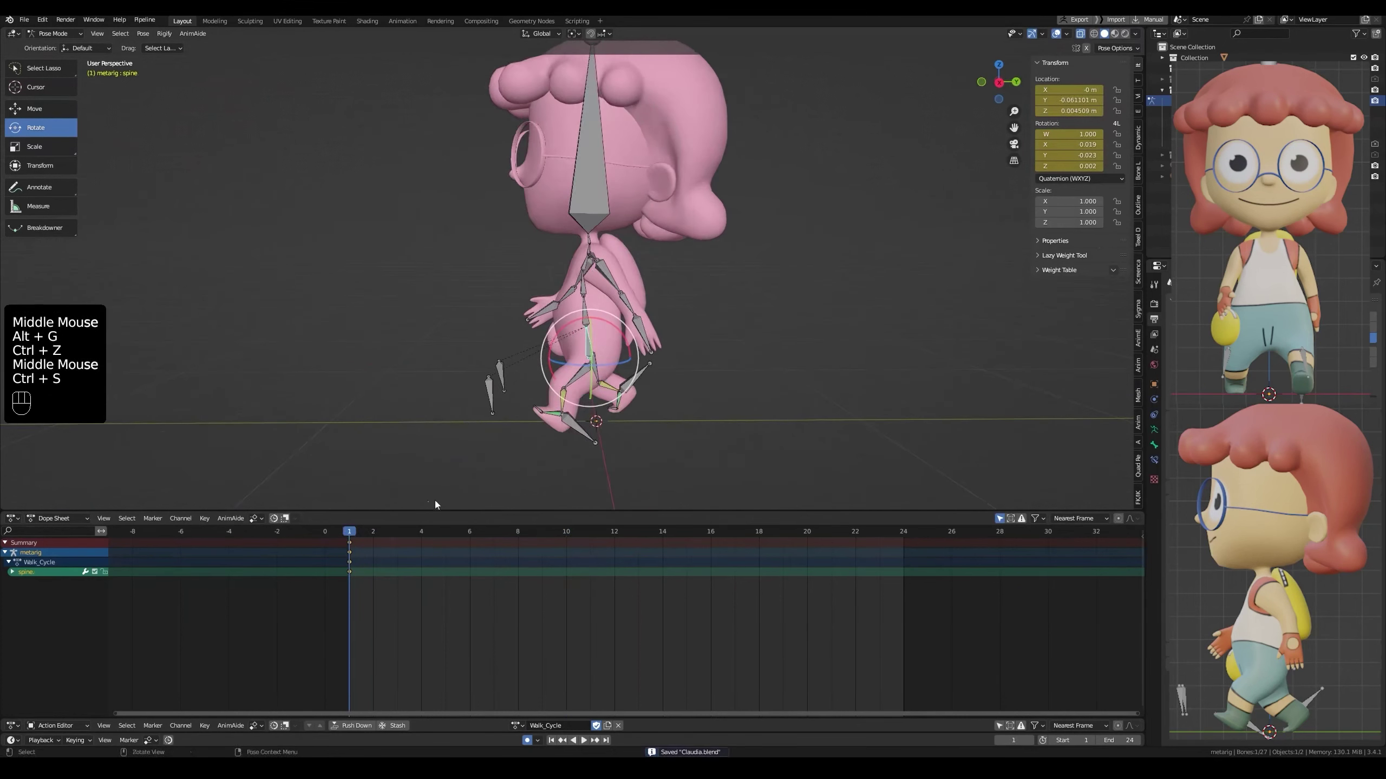
Select all bones, copy their keyframes at frame 1, and paste them flipped at frame 13
click(363, 607)
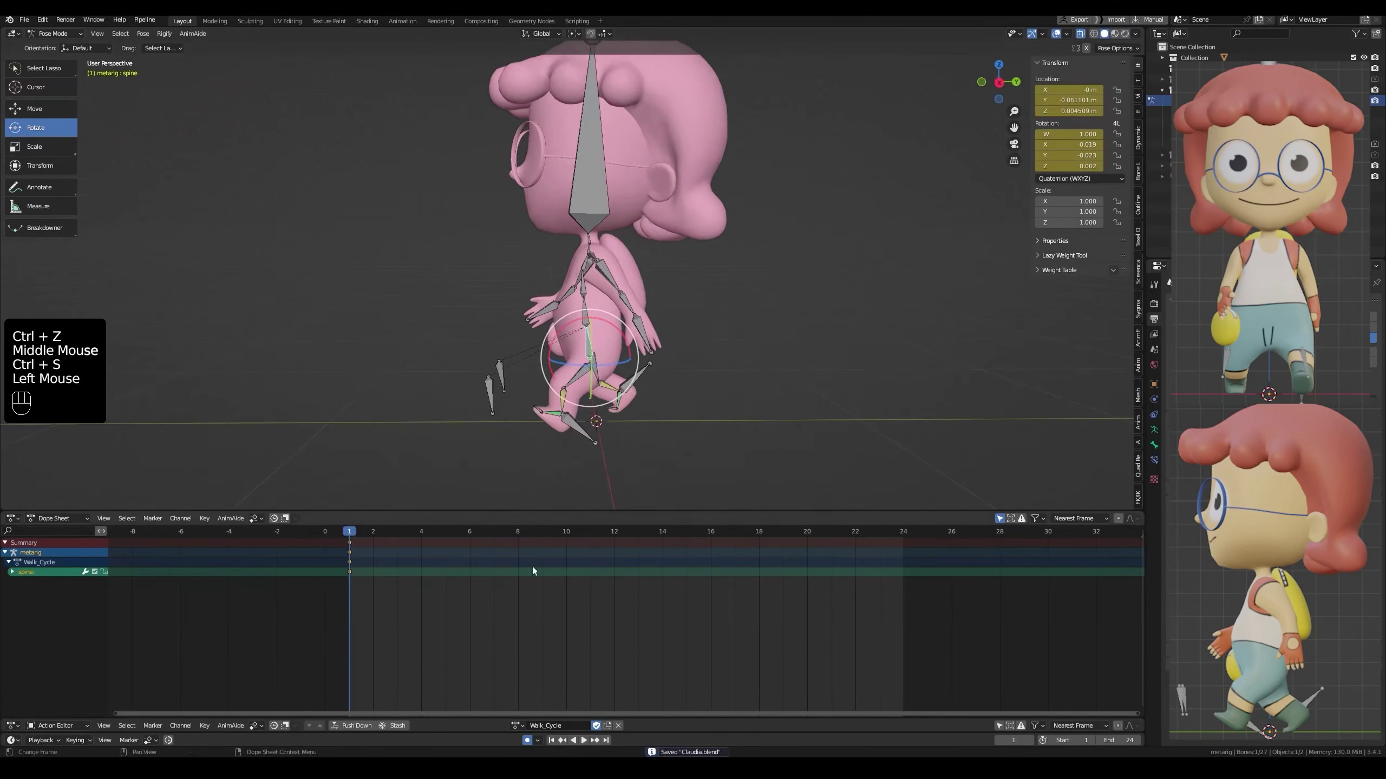
key(a)
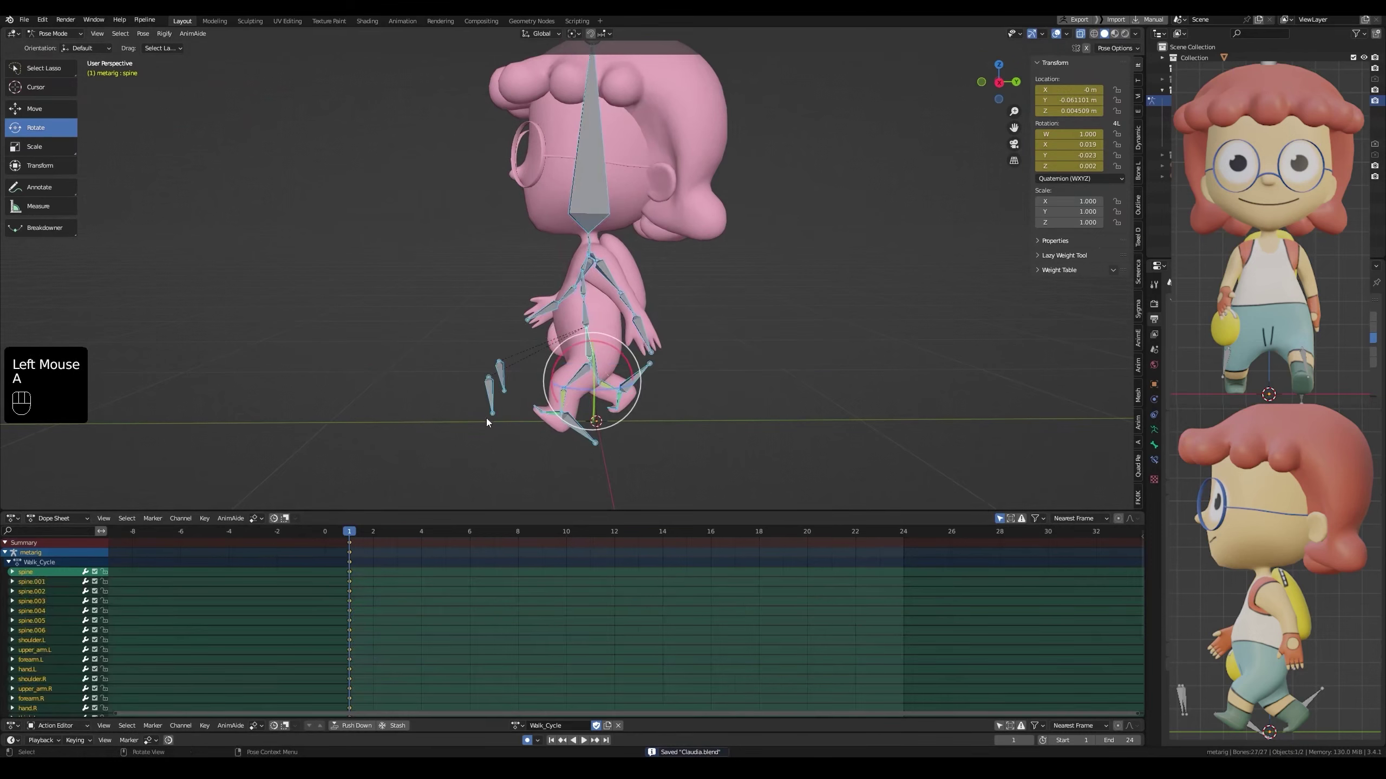
key(g)
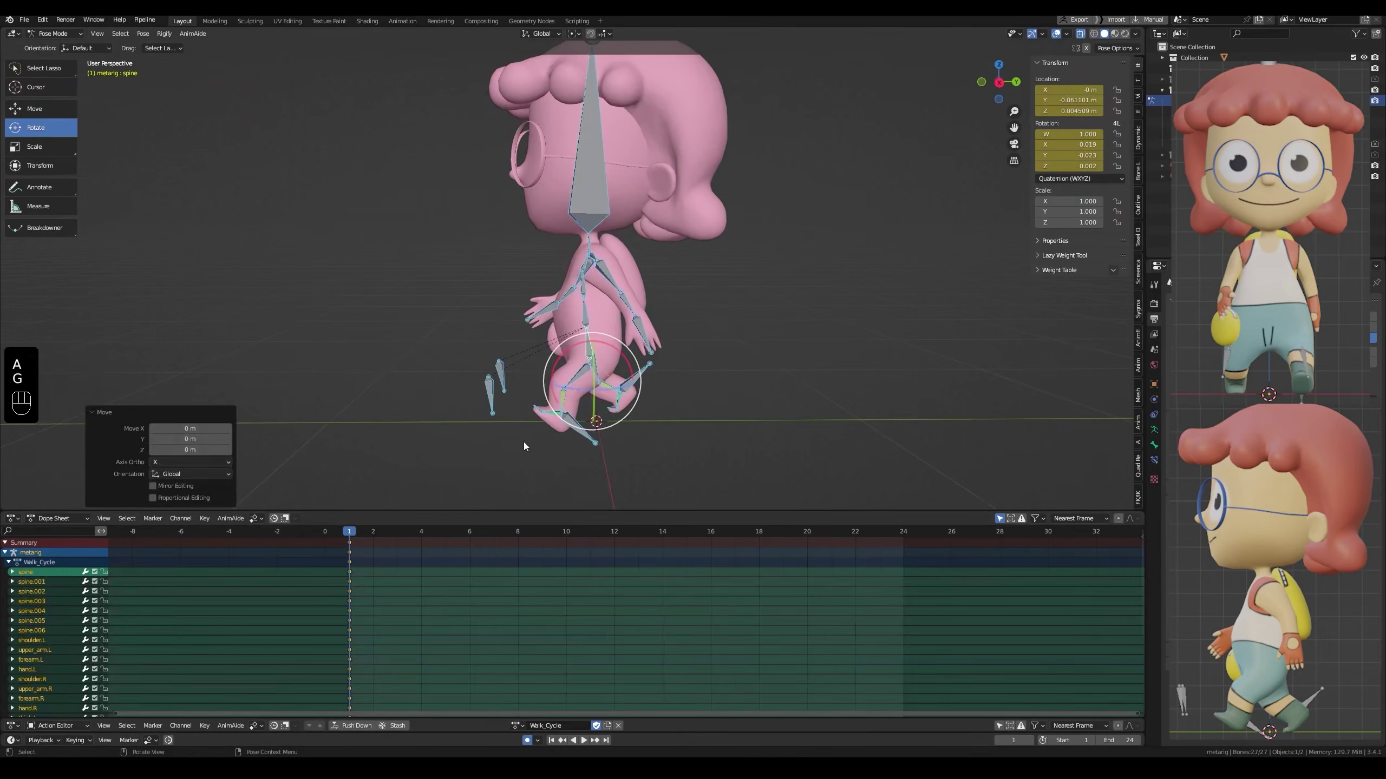
drag(322, 580, 356, 540)
key(shift+d)
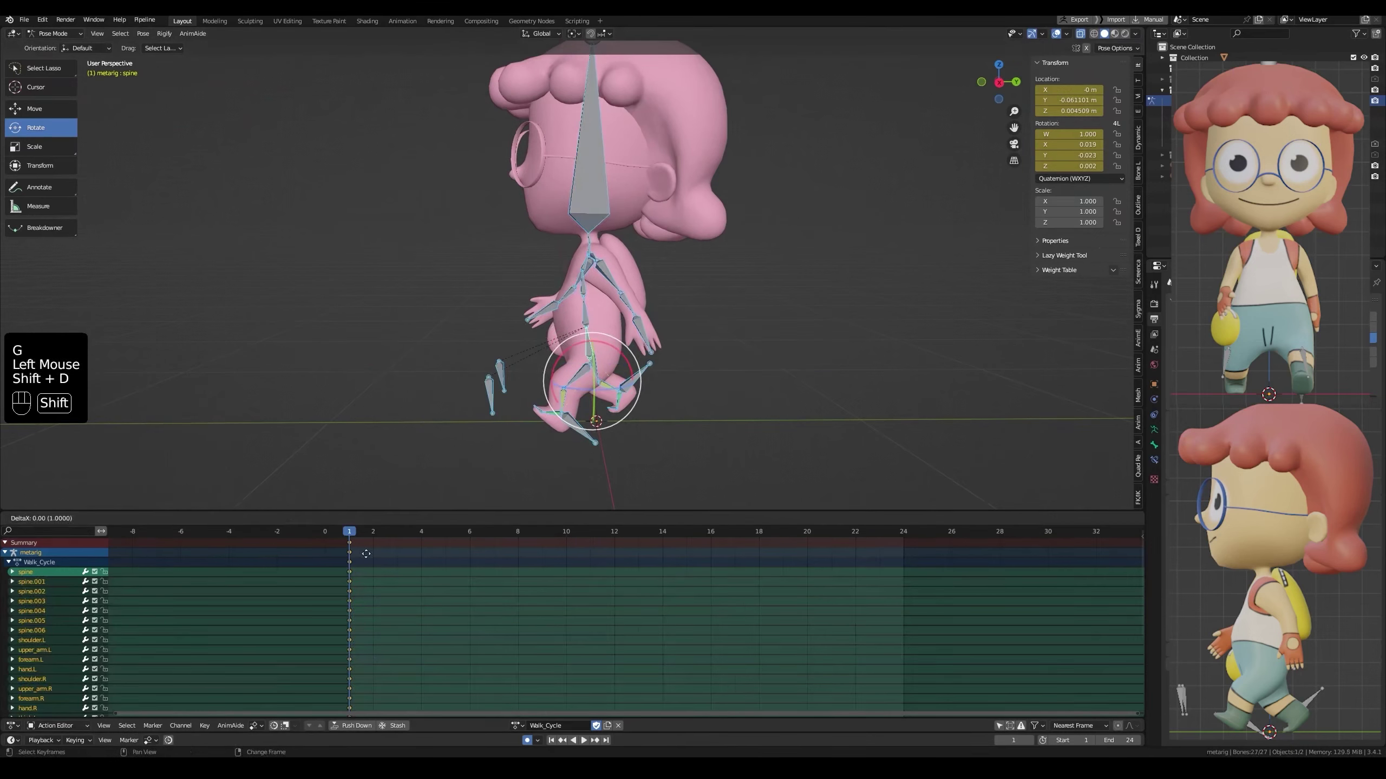
right_click(537, 563)
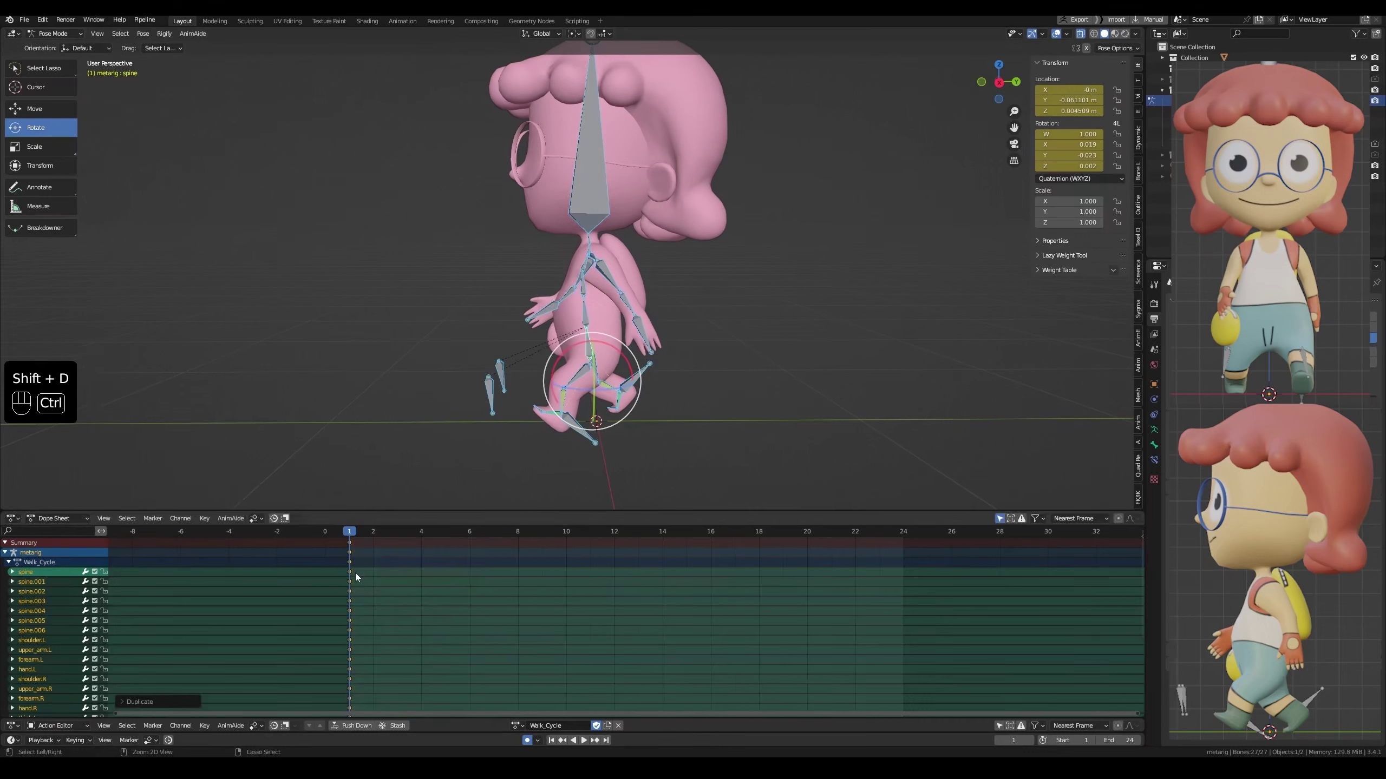
key(ctrl+c)
drag(563, 537, 596, 535)
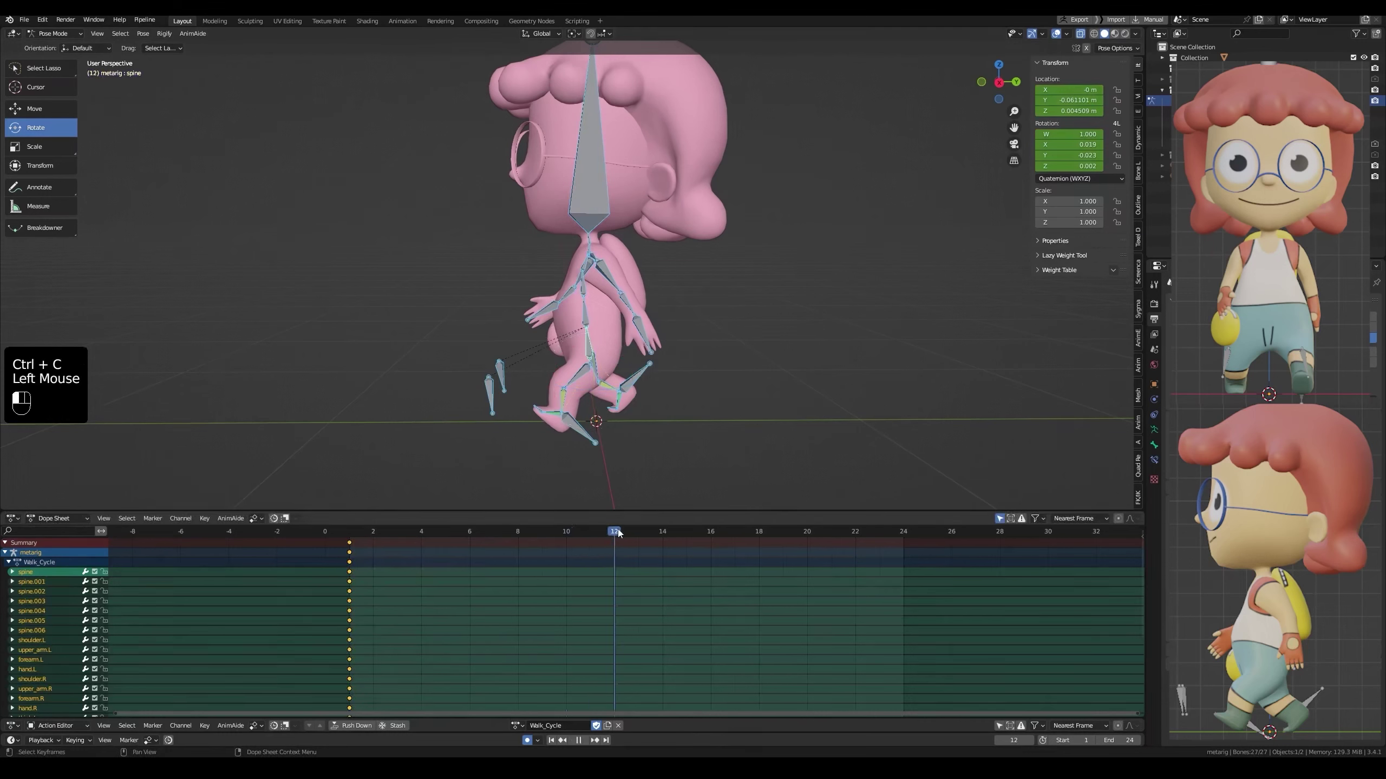
key(ctrl+shift+v)
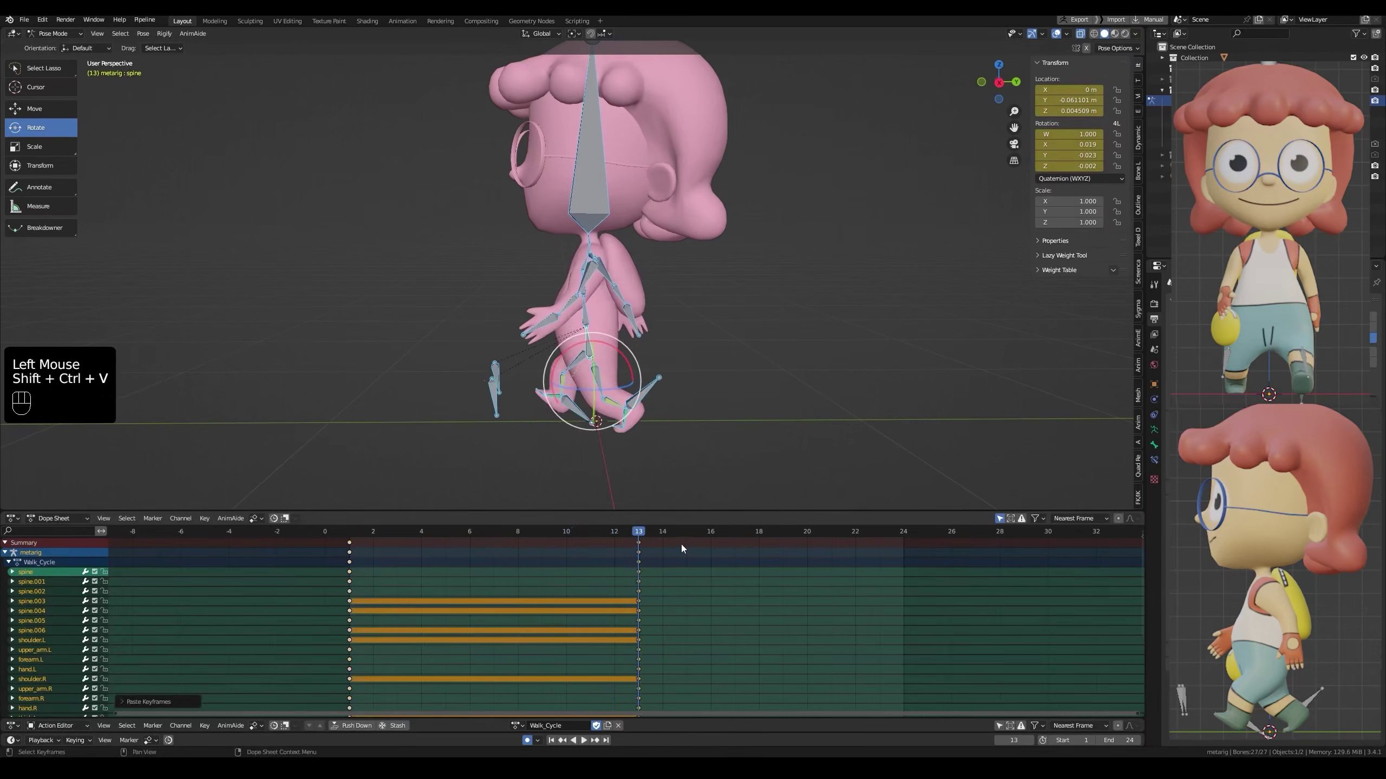
Review the motion between the two contact poses, save the file, and return to frame 1
drag(644, 541, 348, 575)
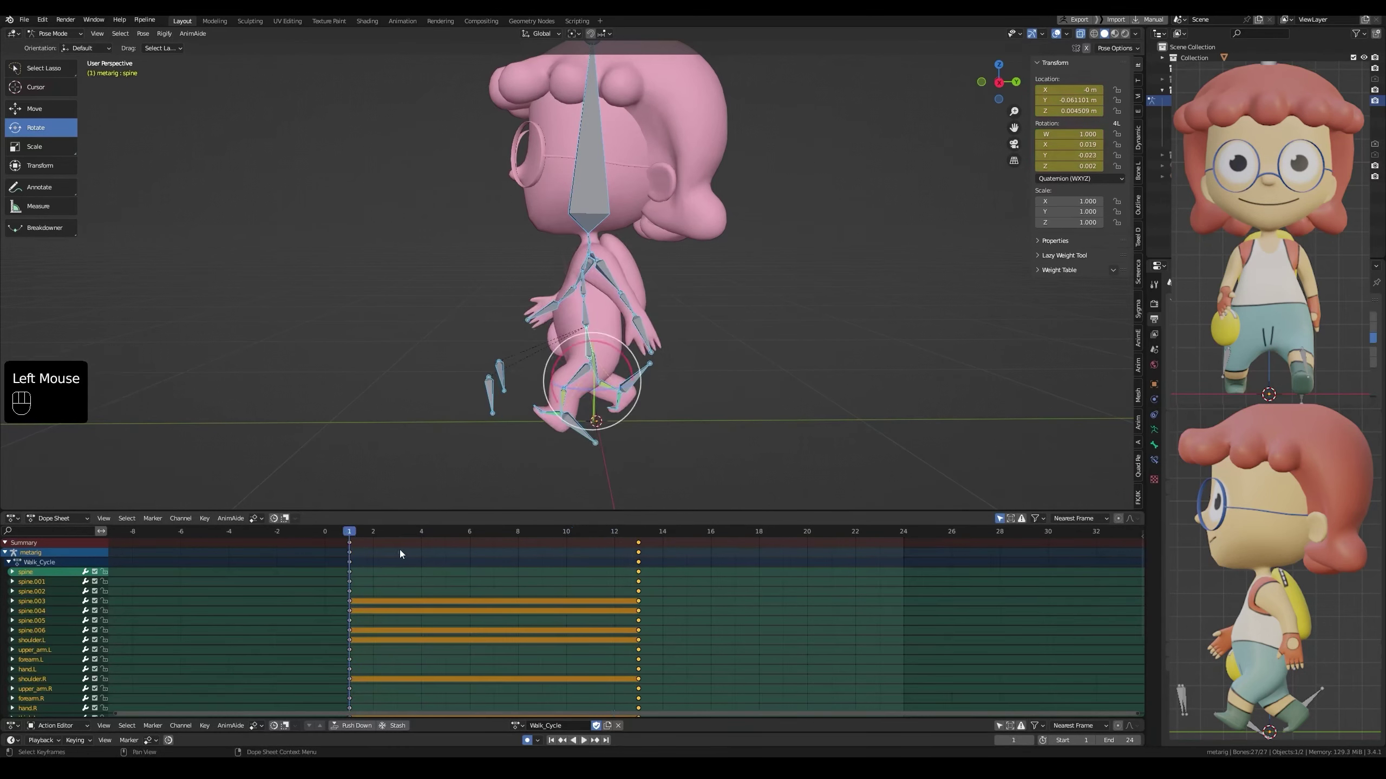
key(space)
key(space)
key(ctrl+s)
click(436, 546)
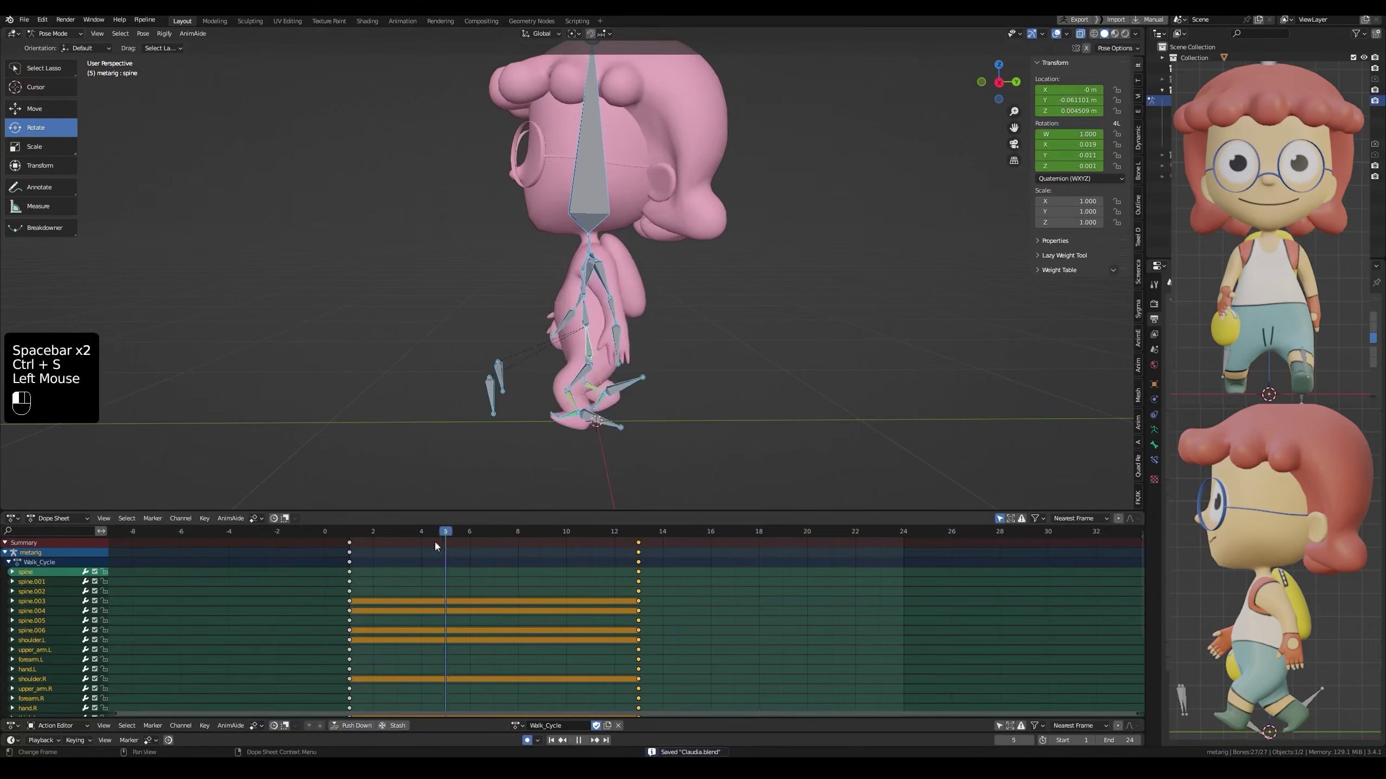
drag(437, 546, 345, 571)
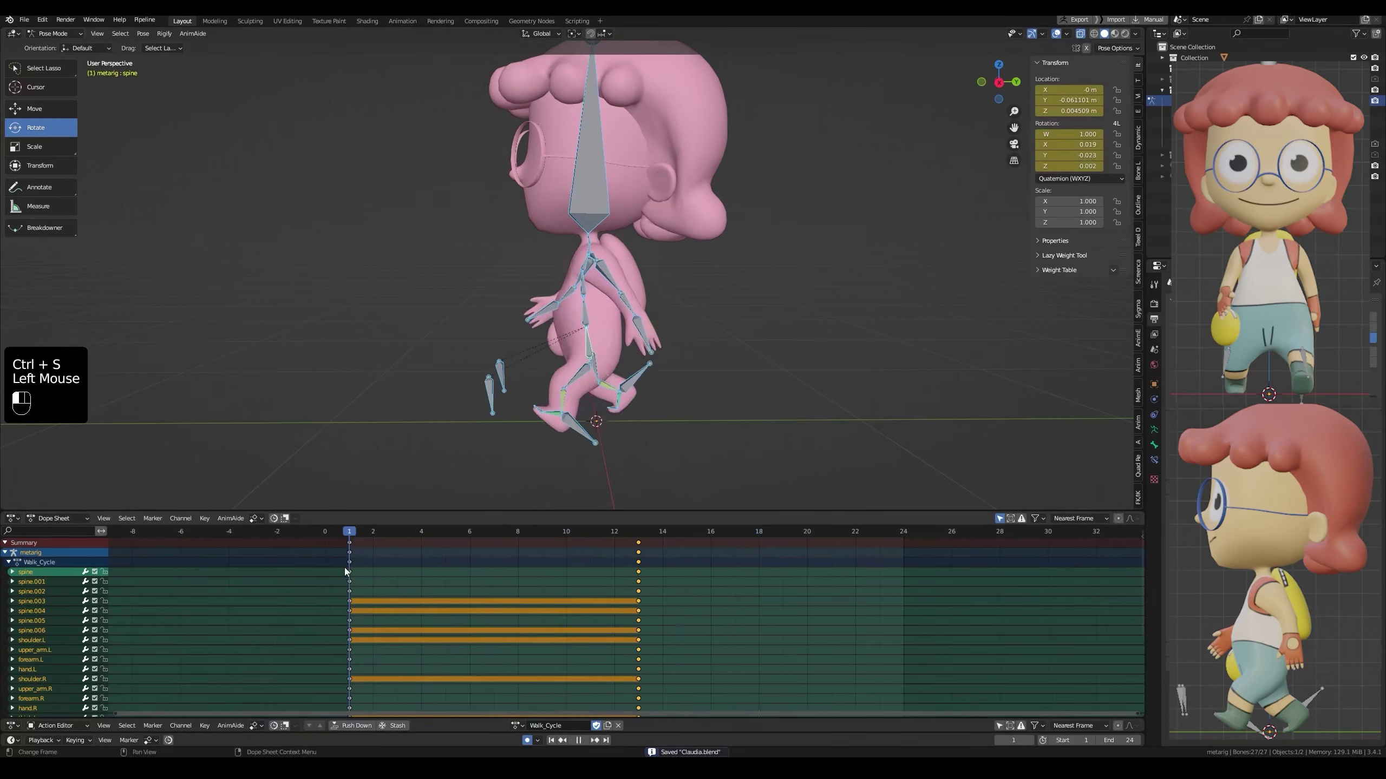
Move the front foot's IK control slightly forward along the Y axis at frame 1 in the right side view
middle_drag(545, 355, 562, 338)
scroll(562, 339, up, 2)
shift+middle_drag(551, 415, 551, 349)
key(ctrl+s)
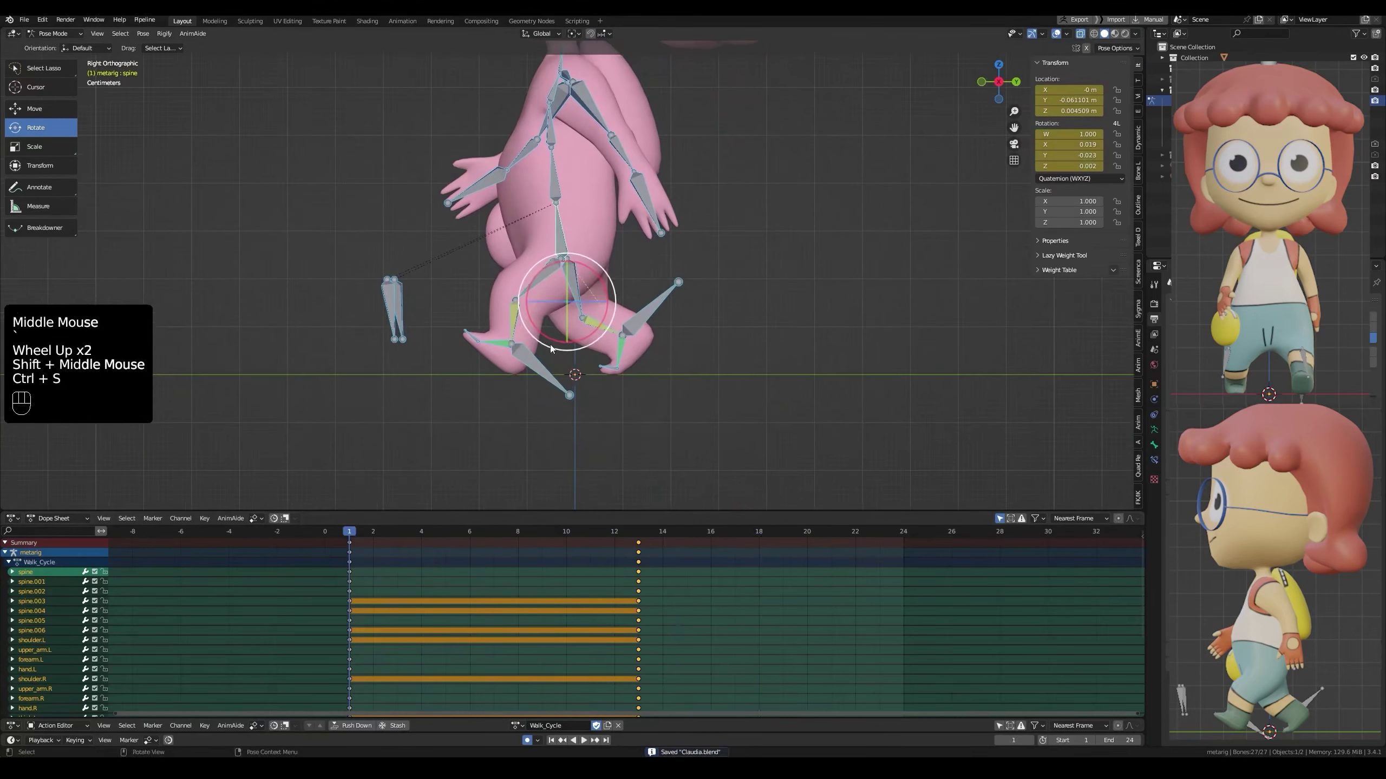
click(534, 354)
key(w)
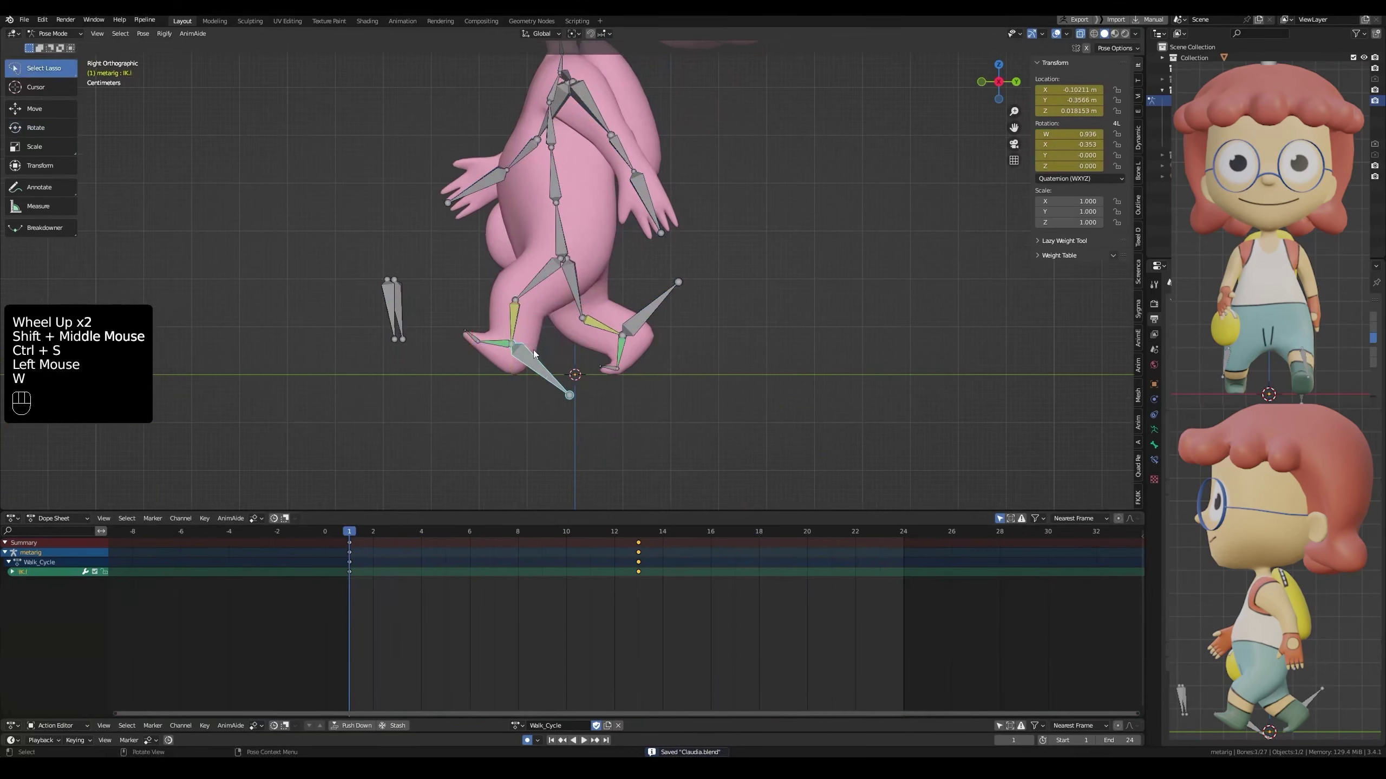
click(38, 110)
drag(552, 345, 539, 349)
Move the rear foot's IK control slightly backward along Y, fine-tune the front foot's IK control, and save the file
click(652, 311)
drag(662, 338, 668, 337)
key(ctrl+s)
click(530, 373)
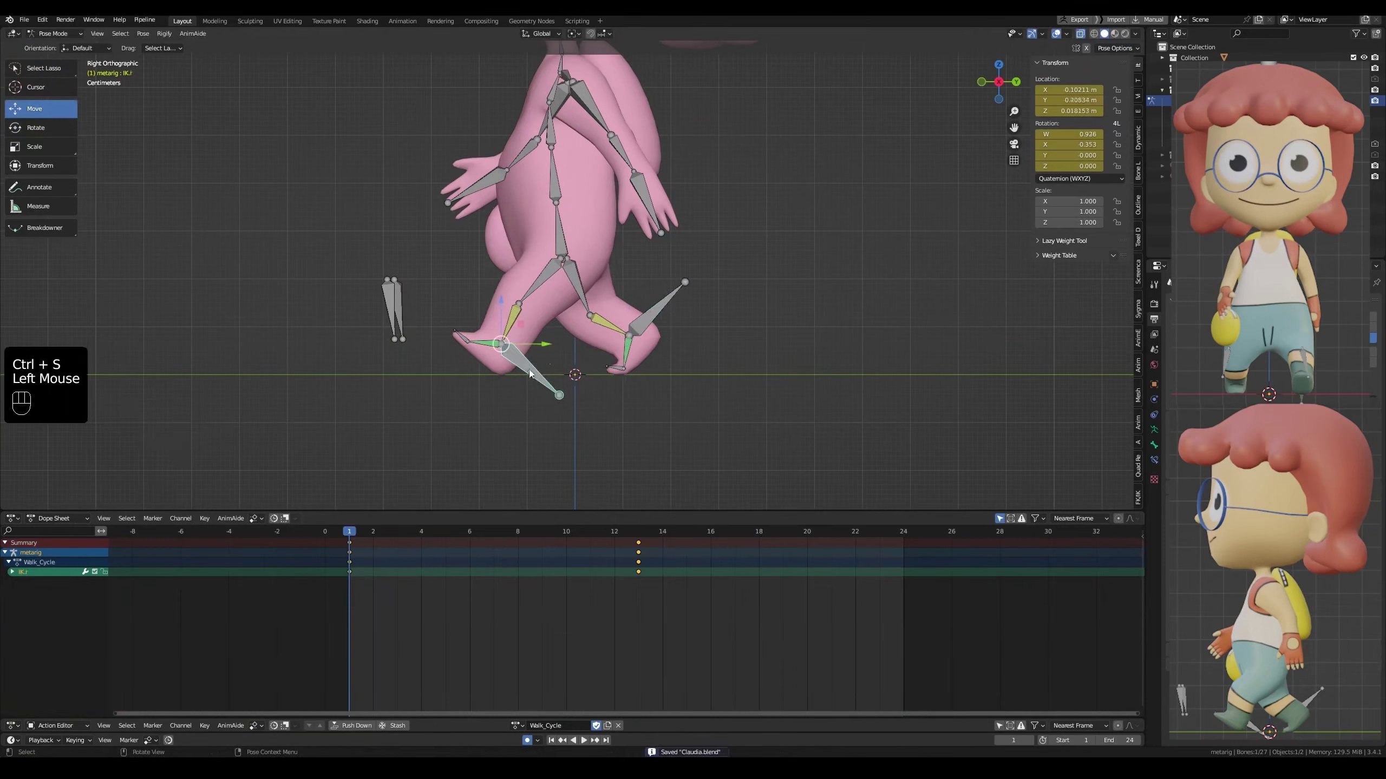
drag(546, 344, 545, 345)
key(ctrl+s)
Copy the frame 1 keyframes of all bones again, paste them flipped at frame 13, and save the file
click(620, 395)
key(a)
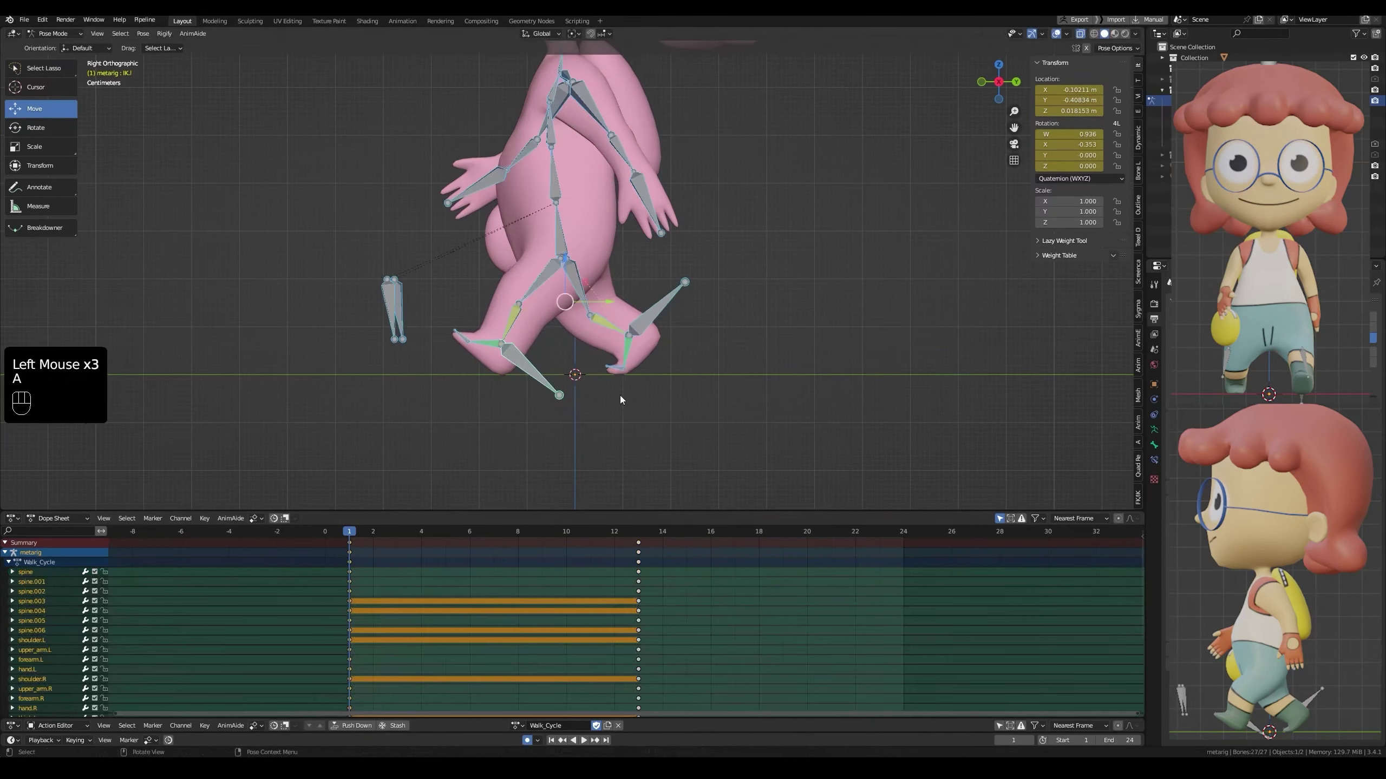
click(349, 542)
key(ctrl+c)
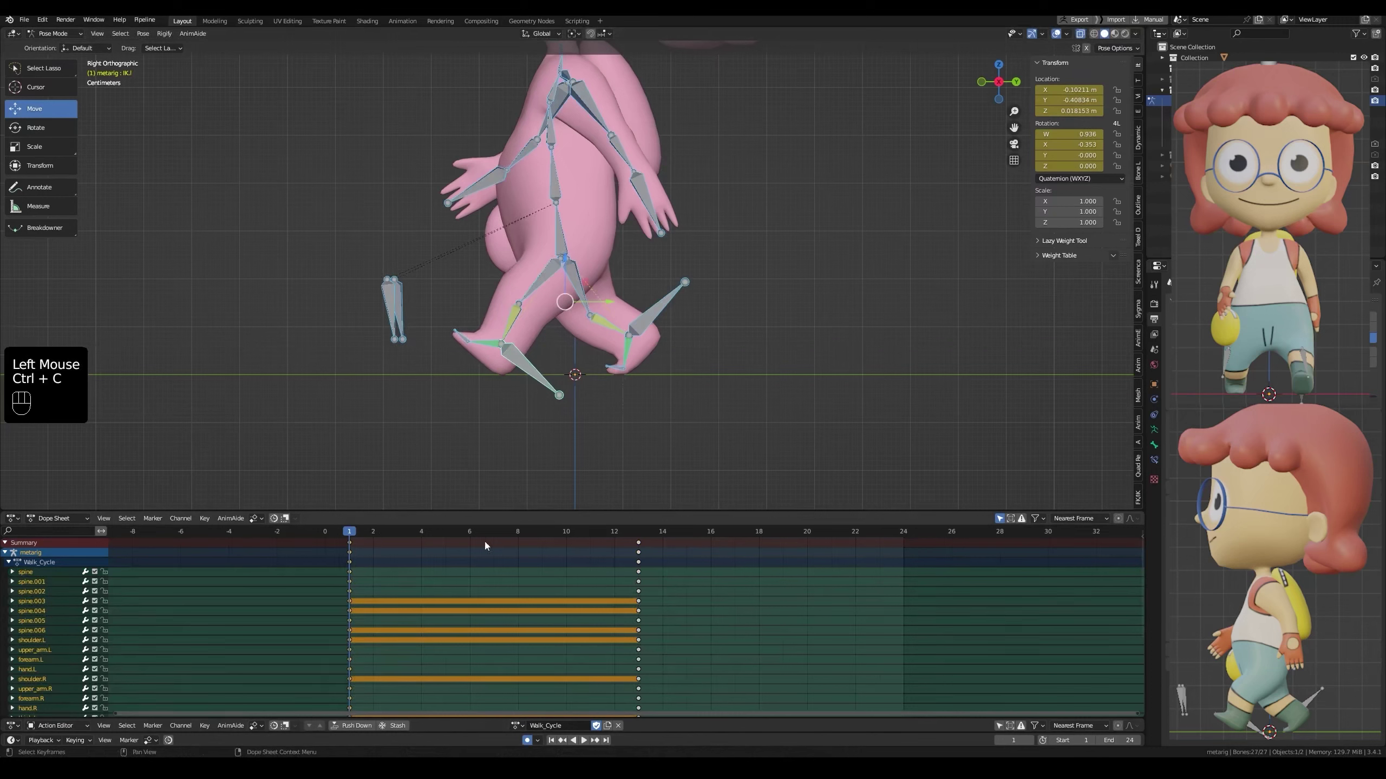
click(638, 537)
key(ctrl+shift+v)
key(ctrl+shift+v)
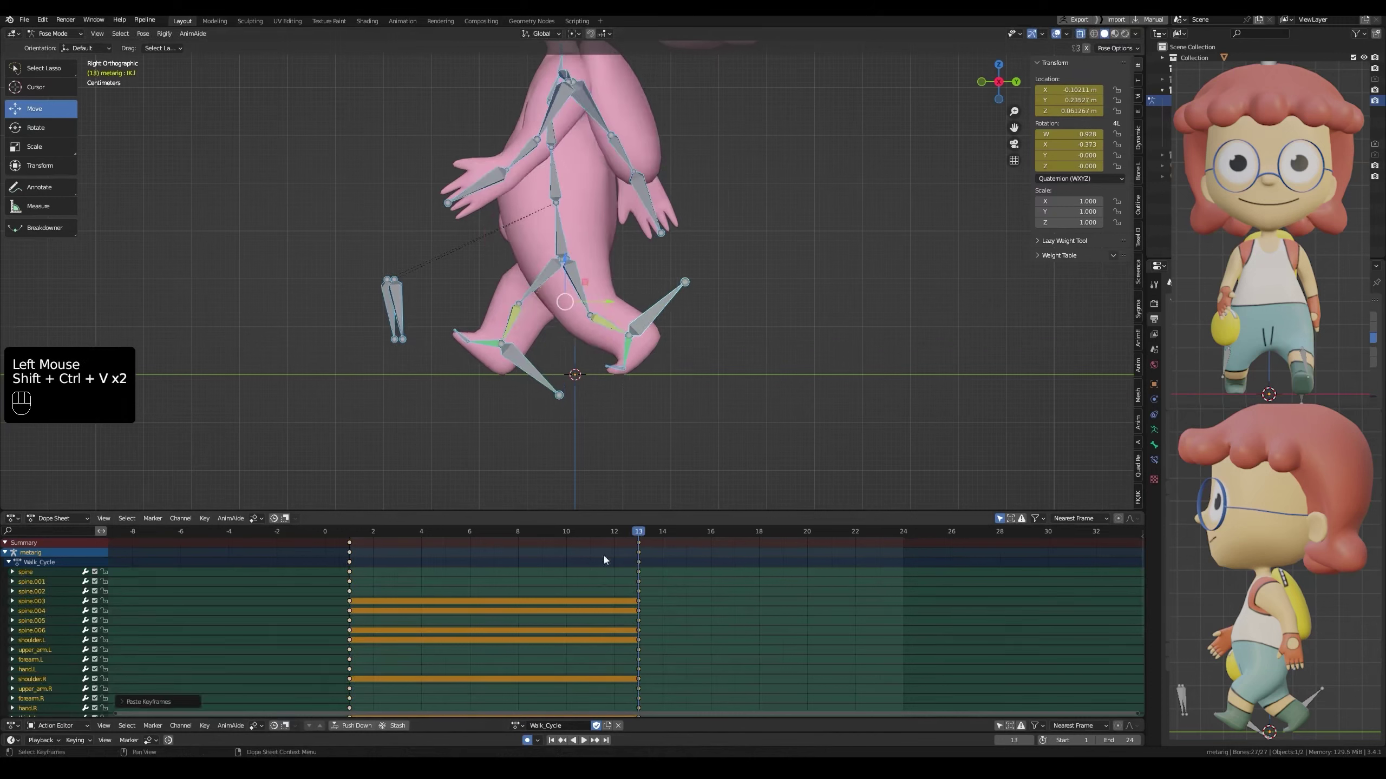
key(ctrl+s)
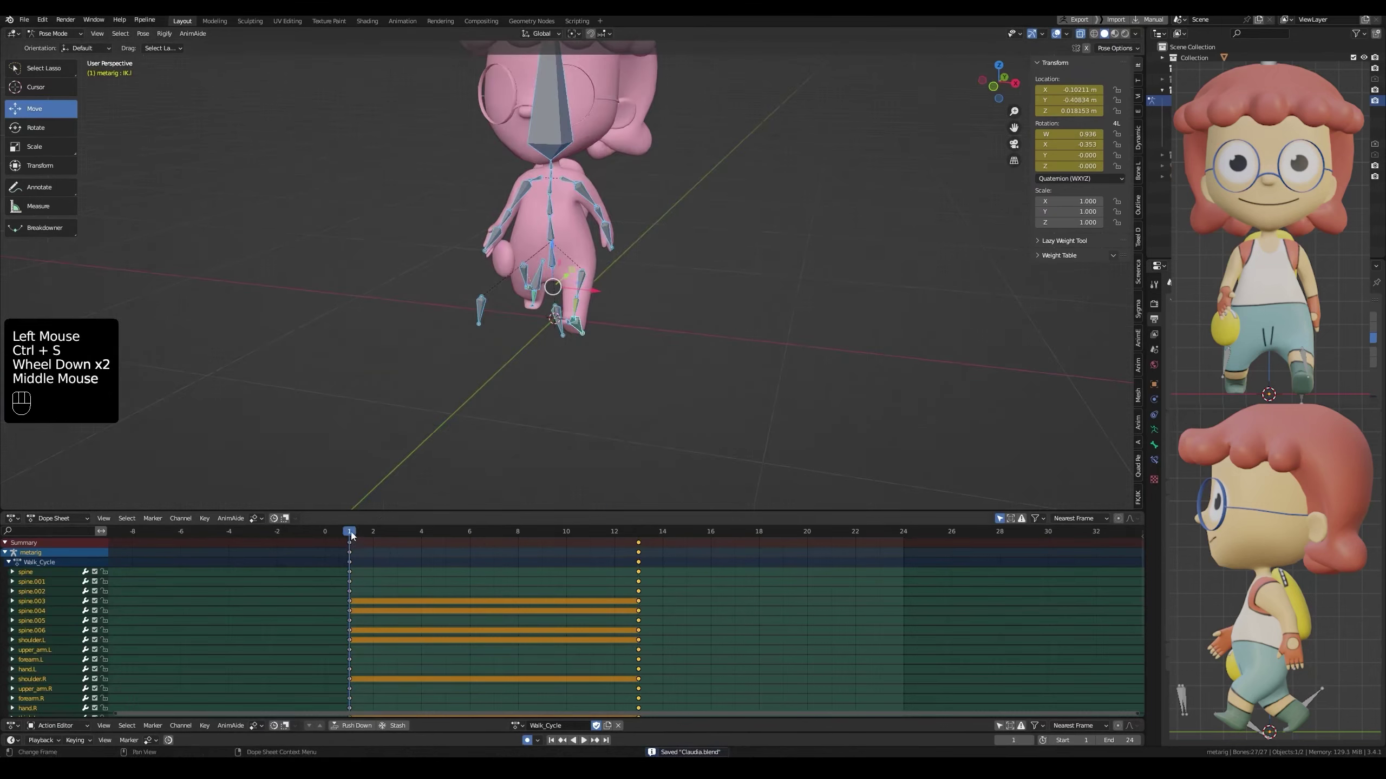
Go to frame 7 and raise the spine root bone along Z in the right side view
drag(352, 537, 494, 532)
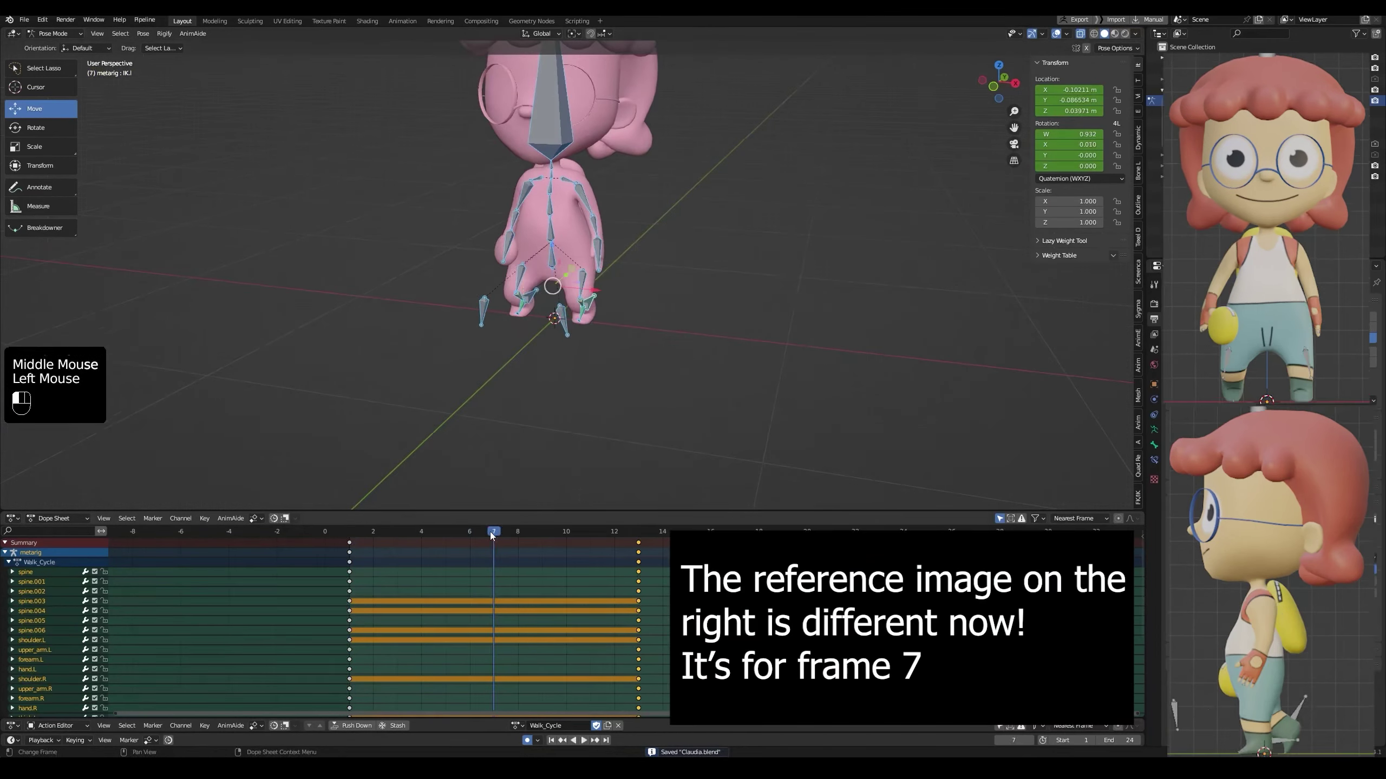
middle_drag(601, 322, 725, 299)
scroll(591, 321, up, 2)
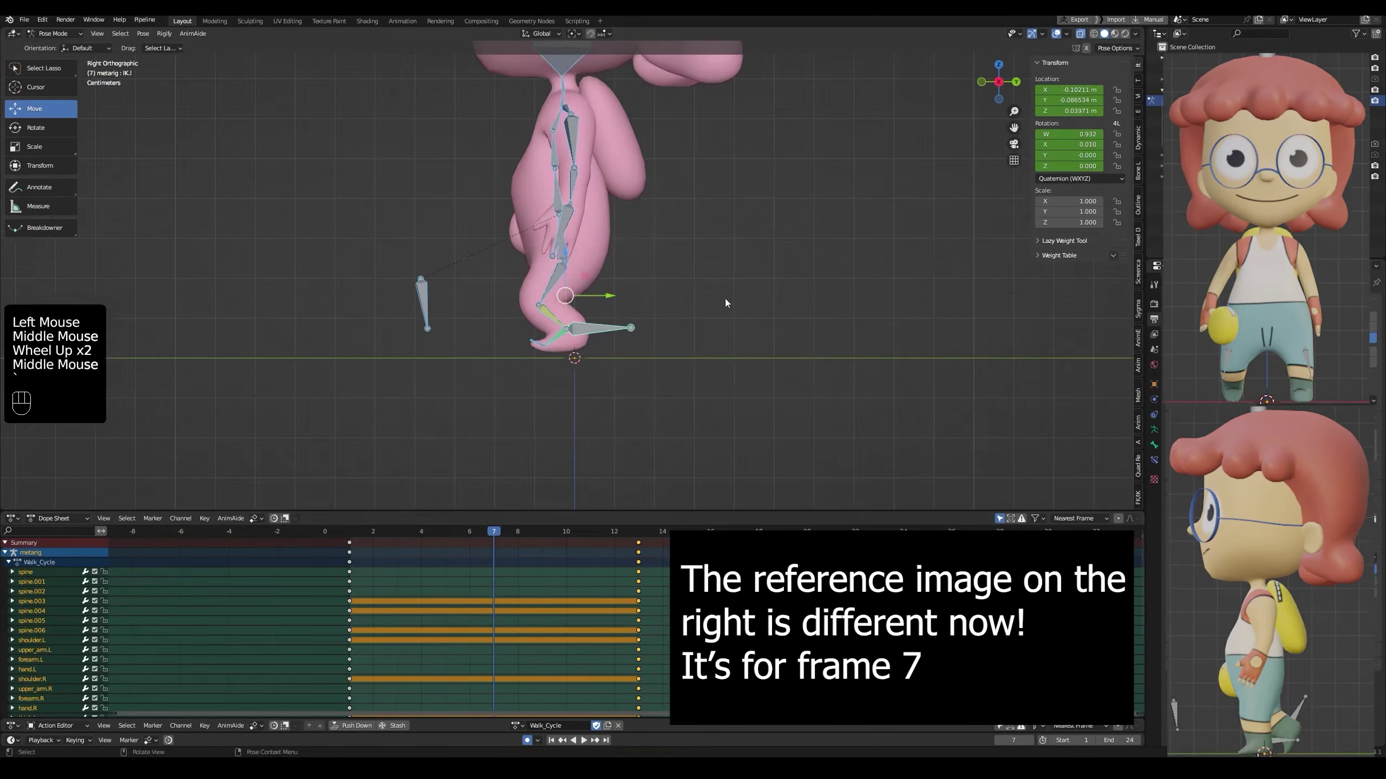
key(ctrl+s)
scroll(583, 277, up, 2)
click(556, 237)
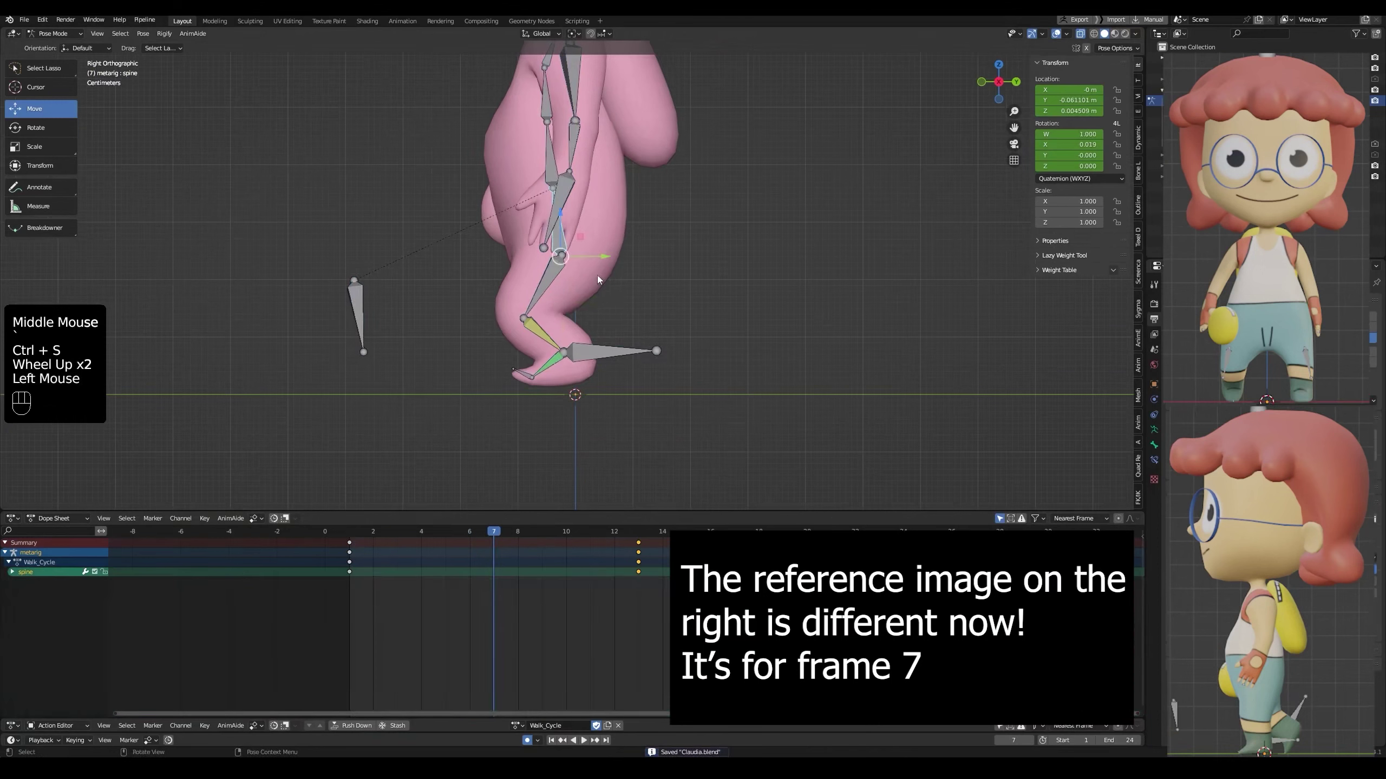
drag(561, 235, 563, 207)
Clear the left toe's rotation and lower the left foot's IK control by about 0.014 m along Z at frame 7
click(576, 346)
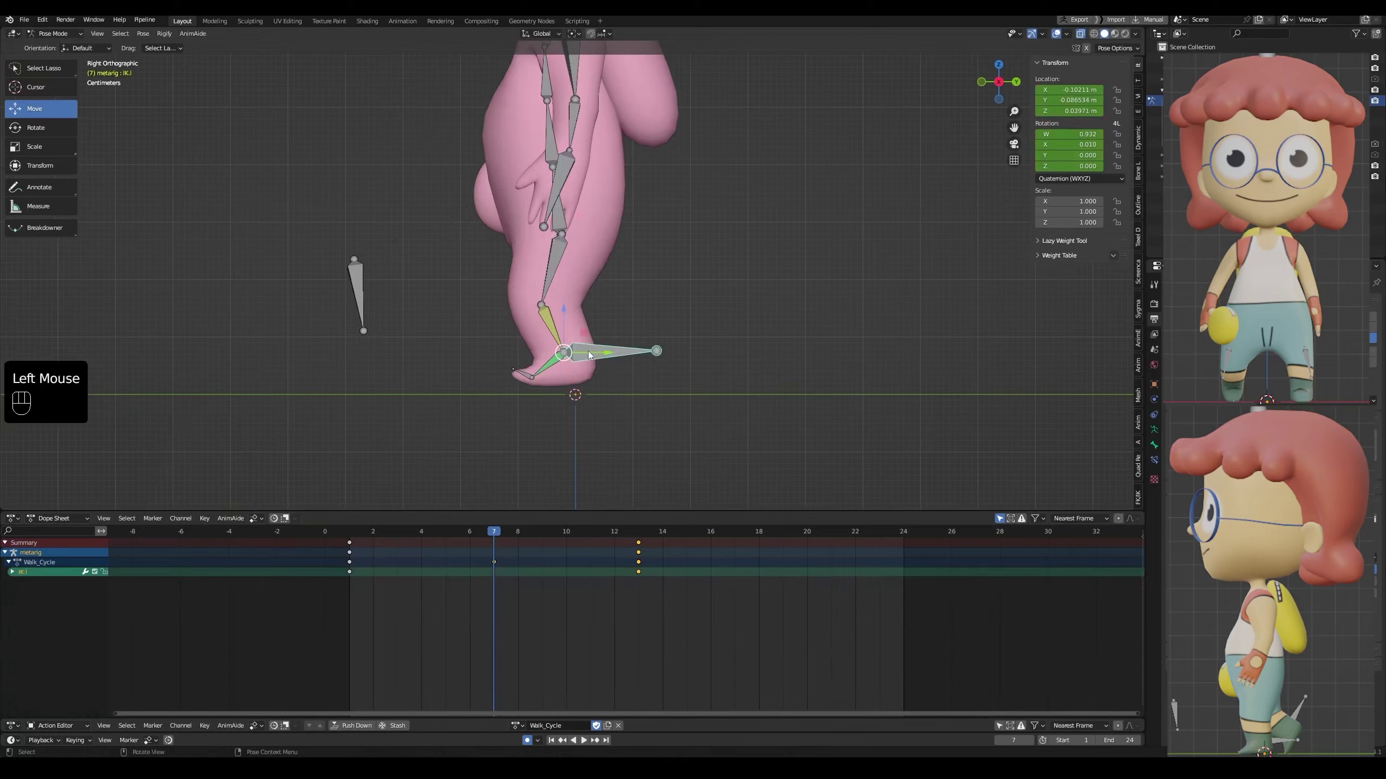
click(528, 382)
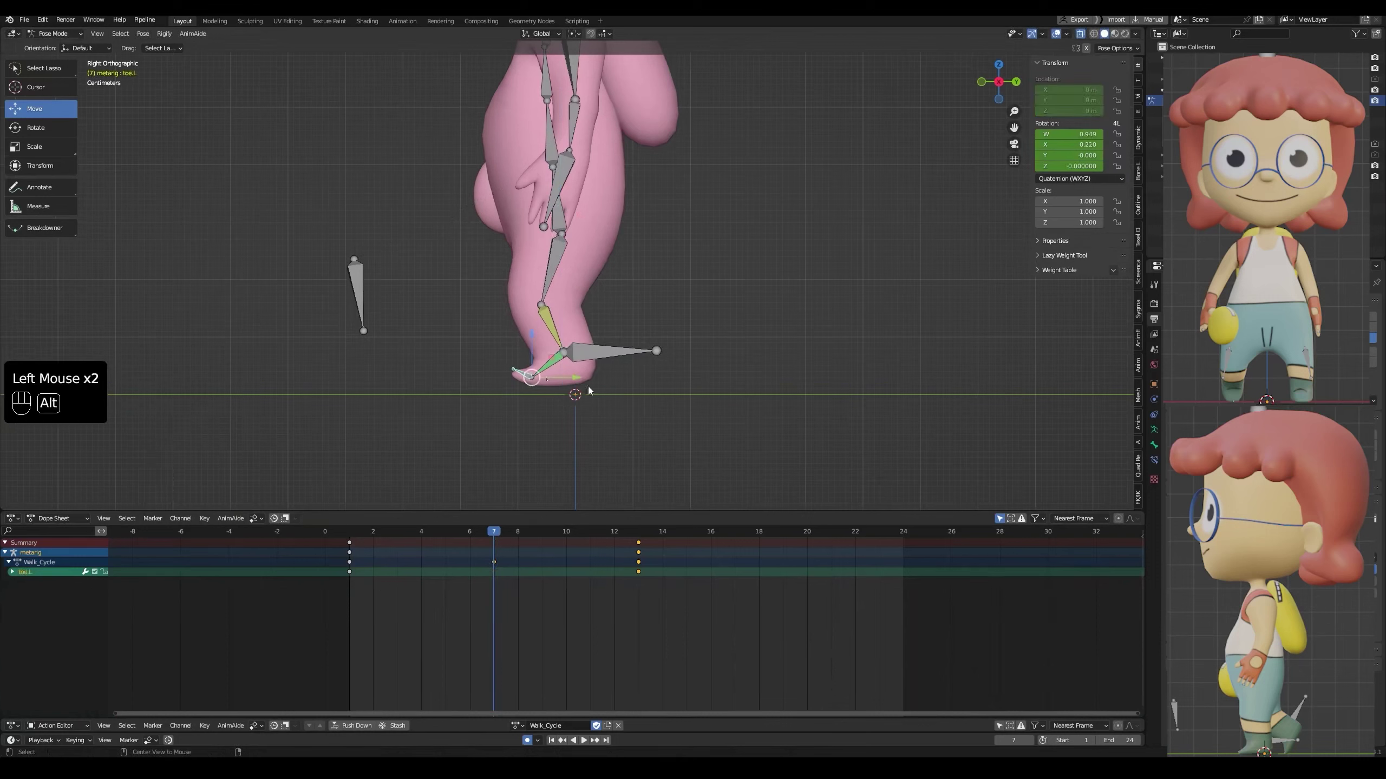
key(alt+r)
key(alt+g)
click(584, 367)
key(alt+g)
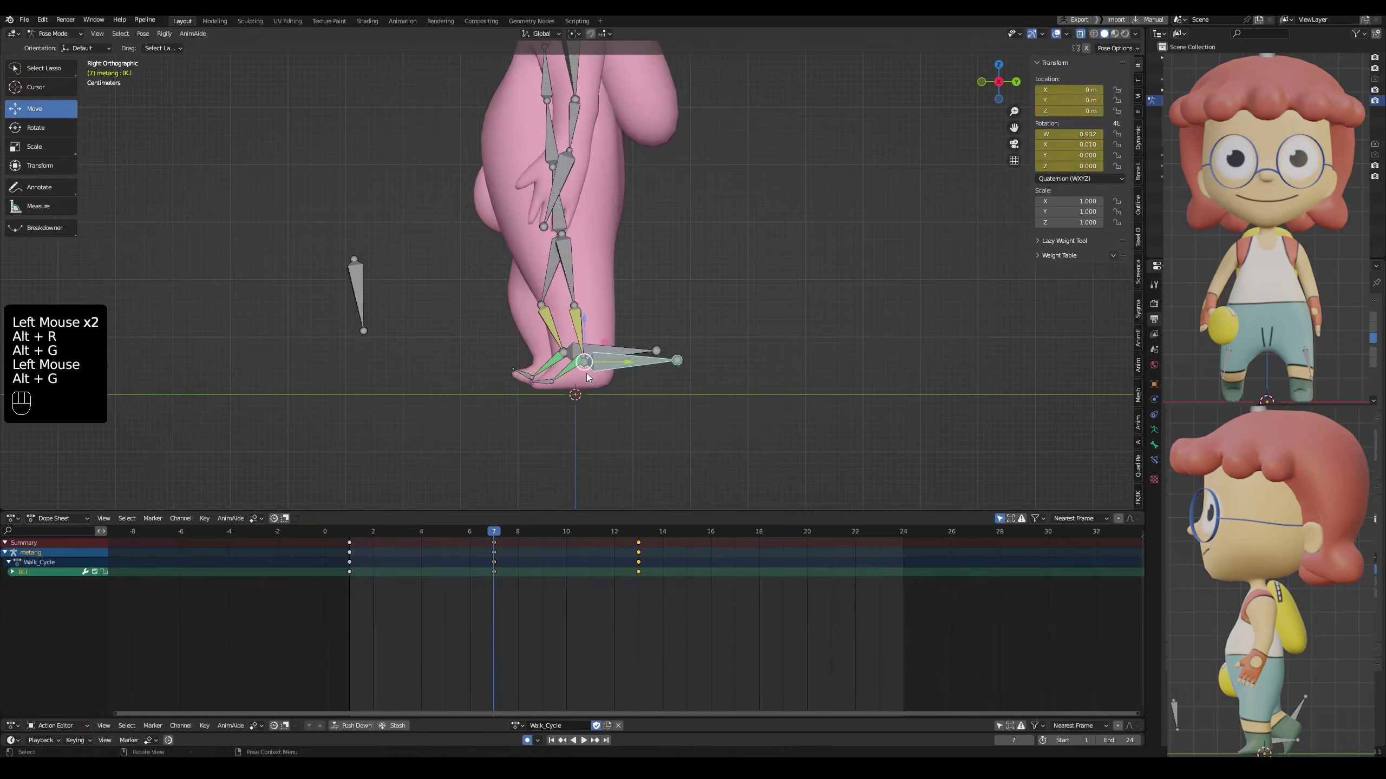
key(ctrl+z)
drag(566, 331, 565, 338)
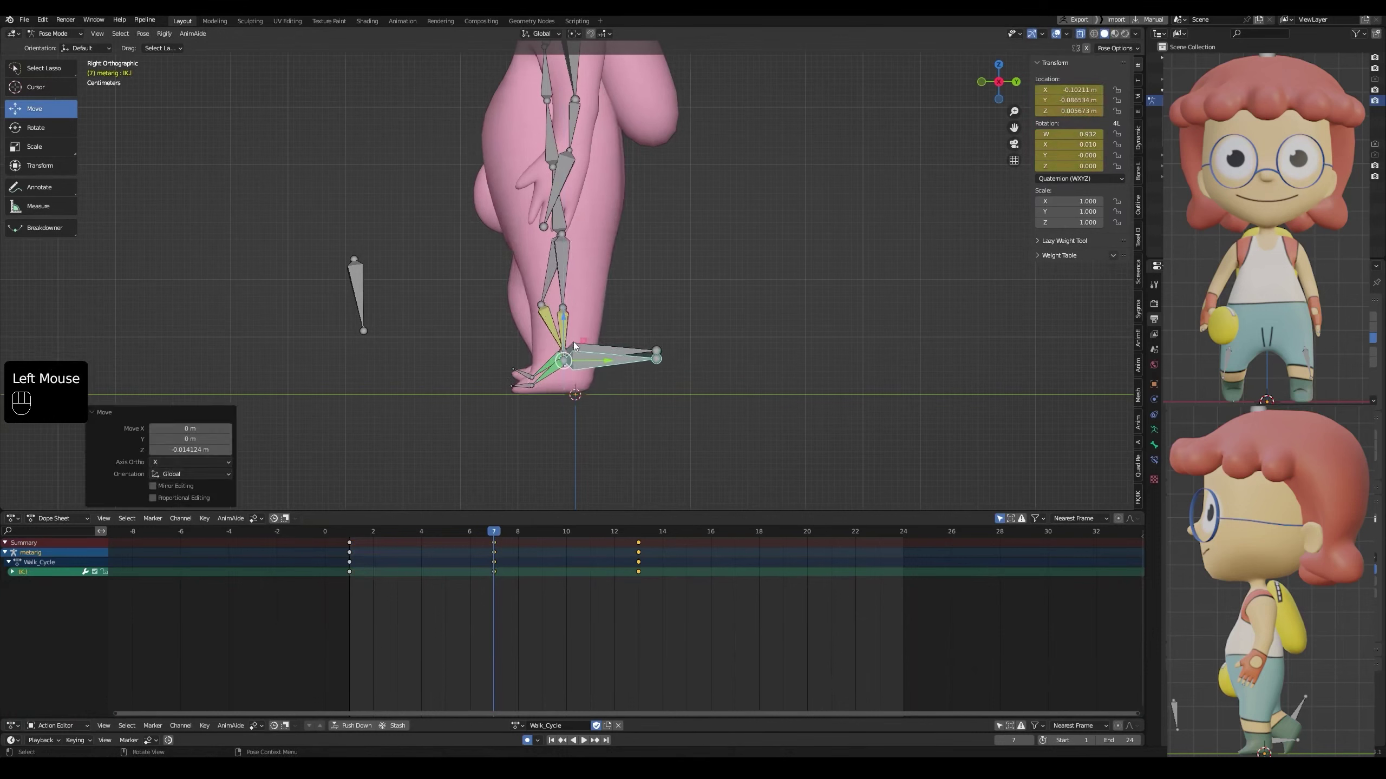
Fine-tune the heights of the spine root bone and the left foot's IK control so the standing foot rests on the ground
click(560, 218)
drag(562, 202, 561, 204)
click(583, 360)
drag(565, 318, 564, 321)
click(564, 225)
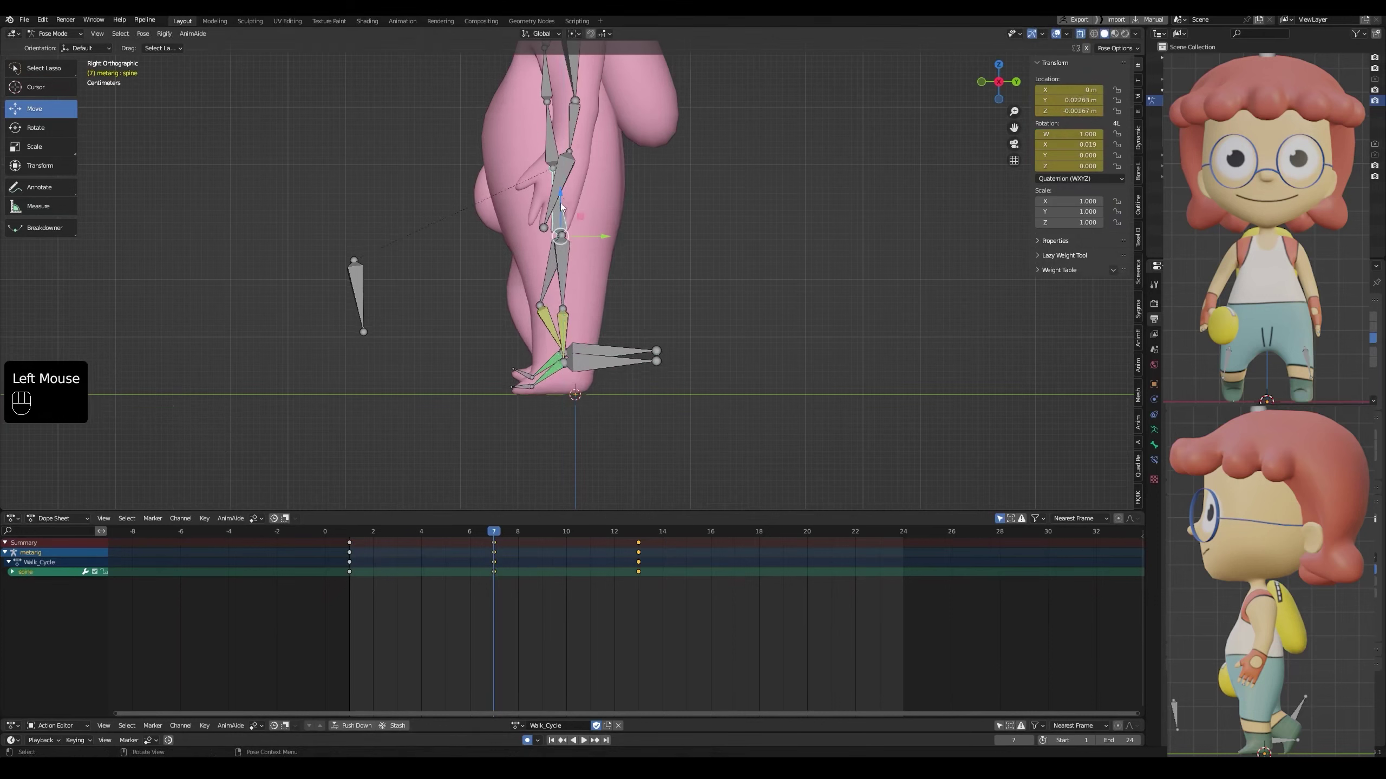
drag(561, 203, 561, 206)
click(587, 365)
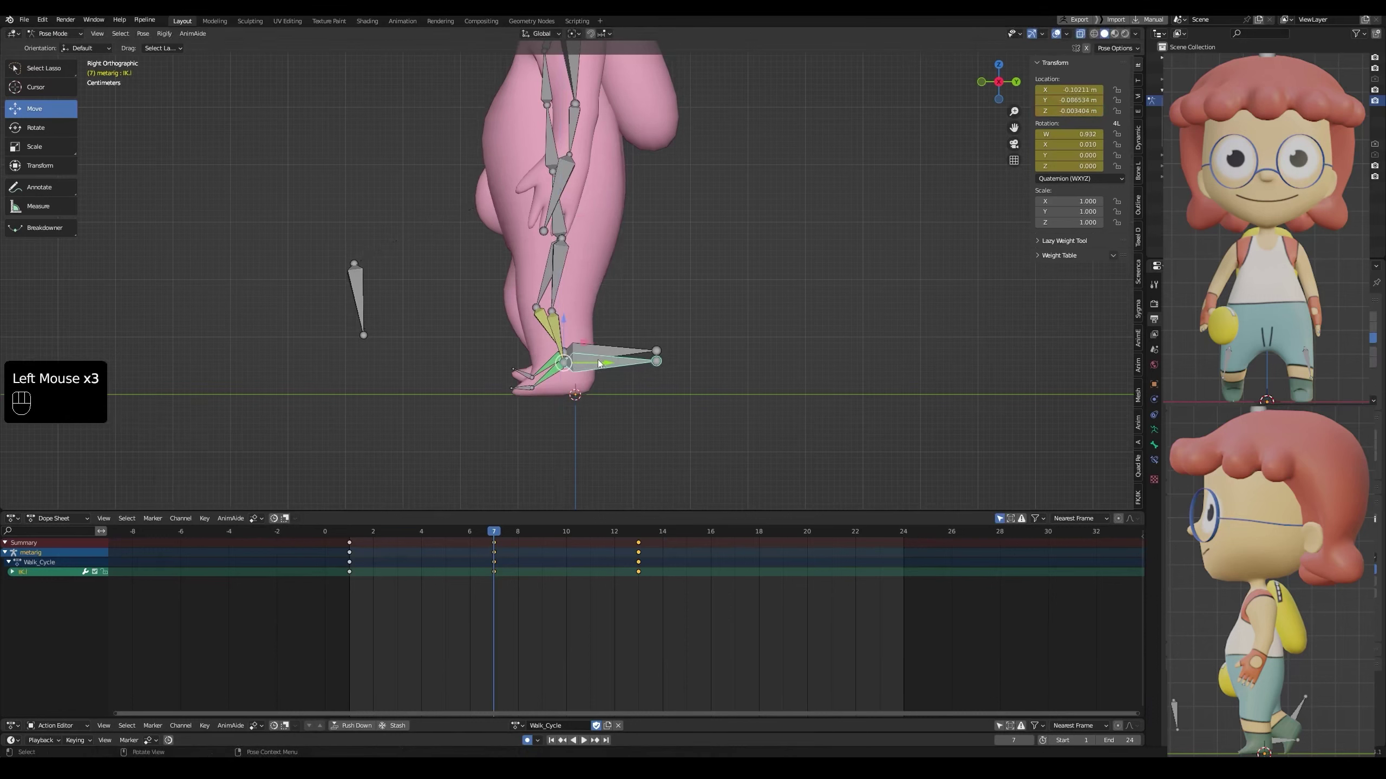
Check the standing leg in perspective, lower the spine root bone by about 0.001 m along Z, and save the file
middle_drag(586, 355, 532, 238)
click(584, 287)
key(grave)
key(ctrl+s)
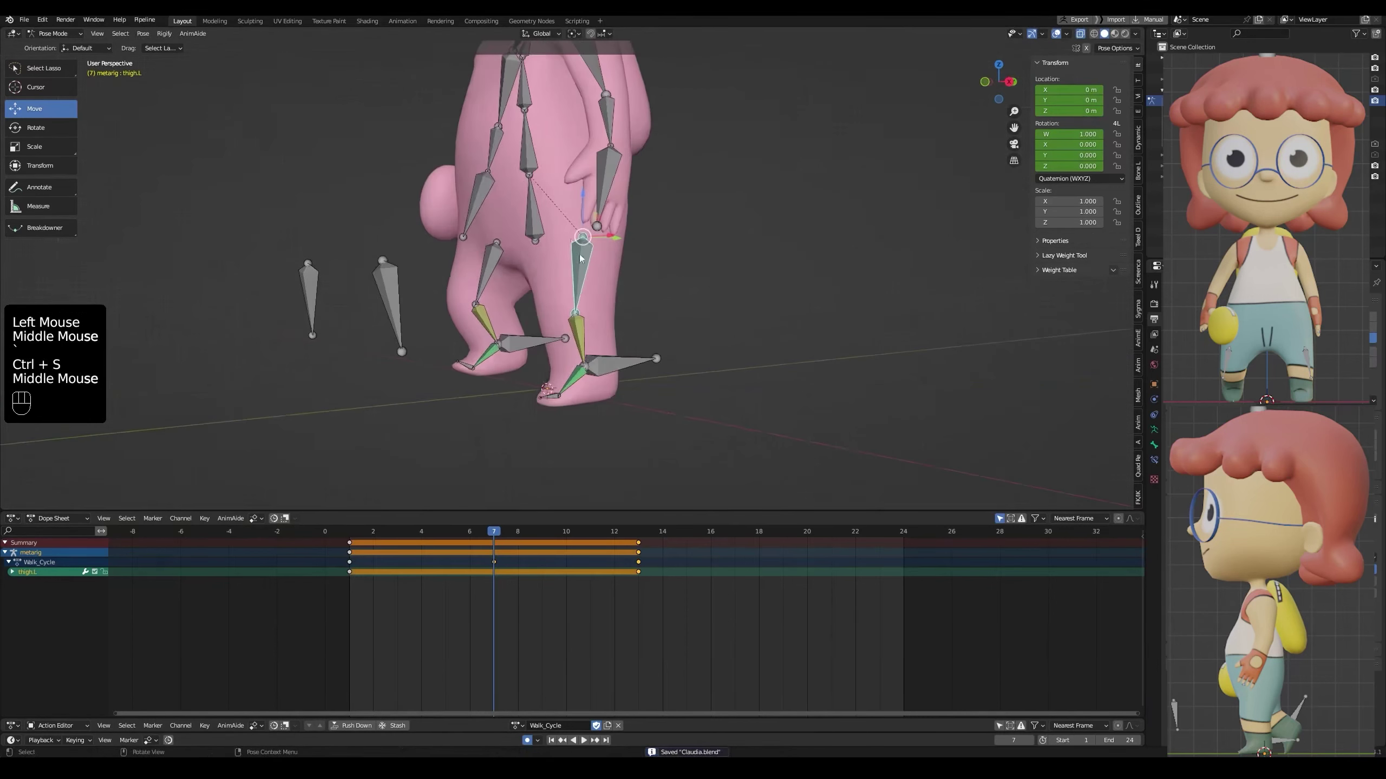
click(532, 238)
key(grave)
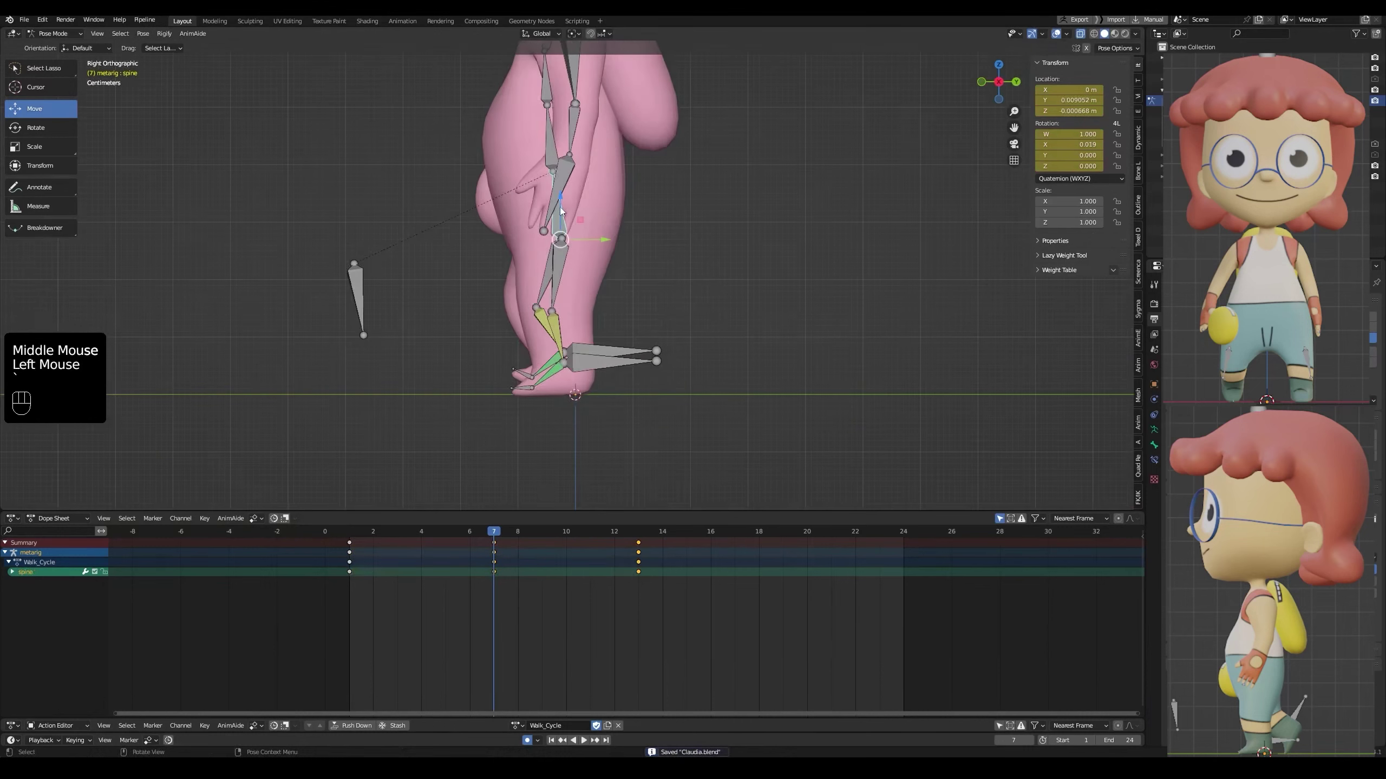
drag(561, 211, 560, 213)
key(ctrl+s)
scroll(559, 229, down, 2)
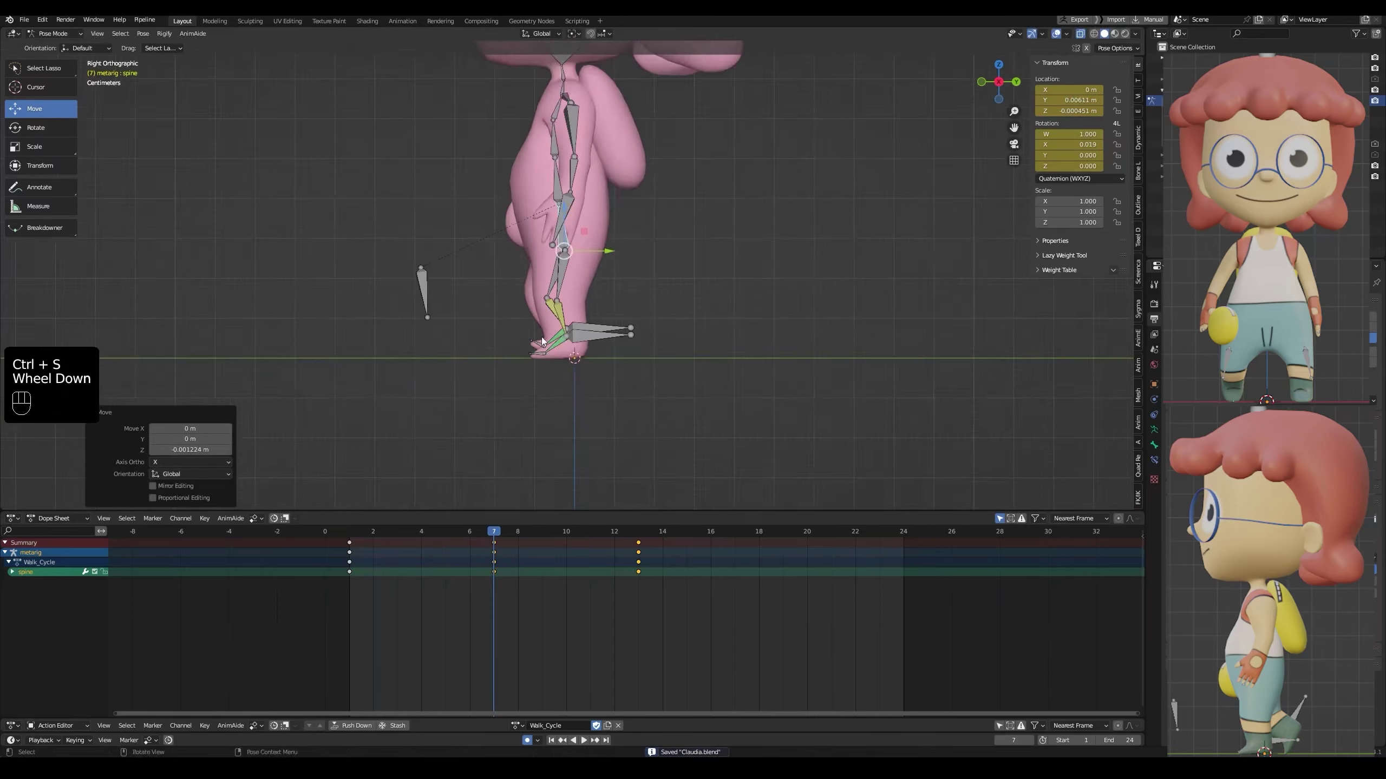
Move the right foot's IK control about 0.087 m backward along Y at frame 7 and rotate it to lift the heel
middle_drag(562, 283, 578, 351)
click(595, 324)
key(grave)
scroll(642, 343, up, 2)
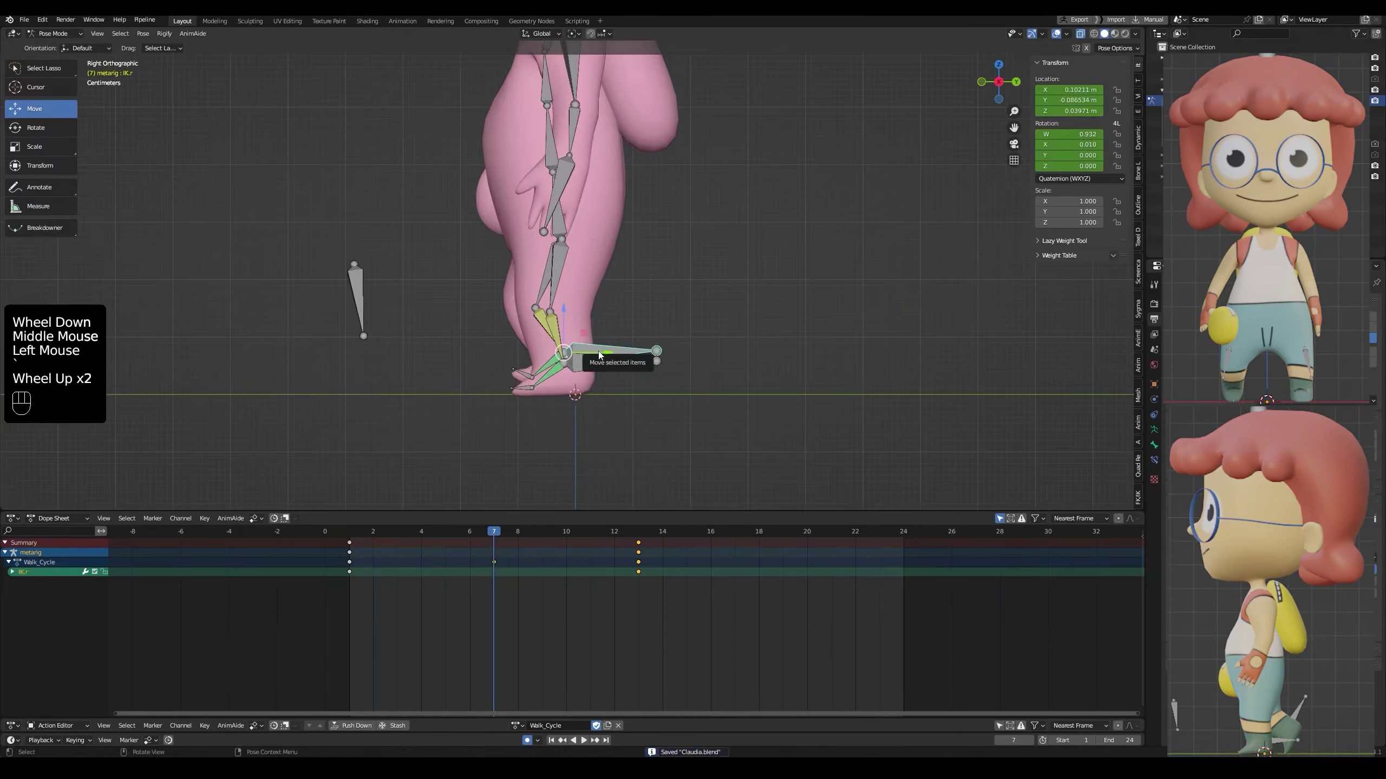
drag(599, 354, 648, 339)
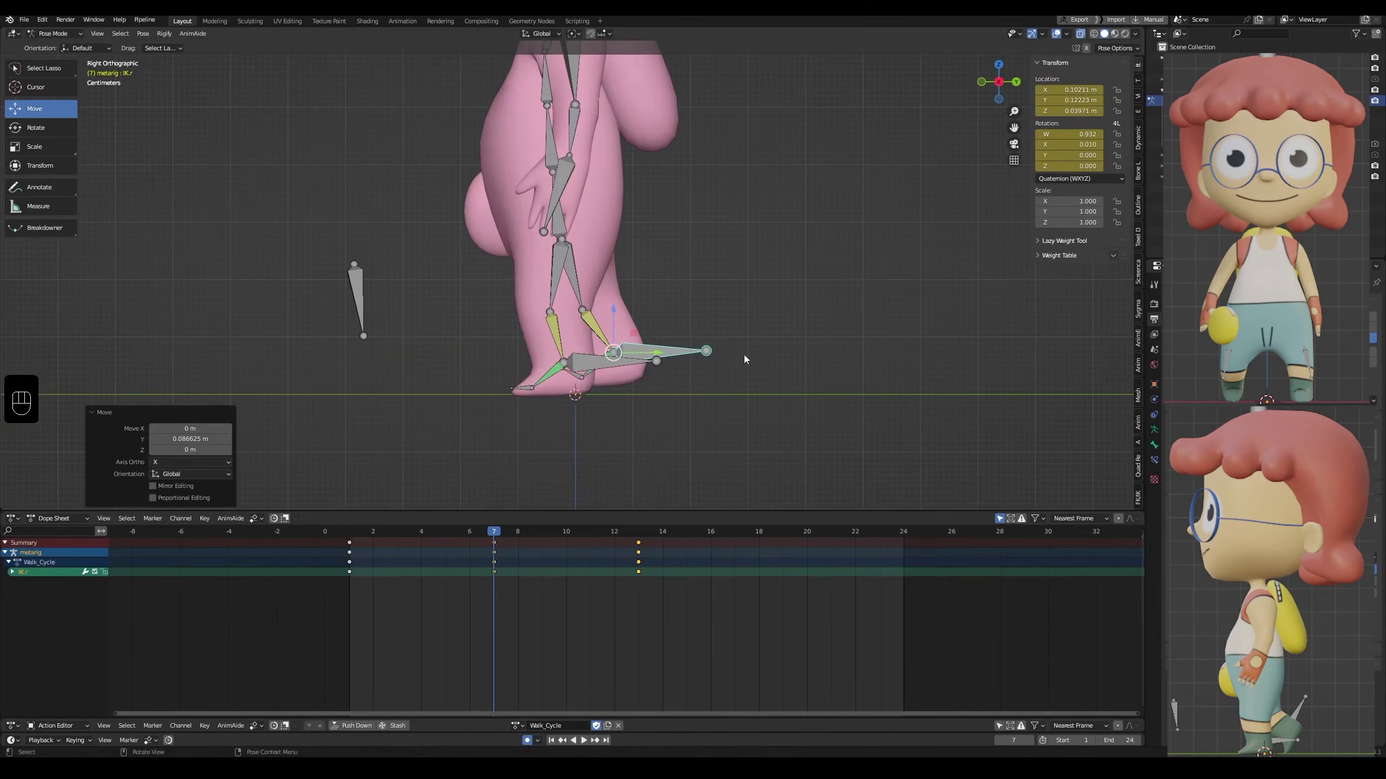
key(r)
click(666, 278)
shift+middle_drag(679, 382, 657, 403)
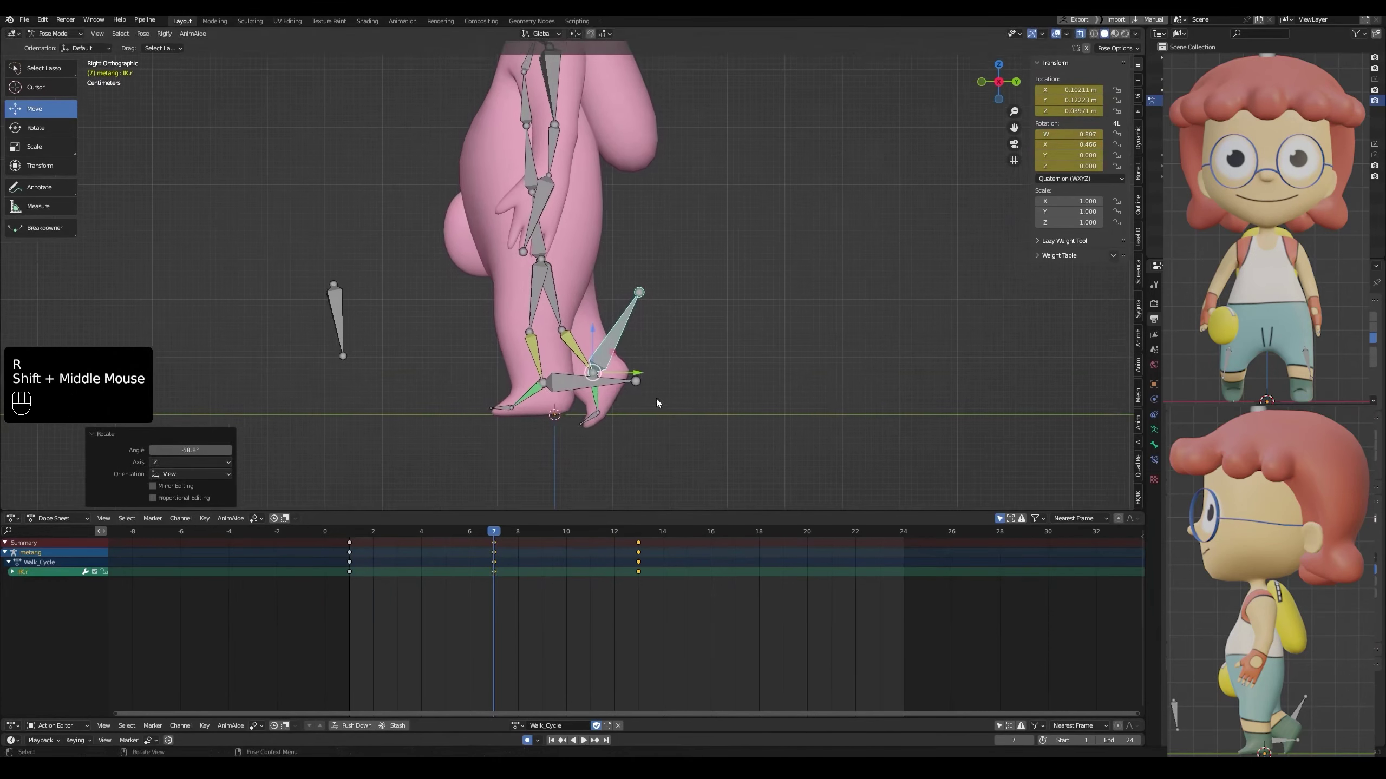
Shift the right foot's IK control further back and up, clear the right toe's rotation, fine-tune the foot, and save
key(g)
click(656, 397)
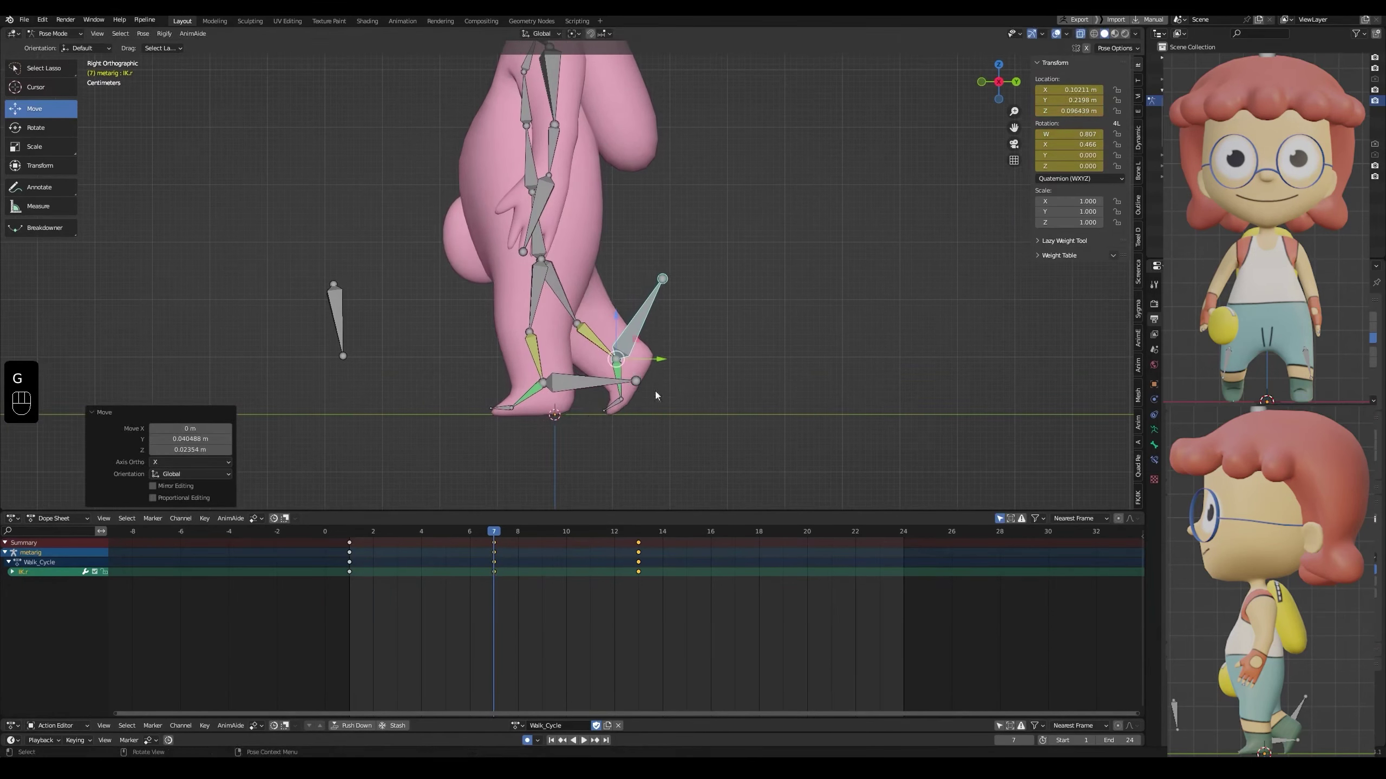
click(612, 408)
key(alt+r)
click(632, 341)
key(g)
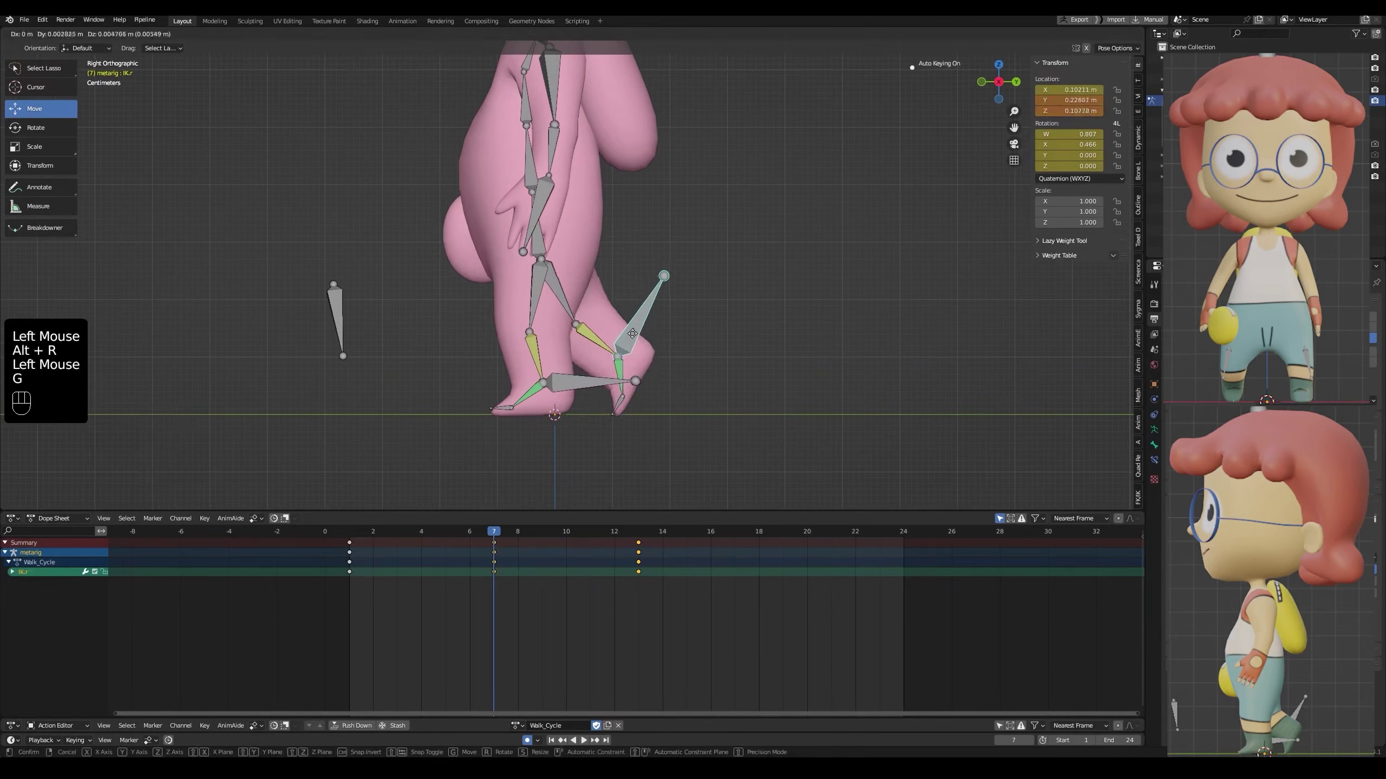
click(633, 337)
drag(653, 358, 654, 355)
key(ctrl+s)
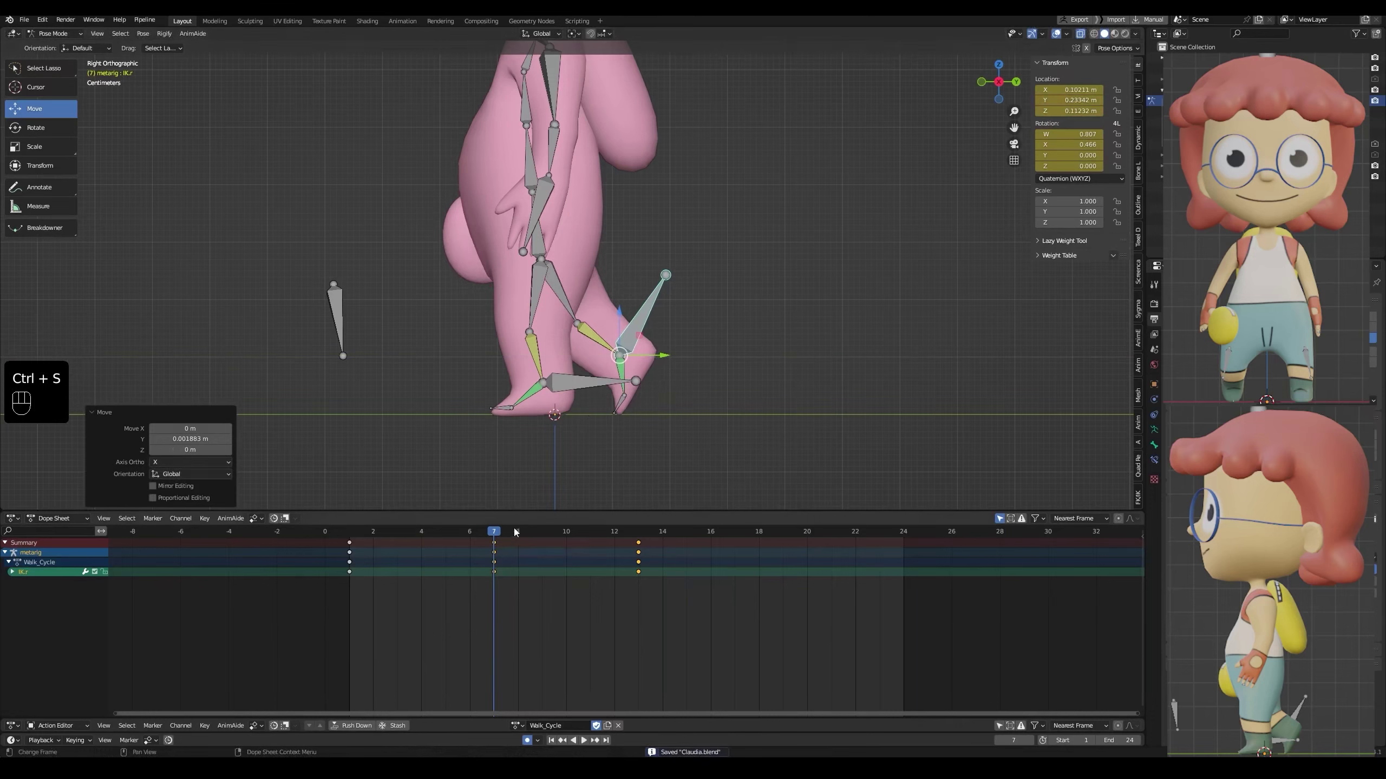
Play back the animation to review the new passing pose between the contact poses, and save the file
click(515, 532)
key(space)
scroll(633, 399, down, 2)
middle_drag(632, 398, 534, 437)
key(space)
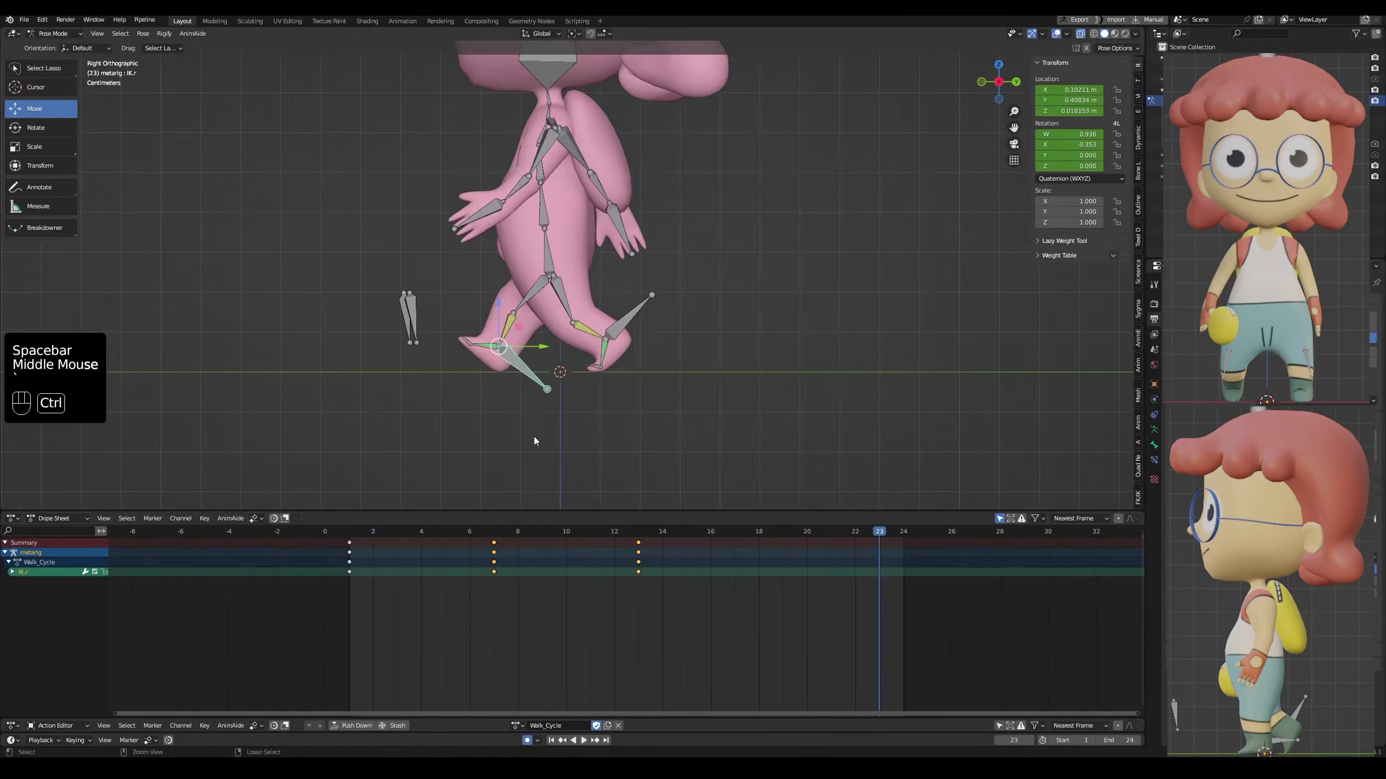
key(ctrl+s)
click(375, 539)
key(space)
key(space)
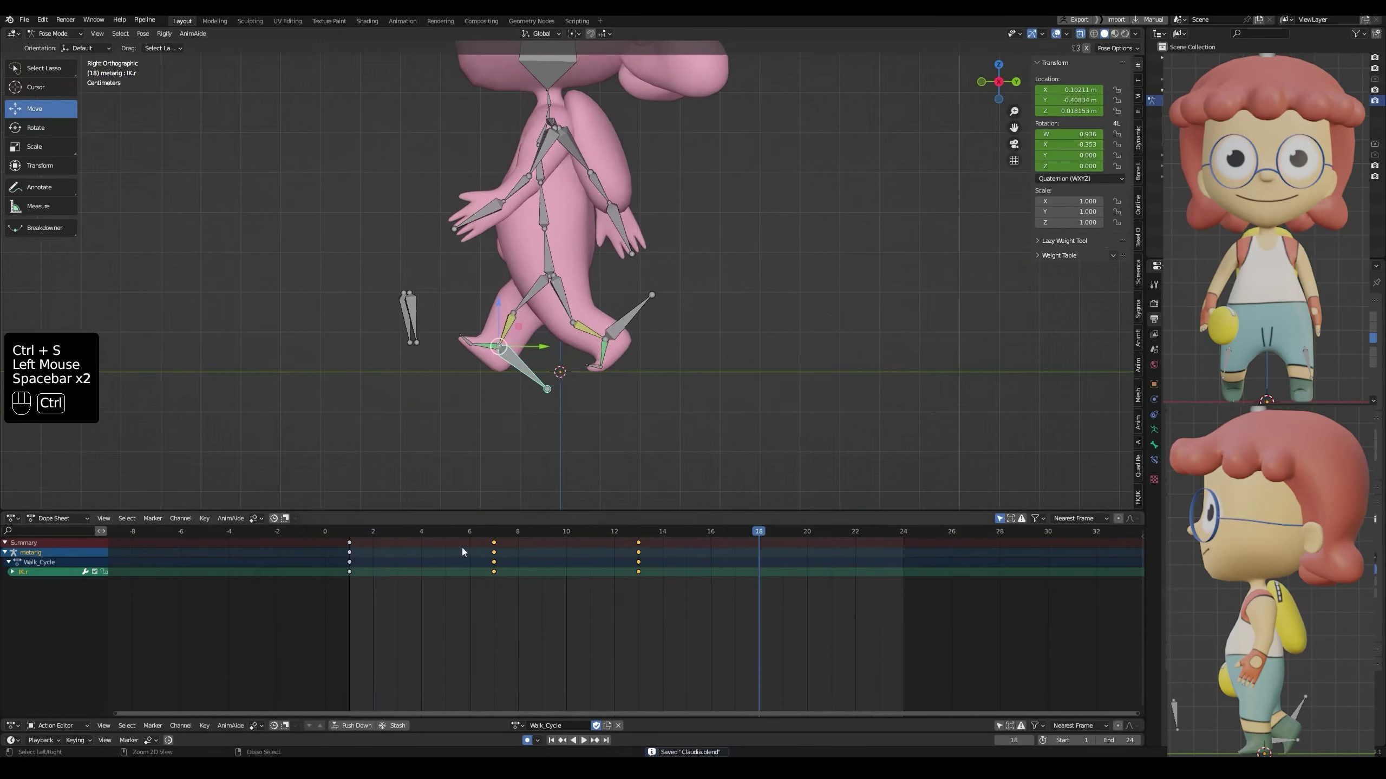
Try to paste the right foot IK control's copied keyframes flipped at frame 13, and undo the paste
scroll(462, 551, down, 3)
drag(371, 596, 642, 542)
key(ctrl+c)
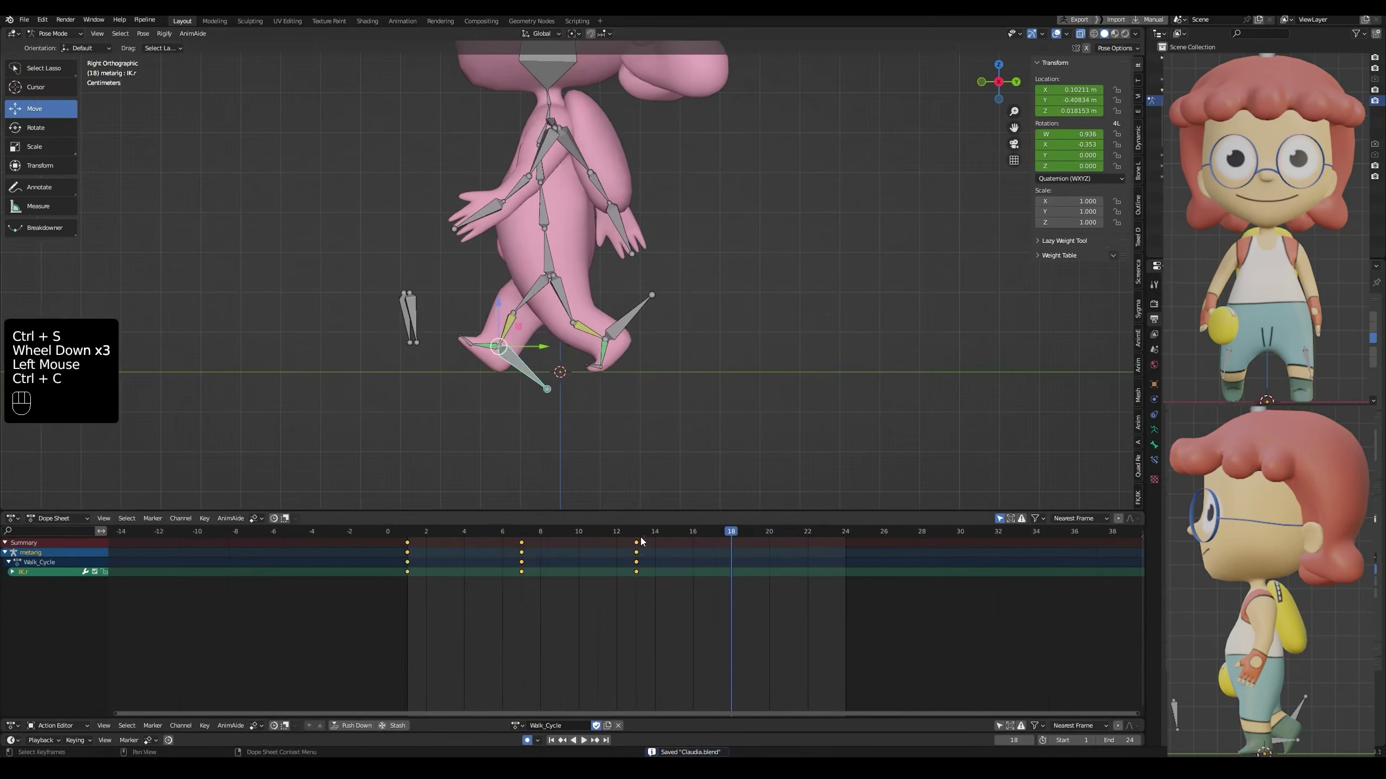
click(636, 531)
key(ctrl+shift+v)
key(ctrl+z)
key(ctrl+s)
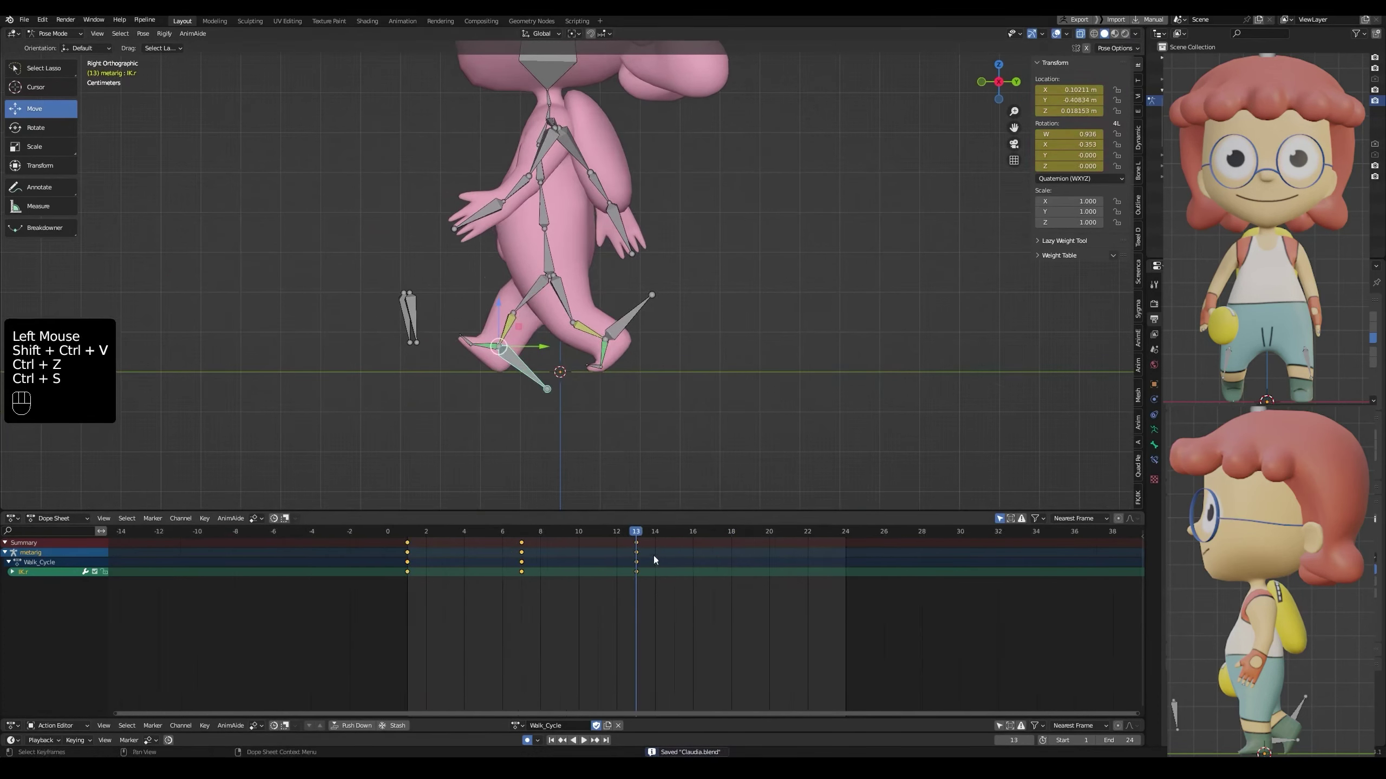
Select all bones, copy their keyframes from frames 1 to 13, and paste them flipped starting at frame 13
scroll(654, 557, down, 2)
ctrl+middle_drag(680, 572, 617, 584)
drag(482, 611, 619, 543)
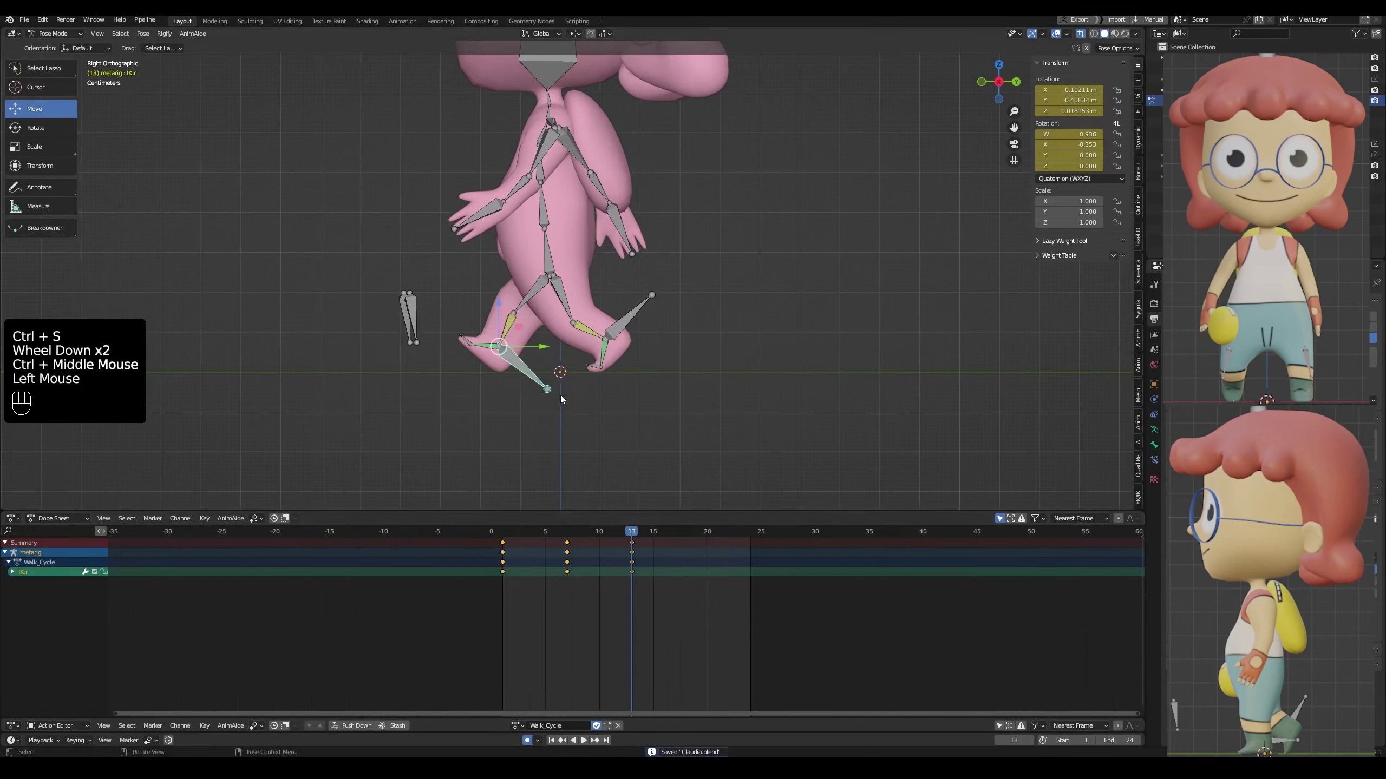
key(a)
drag(458, 590, 650, 530)
key(ctrl+c)
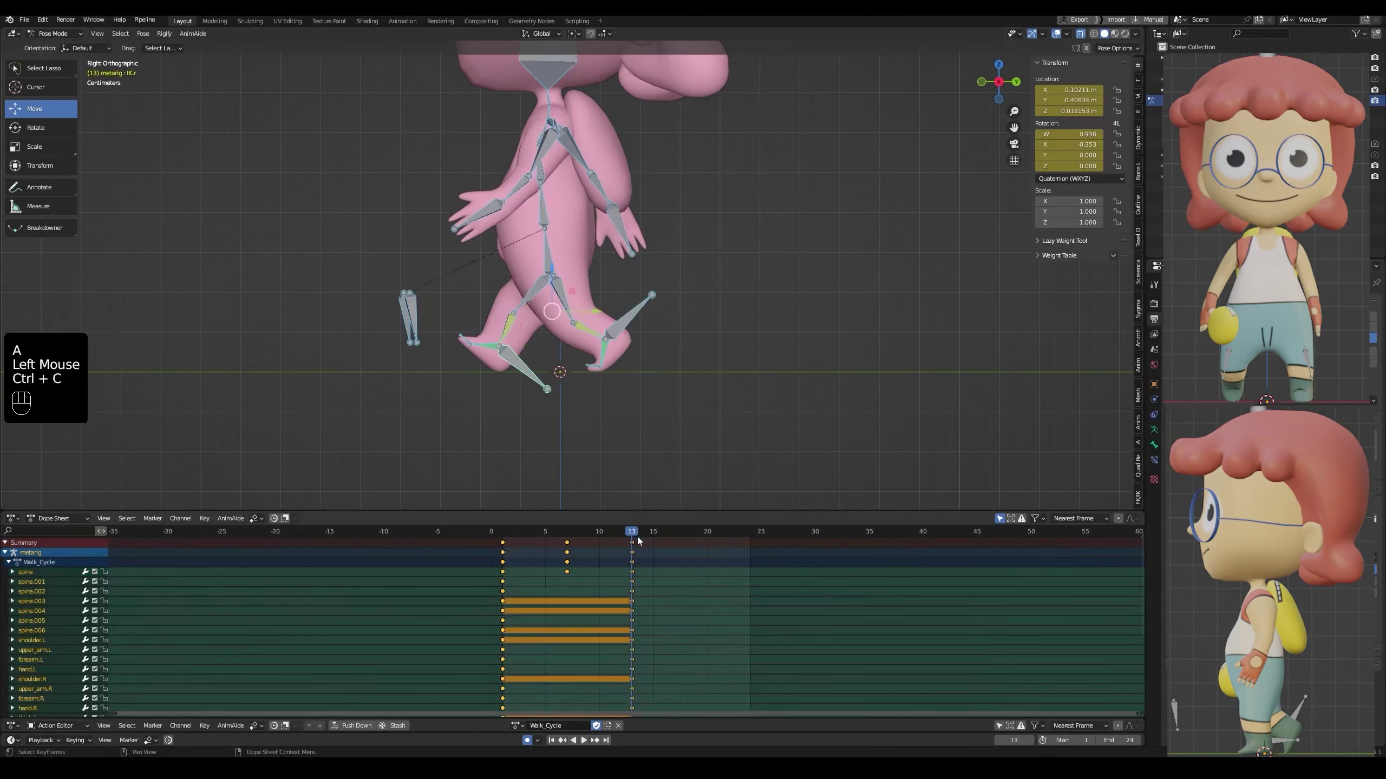
key(ctrl+shift+v)
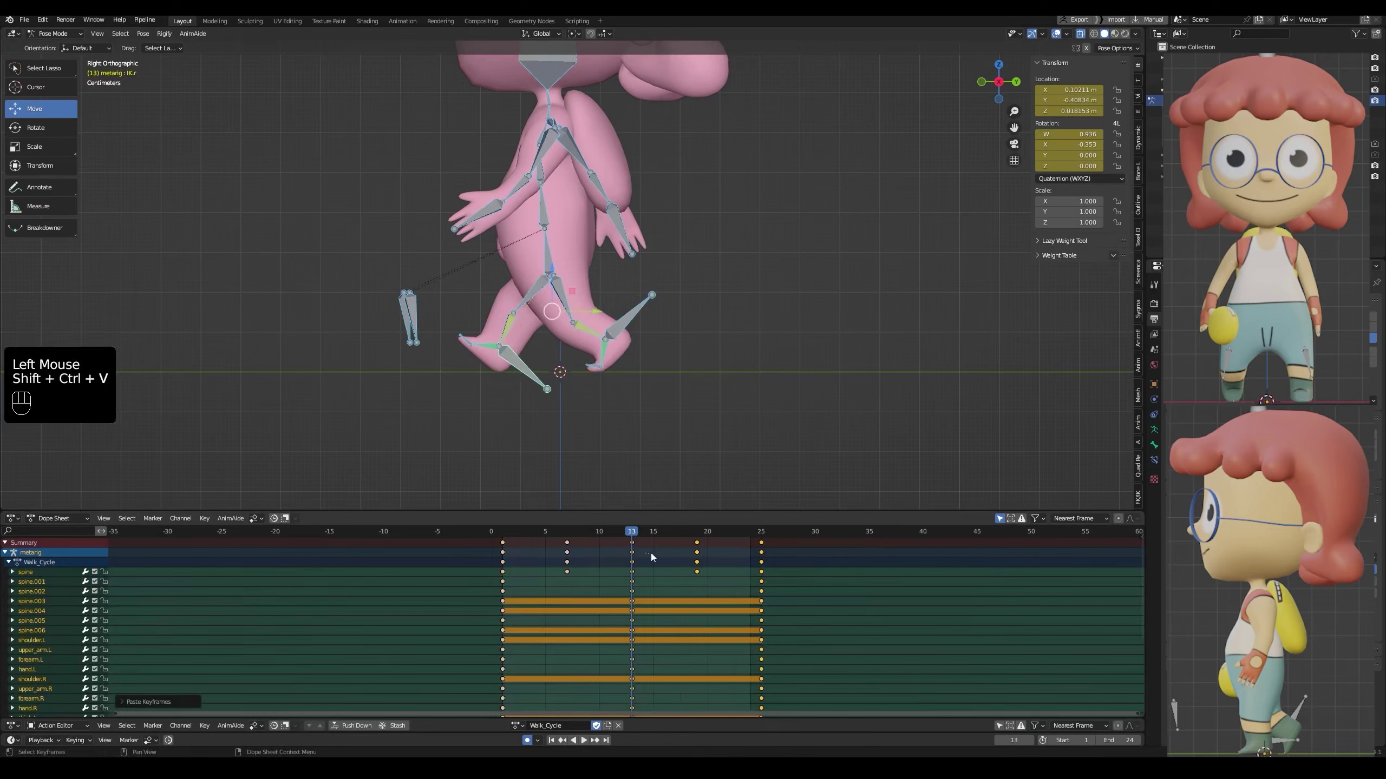
Play back the full walk cycle and examine the motion of both legs in perspective
key(space)
middle_drag(473, 322, 542, 363)
scroll(568, 352, down, 1)
key(space)
key(space)
key(space)
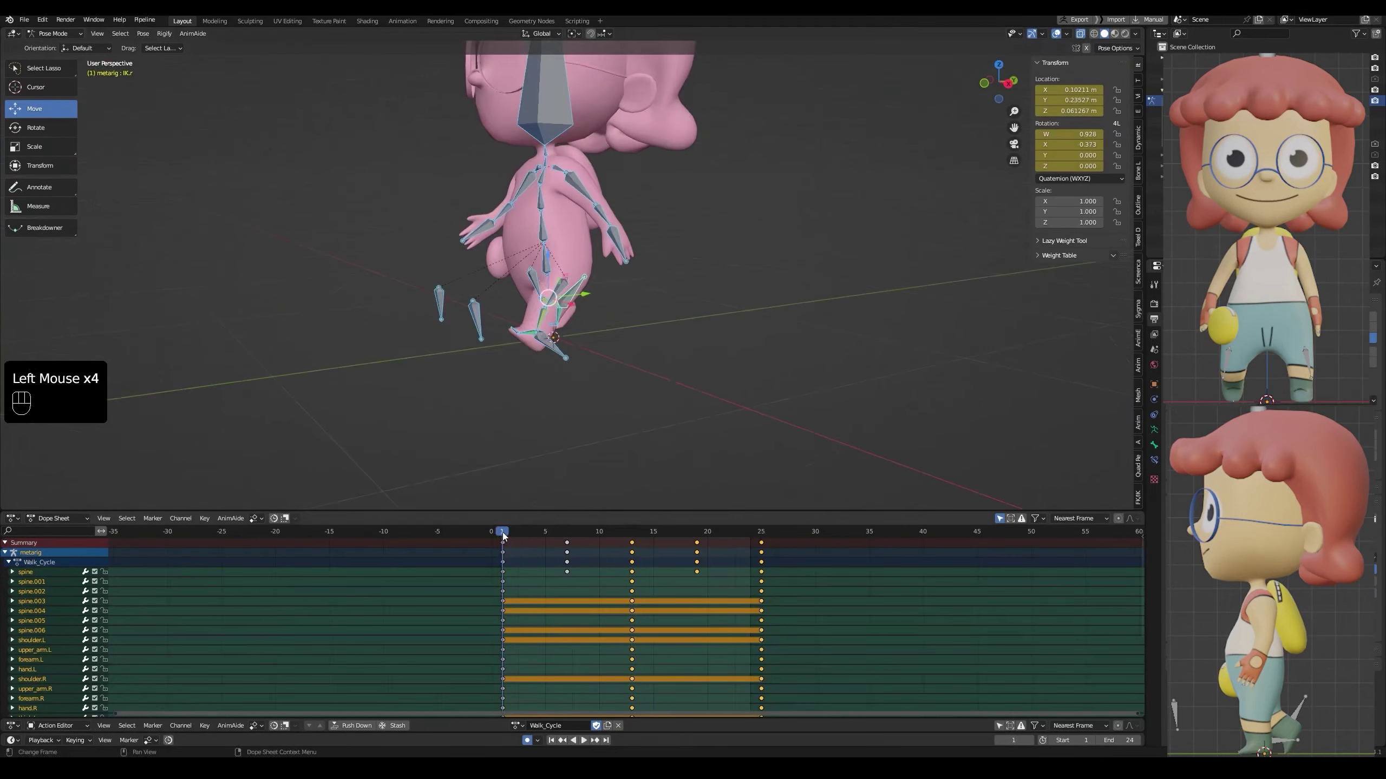
key(space)
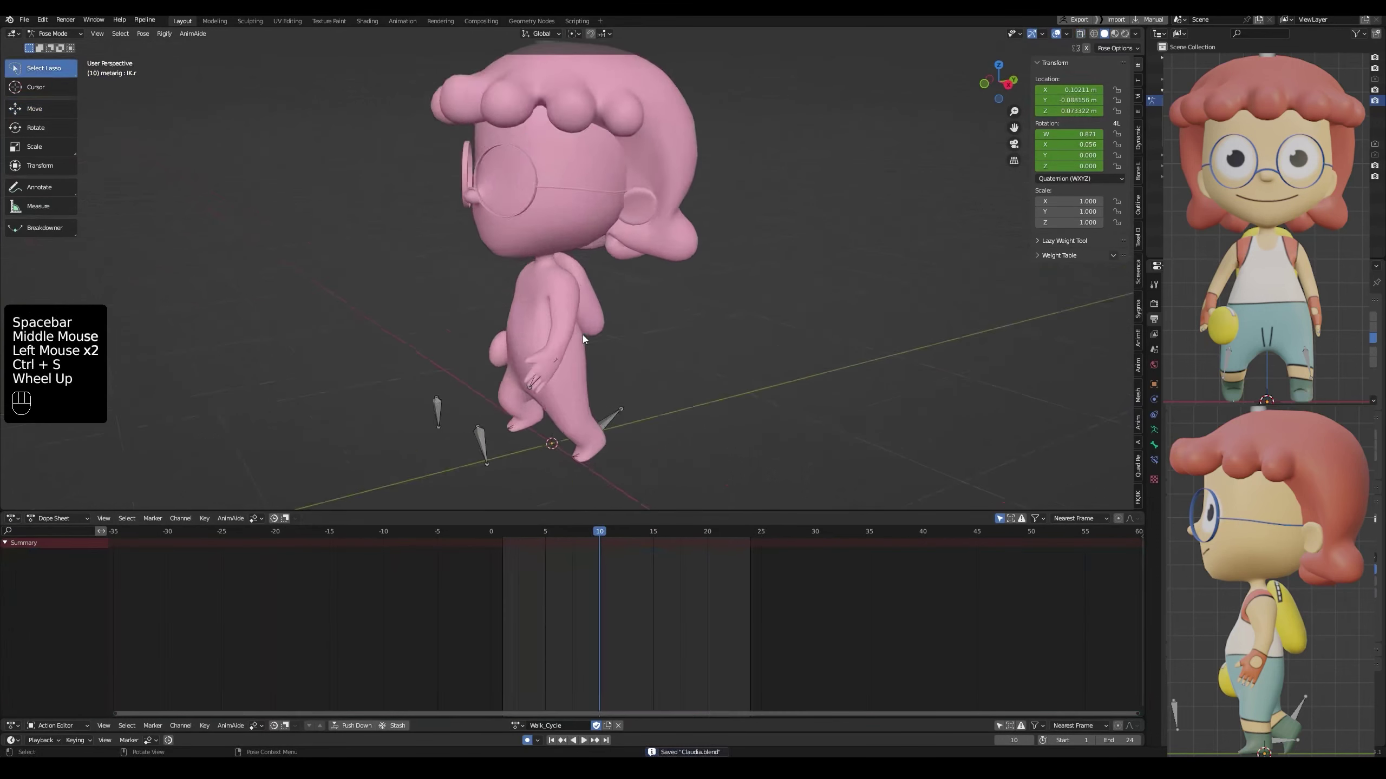
Turn X-ray display back on and replay the walk cycle from frame 1, examining the arms from several angles
mouse_move(583, 334)
middle_down()
mouse_move(612, 340)
mouse_move(590, 362)
mouse_move(566, 328)
middle_up()
key(alt+z)
key(alt+z)
key(alt+z)
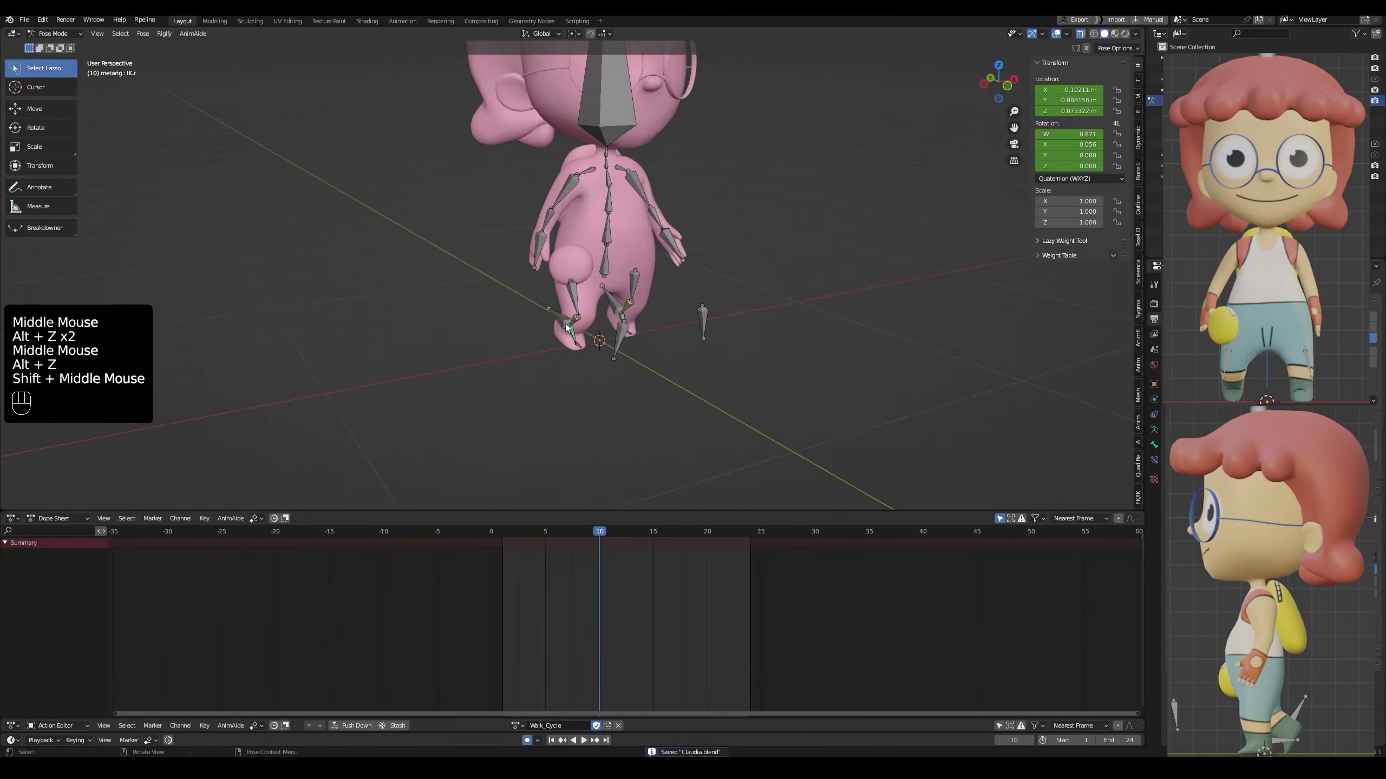
click(548, 249)
click(502, 531)
key(space)
key(space)
middle_drag(633, 392, 582, 490)
At frame 7, rotate the right upper arm about 10° outward, away from the yellow bag, in front view and save the file
drag(597, 530, 565, 535)
middle_drag(575, 414, 591, 359)
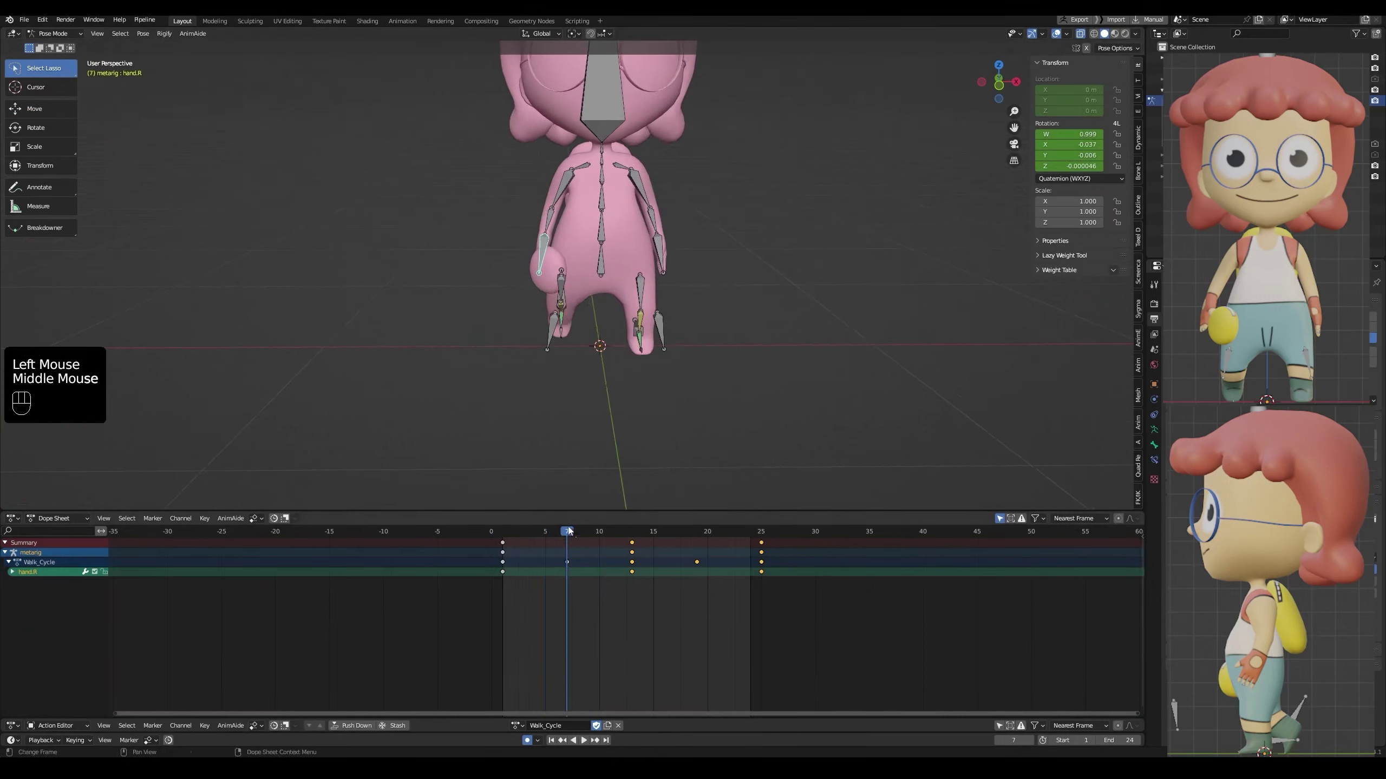
click(568, 182)
scroll(581, 218, up, 1)
middle_drag(602, 262, 654, 295)
key(grave)
scroll(624, 249, up, 2)
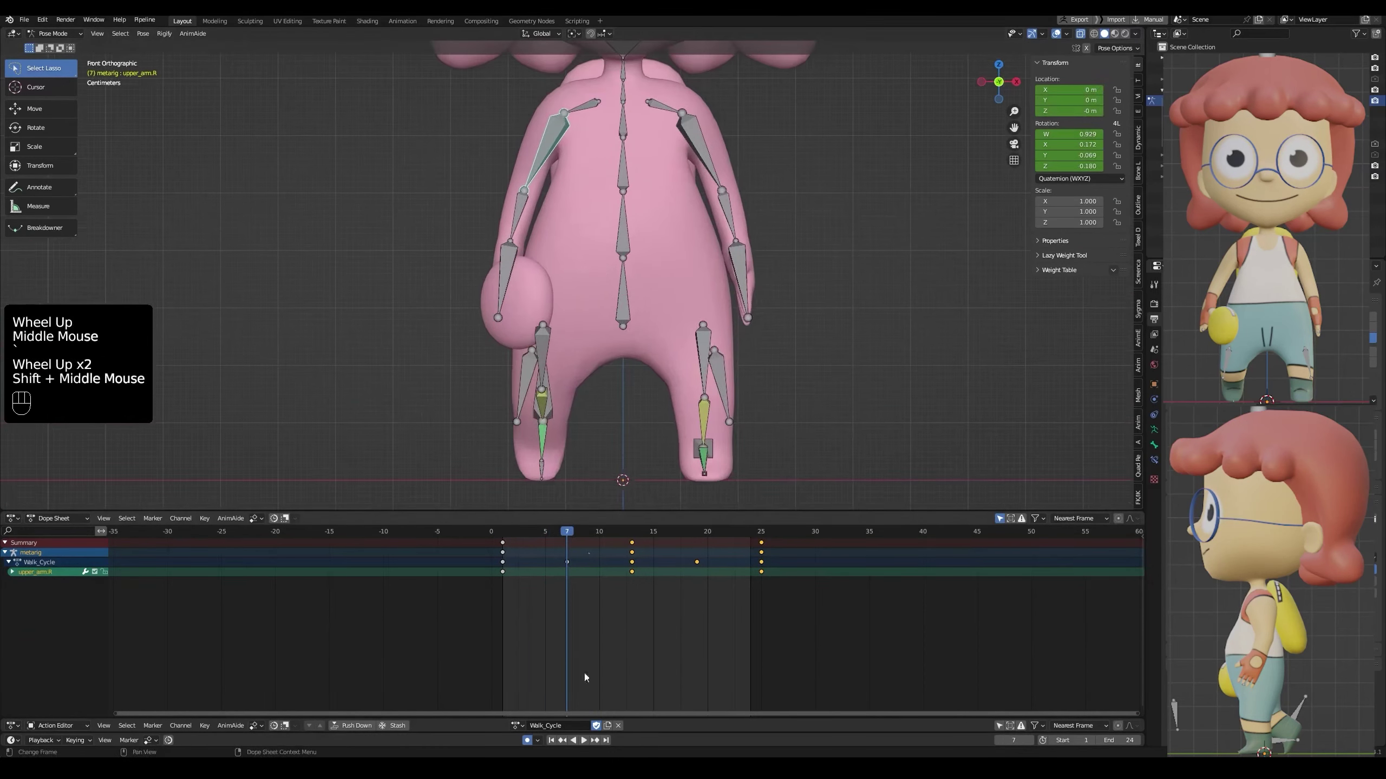
key(r)
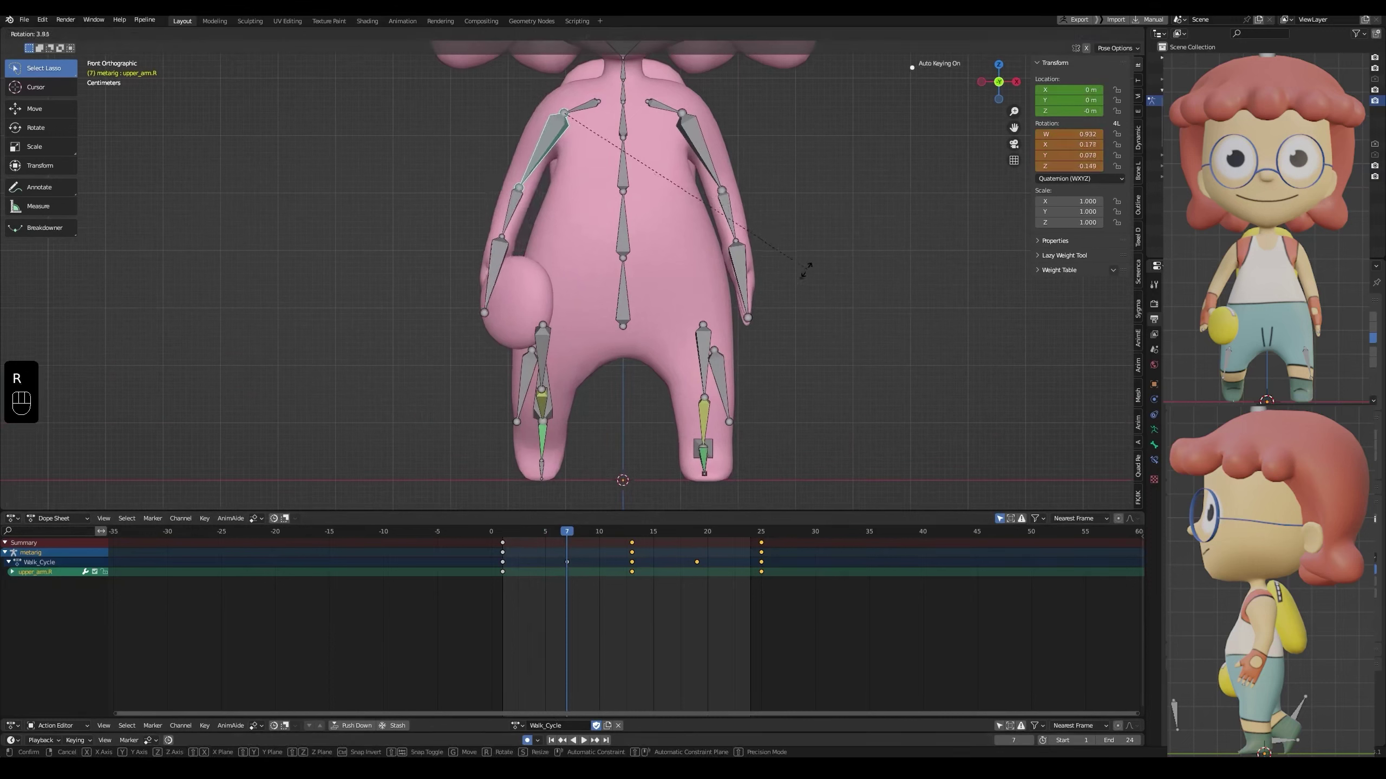
click(783, 294)
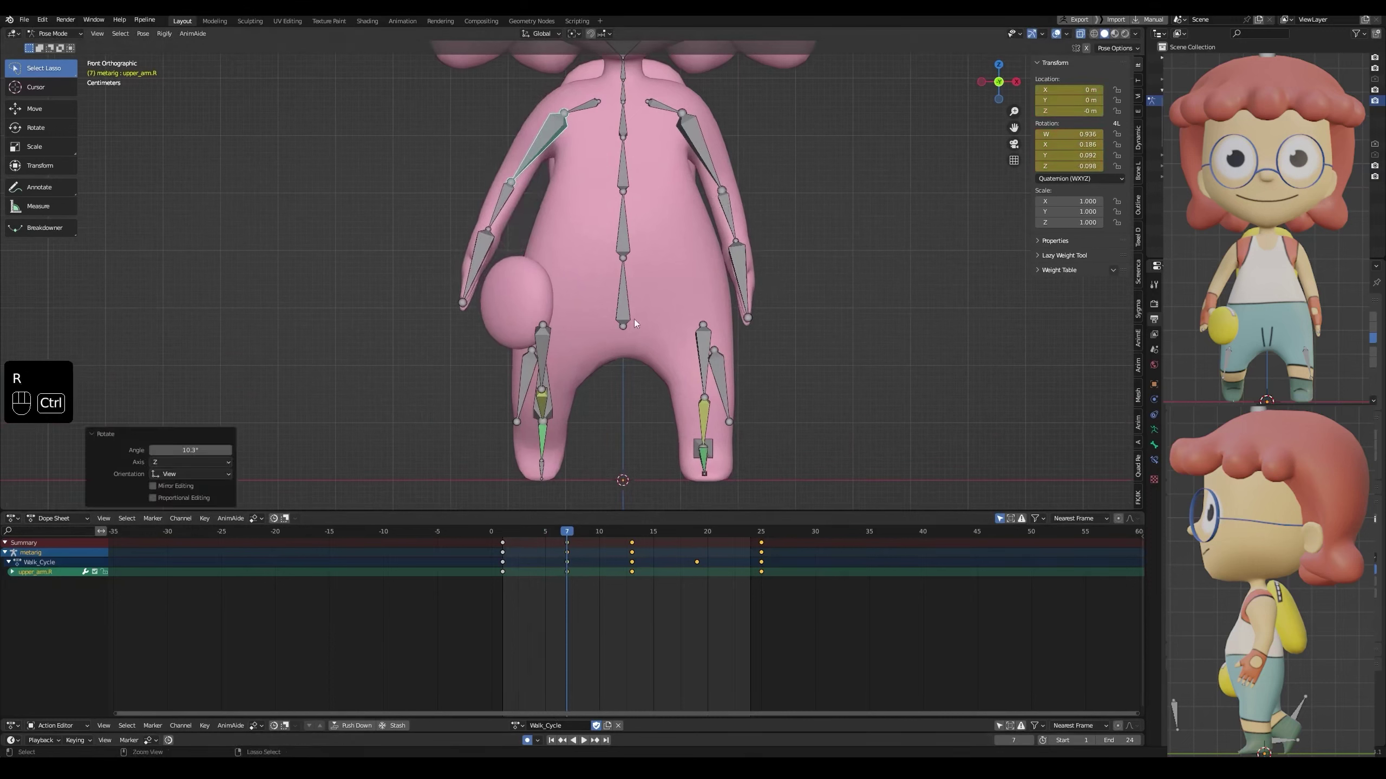
key(r)
click(811, 320)
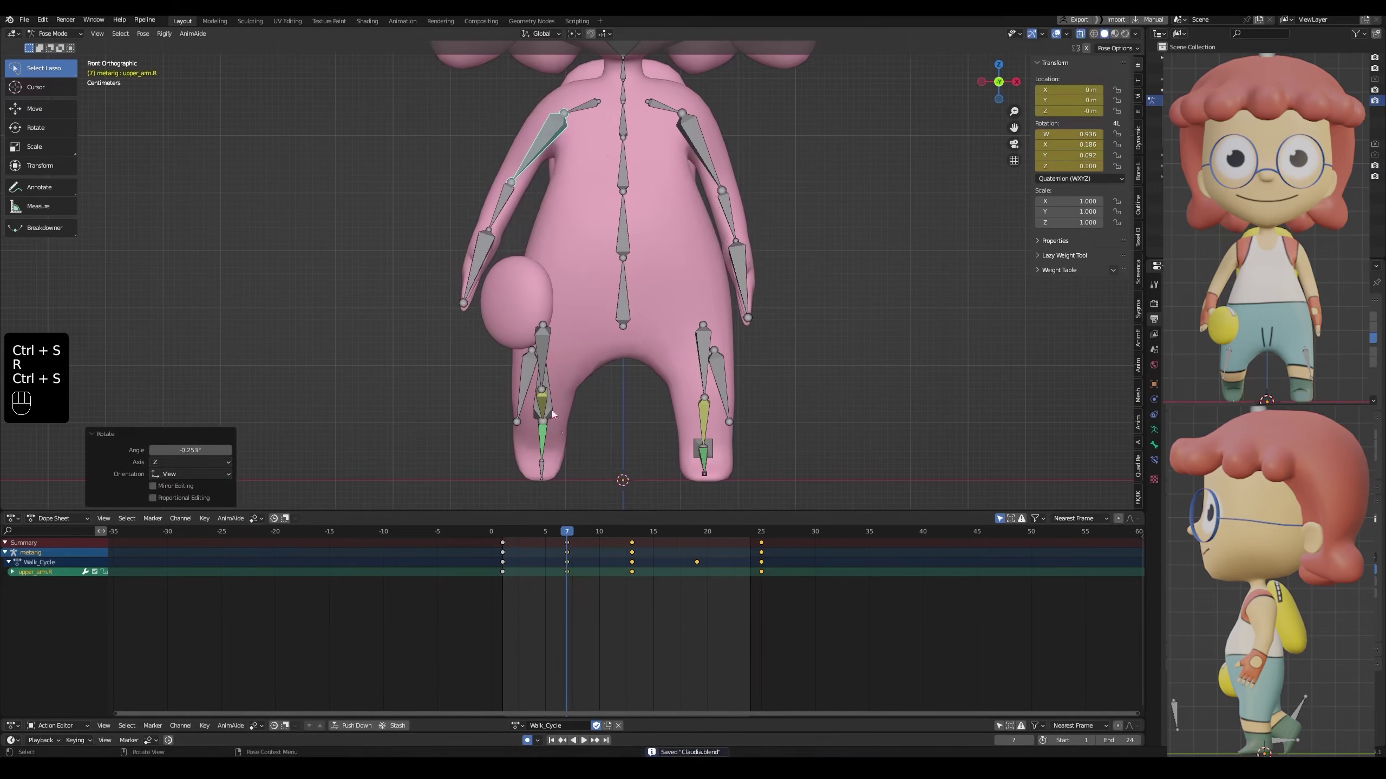
Hide the X-ray bones and play back the walk cycle from frame 1, examining the right arm's swing
key(grave)
key(alt+z)
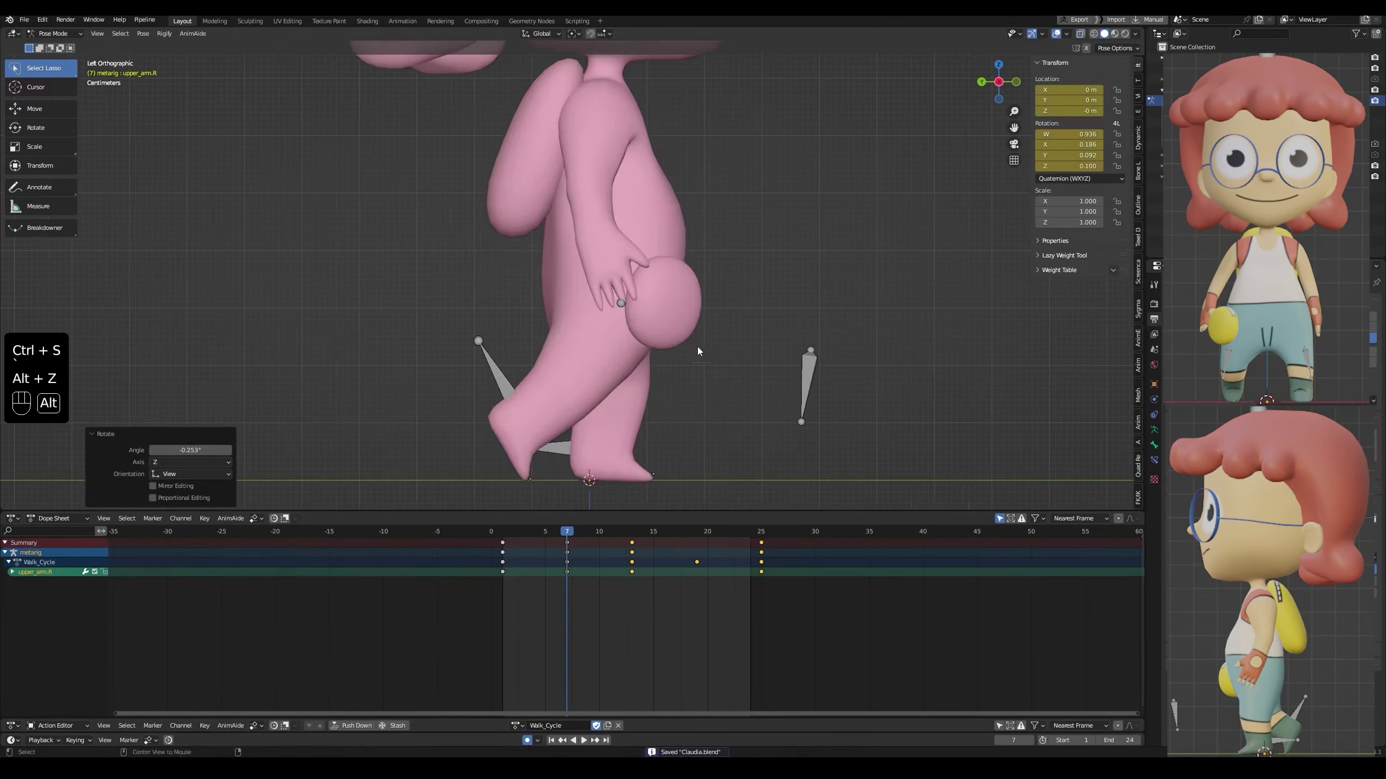
middle_drag(704, 352, 579, 377)
drag(560, 537, 494, 539)
key(space)
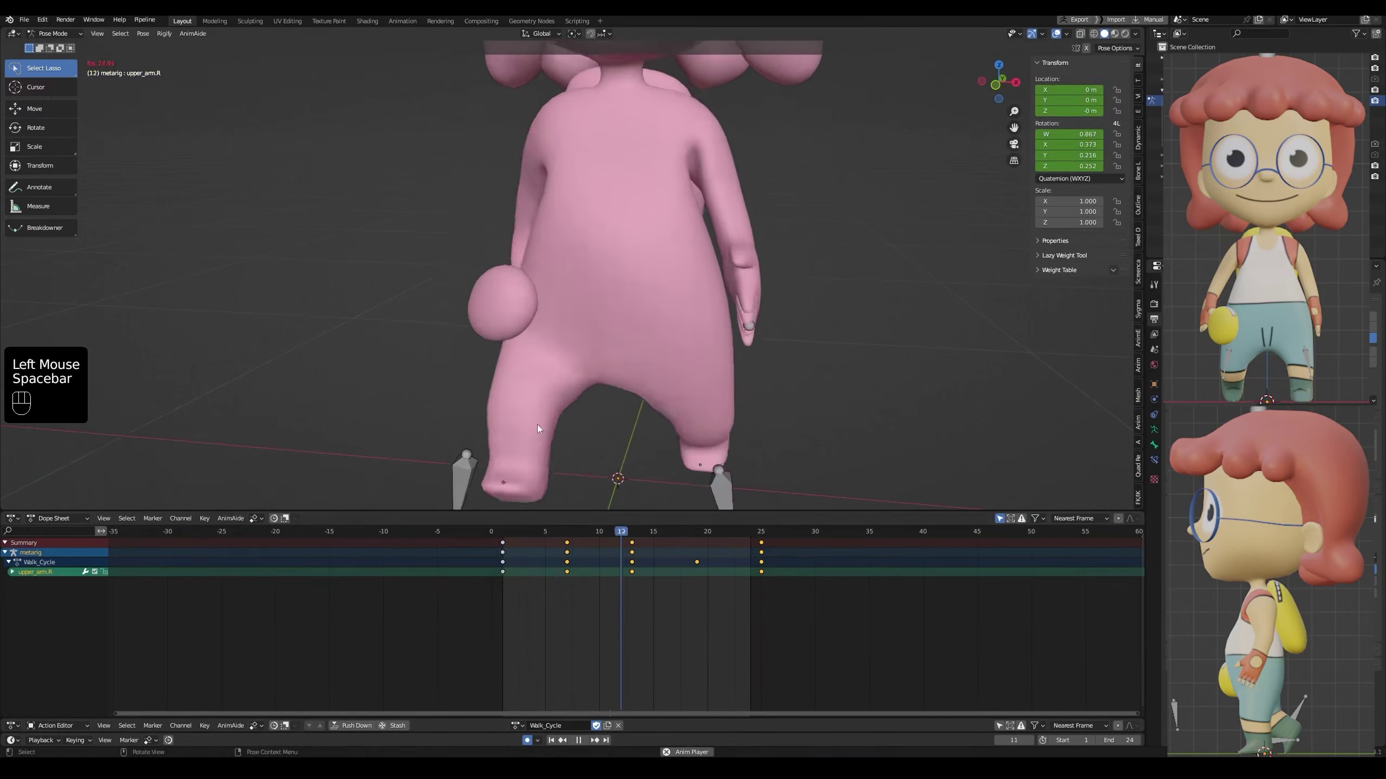
middle_drag(537, 425, 558, 418)
key(space)
At frame 19, rotate the right upper arm about 12.6° outward from the body in front view
drag(558, 533, 718, 543)
middle_drag(577, 303, 598, 324)
drag(716, 537, 696, 537)
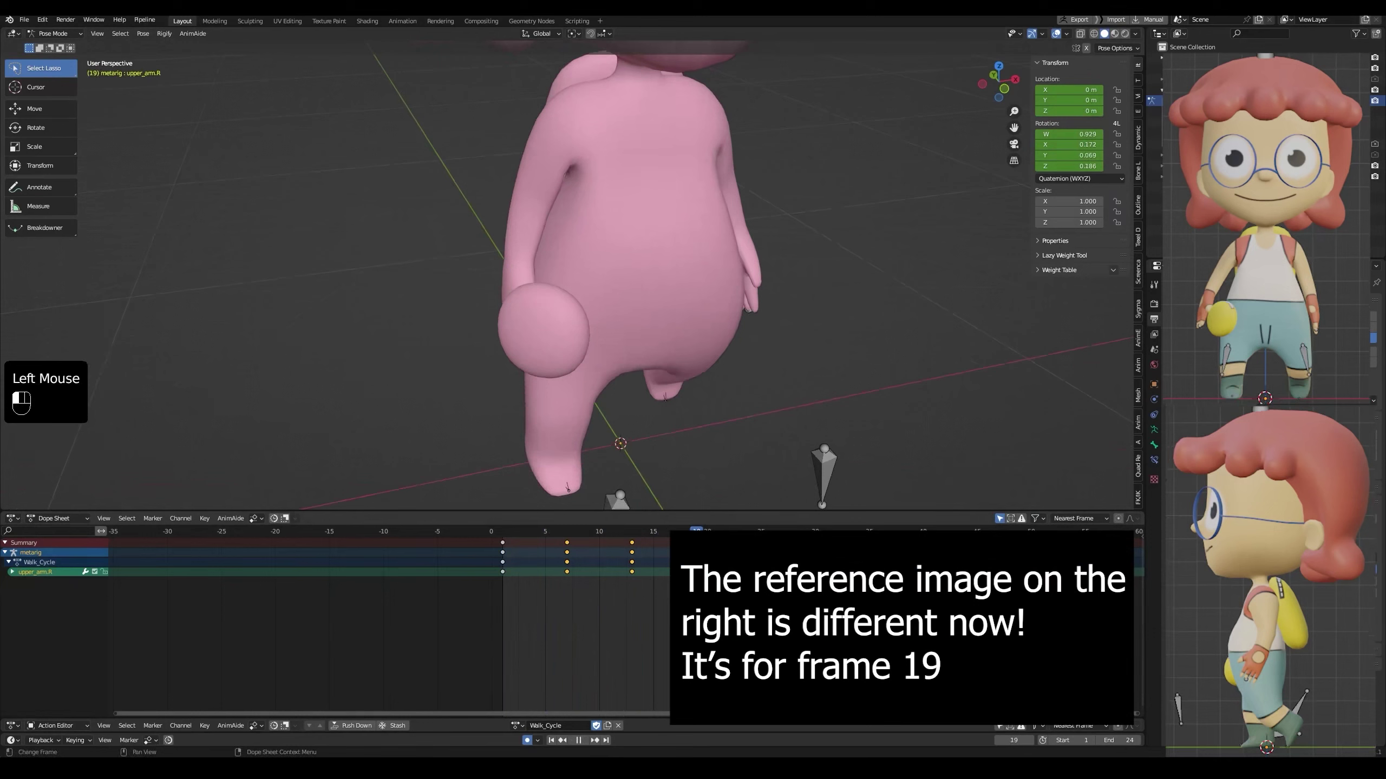
drag(696, 537, 685, 537)
middle_drag(600, 328, 627, 336)
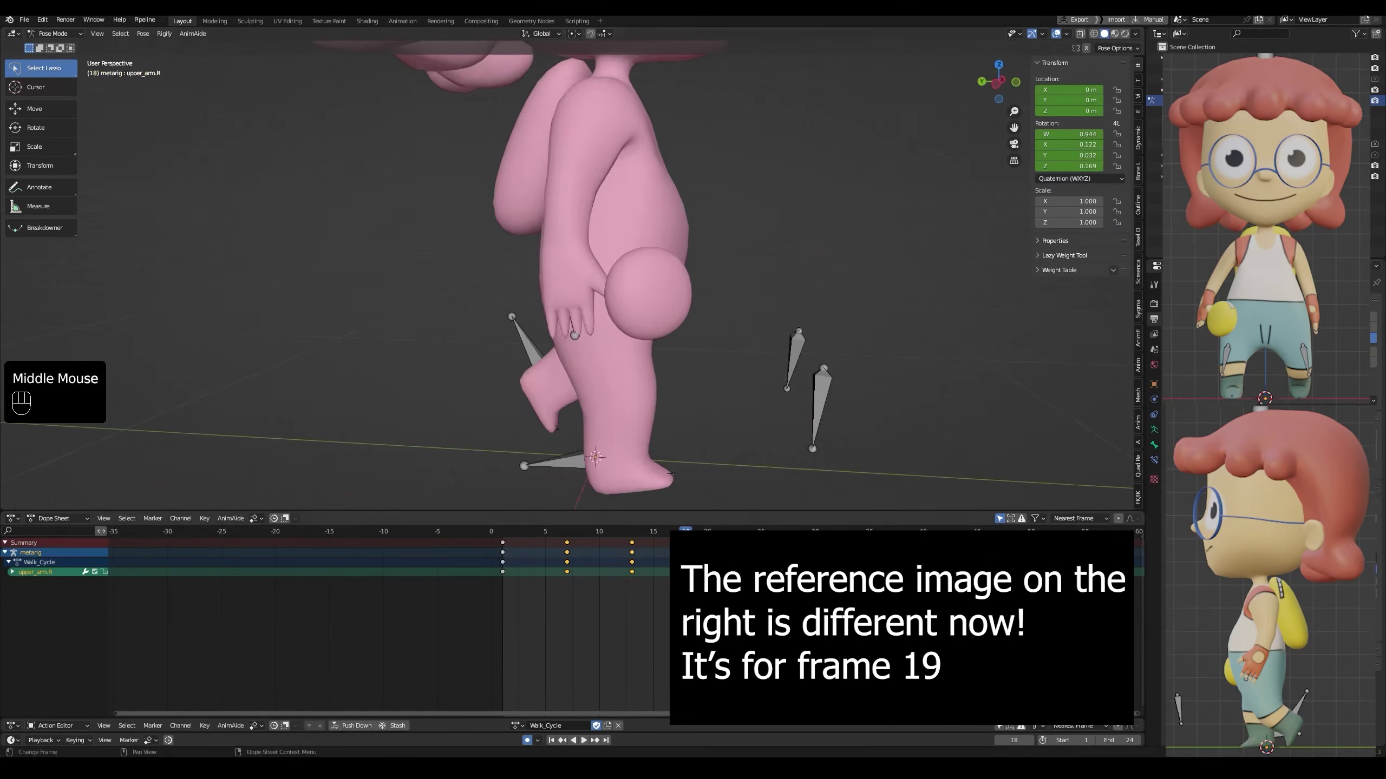
click(697, 532)
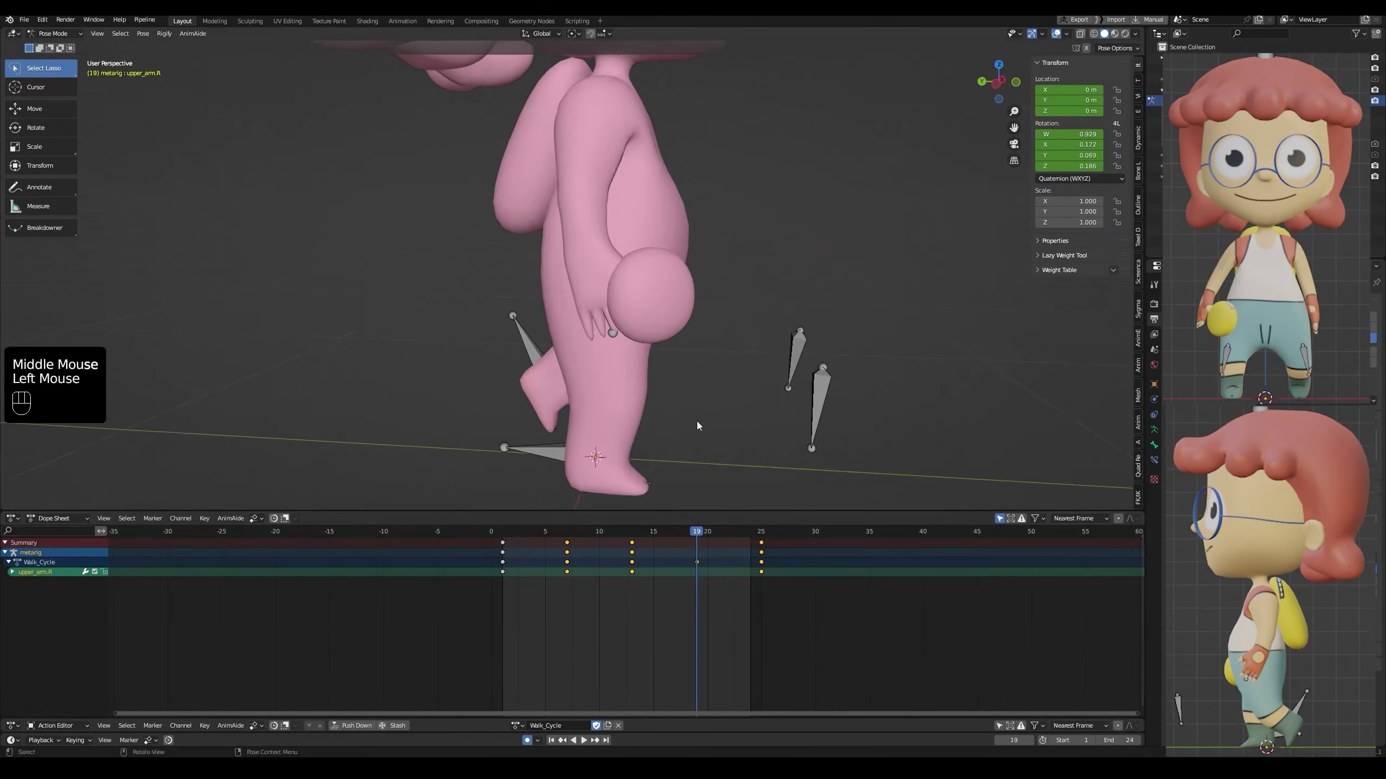
key(grave)
key(alt+z)
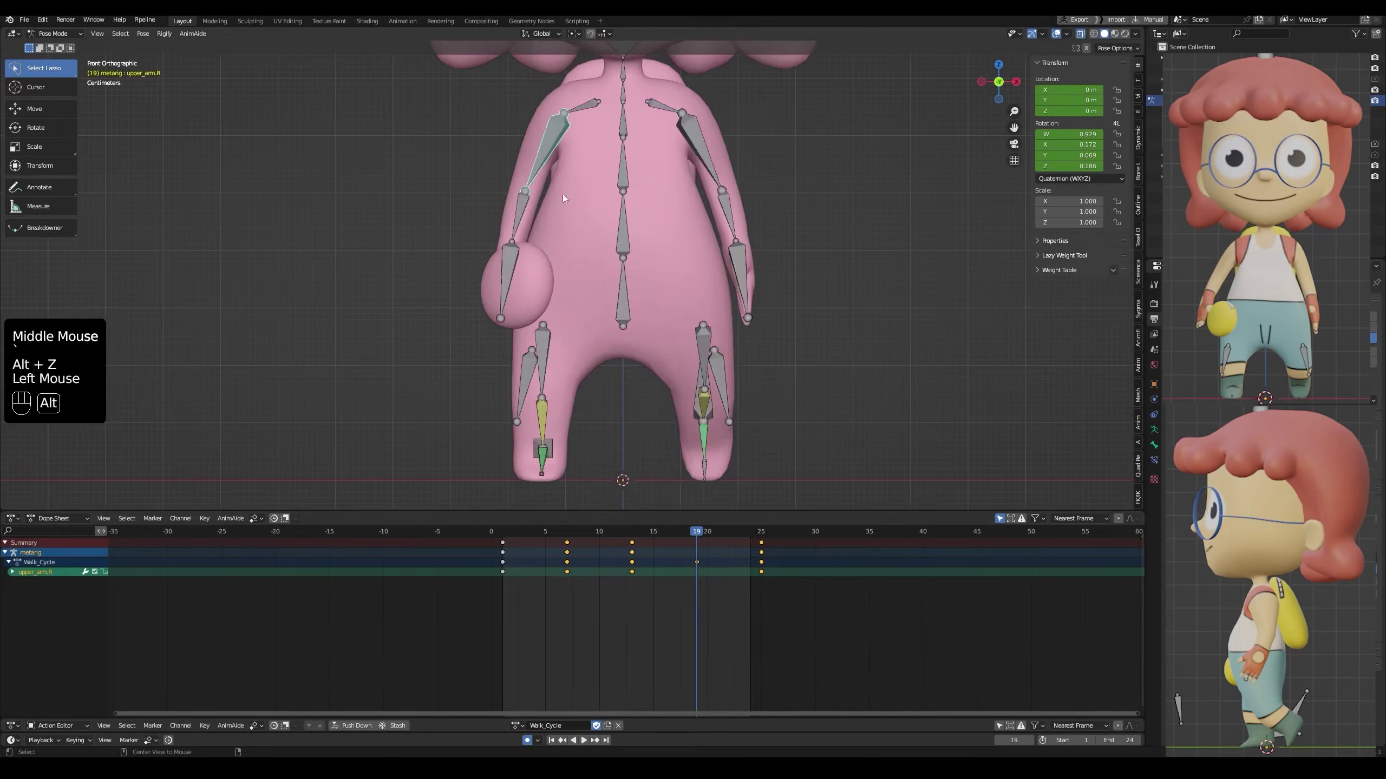
key(alt+z)
key(r)
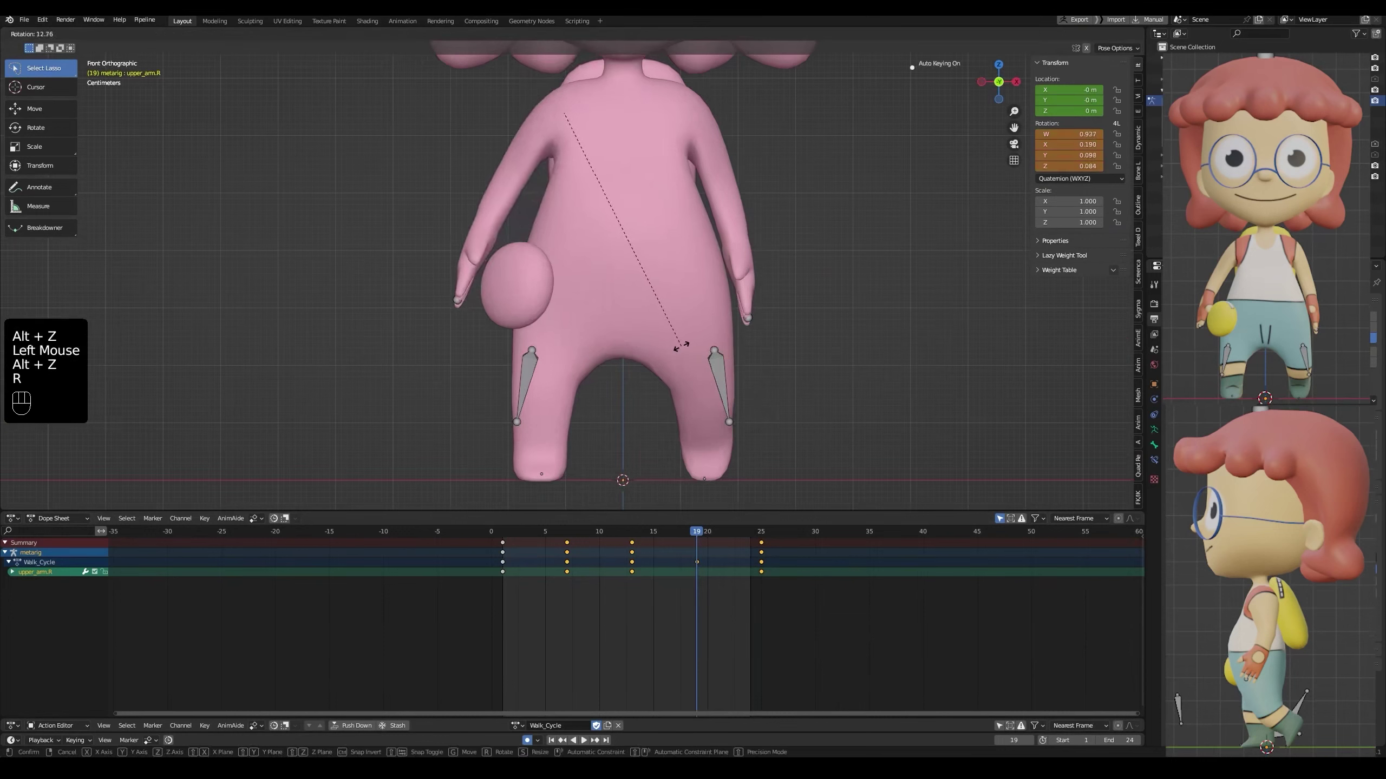
click(681, 346)
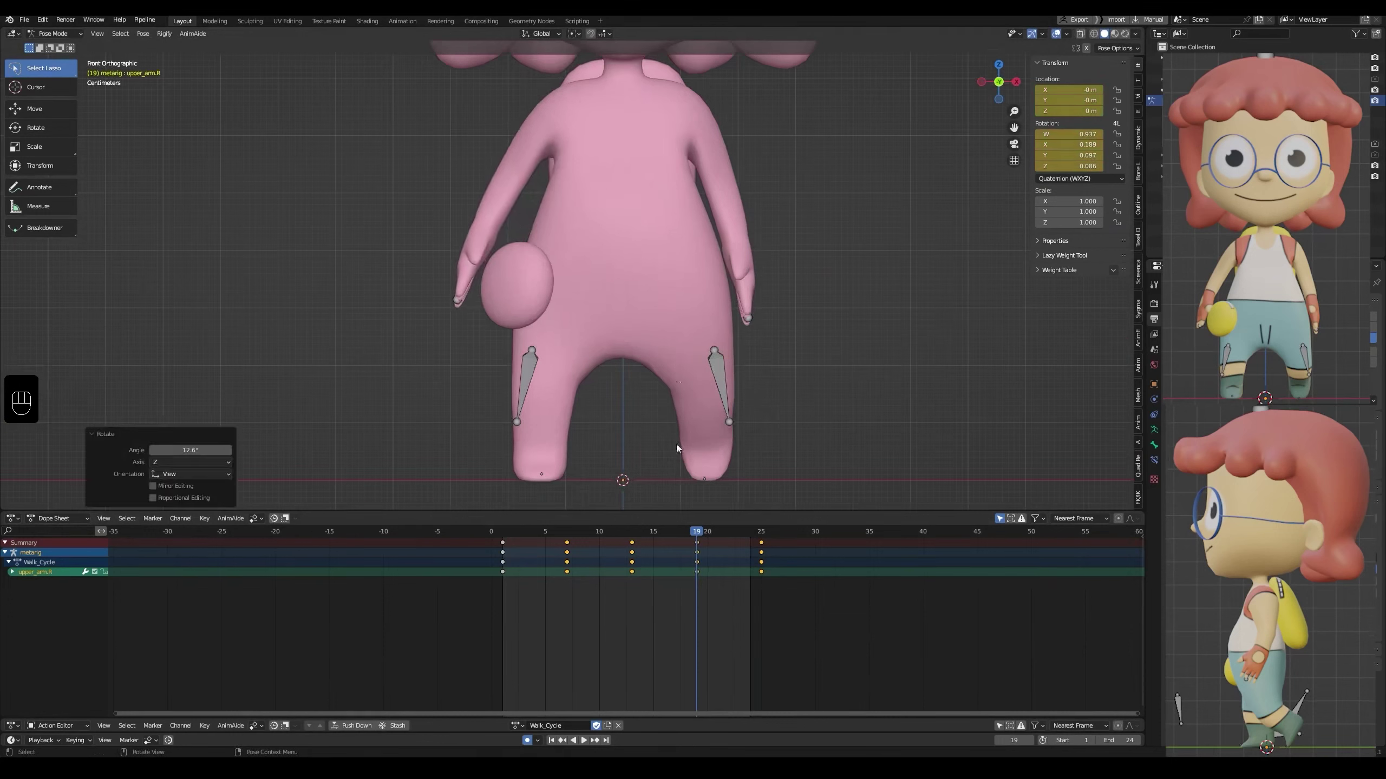
Step frame by frame from frame 19 past the end of the cycle to examine the right arm, and save the file
middle_drag(697, 492, 561, 346)
key(Left)
key(Right)
key(Right)
key(Right)
key(Right)
key(Left)
key(Right)
key(Right)
key(Right)
key(Right)
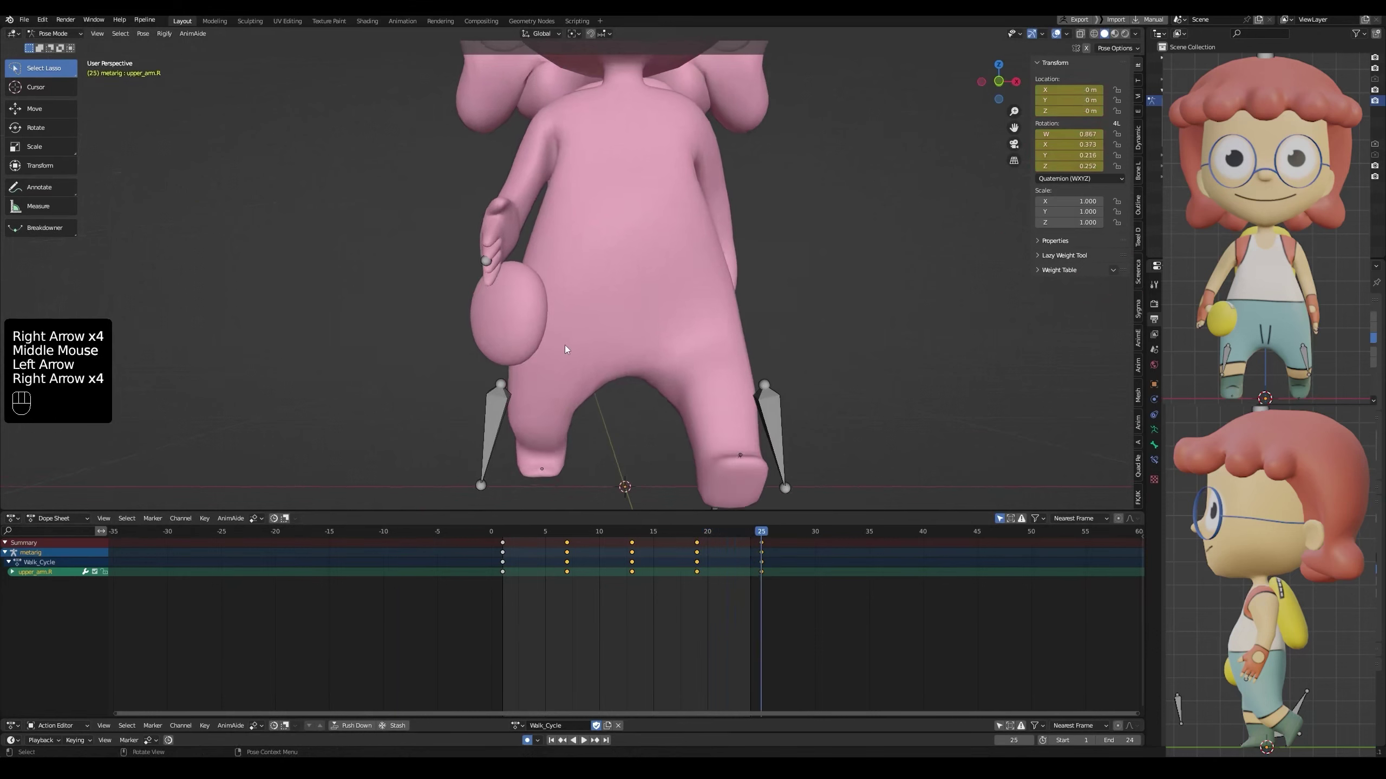
key(Right)
key(Right)
key(Right)
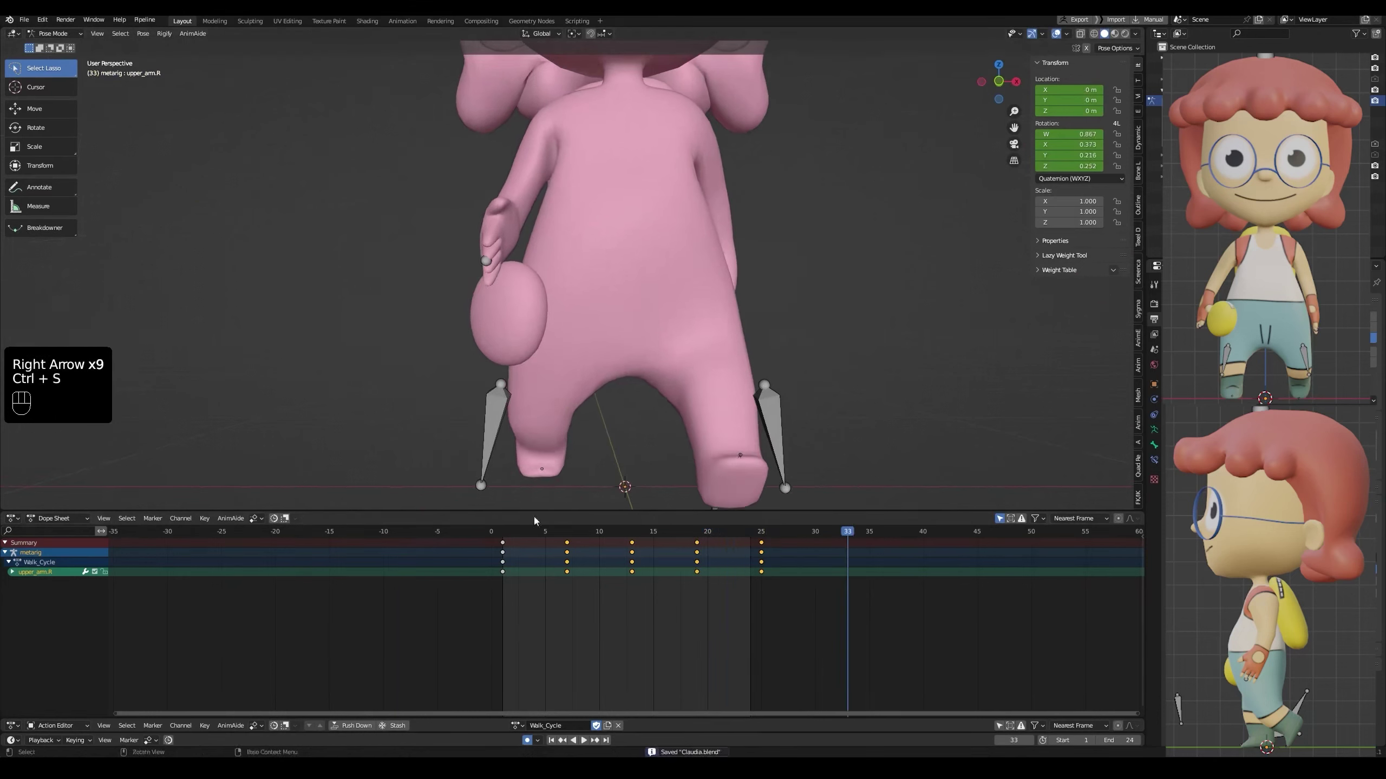
Play back the walk cycle from frame 1 and check the arm's clearance from the bag at full figure
click(501, 531)
middle_drag(554, 426, 552, 358)
key(space)
scroll(551, 371, down, 4)
key(space)
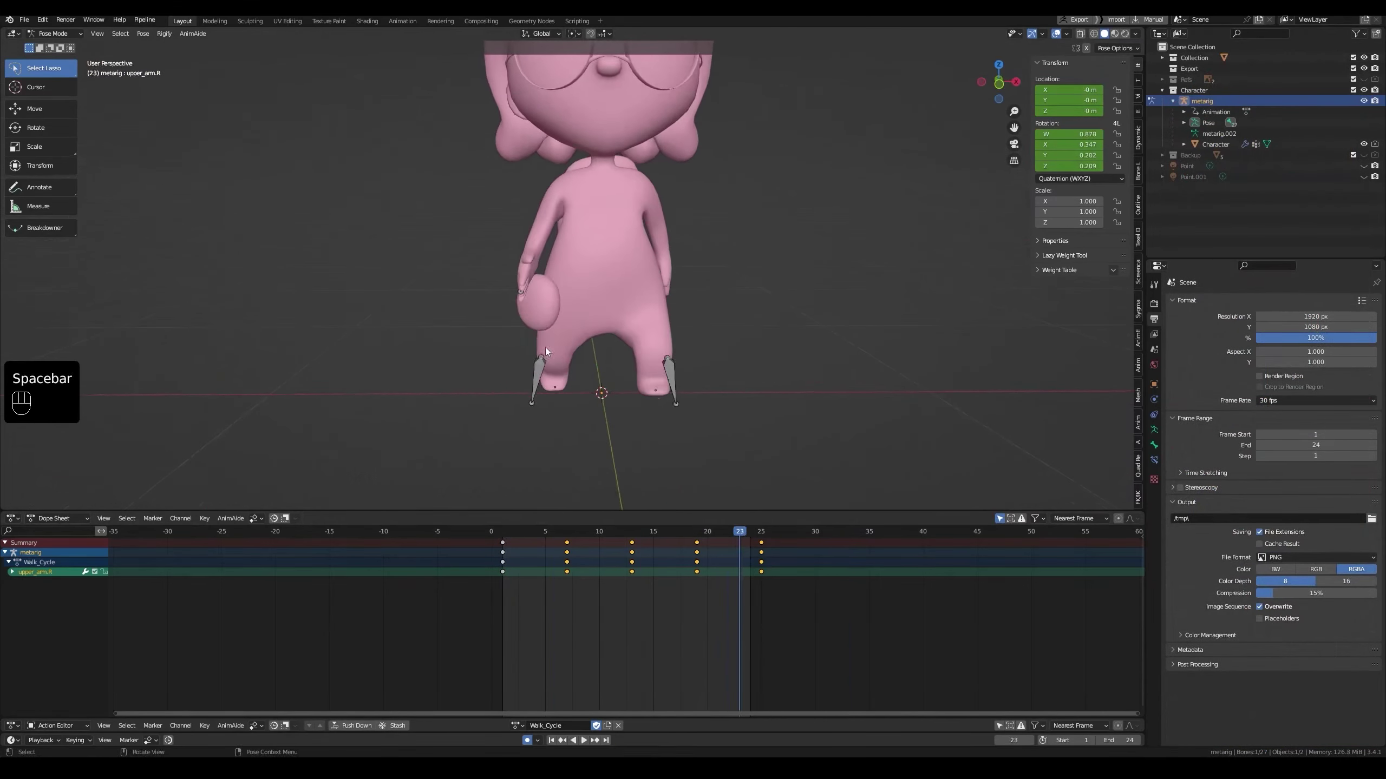
At frame 25, tilt the right hand with a trackball rotation of about 9° and 23°, and turn it about 15° in front view
drag(738, 533, 761, 534)
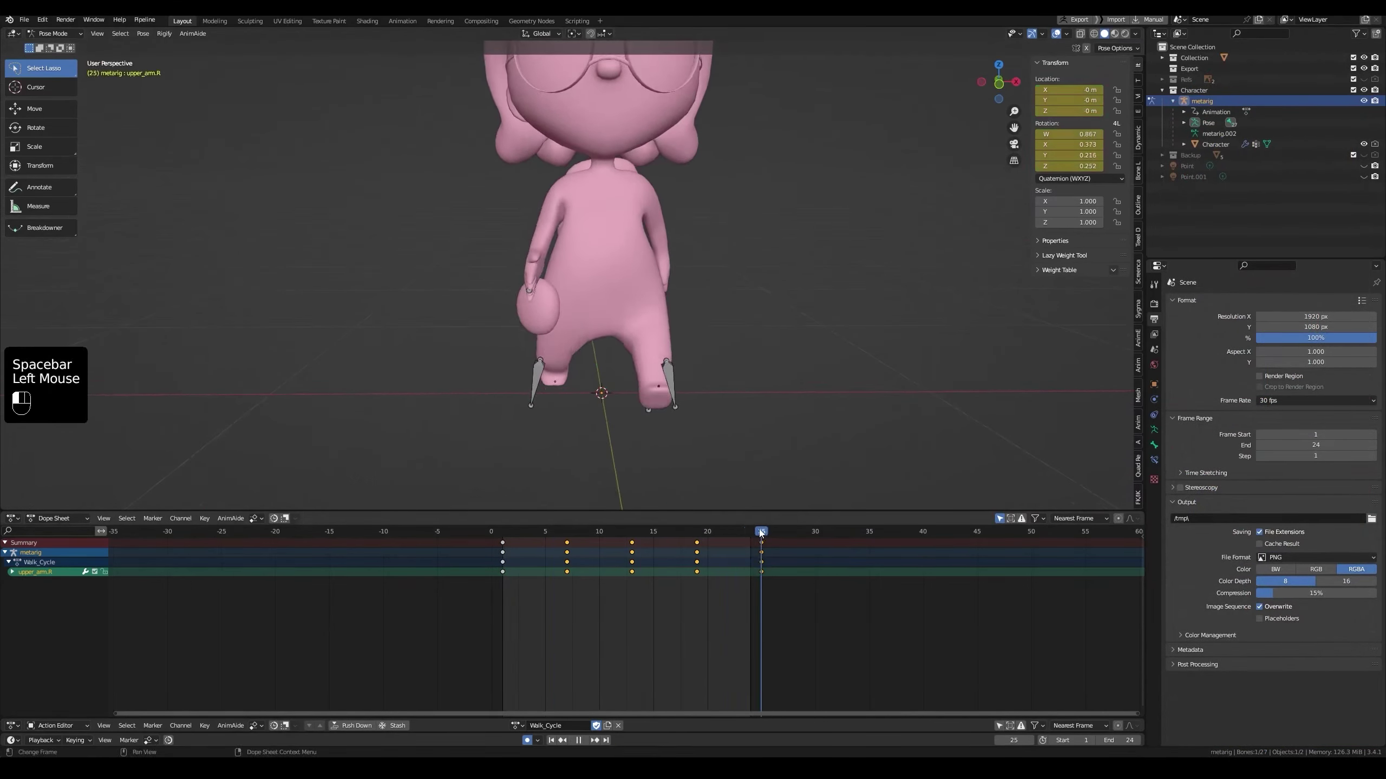
key(alt+z)
click(538, 282)
key(alt+z)
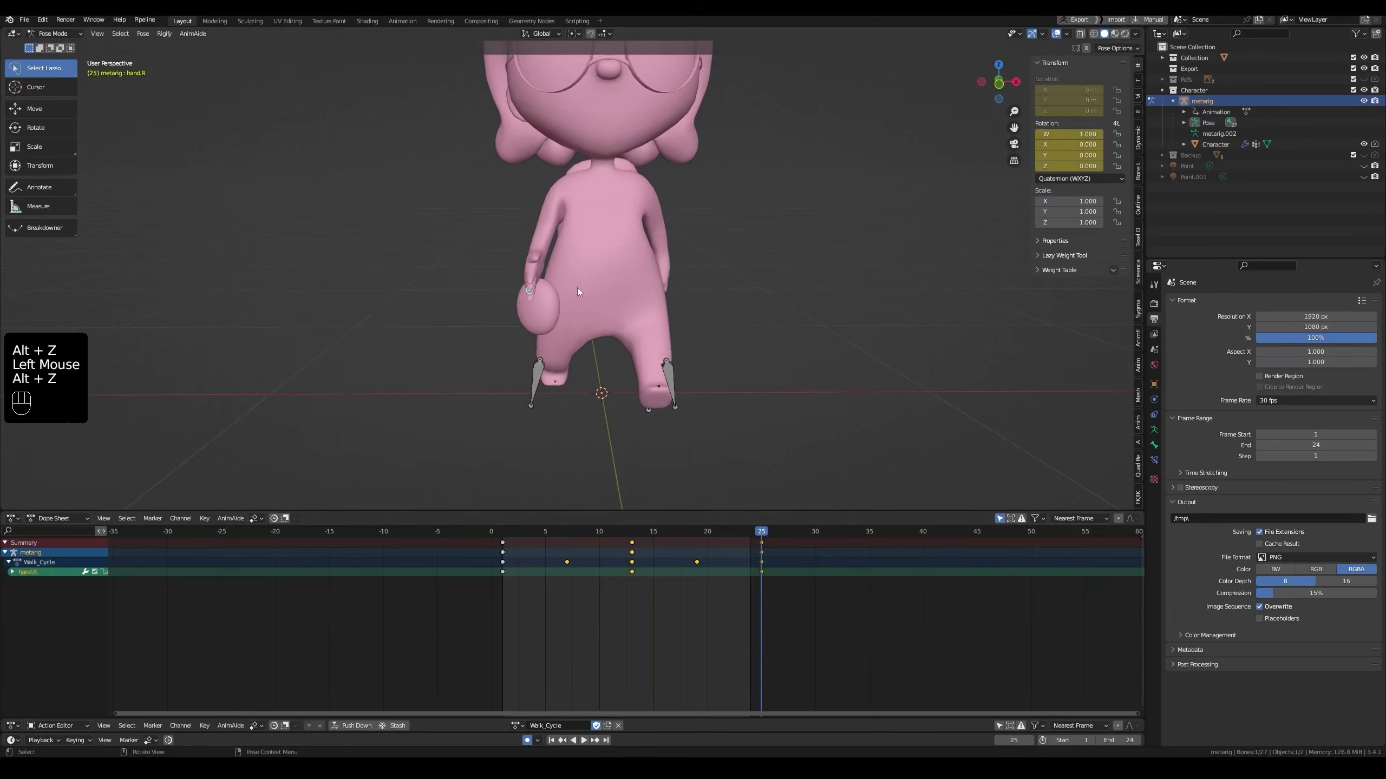
key(r)
key(r)
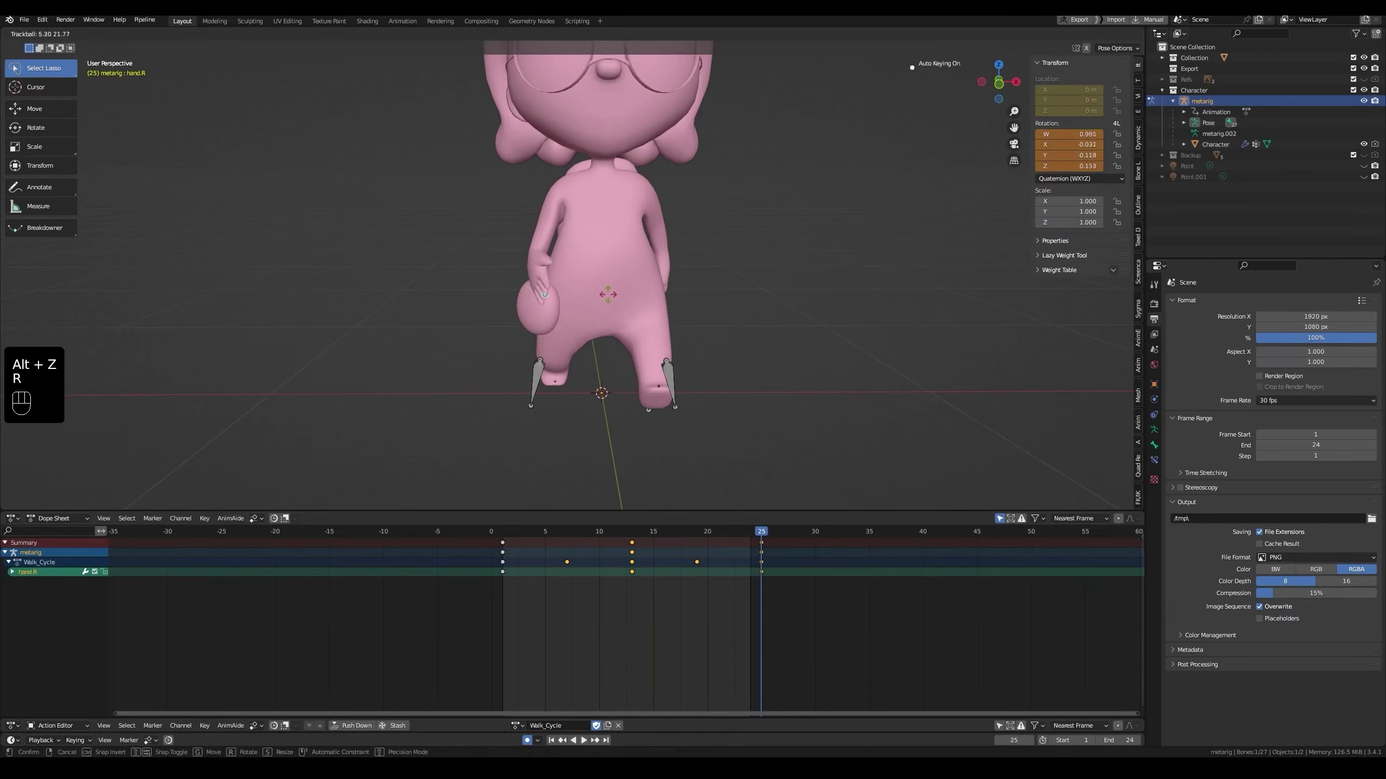
click(603, 300)
middle_drag(608, 299, 499, 215)
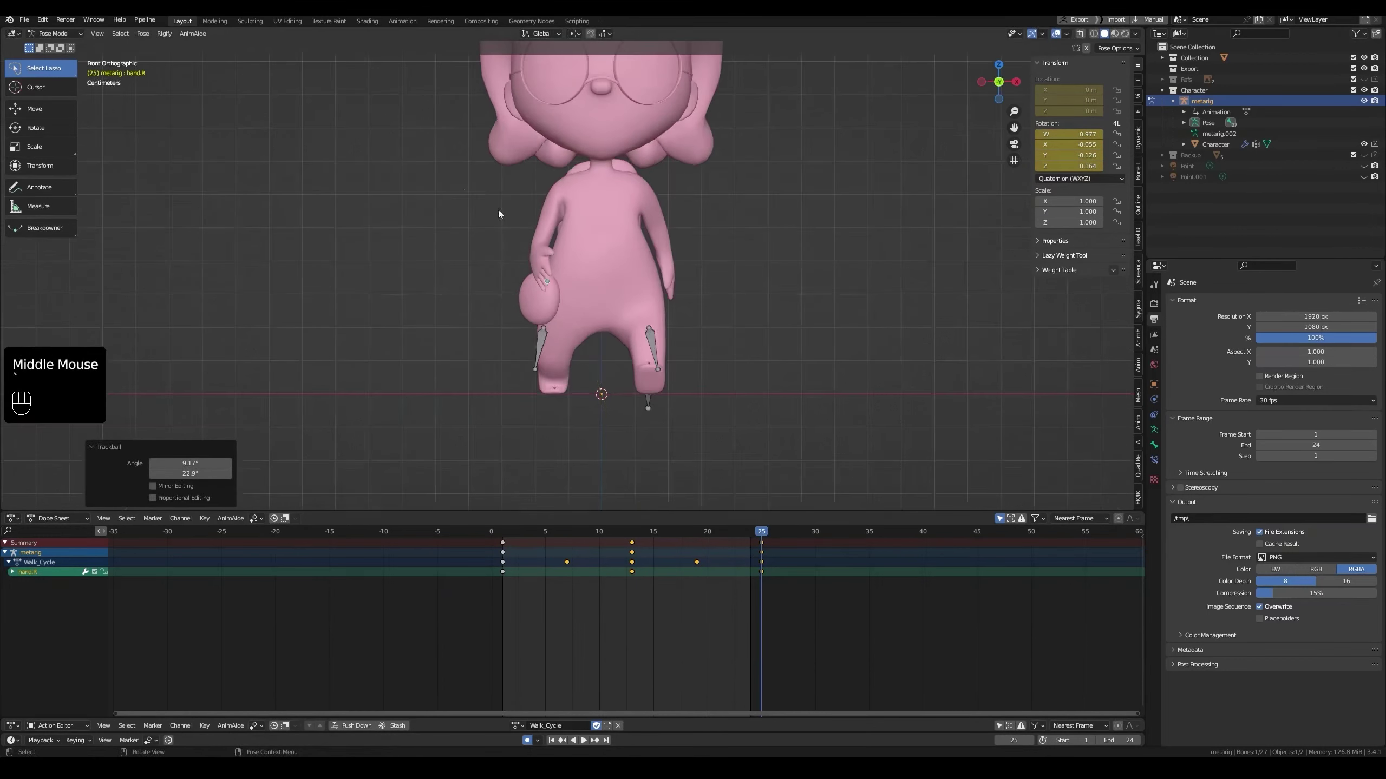
key(r)
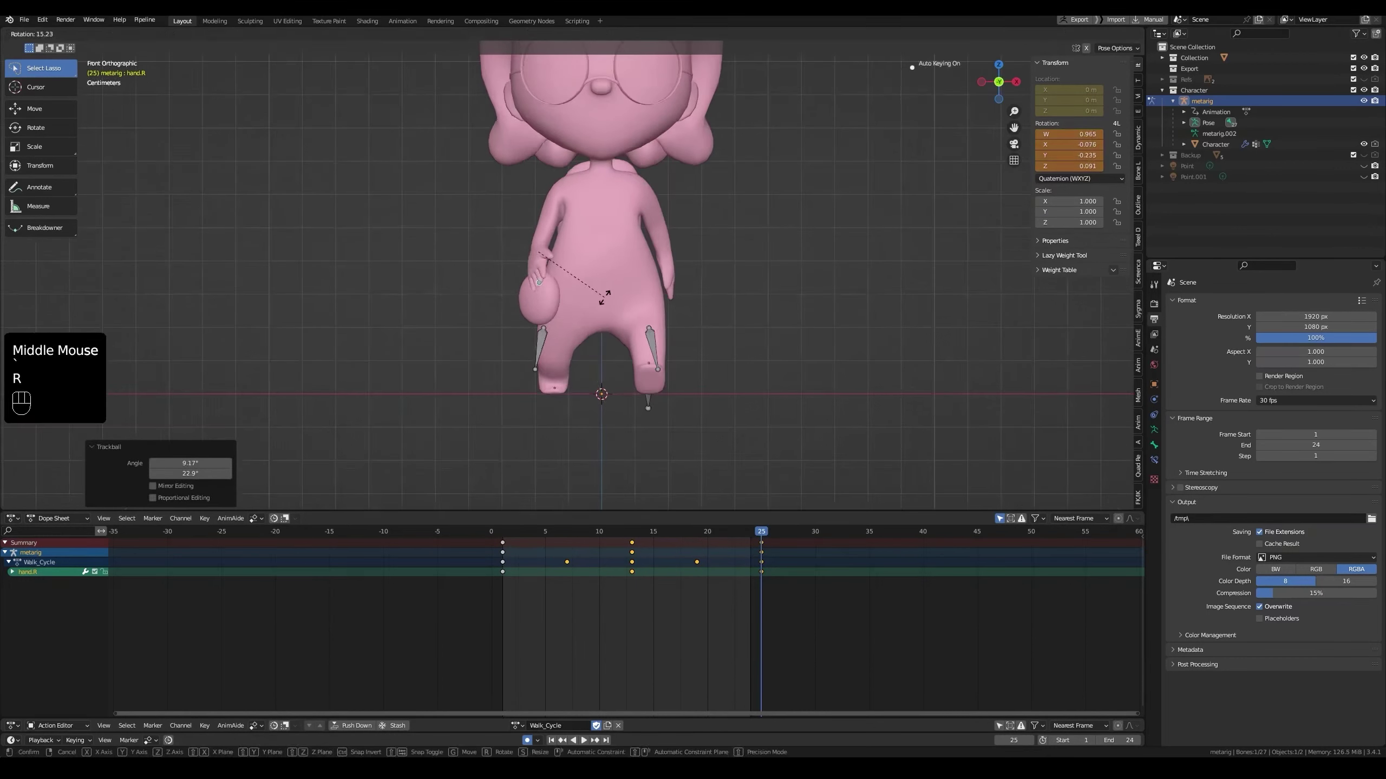
click(604, 298)
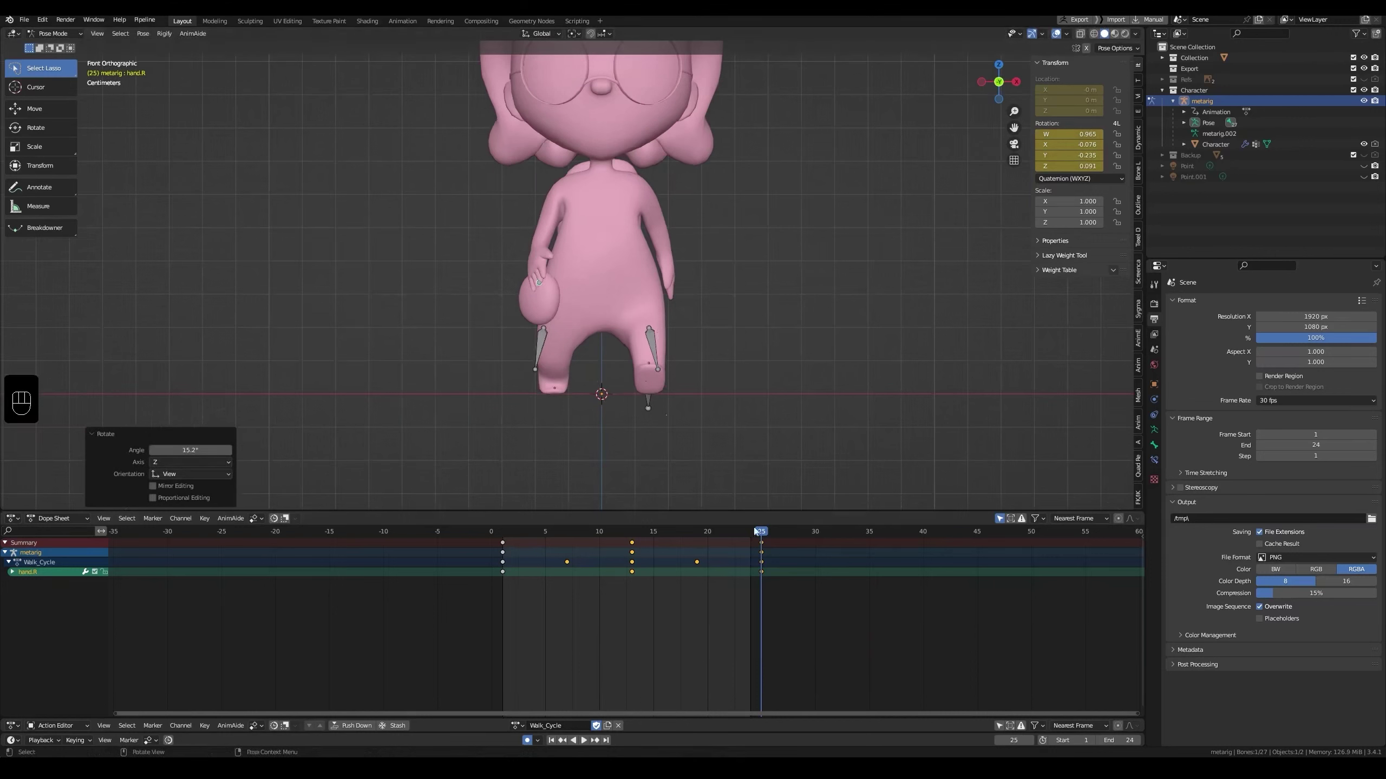
Copy the right hand's frame 25 keyframe to frame 1, save the file and play back the walk
click(715, 555)
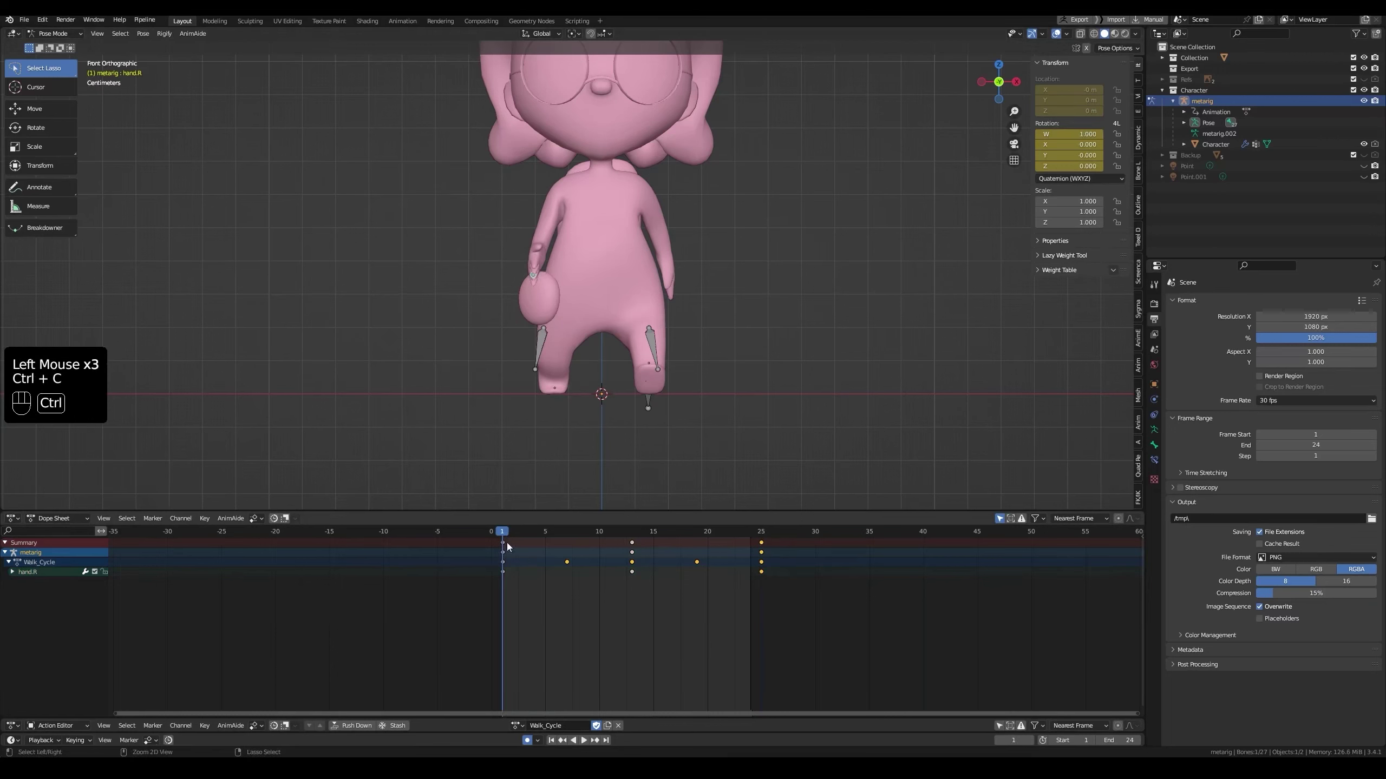
key(space)
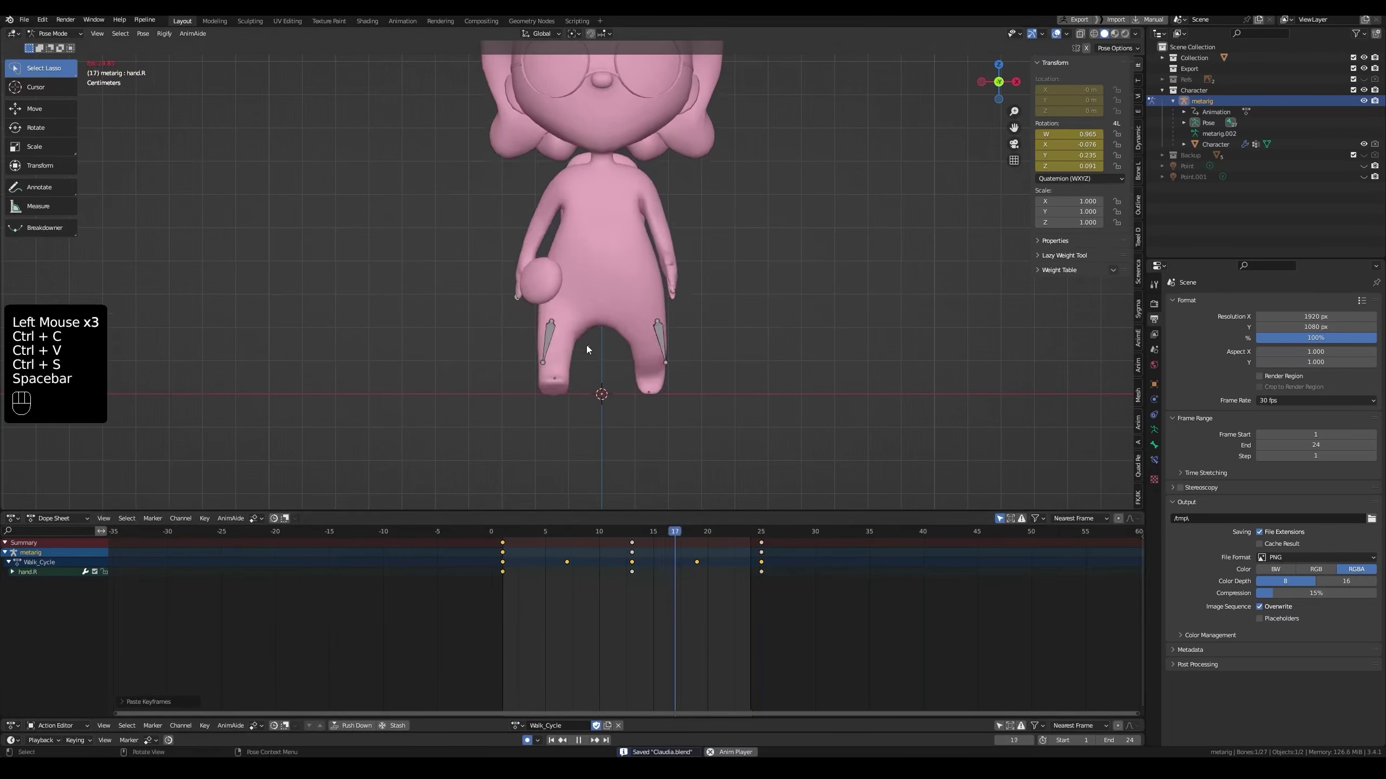
scroll(587, 344, down, 1)
middle_drag(586, 345, 545, 390)
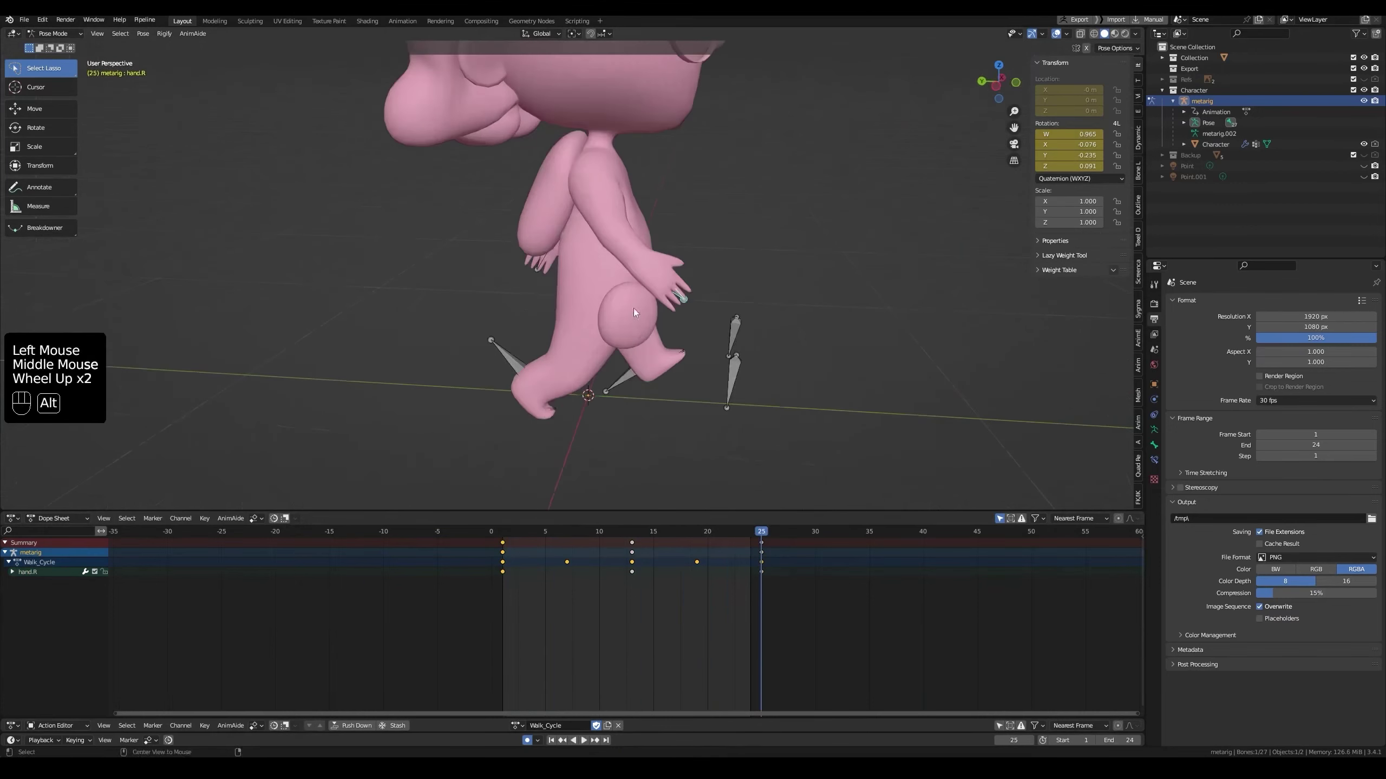
At frame 25, bend the right forearm to about 7° on its X axis
key(alt+z)
click(644, 299)
key(alt+z)
middle_drag(656, 290, 706, 295)
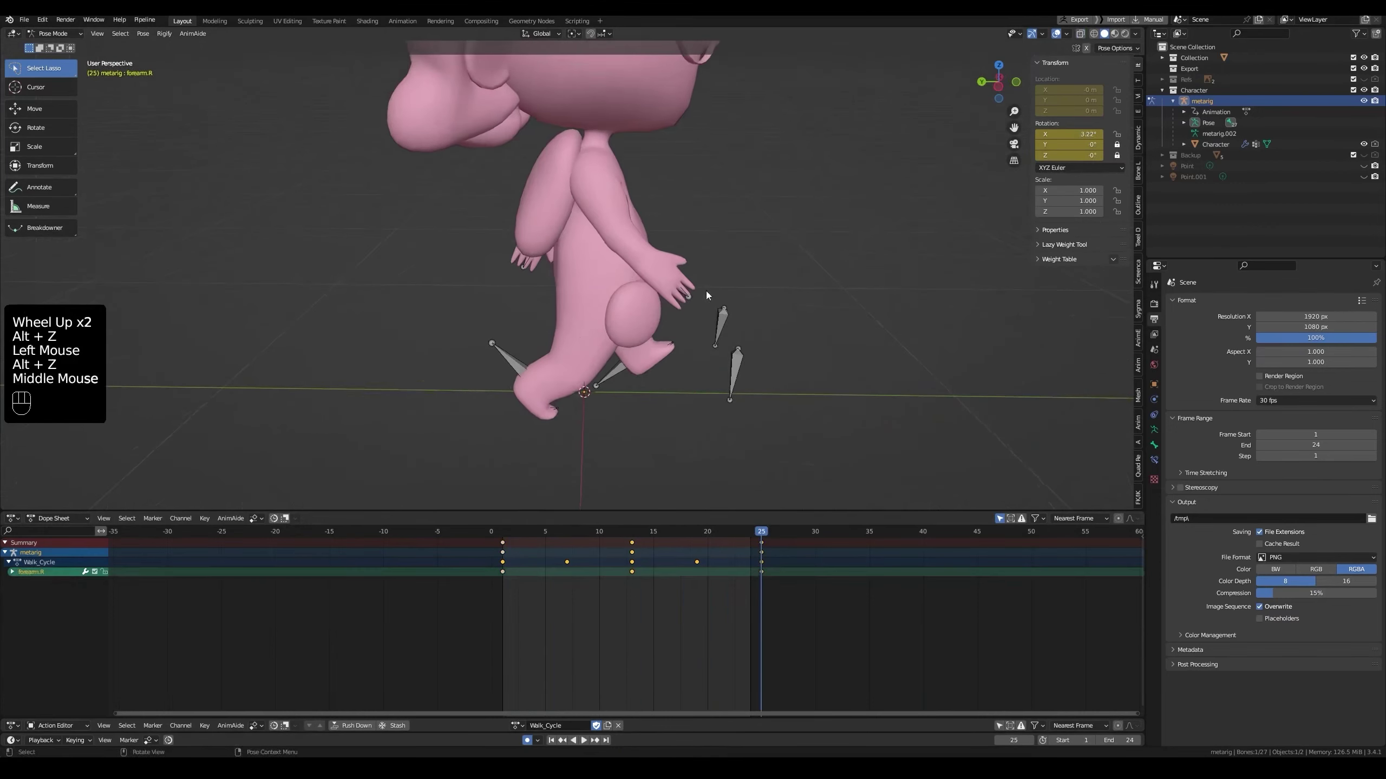
key(r)
click(784, 263)
key(r)
click(769, 298)
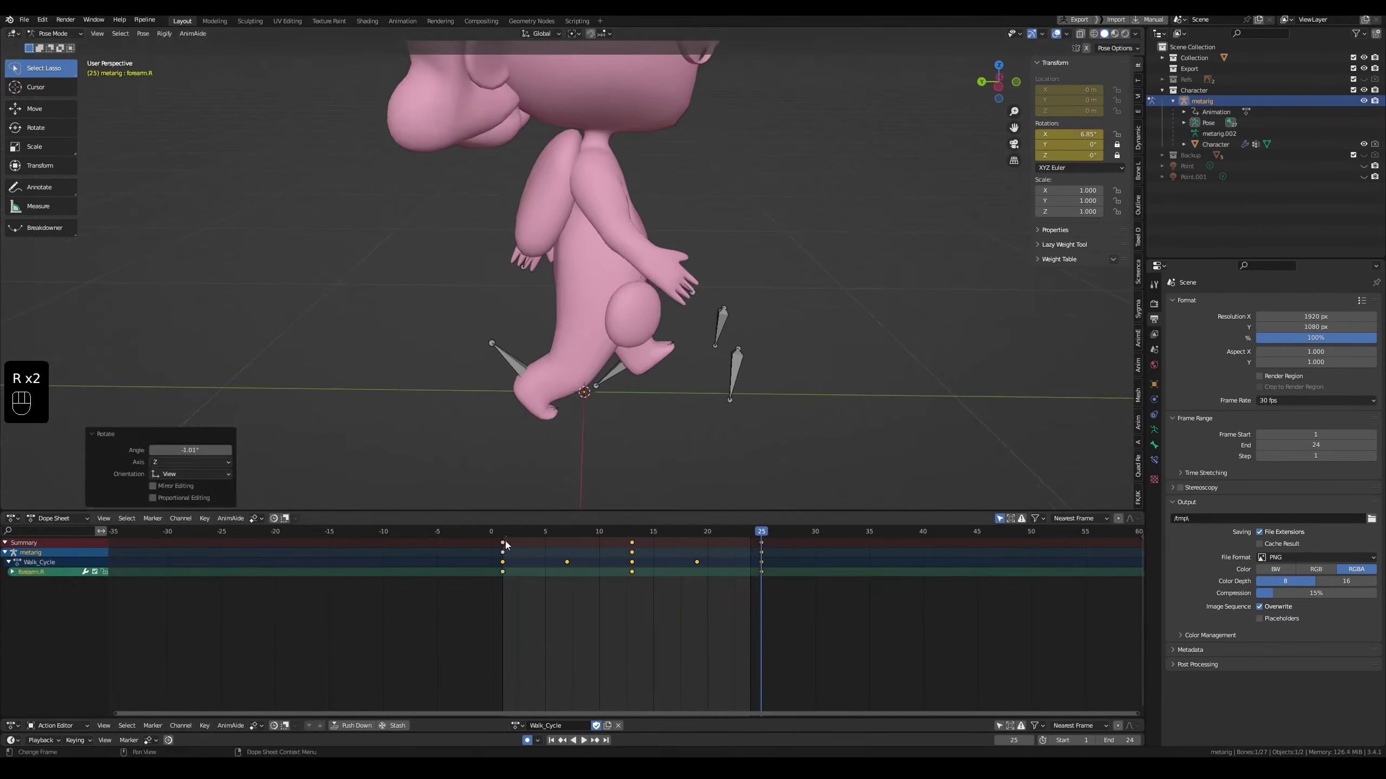
Copy the right forearm's frame 25 keyframe to frame 1 and play back the cycle
click(504, 533)
middle_drag(535, 350, 632, 348)
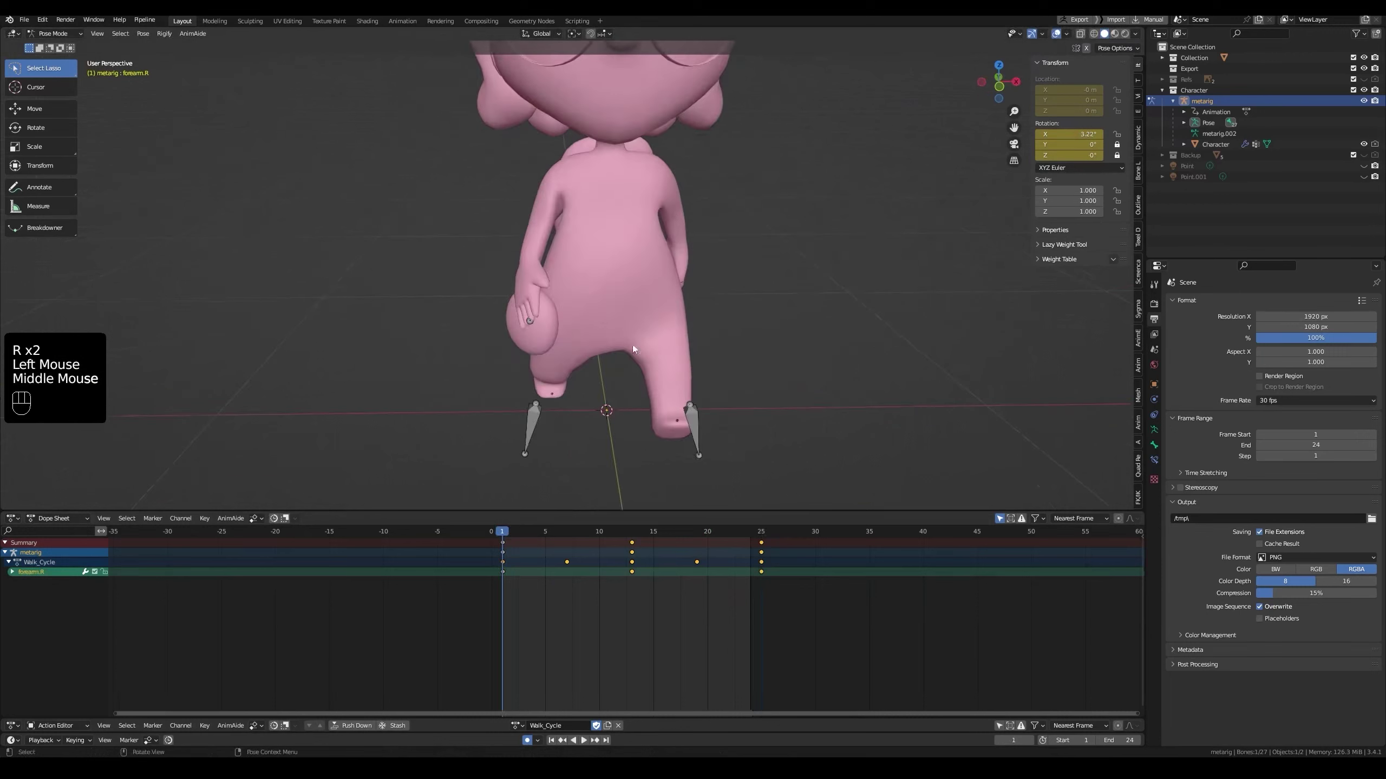
click(762, 544)
key(ctrl+c)
click(502, 534)
key(ctrl+v)
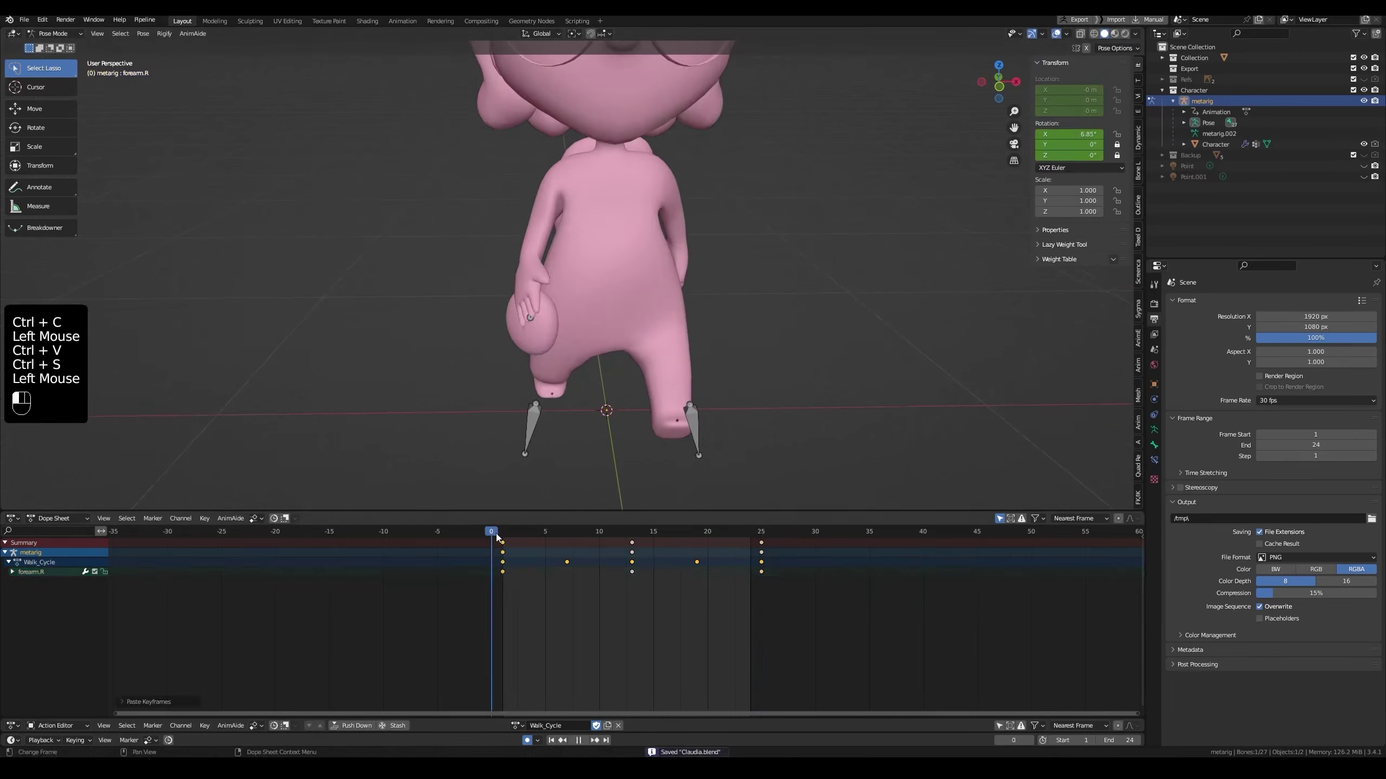
key(space)
middle_drag(695, 383, 534, 367)
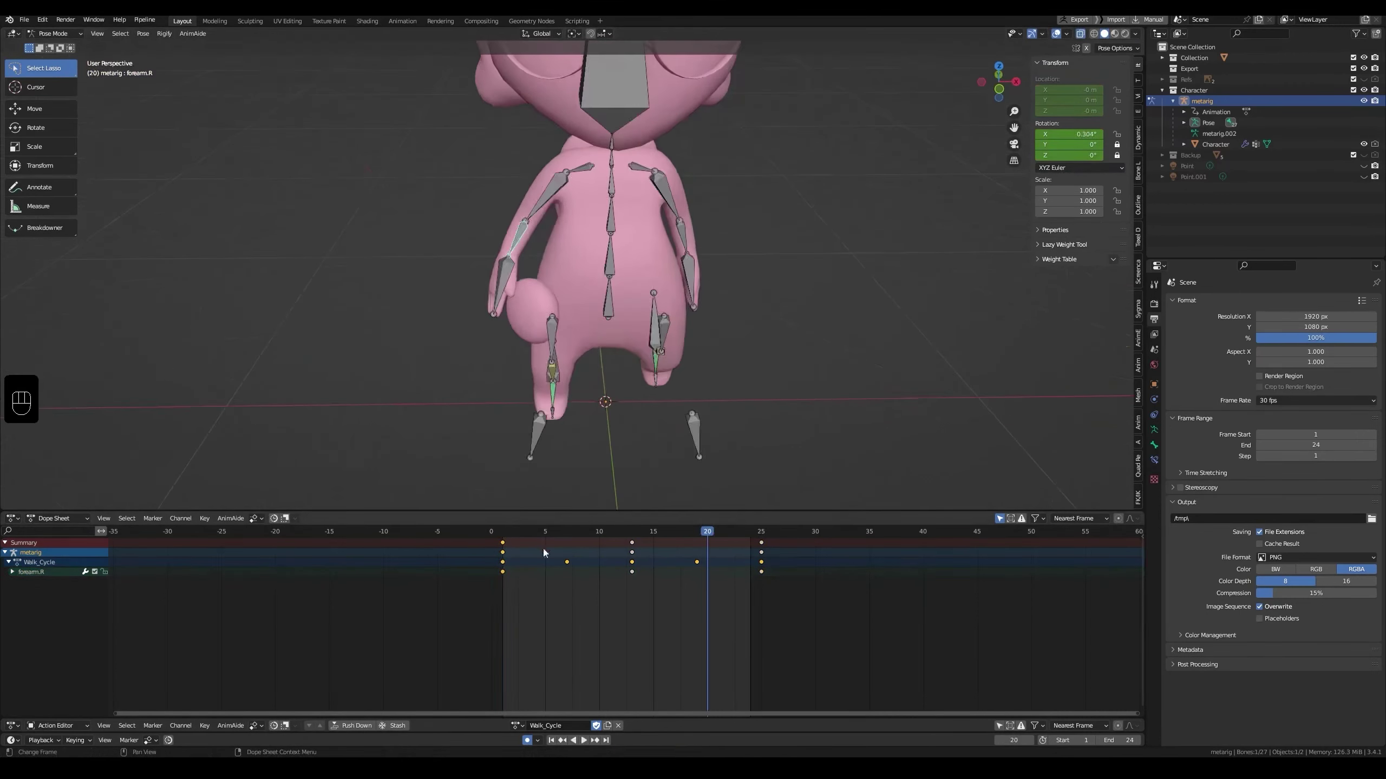
Copy the right forearm's keyframes at frames 1 and 25, paste them flipped onto the left forearm from frame 1, and save
drag(528, 534, 503, 533)
middle_drag(514, 415, 621, 403)
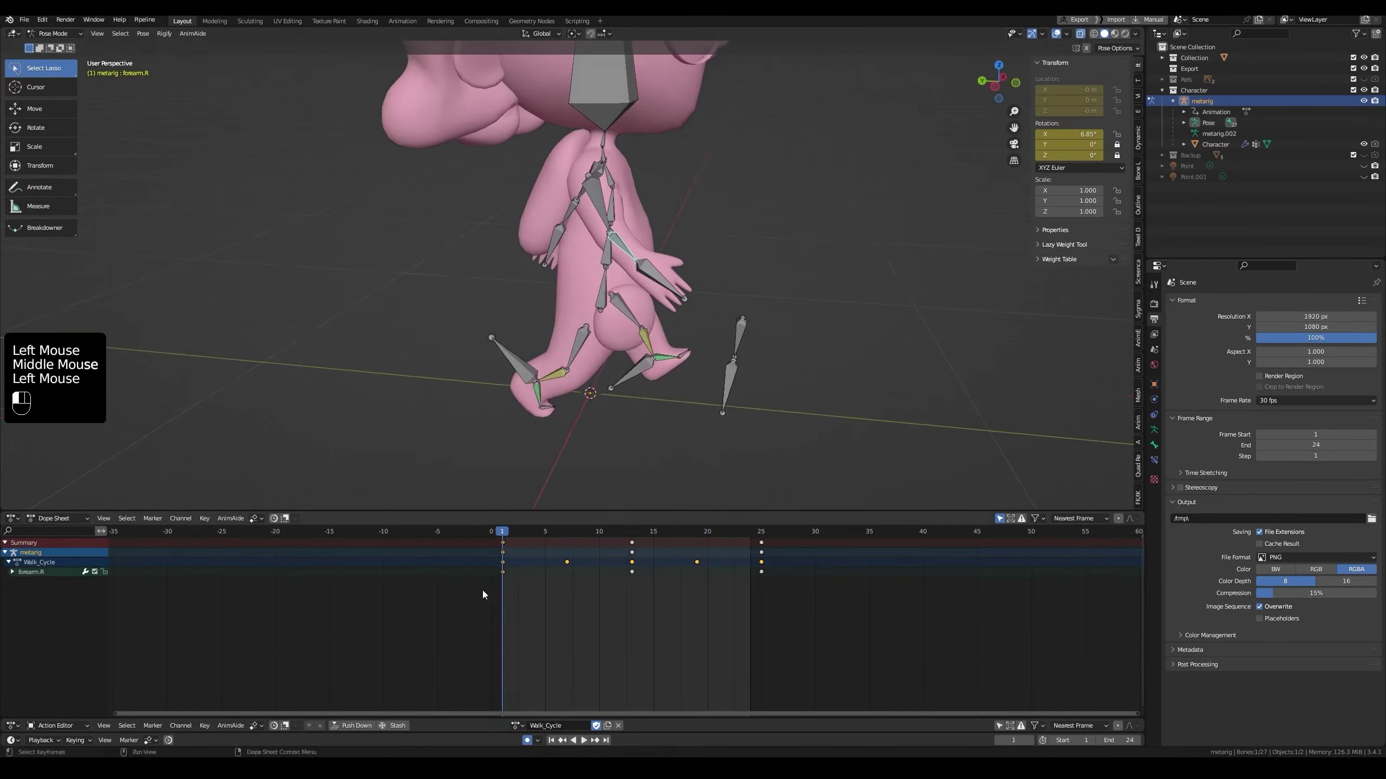
shift+click(761, 572)
key(ctrl+c)
middle_drag(622, 326, 507, 322)
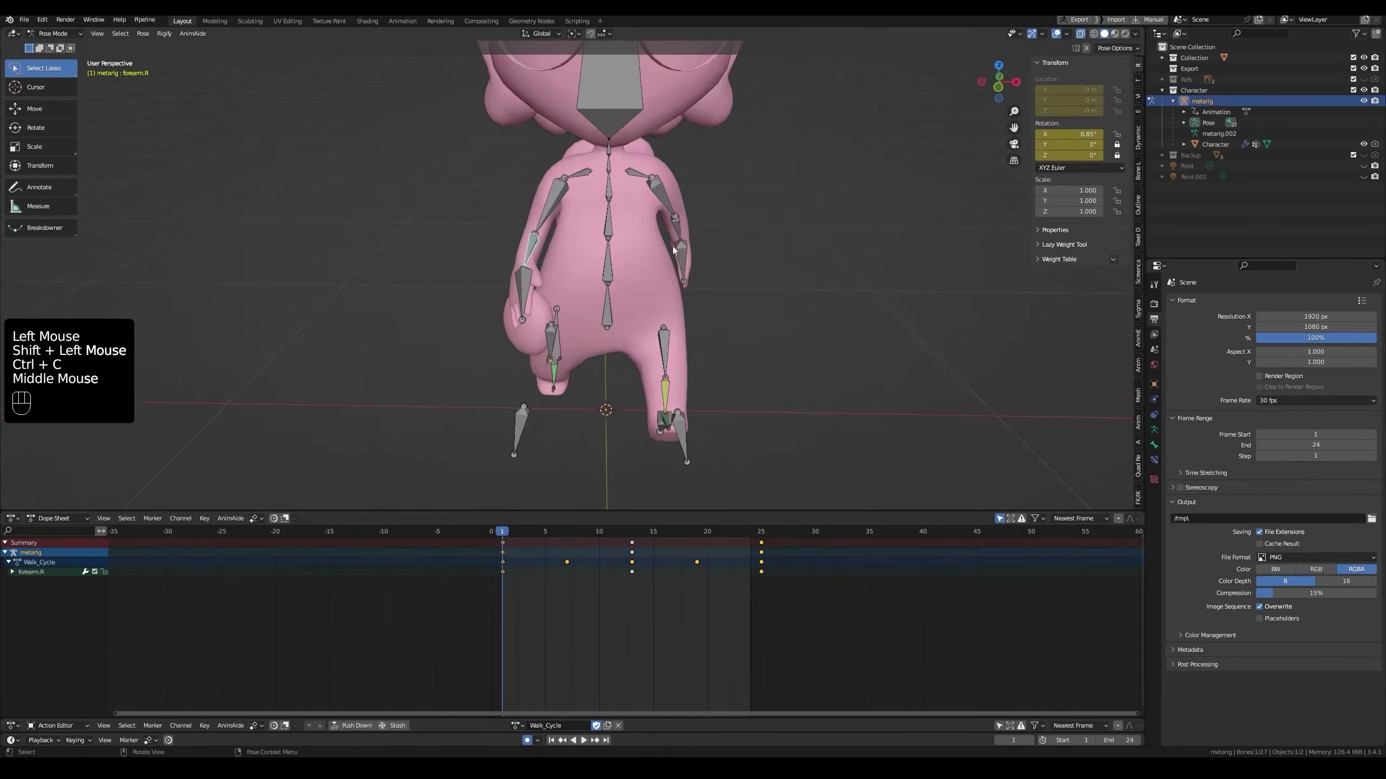
click(677, 230)
double_click(515, 550)
key(ctrl+shift+v)
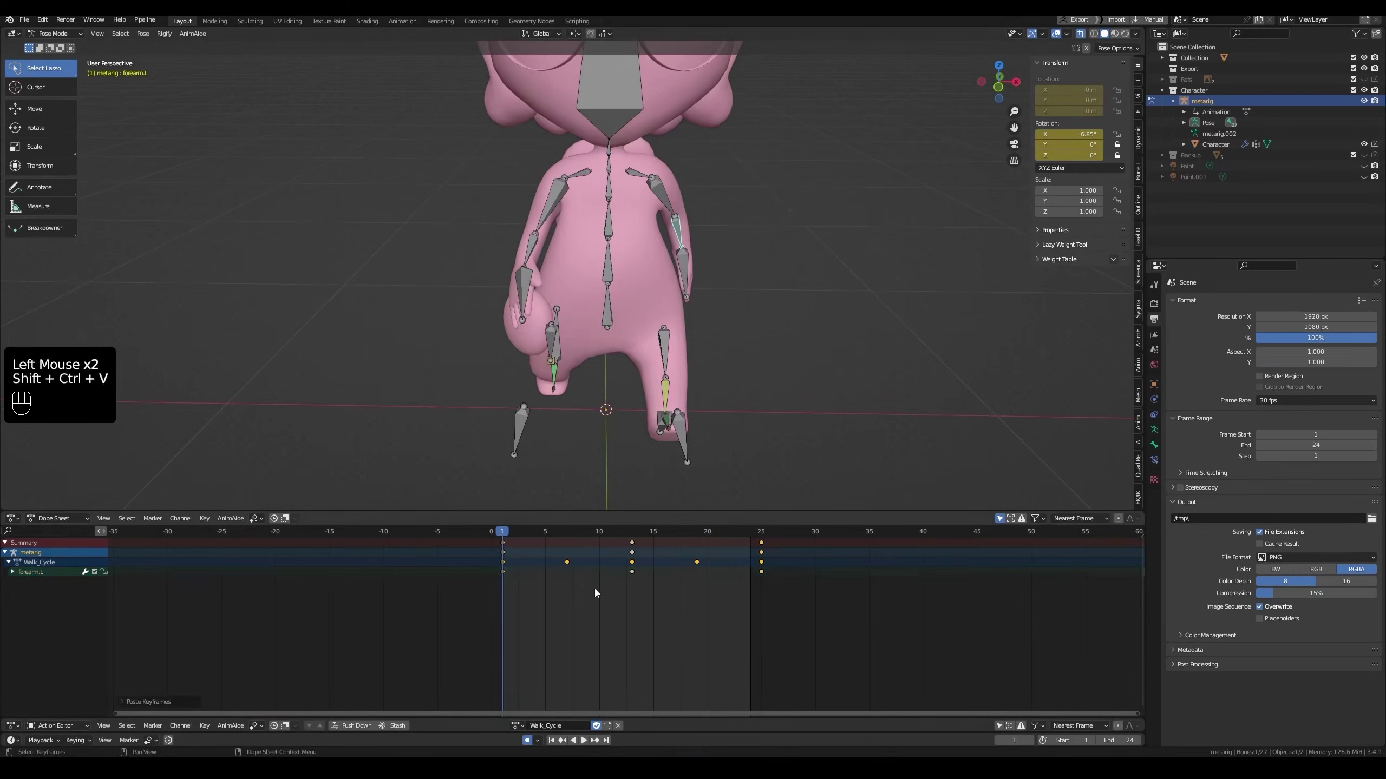
key(ctrl+s)
Play back the walk cycle with X-ray display off and examine both arms at full figure
click(721, 533)
middle_drag(507, 414, 531, 379)
key(space)
key(alt+z)
scroll(577, 381, down, 2)
key(space)
Select the left foot's IK bone in right view and play back the walk cycle to examine the foot motion
mouse_move(654, 533)
mouse_down()
mouse_move(700, 534)
mouse_move(632, 534)
mouse_up()
key(grave)
click(703, 411)
scroll(623, 360, up, 2)
click(622, 360)
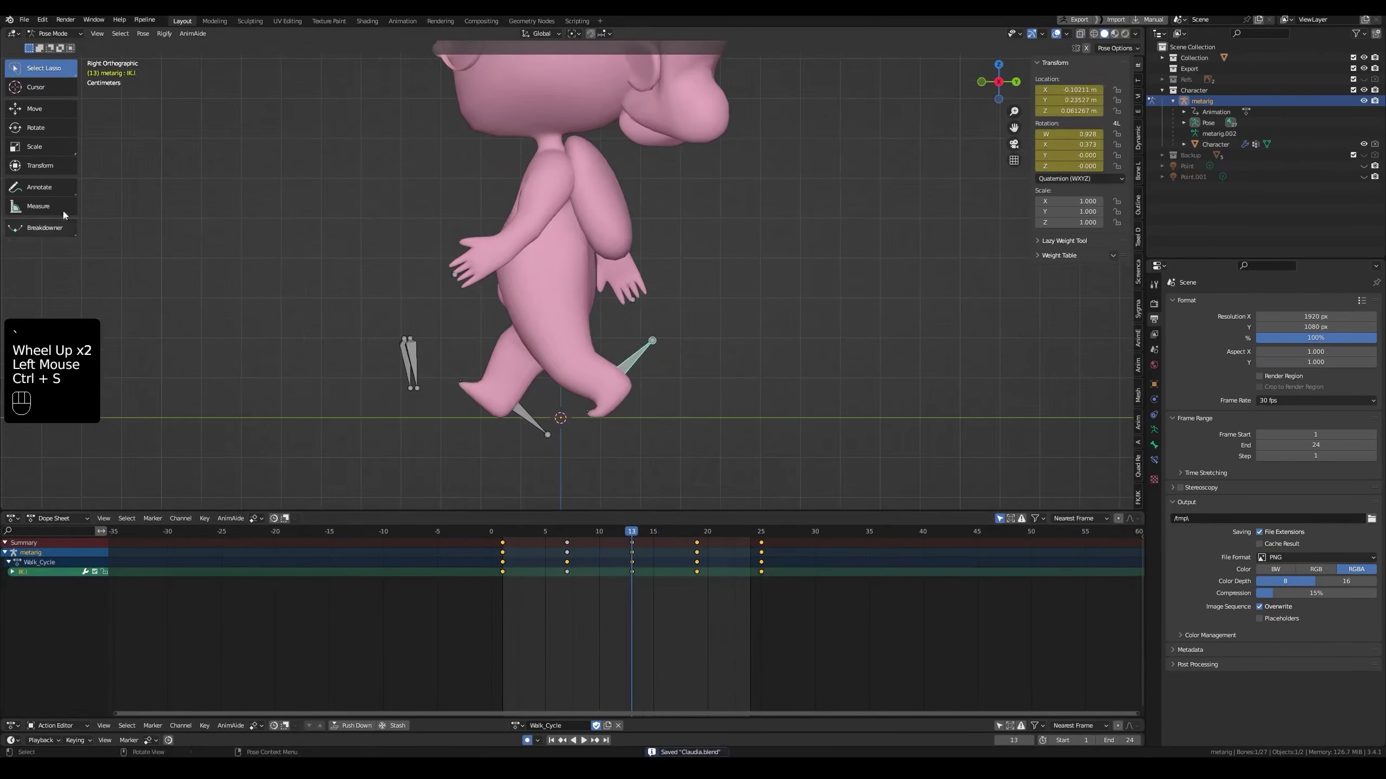
click(46, 116)
click(583, 740)
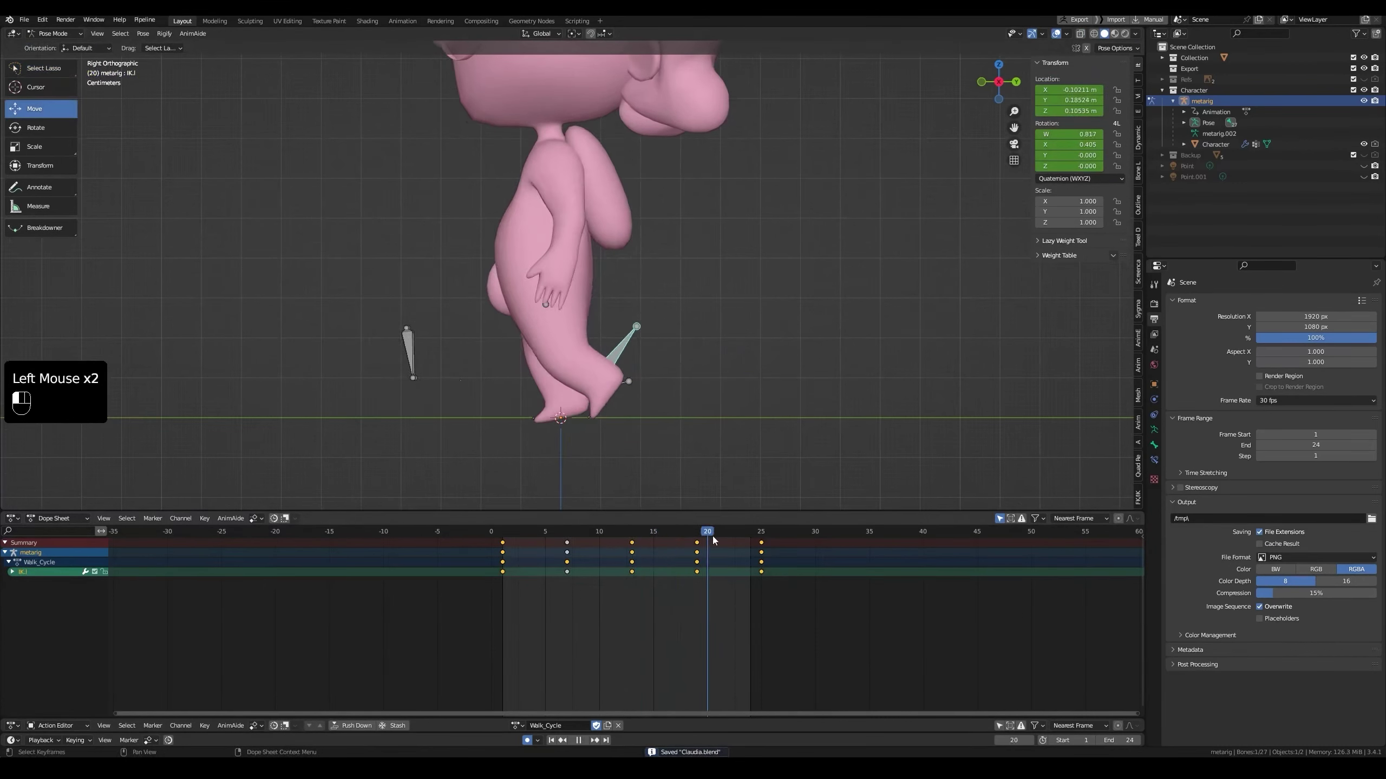
drag(583, 568, 543, 539)
key(space)
middle_drag(479, 433, 511, 425)
key(space)
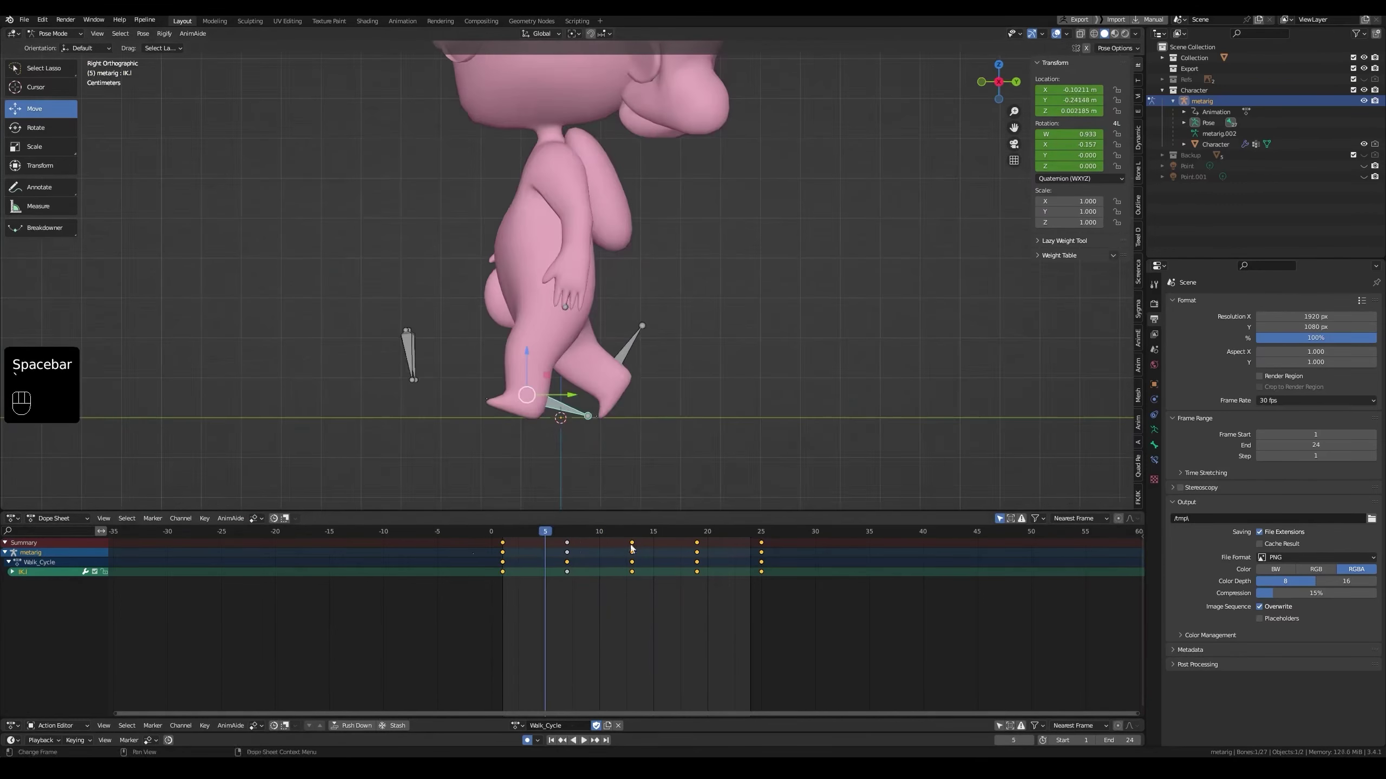
At frame 19, move the left foot's IK bone about -0.0108 m along the global Y axis
click(568, 534)
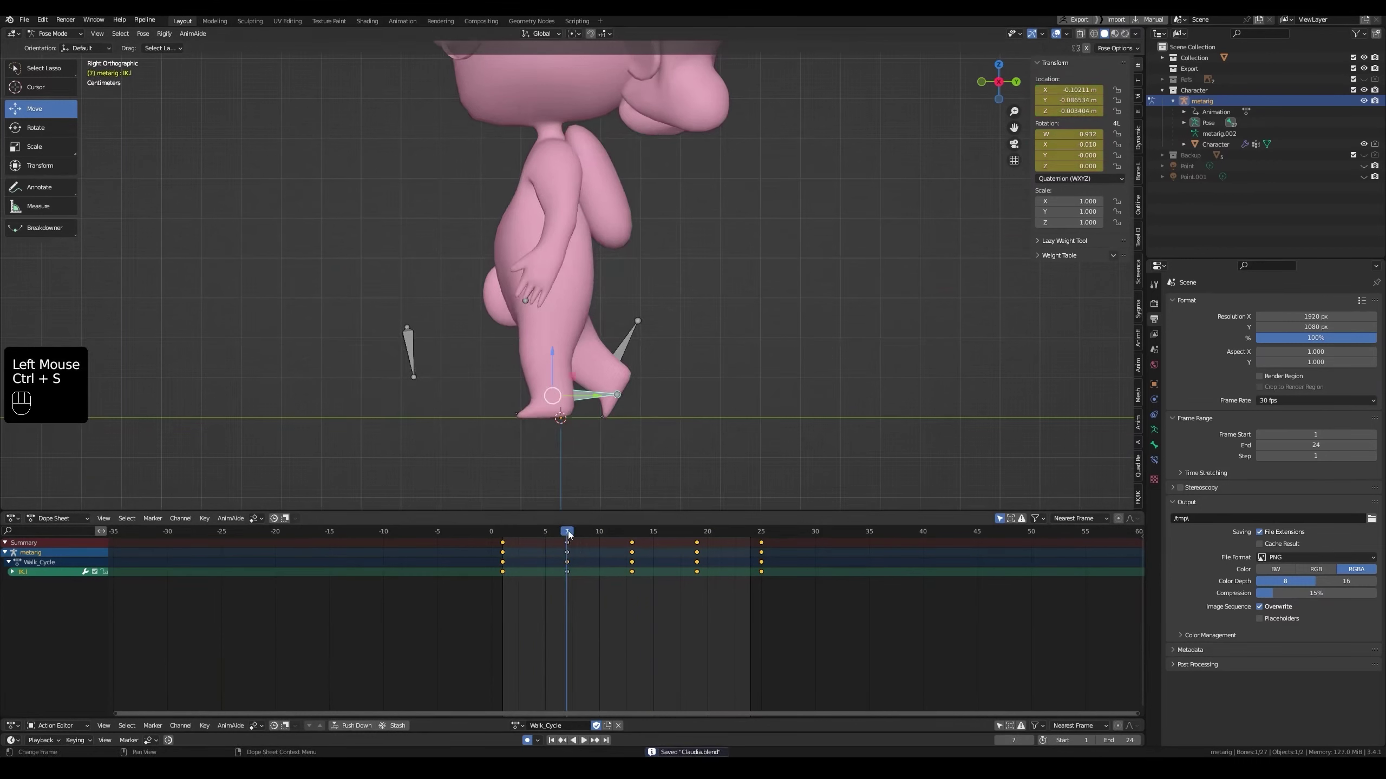
drag(568, 535, 697, 537)
drag(642, 378, 636, 377)
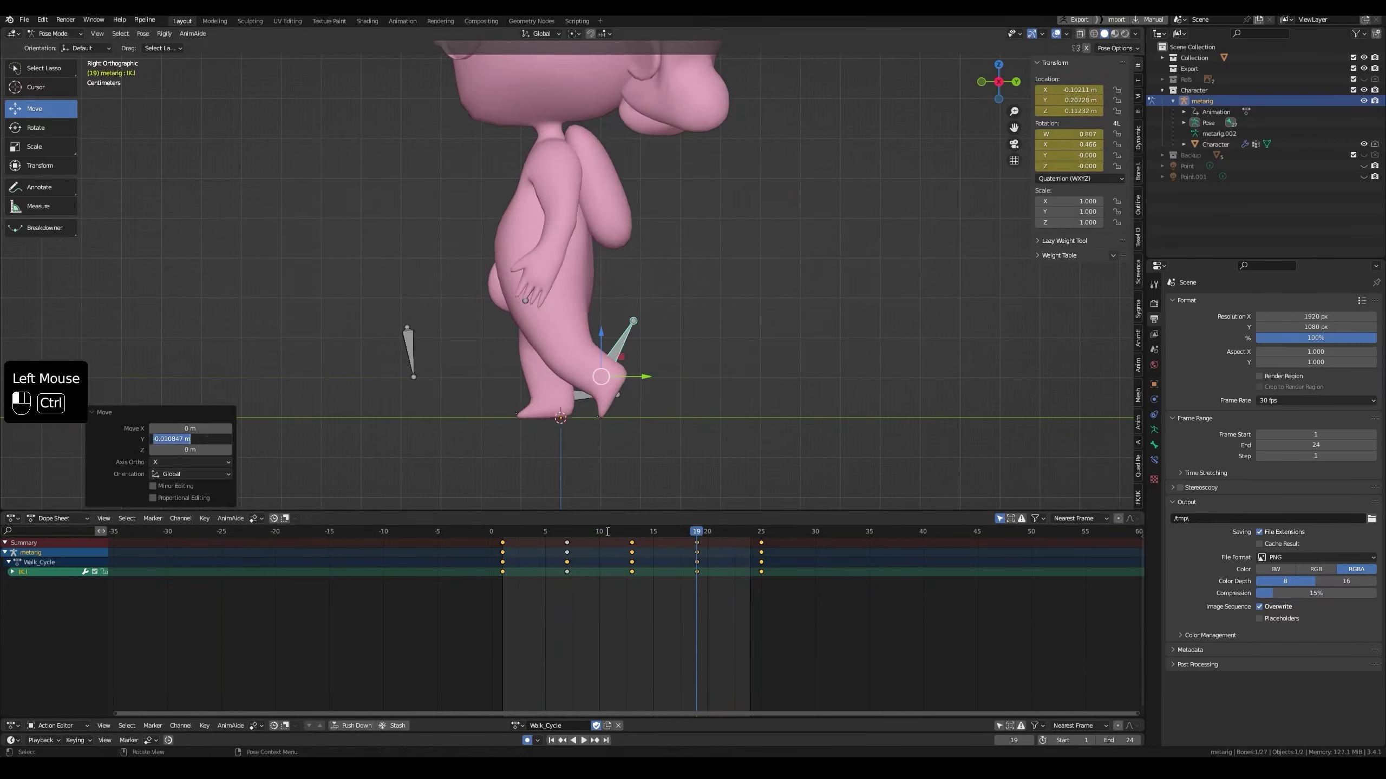
At frame 7, move the right foot's IK bone -0.010847 m along global Y, save, and play back the cycle
click(567, 532)
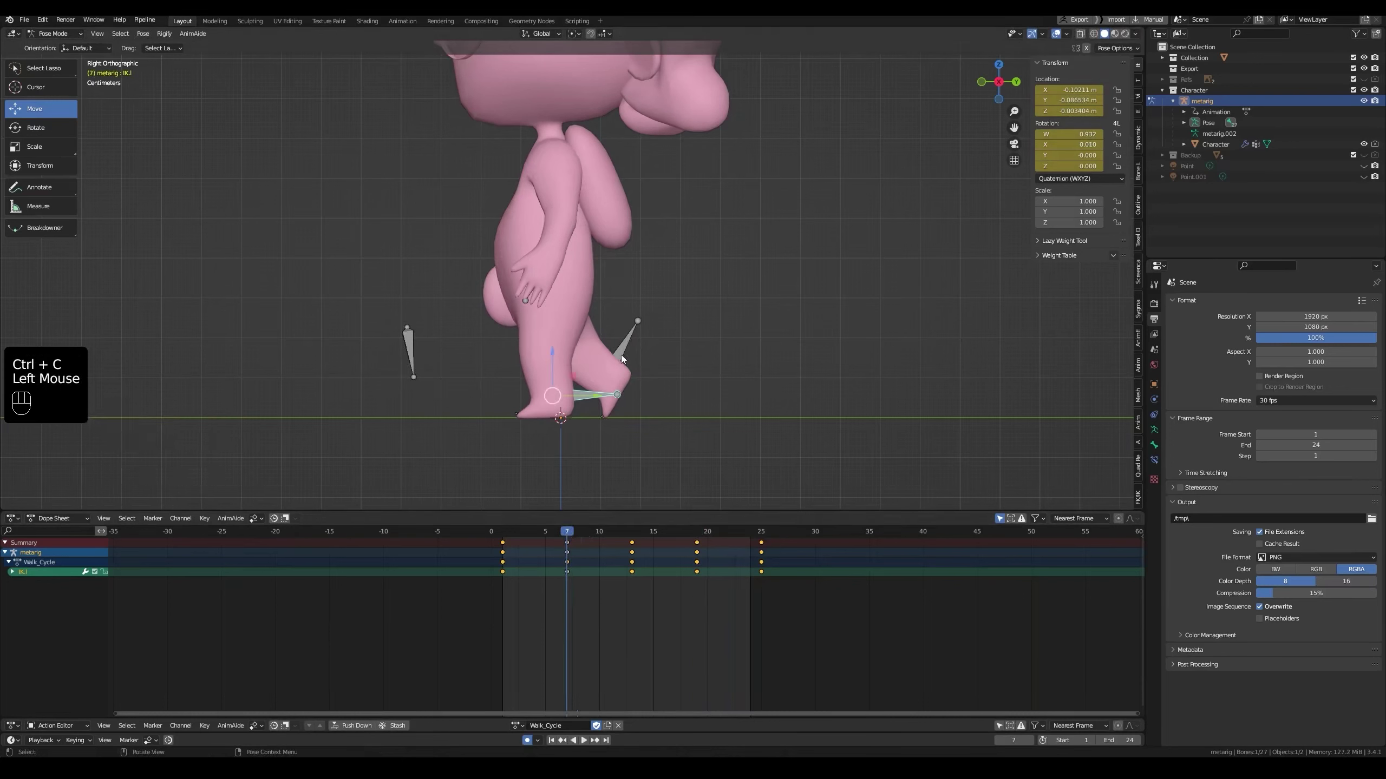
key(ctrl+v)
key(ctrl+z)
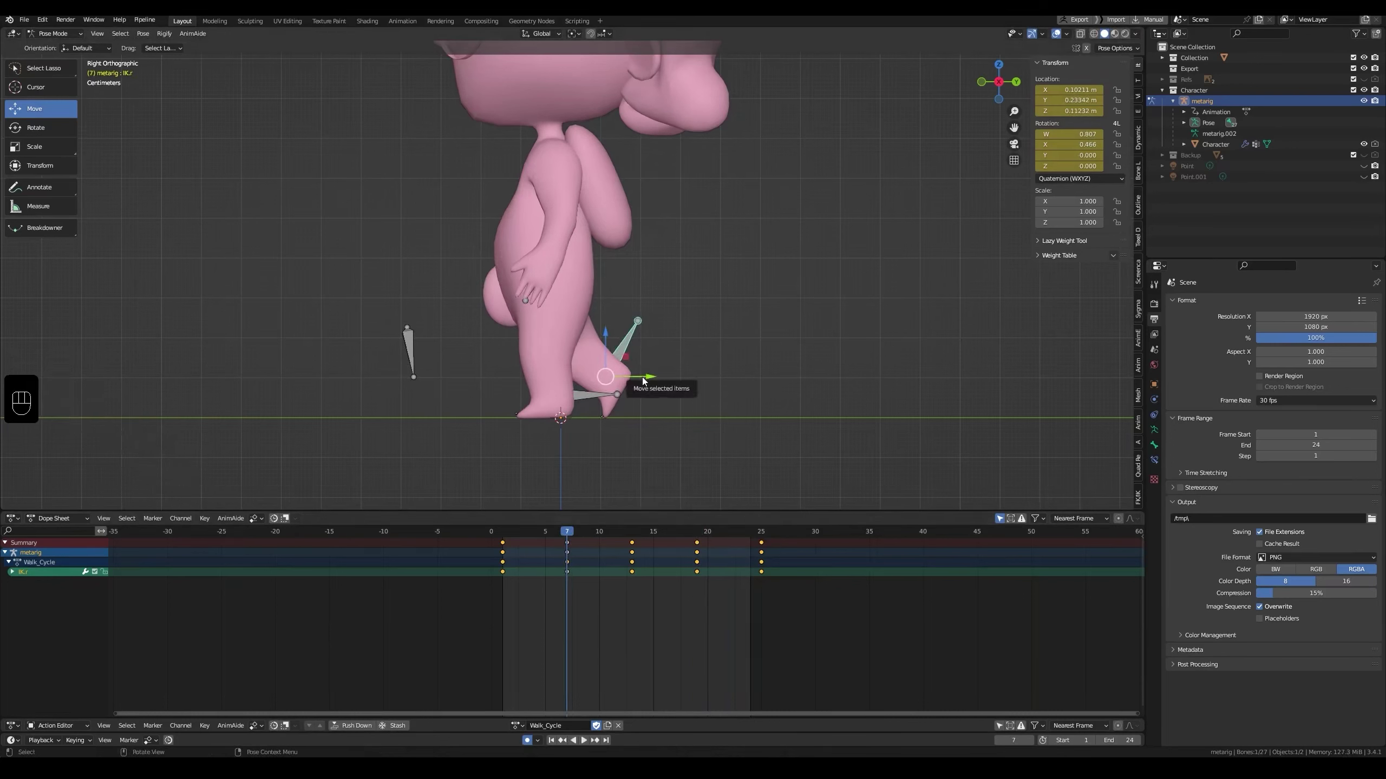
key(g)
key(y)
click(744, 393)
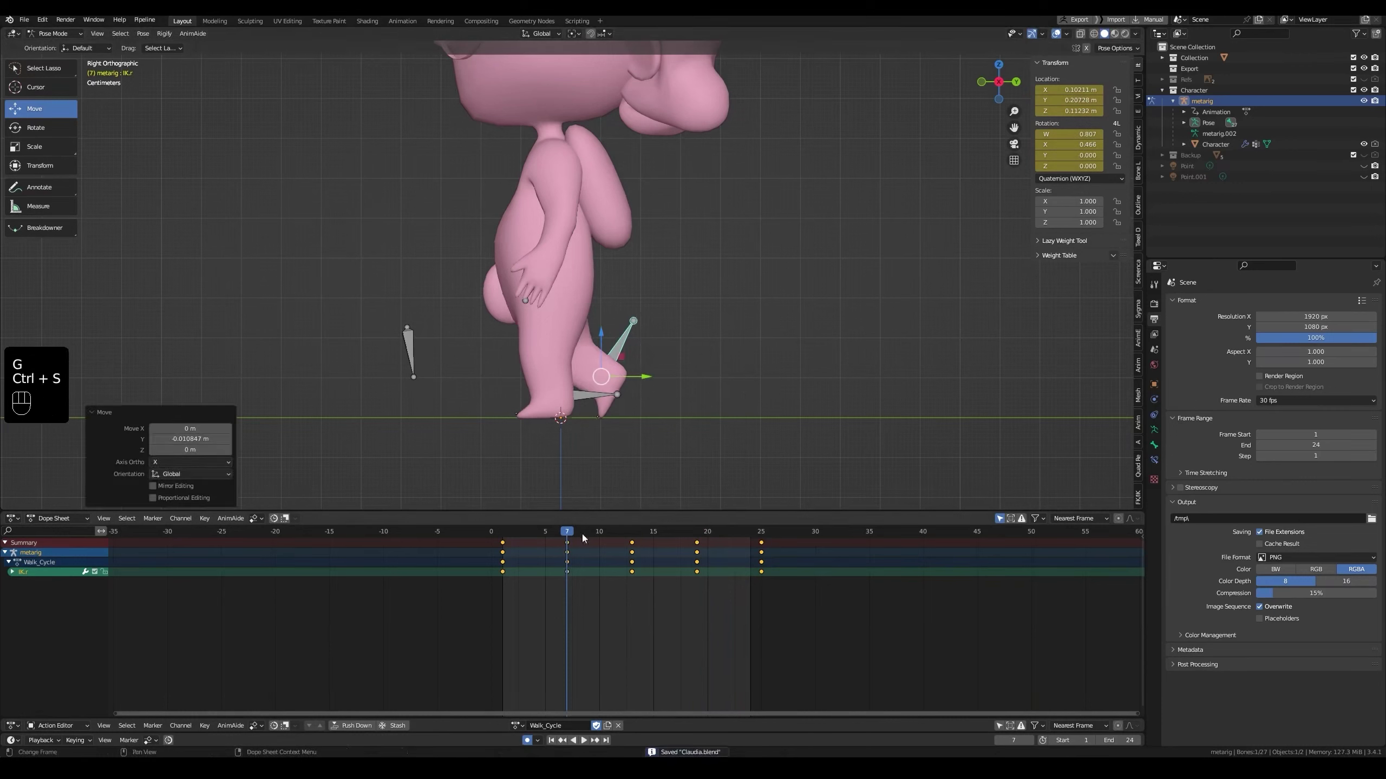
click(545, 530)
key(space)
key(space)
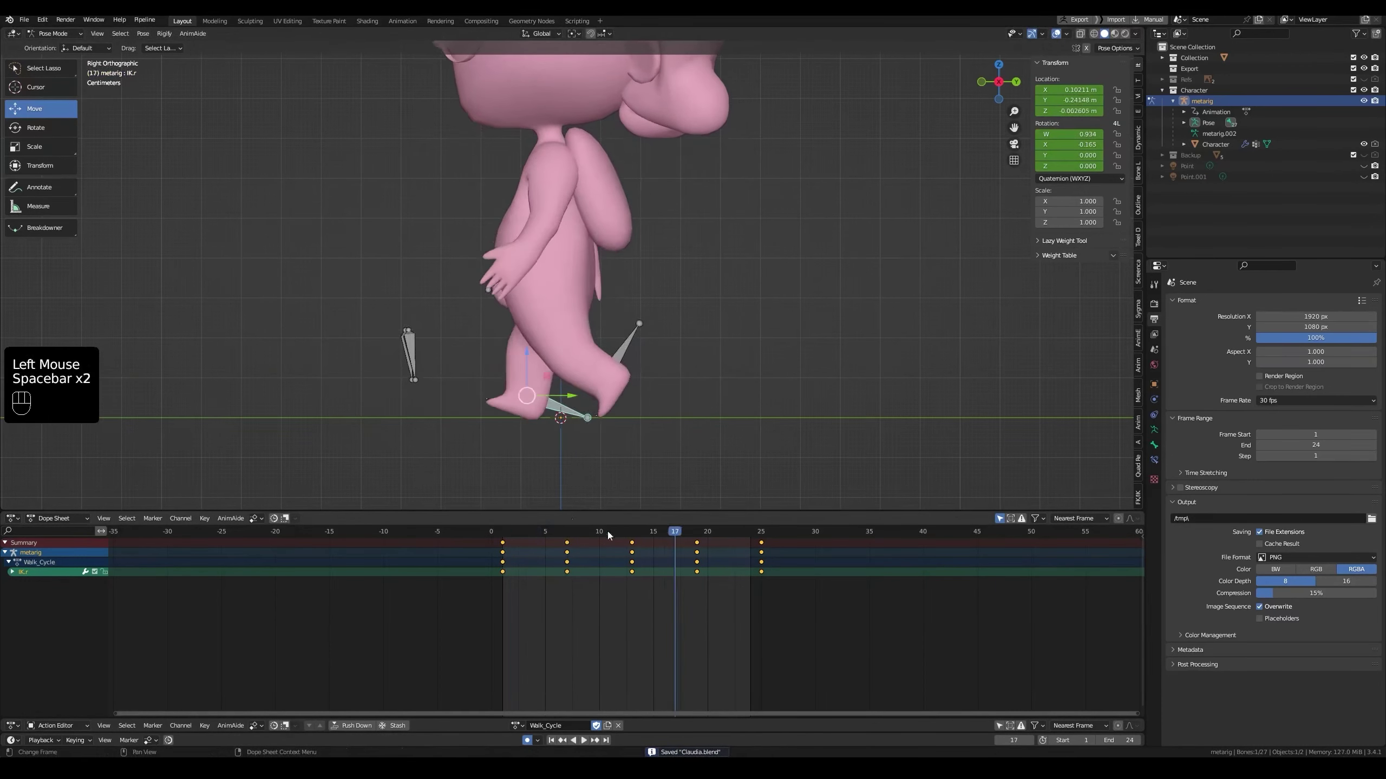
At frame 7, shift the right foot's IK bone another -0.008135 m along global Y and copy that offset
drag(607, 531, 567, 540)
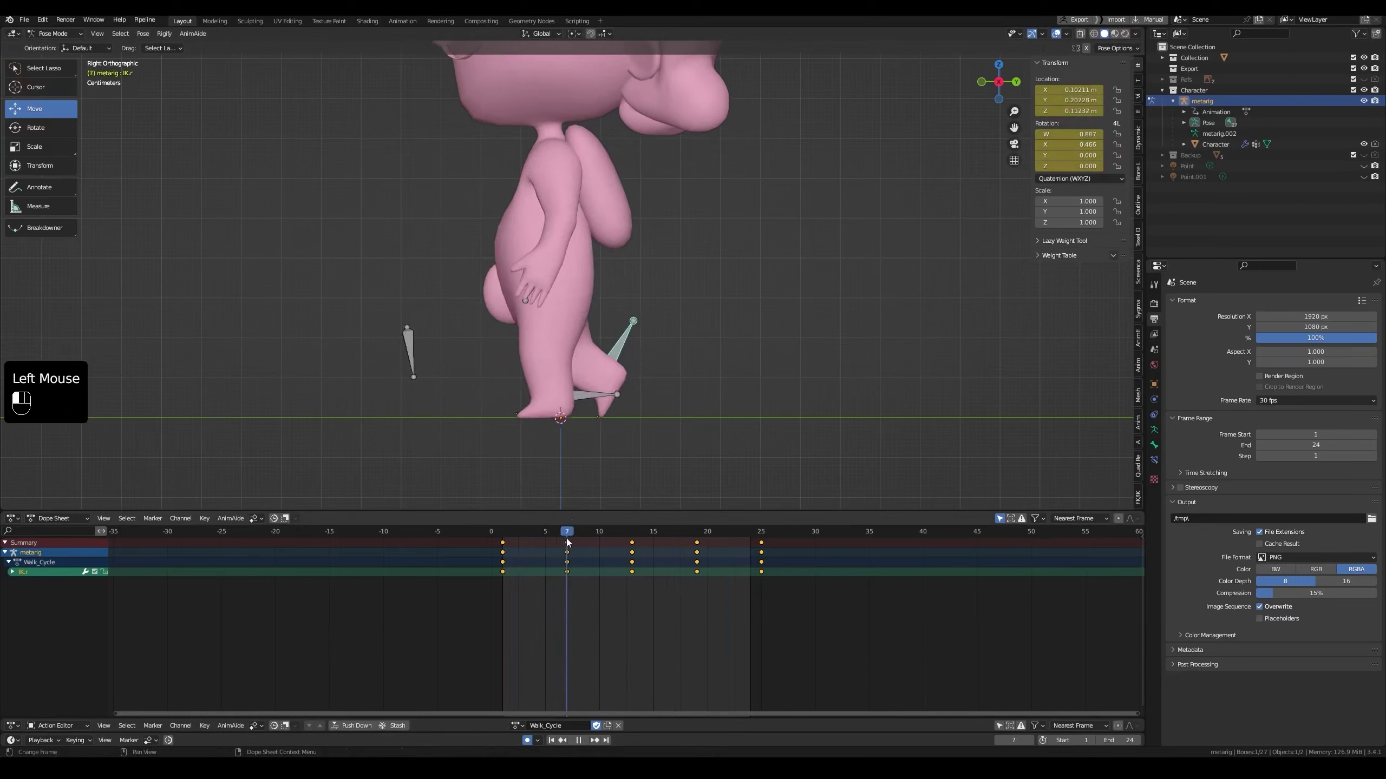
drag(634, 380, 627, 376)
click(192, 438)
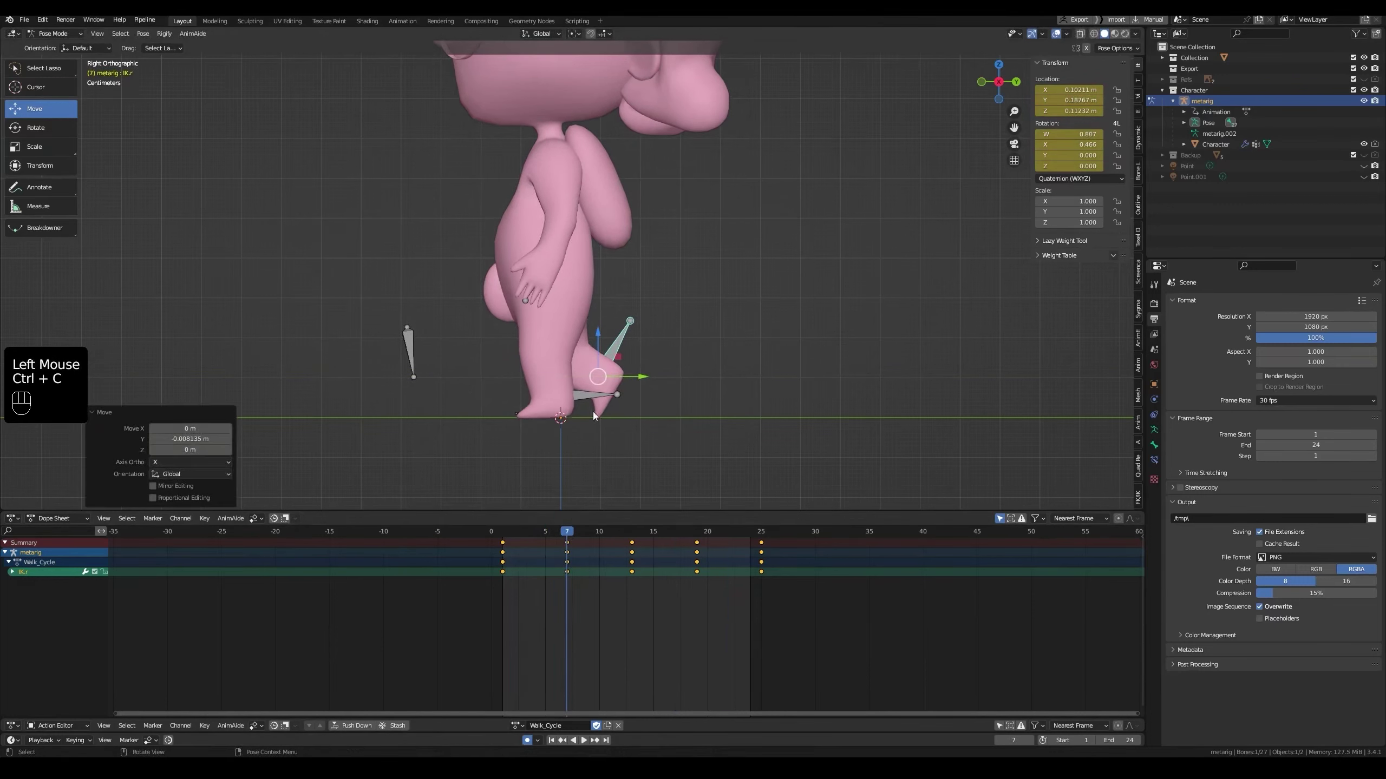
At frame 19, apply the same -0.008135 m global Y move to the left foot's IK bone and save
click(600, 396)
drag(570, 535, 697, 538)
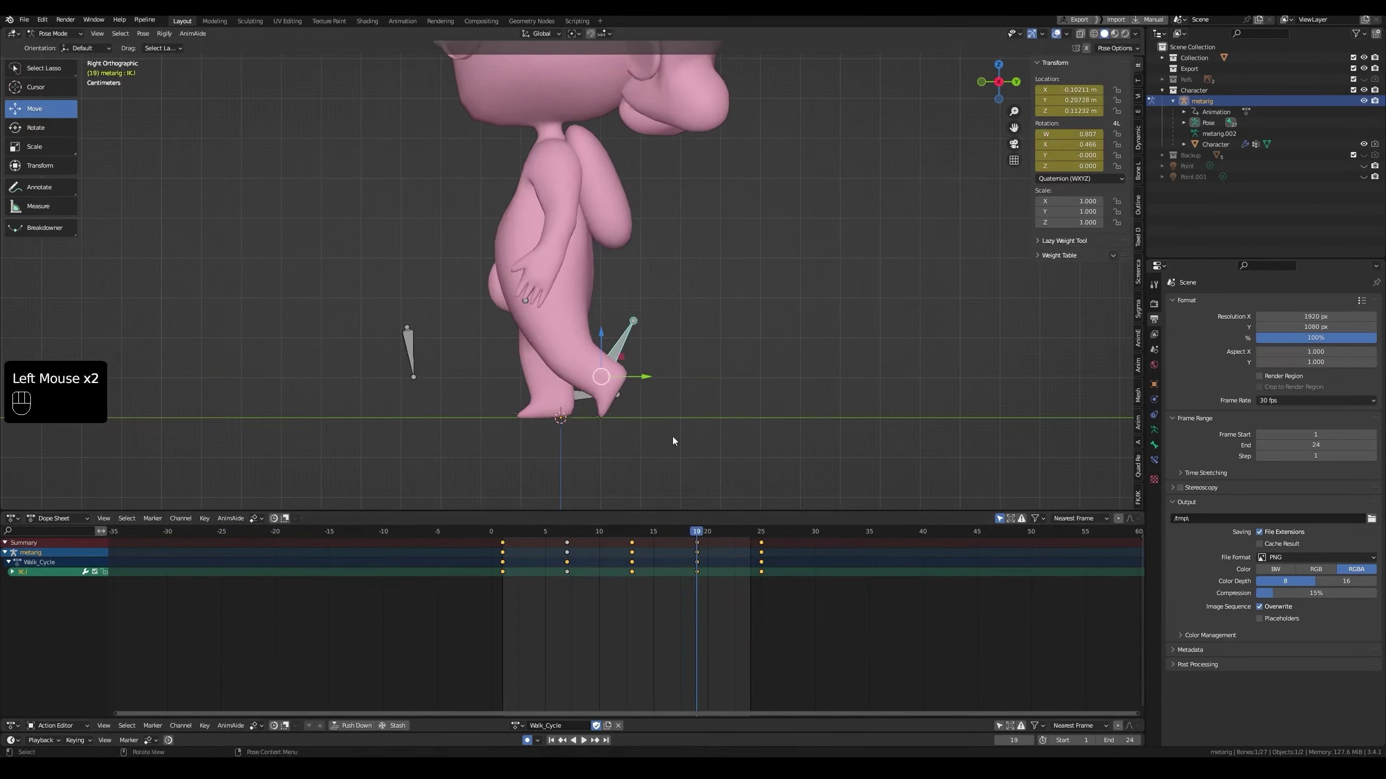
key(g)
key(ctrl+s)
Play back the walk cycle from several angles and in right view, finishing with X-ray display on
click(620, 538)
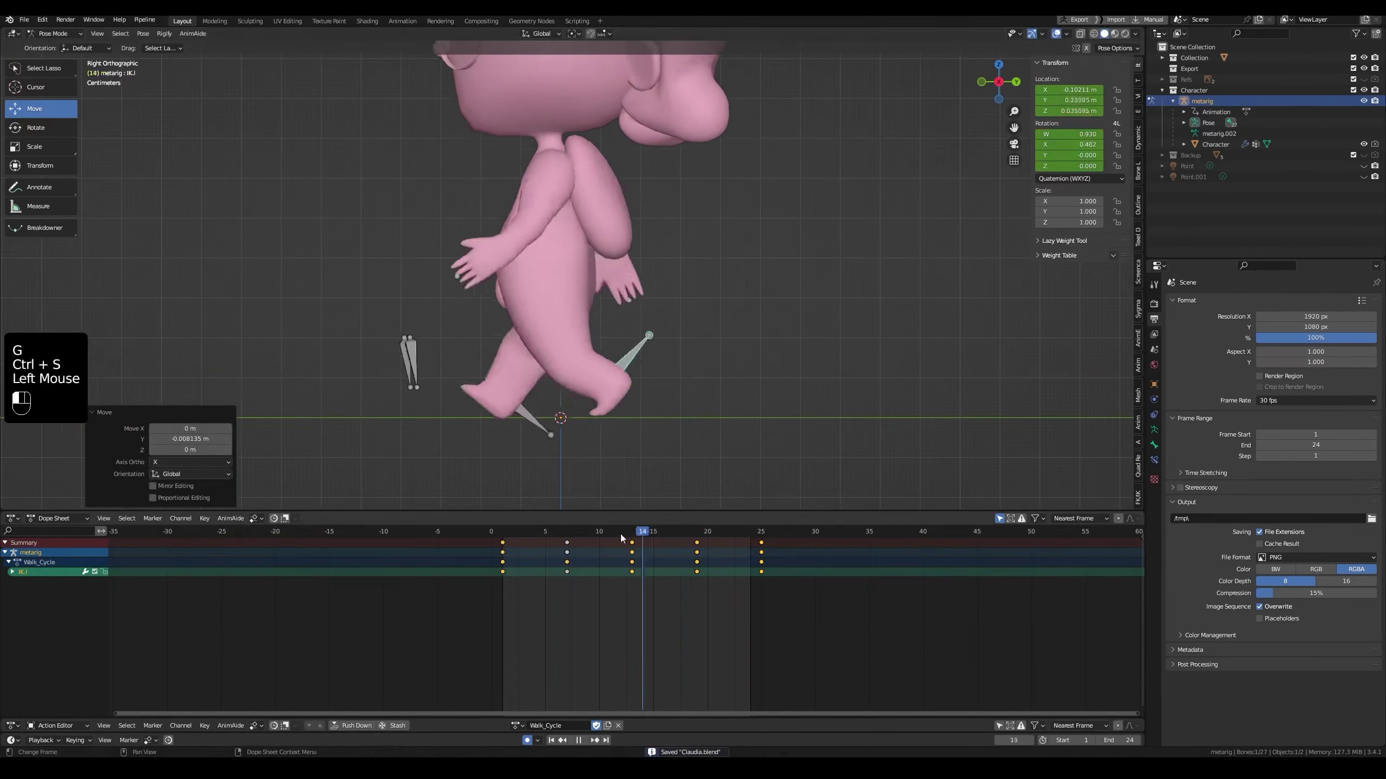
key(space)
scroll(611, 442, down, 2)
middle_drag(610, 442, 792, 452)
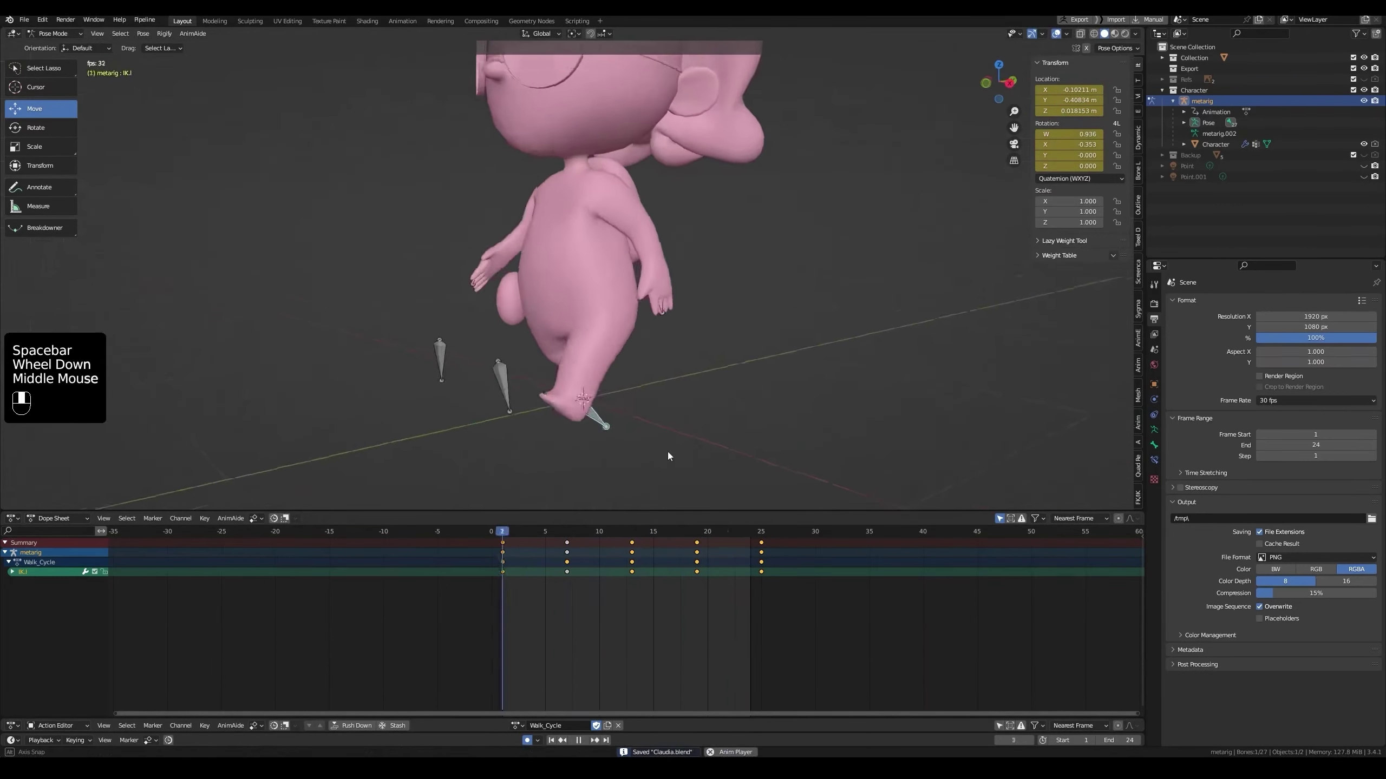
scroll(670, 456, down, 2)
middle_drag(670, 456, 628, 383)
middle_drag(627, 382, 517, 355)
key(grave)
scroll(571, 229, up, 2)
scroll(628, 327, down, 1)
key(space)
key(grave)
key(space)
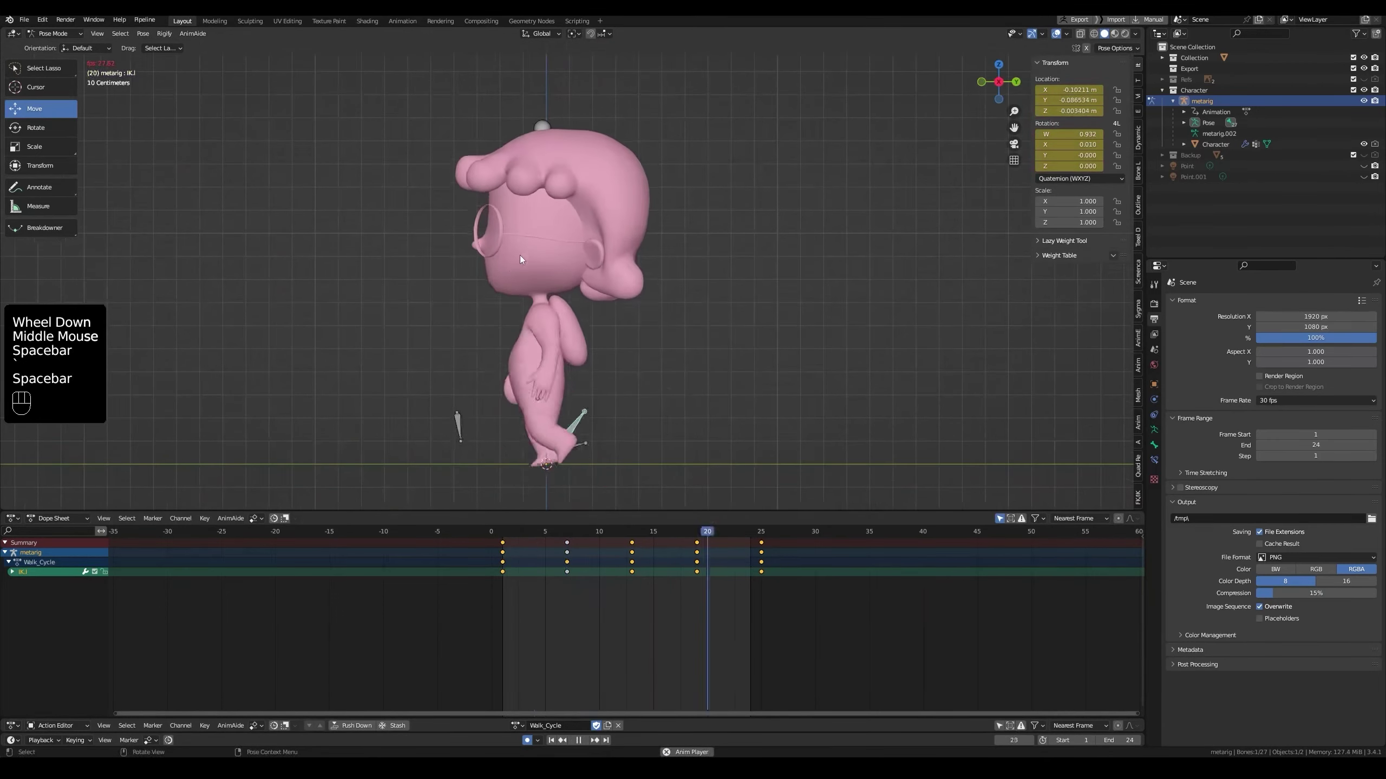
key(space)
key(alt+z)
Try rotating the head bone by about -1.59° at frame 13, play back the cycle, and undo the rotation
click(546, 262)
click(609, 544)
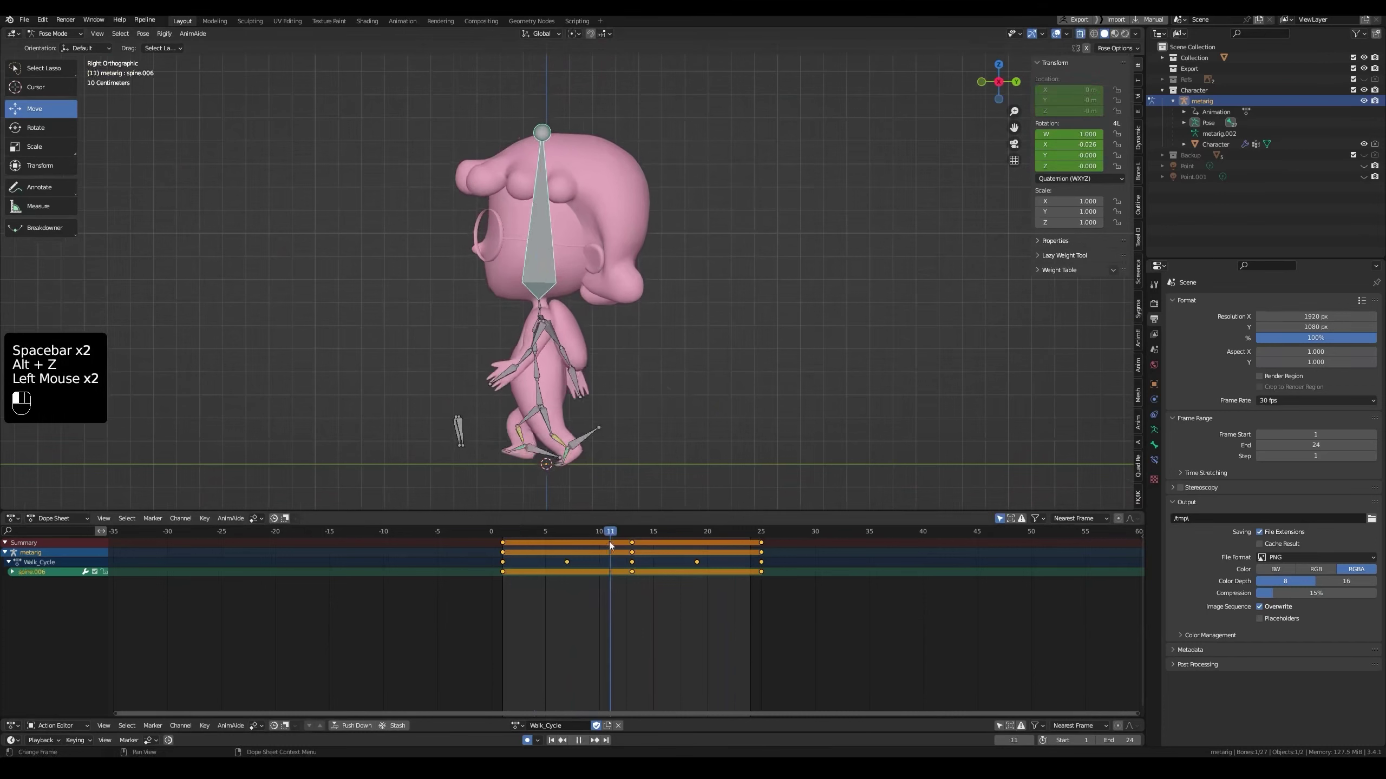
drag(611, 545, 632, 545)
key(r)
click(626, 283)
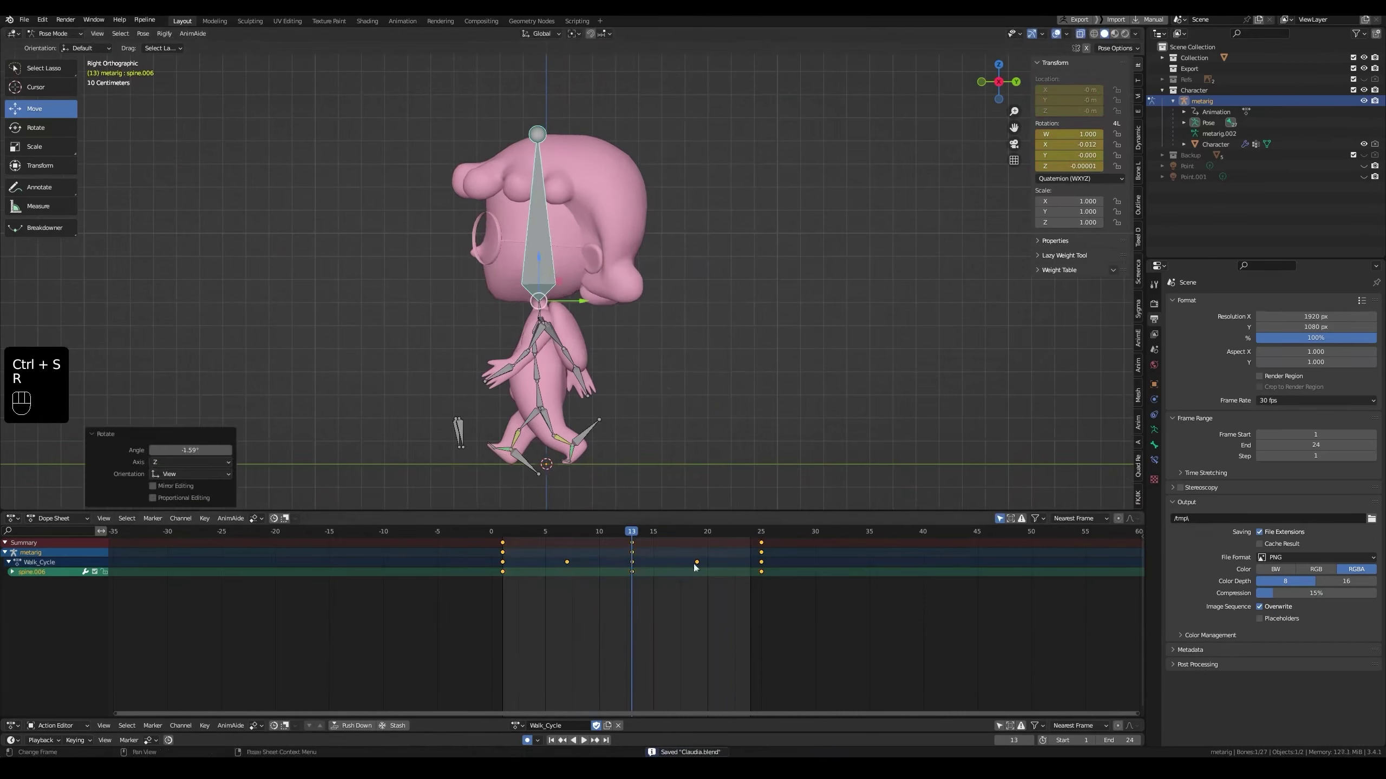
key(space)
middle_drag(561, 381, 673, 388)
key(space)
key(ctrl+z)
key(ctrl+z)
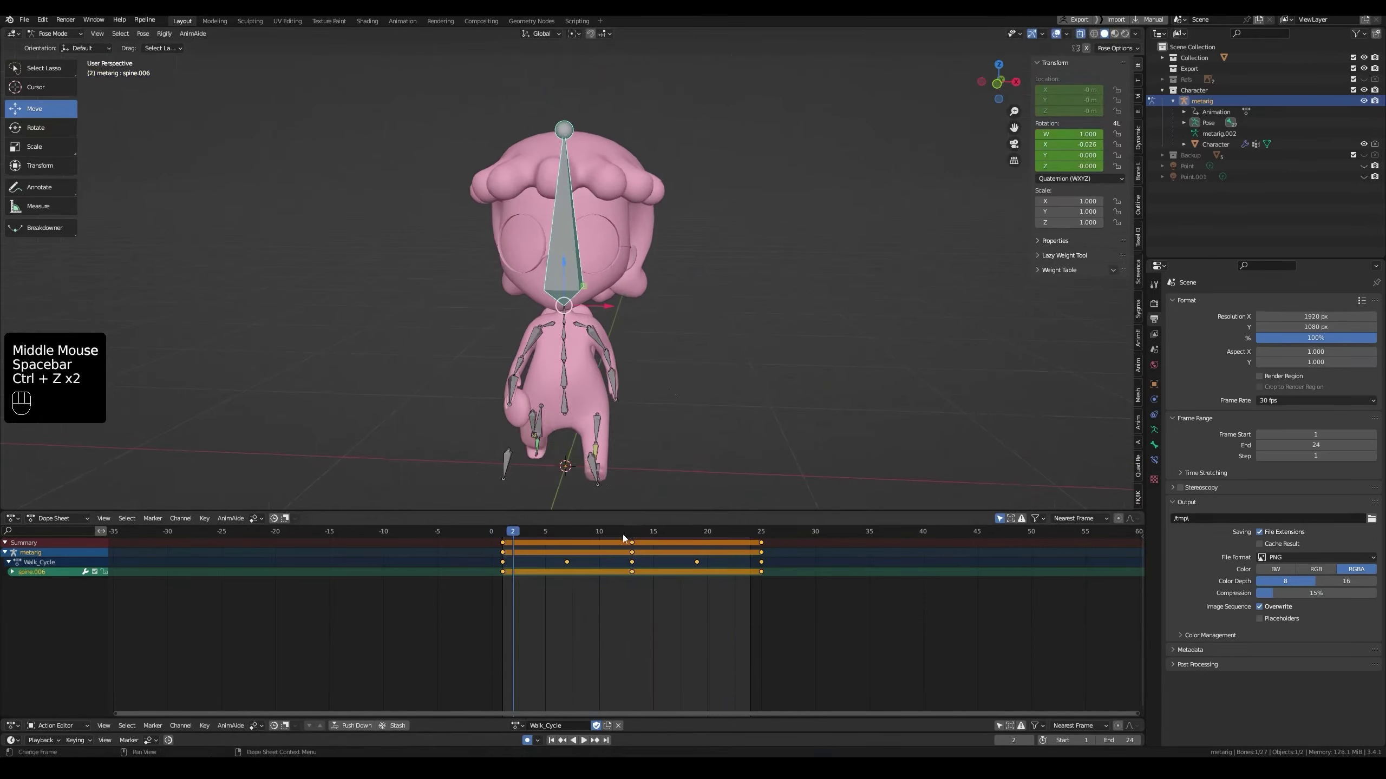
At frame 13, tilt the head bone slightly backward in right view with the Rotate tool and play back the cycle
key(grave)
click(820, 392)
key(space)
key(space)
drag(552, 532, 632, 534)
key(ctrl+s)
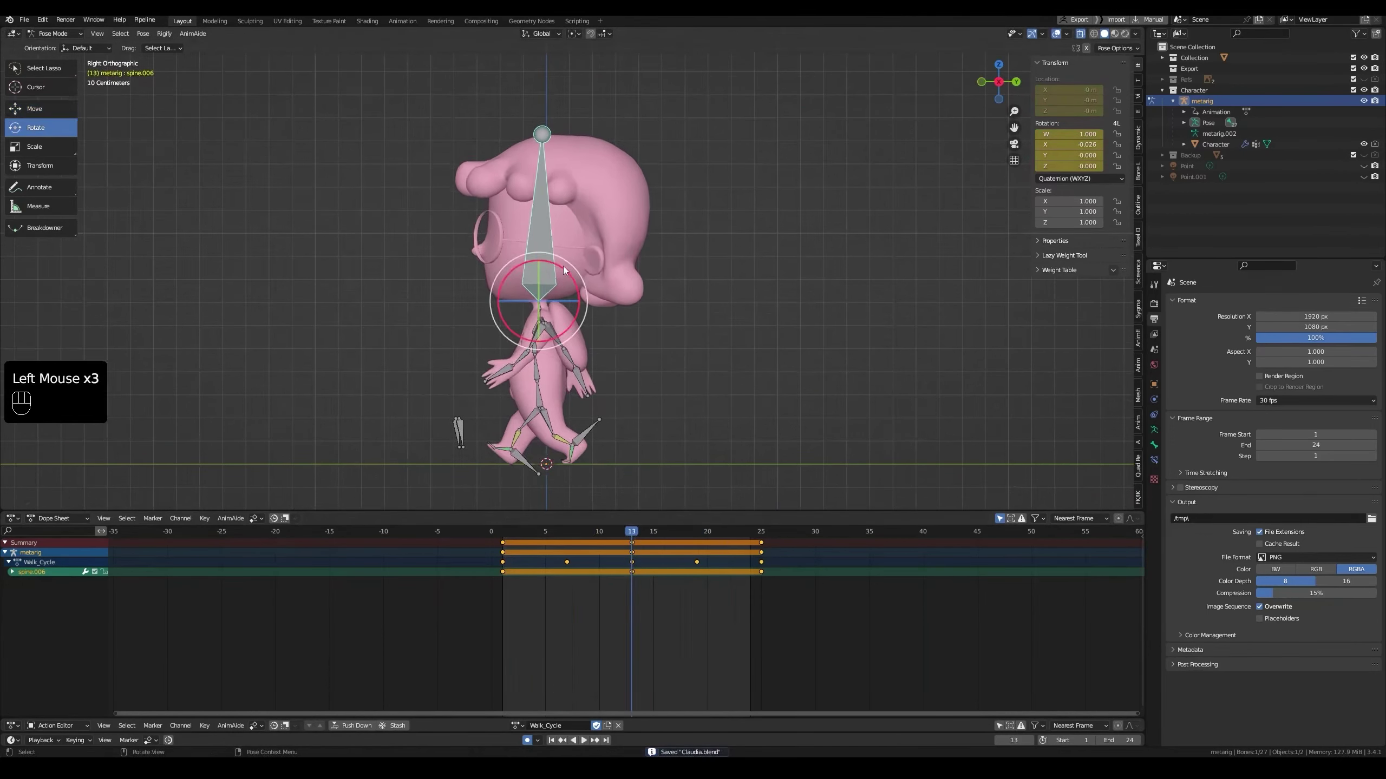
drag(563, 269, 567, 295)
click(513, 542)
key(space)
middle_drag(570, 492, 700, 448)
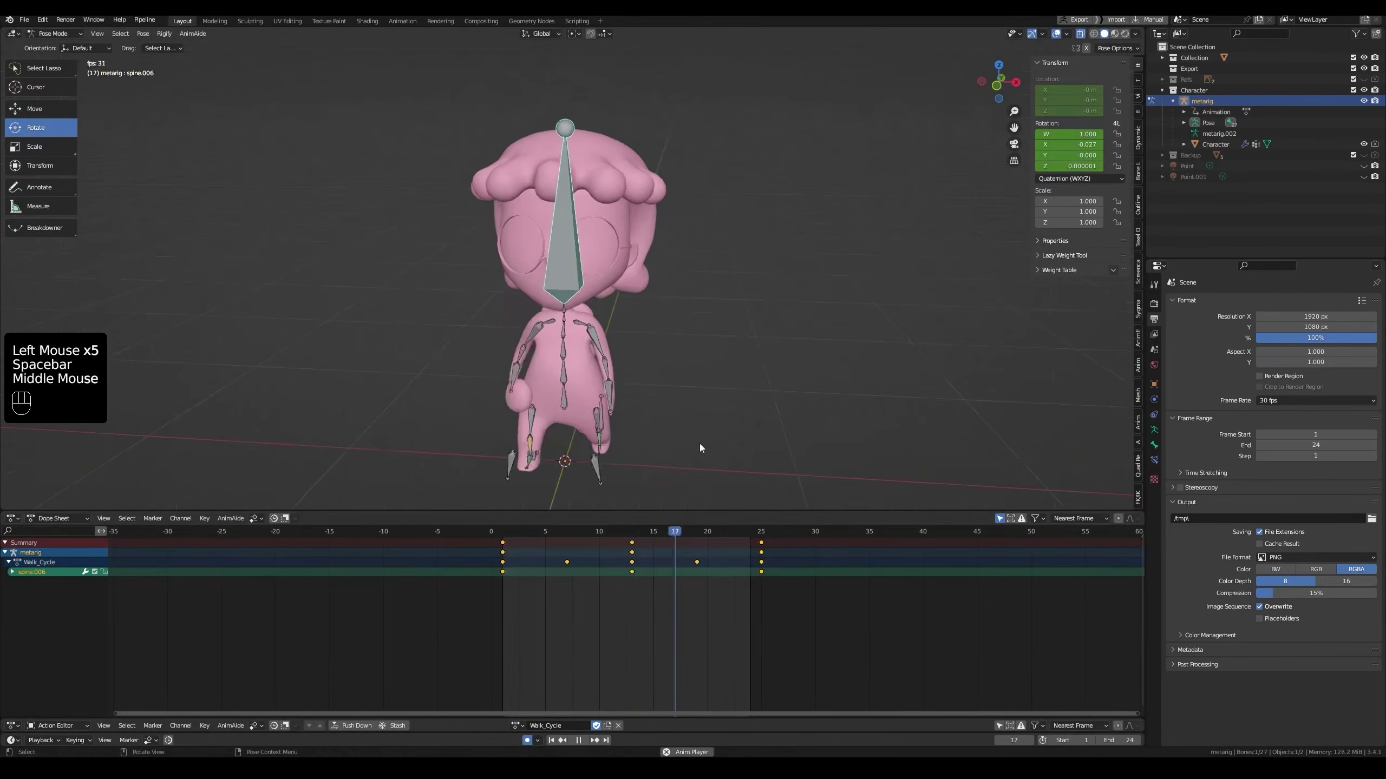
key(space)
At frame 13, ease the head bone forward with two small rotations, the first about -0.64°, and play back
click(632, 532)
key(grave)
key(r)
click(679, 442)
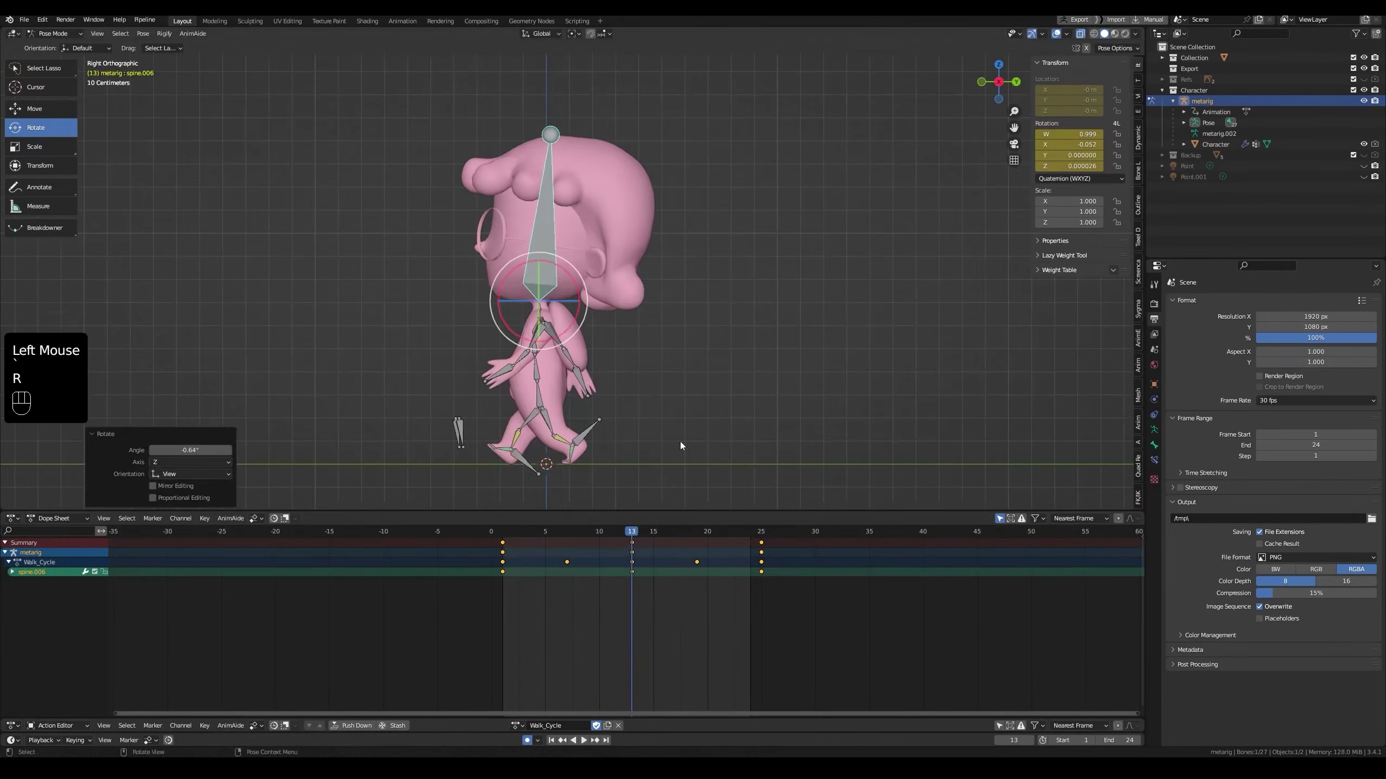
key(r)
click(482, 539)
key(space)
key(space)
At frame 13, rotate the head bone a little further forward, save, and play back the cycle in Object Mode
click(632, 532)
key(r)
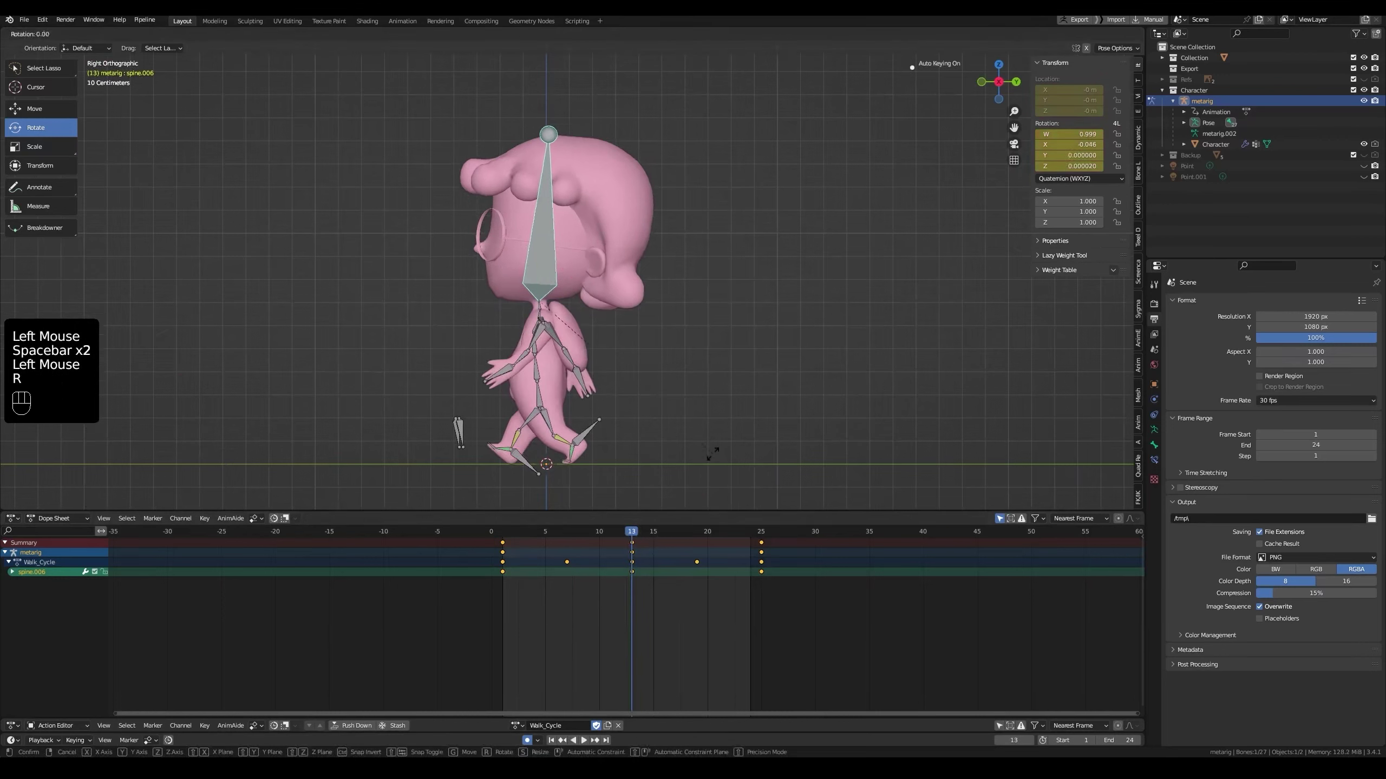
key(r)
click(503, 550)
key(space)
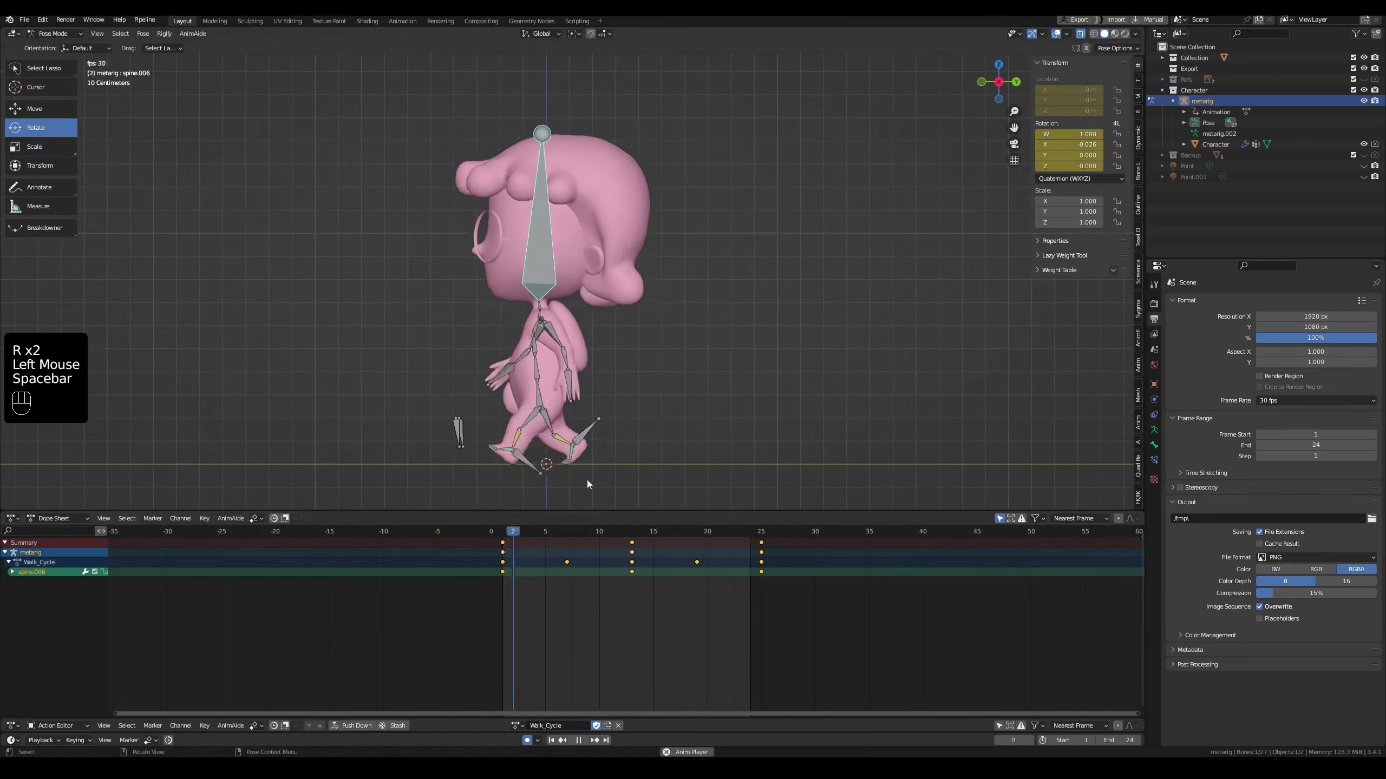
middle_drag(587, 483, 696, 464)
key(ctrl+Tab)
key(ctrl+s)
click(632, 532)
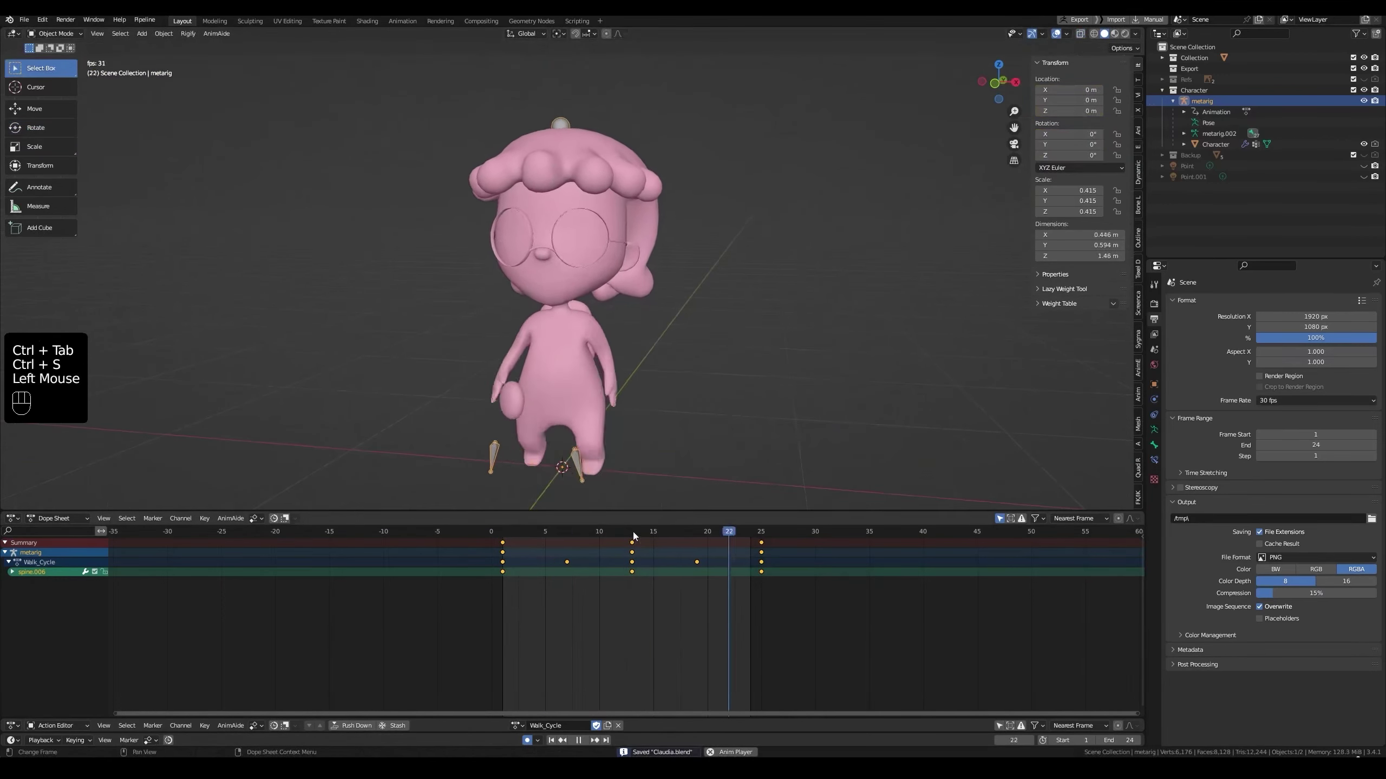
key(space)
Return to Pose Mode, rotate the head bone about -1.65° at frame 13 in right view, and play back
click(632, 531)
key(ctrl+Tab)
key(grave)
key(r)
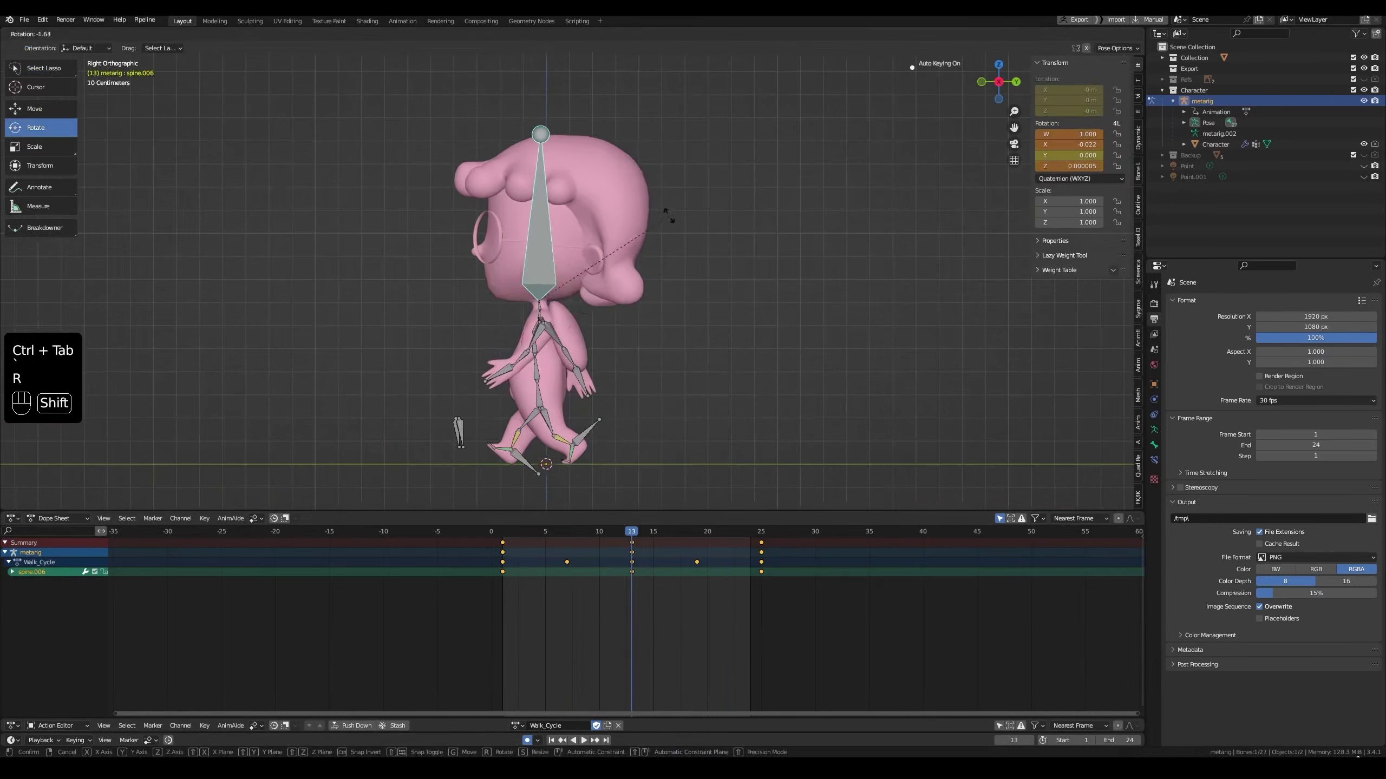
click(669, 215)
key(space)
key(space)
Try a slight extra rotation of the head bone at frame 11, play back the cycle, and undo it
key(r)
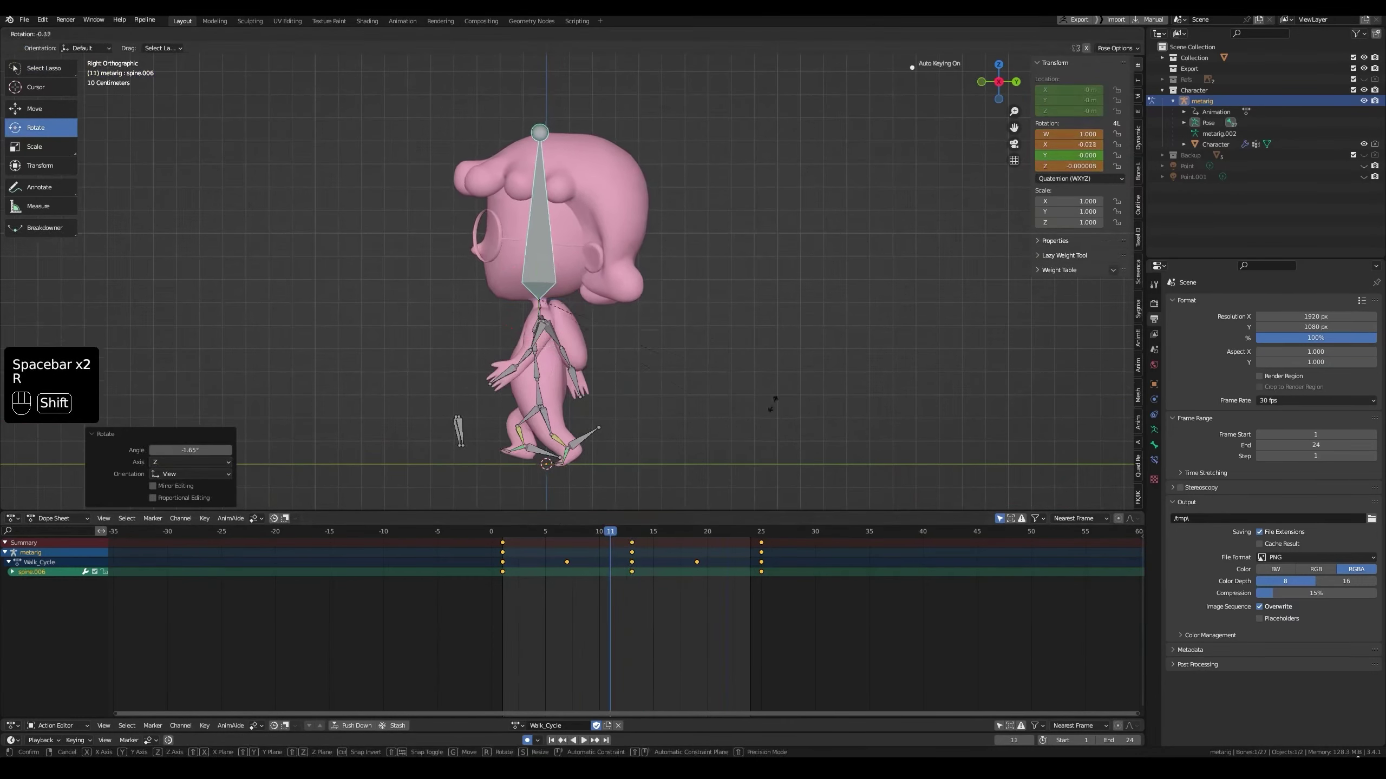
click(682, 437)
key(space)
middle_drag(681, 440, 731, 368)
key(space)
key(ctrl+z)
At frame 13, rotate the head bone slightly around the global X axis, switch to Object Mode, and save
key(r)
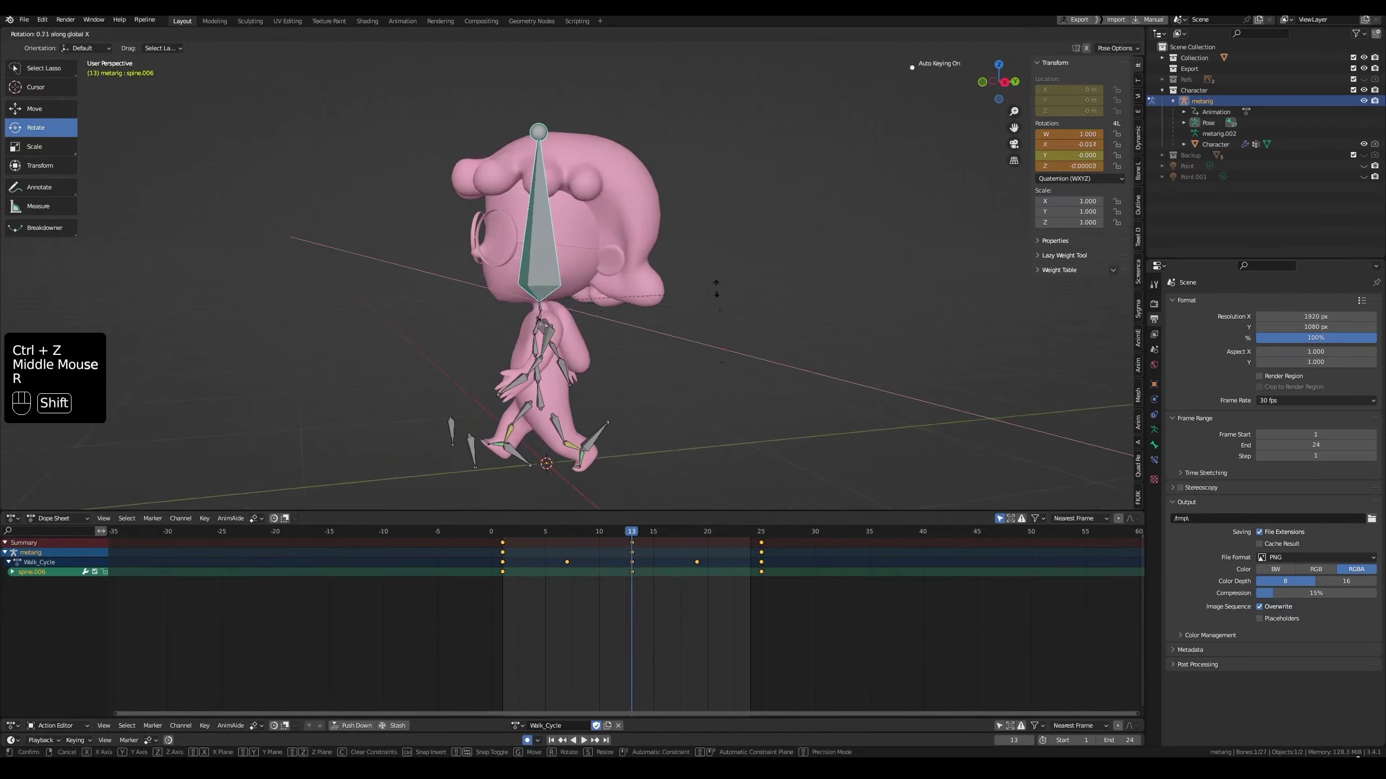
click(606, 442)
key(space)
key(ctrl+Tab)
mouse_move(595, 438)
middle_down()
mouse_move(576, 427)
mouse_move(623, 407)
mouse_move(596, 415)
middle_up()
key(ctrl+s)
Play back the walk cycle in Object Mode and examine the full figure from a wider view
scroll(575, 427, down, 2)
key(space)
key(space)
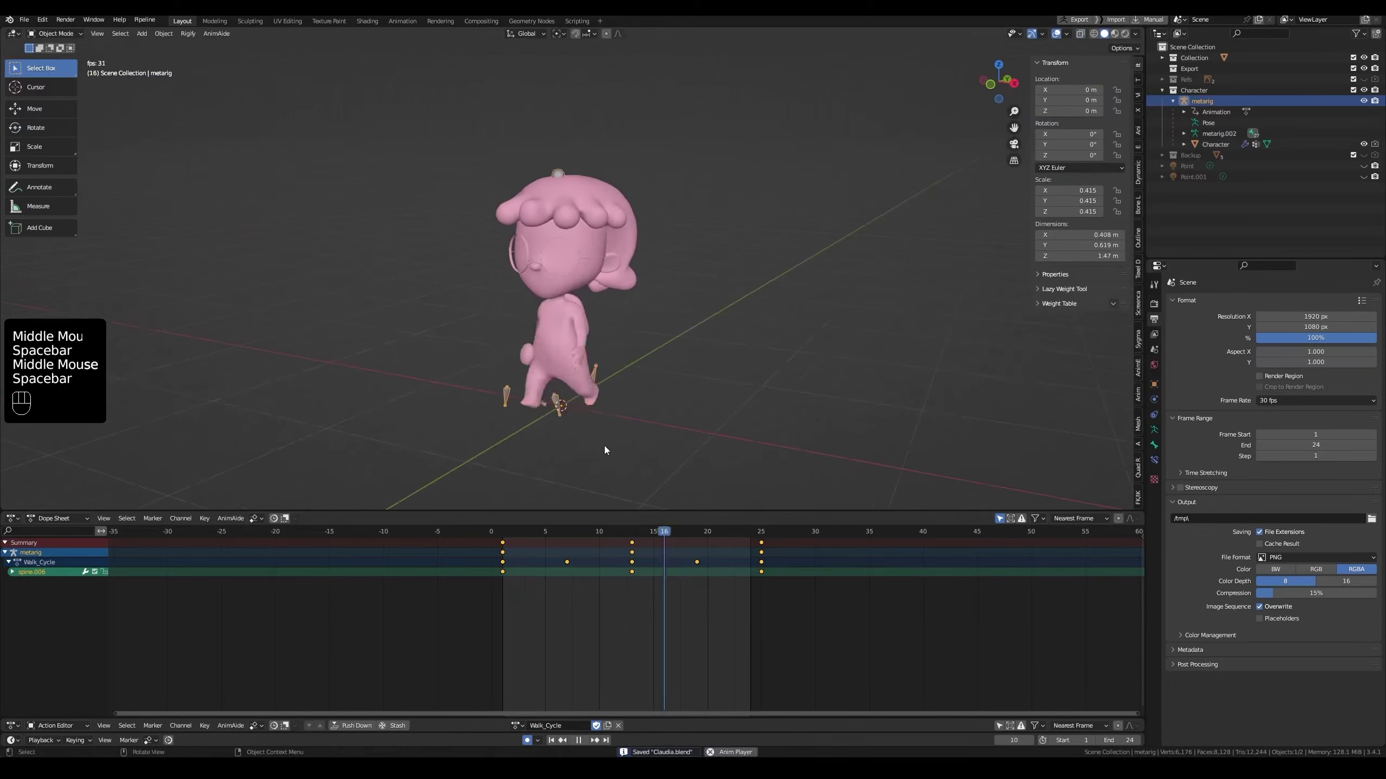
key(space)
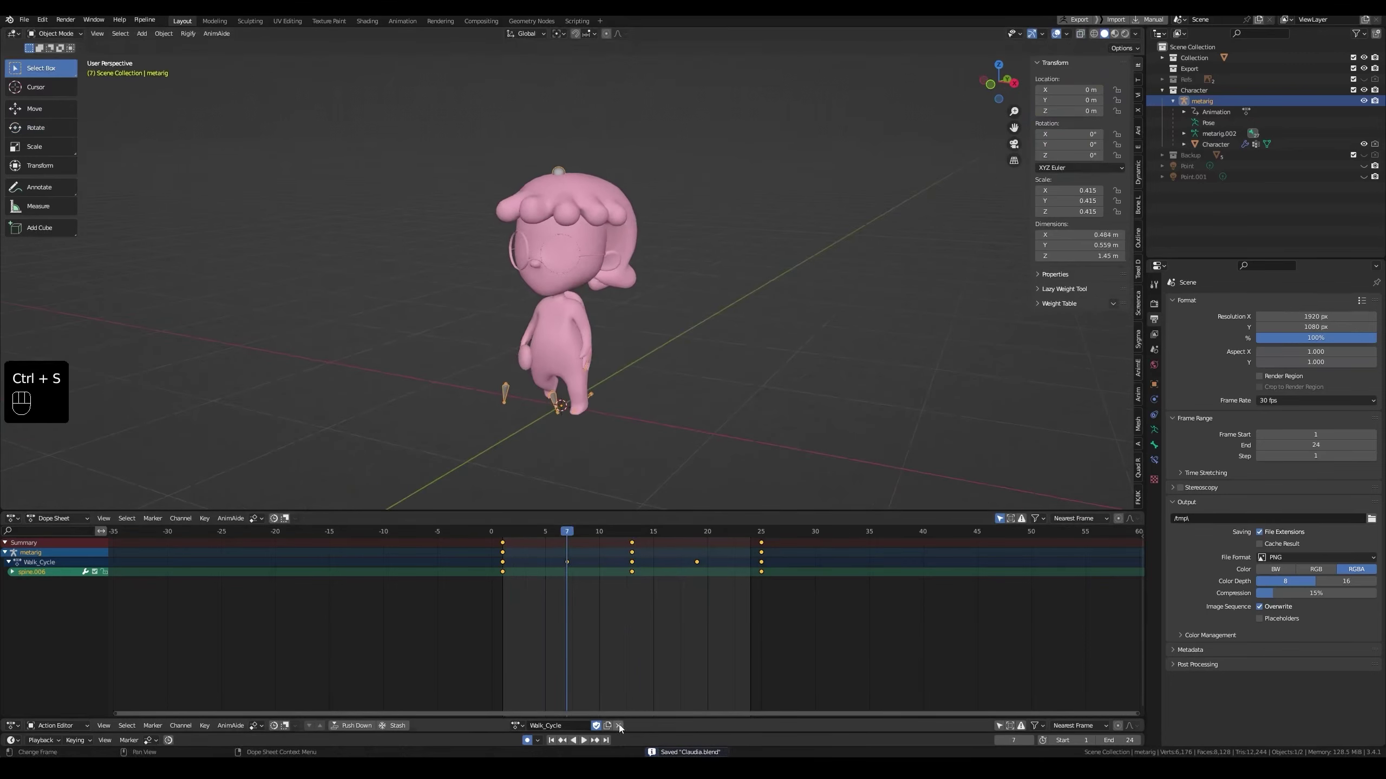